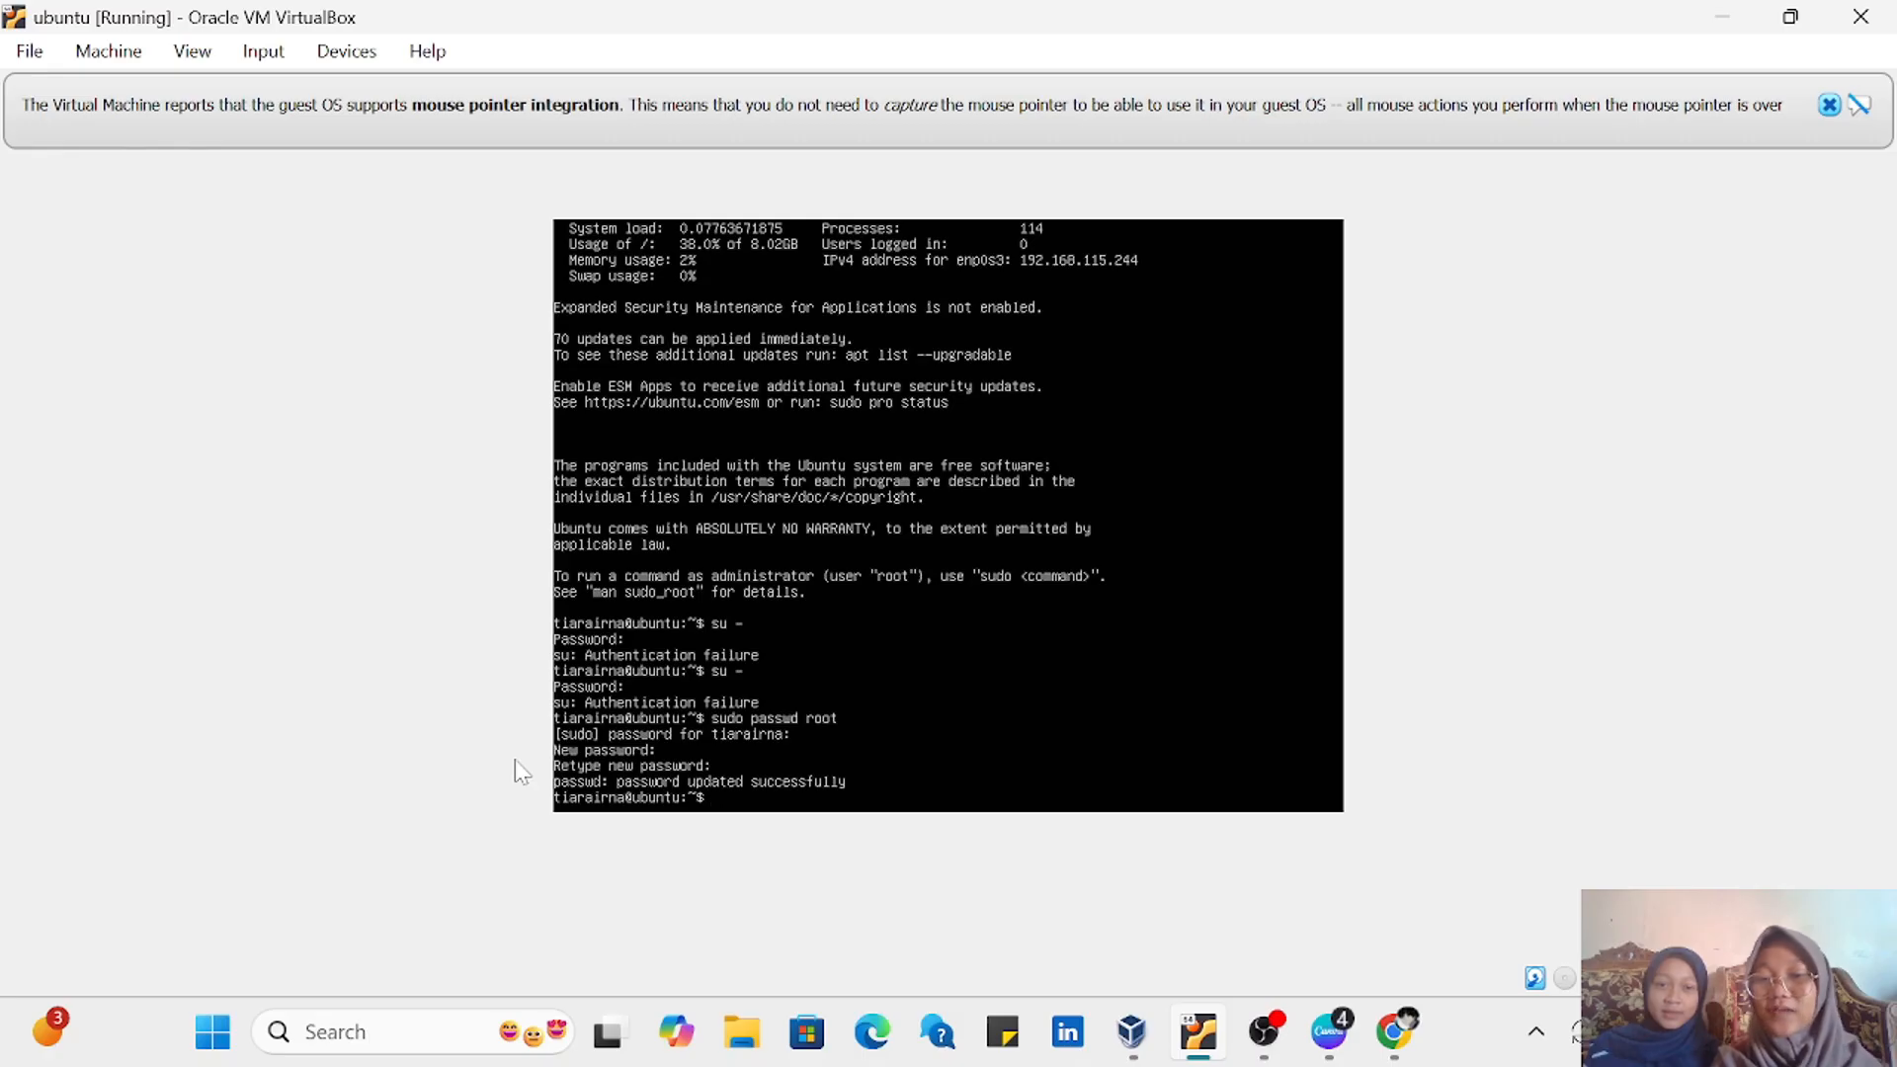
- Become root with su - and run ip a, revealing the VM address 192.168.115.244
type("su")
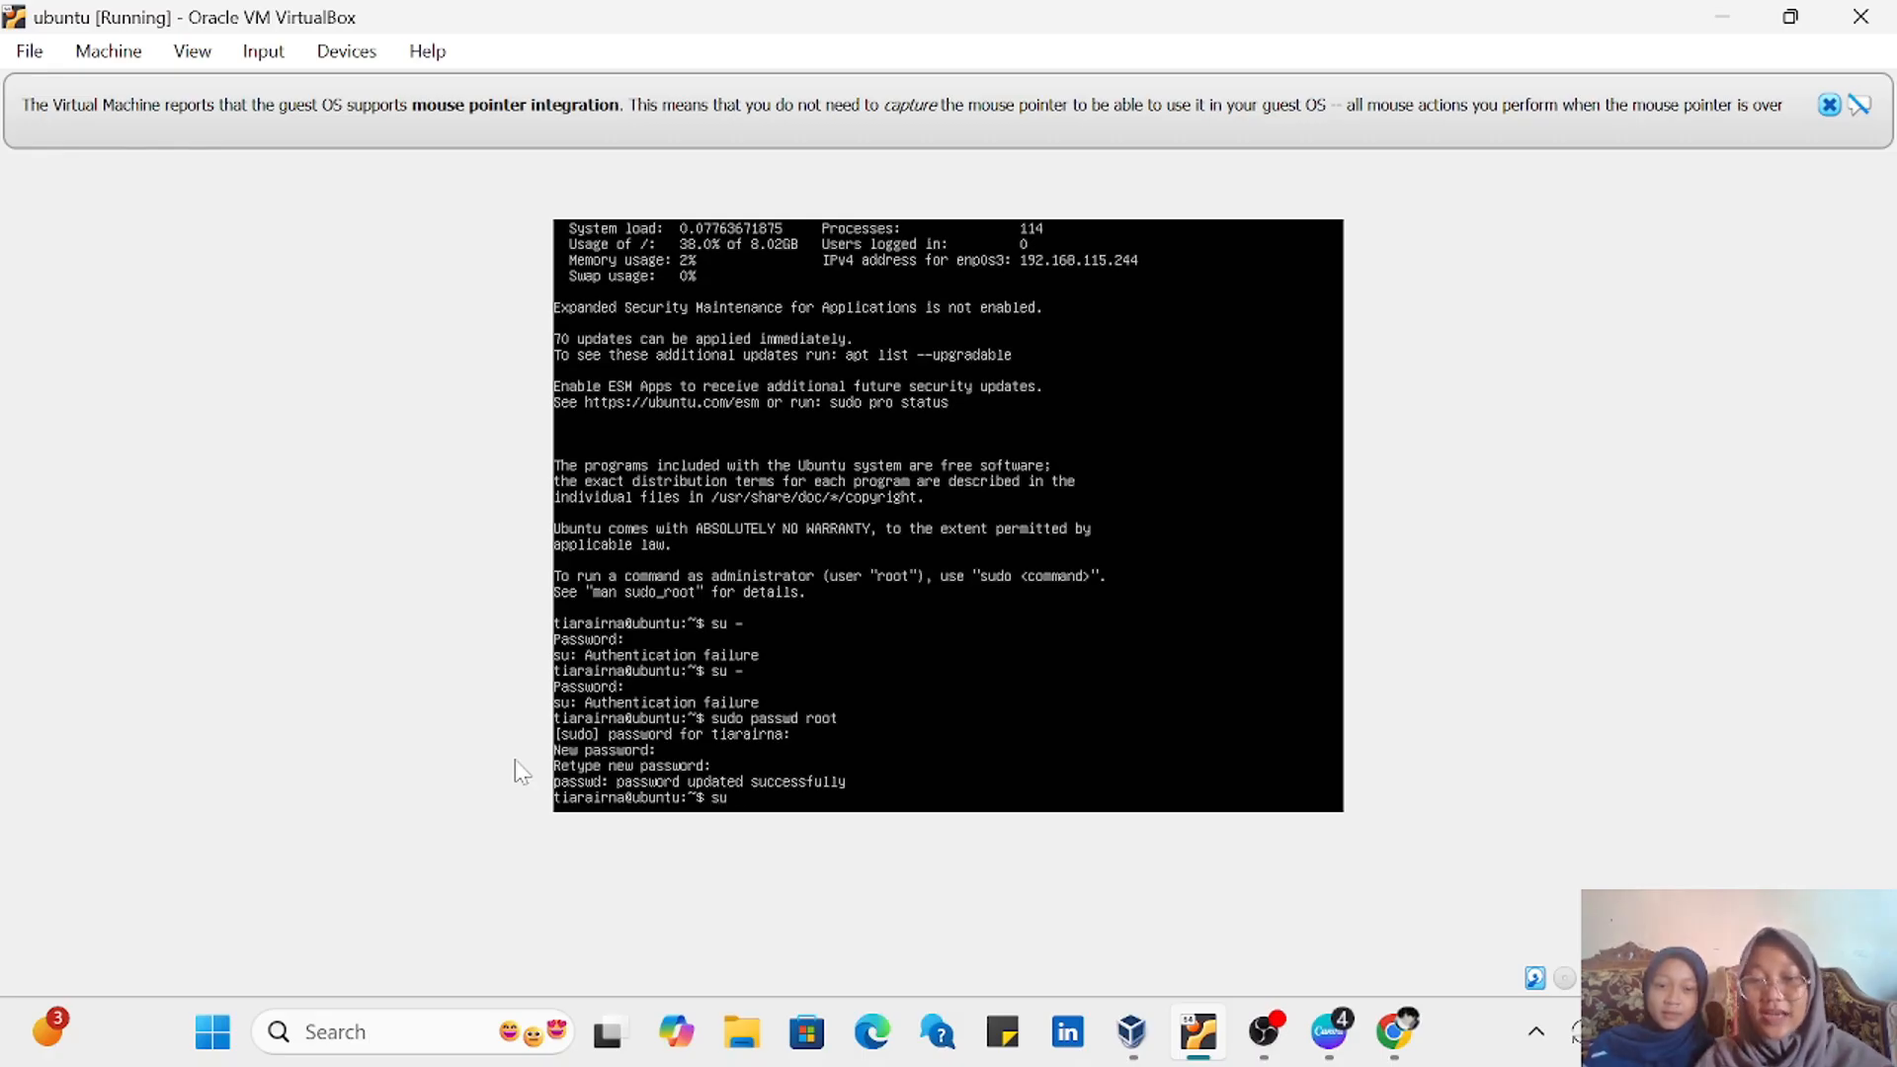
type(" -")
key("Return")
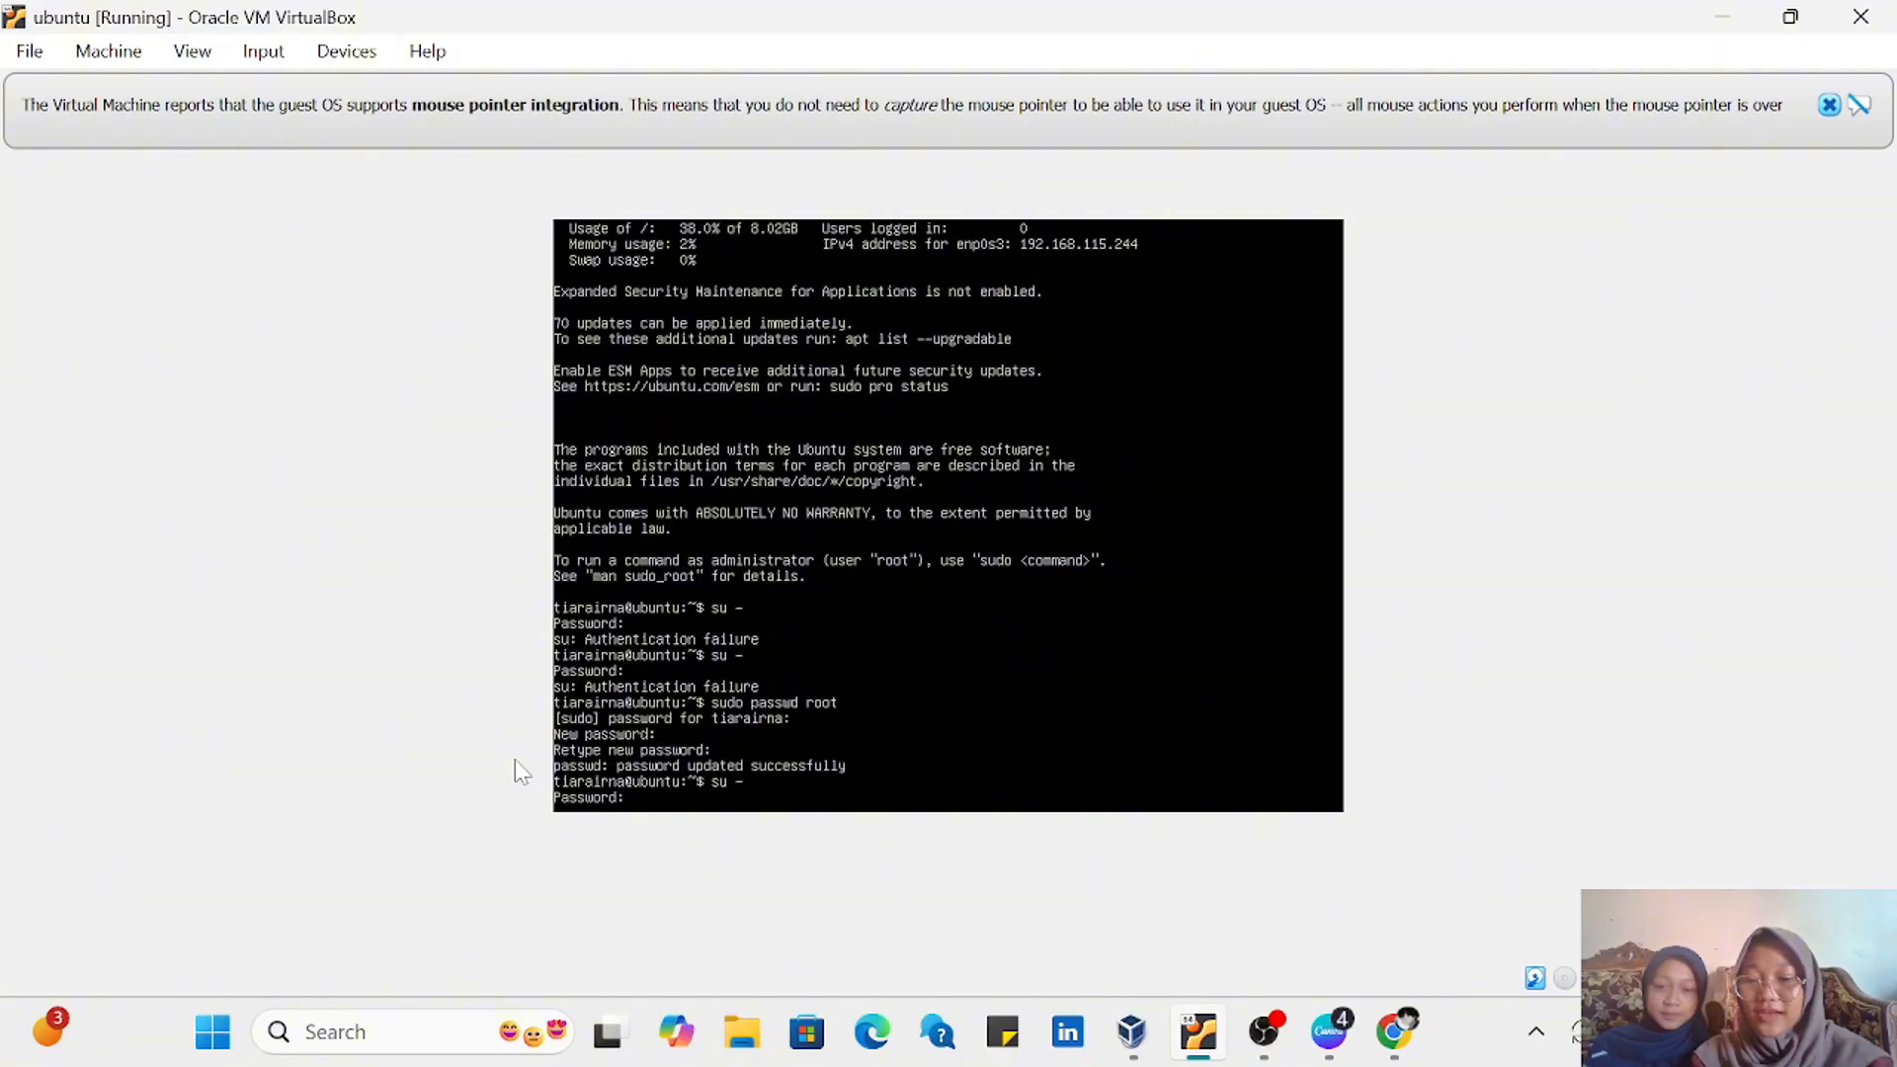
key("Return")
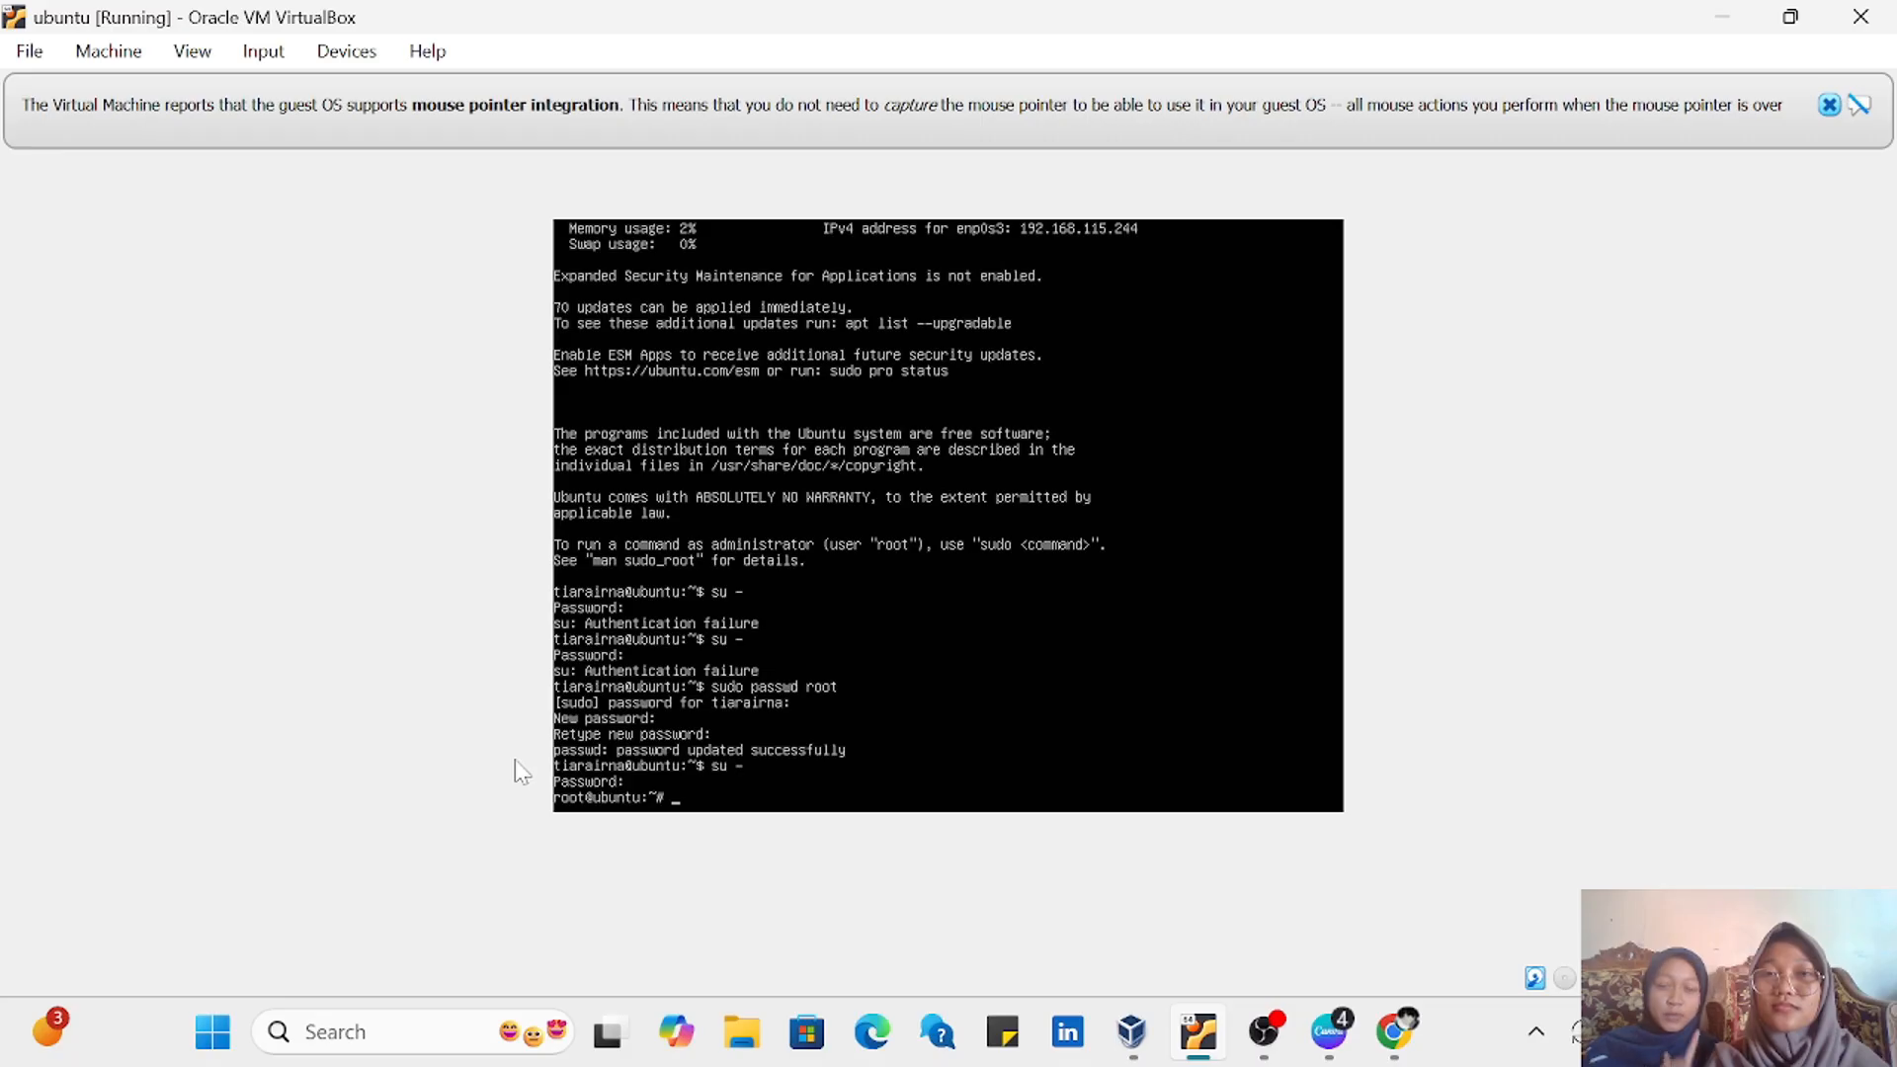
type("ip a")
key("Return")
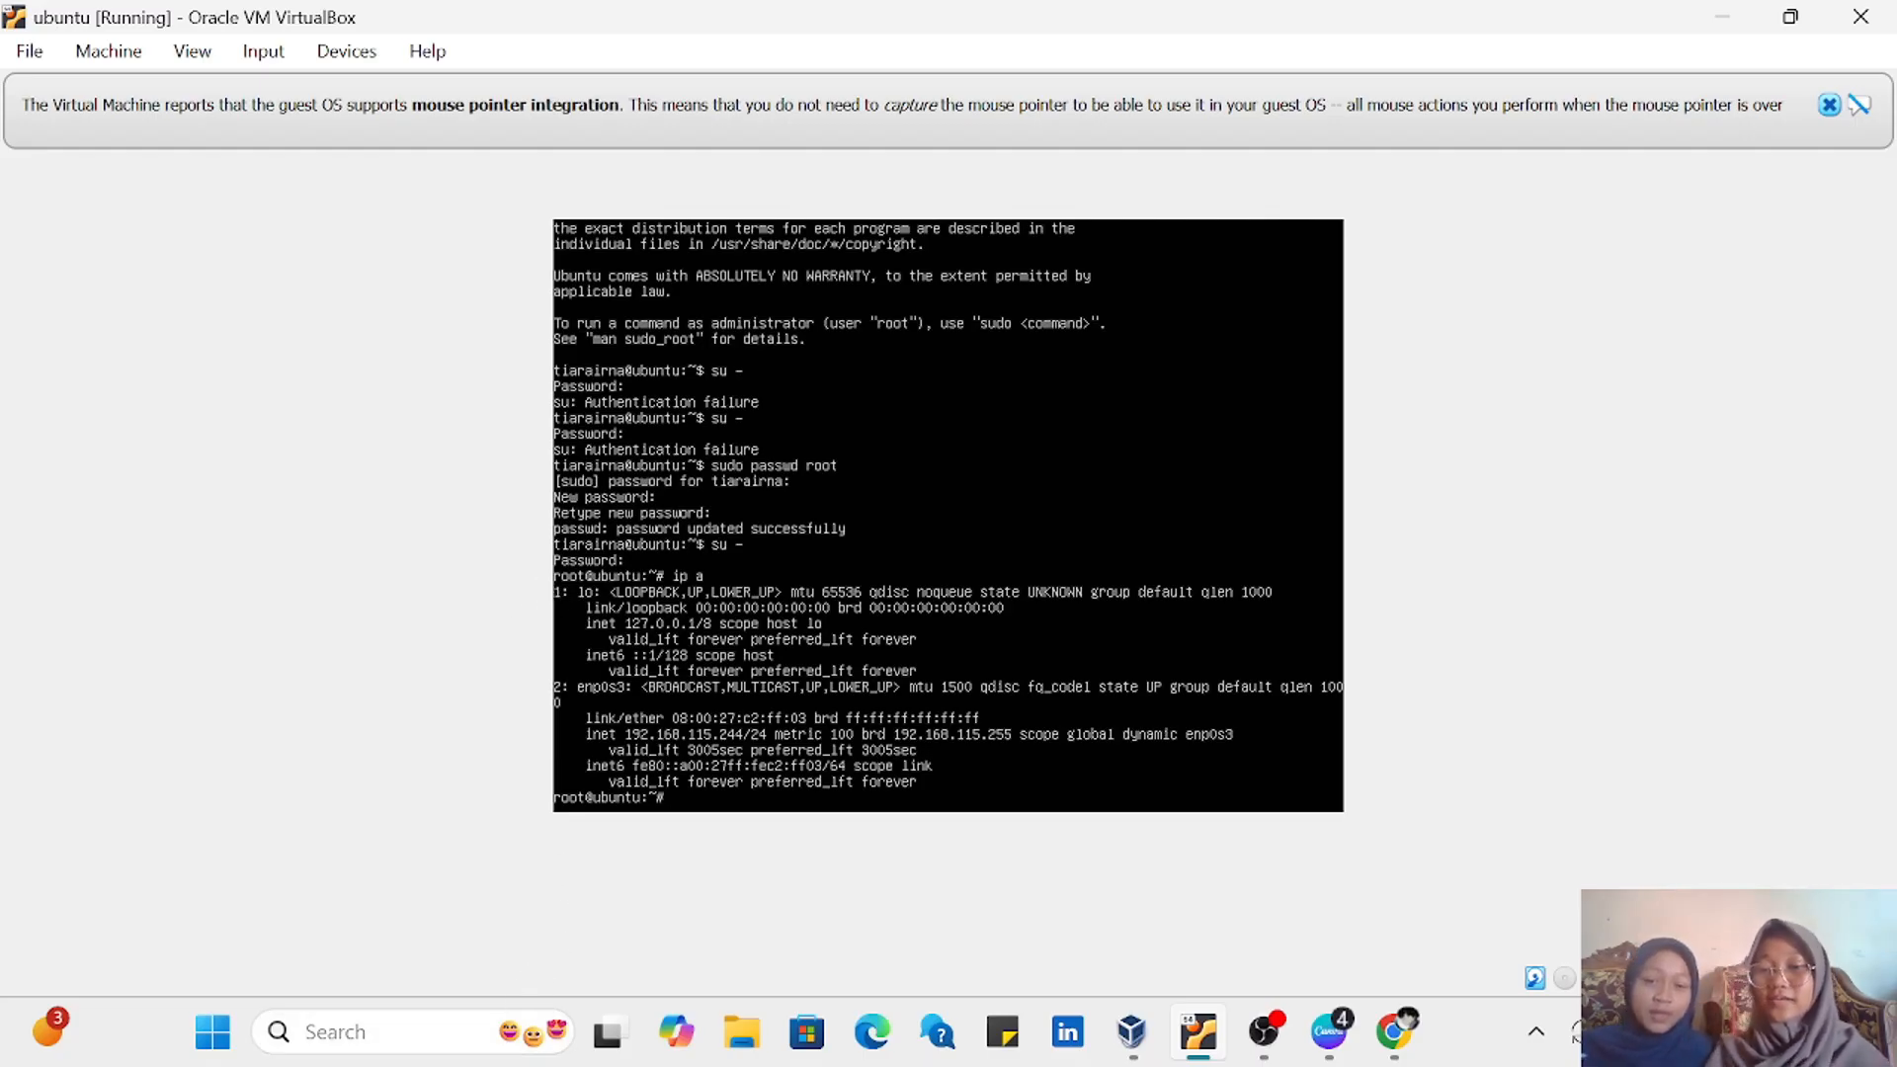
- Launch PuTTY and open an SSH session to 192.168.115.244 on port 22
left_click(424, 1035)
type("putty")
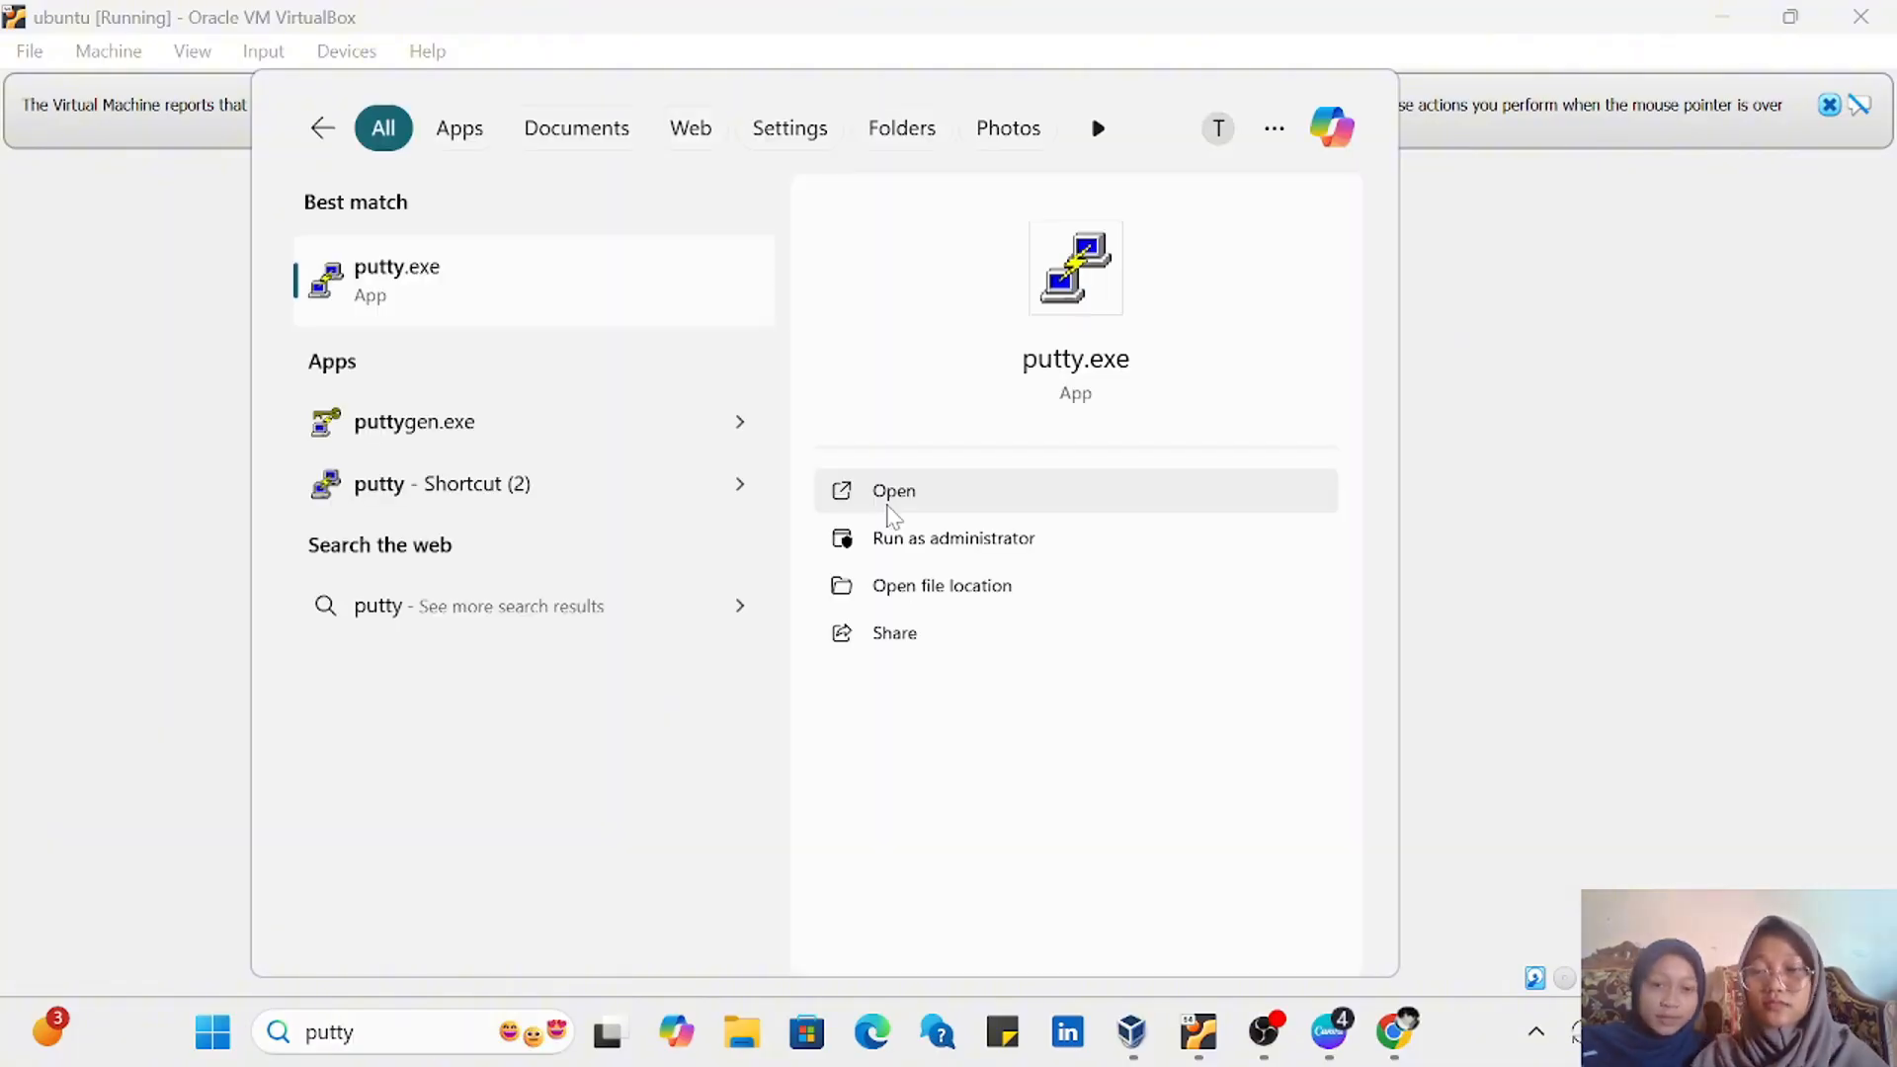
left_click(886, 500)
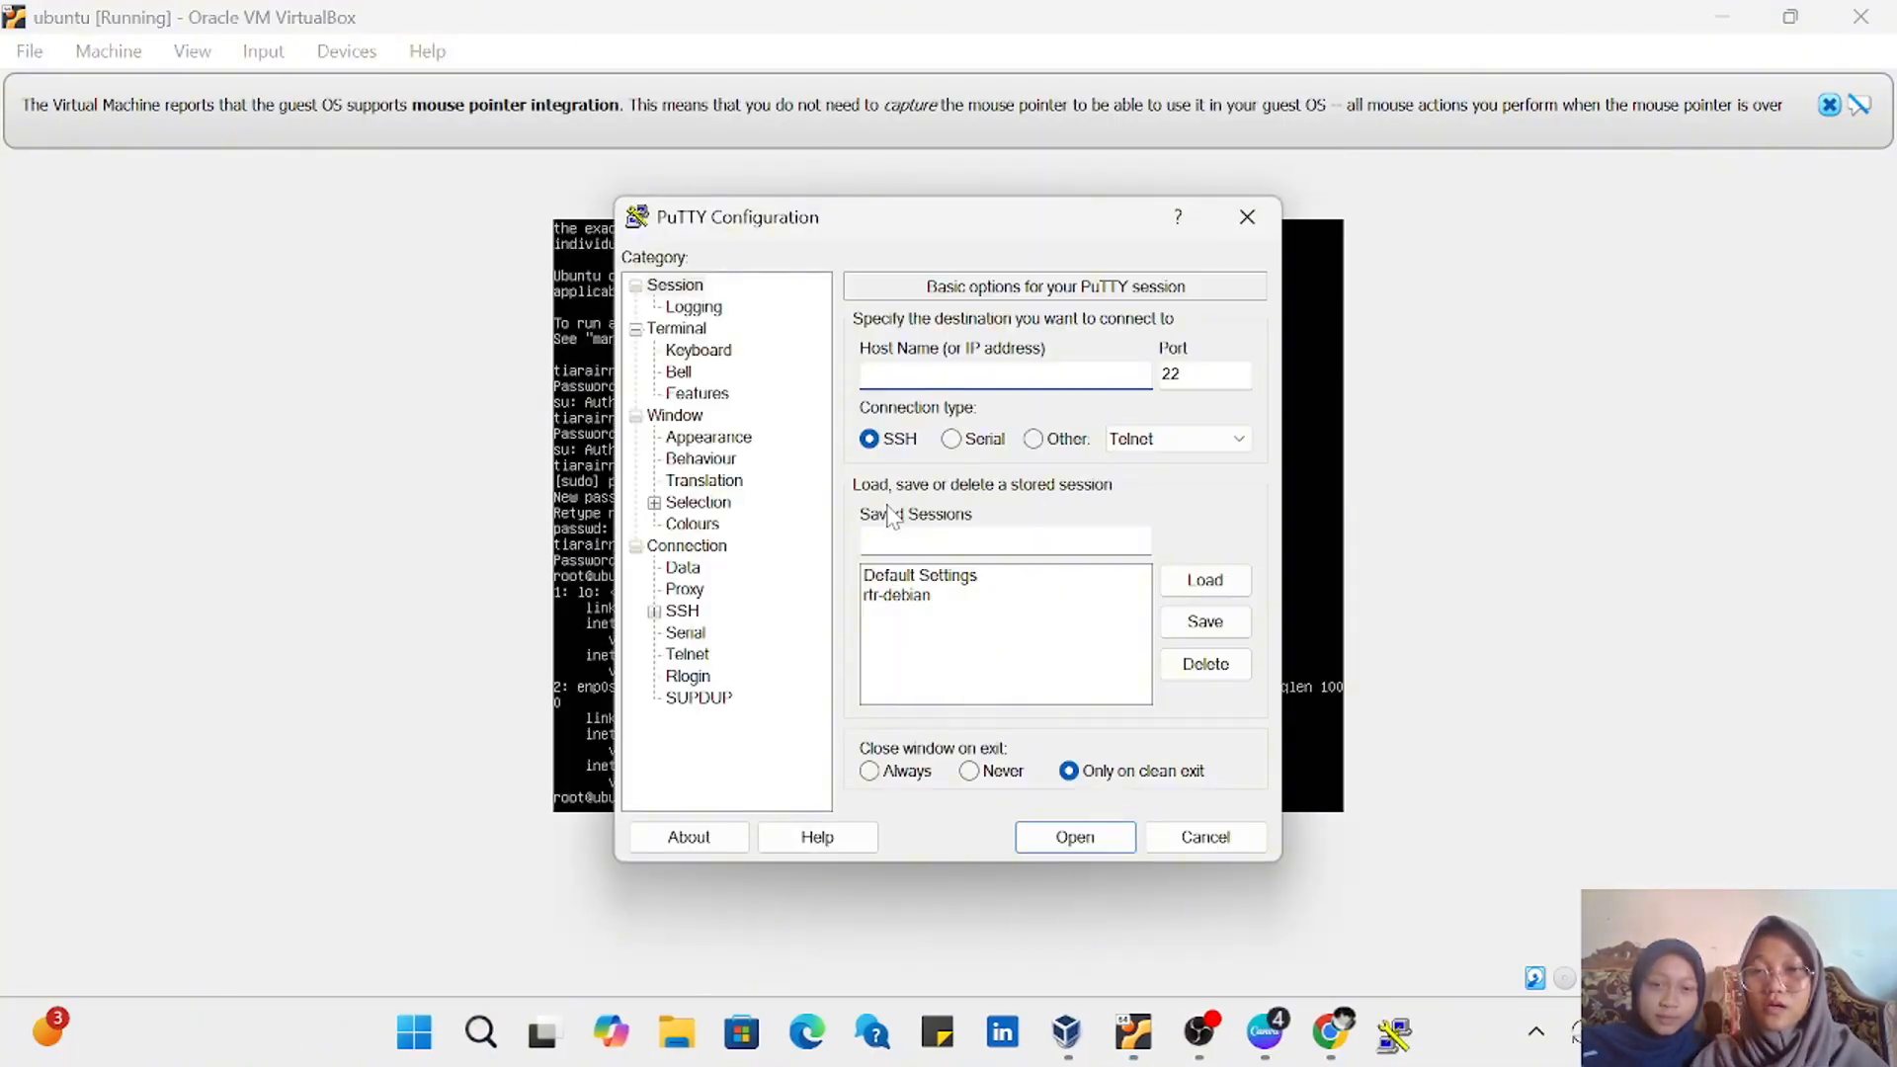
left_click_drag(929, 223, 1295, 196)
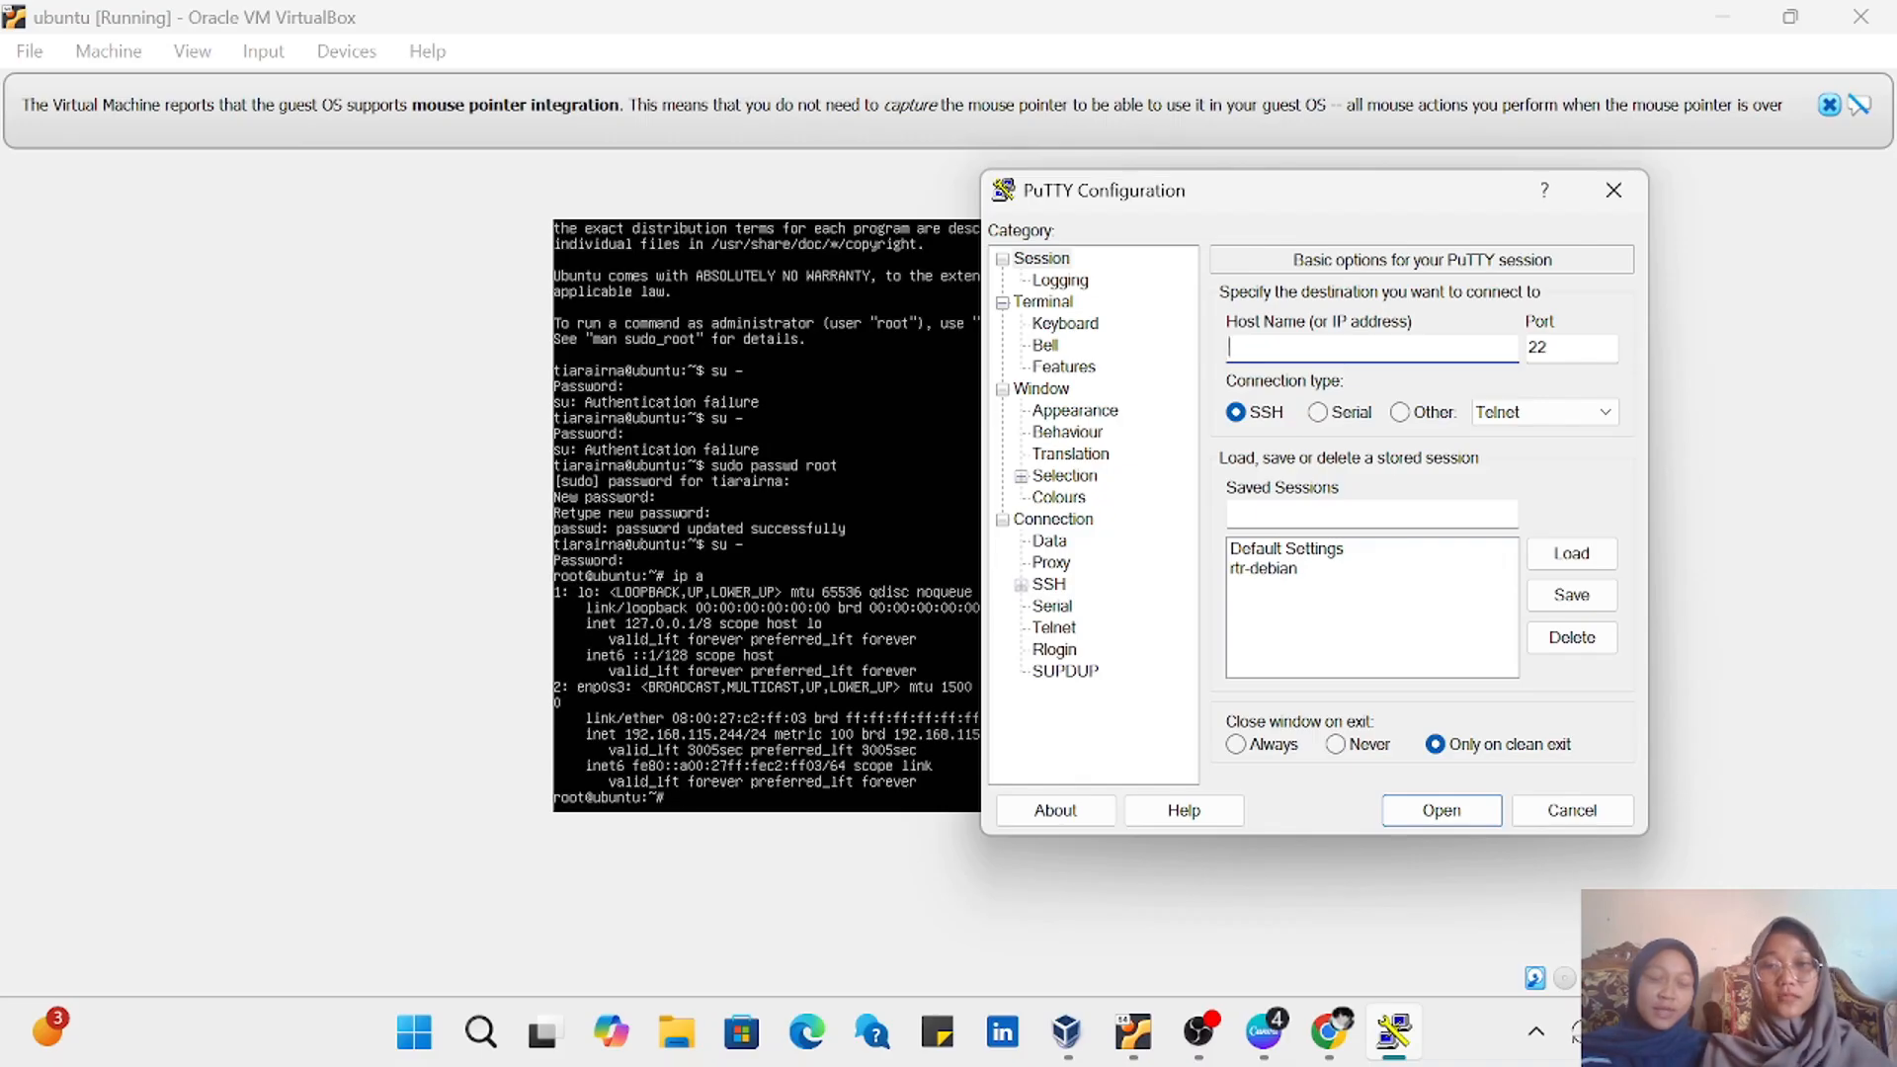
type("1")
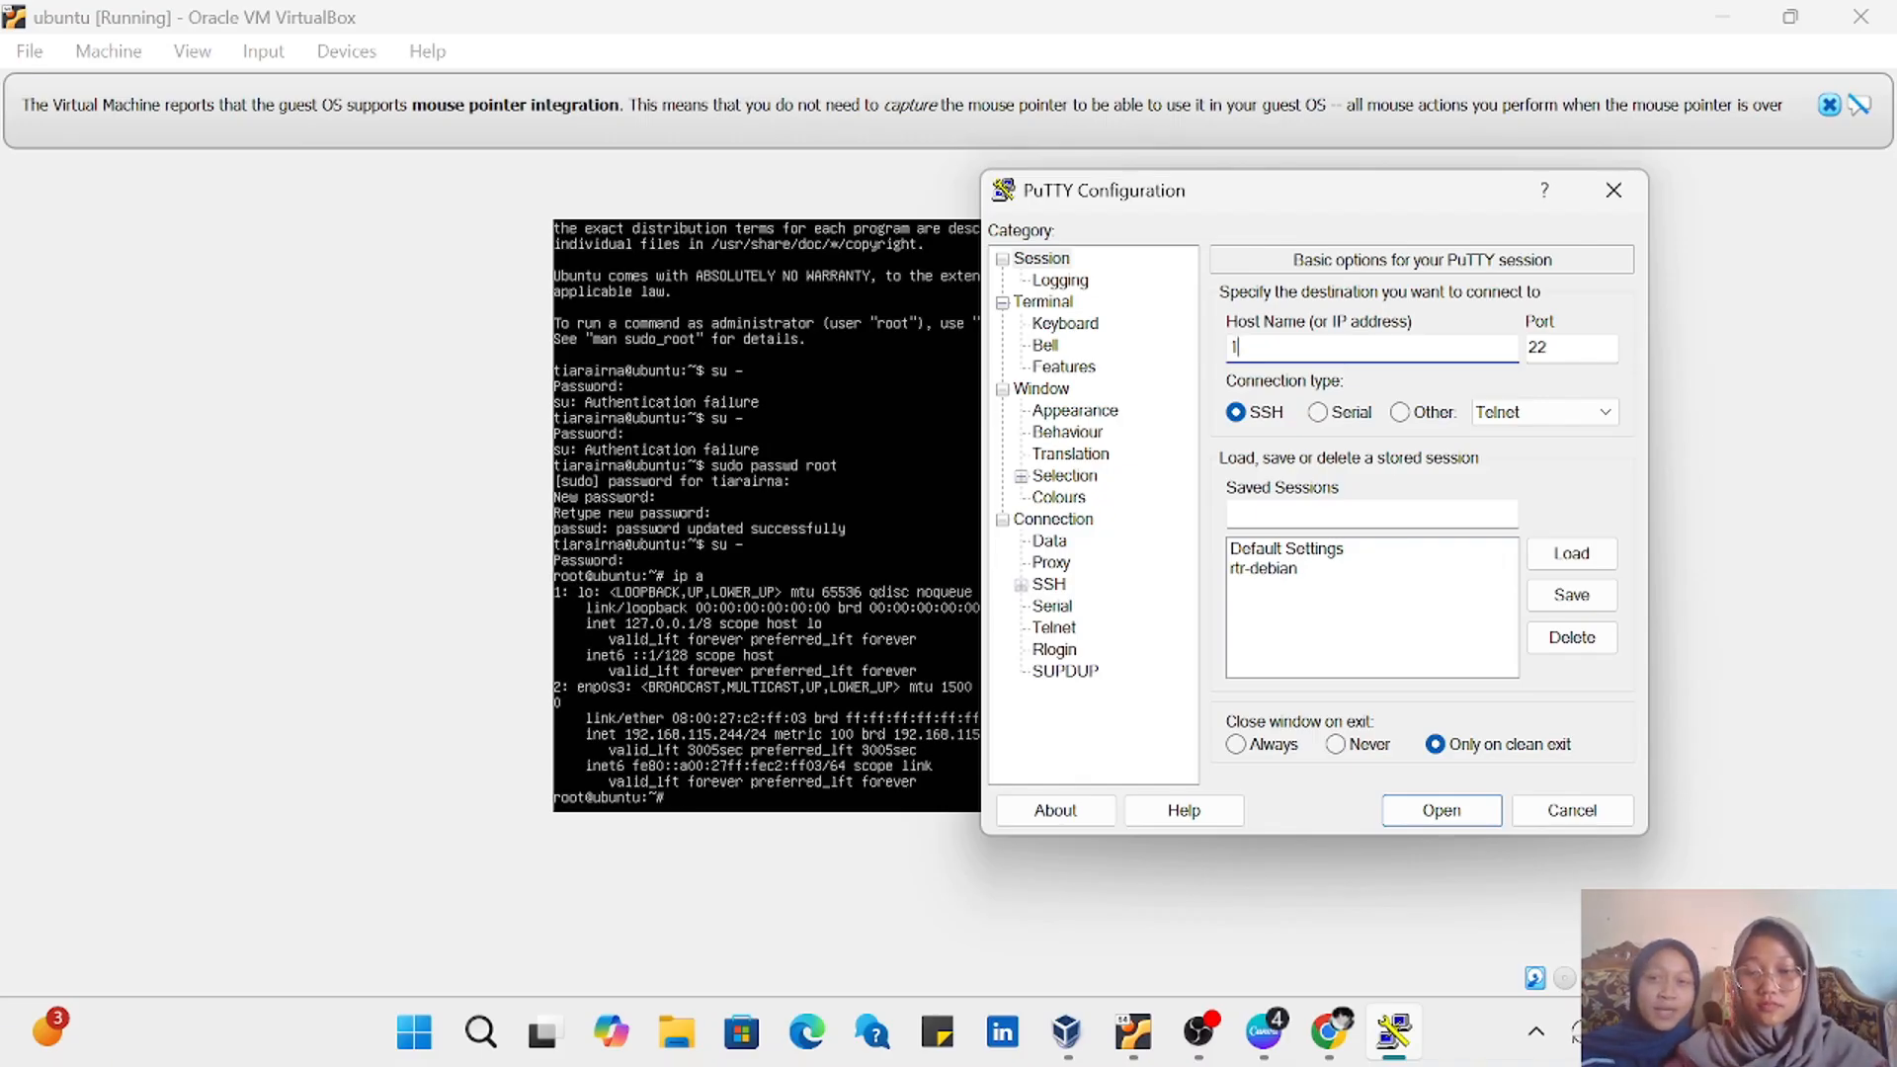
type("92.")
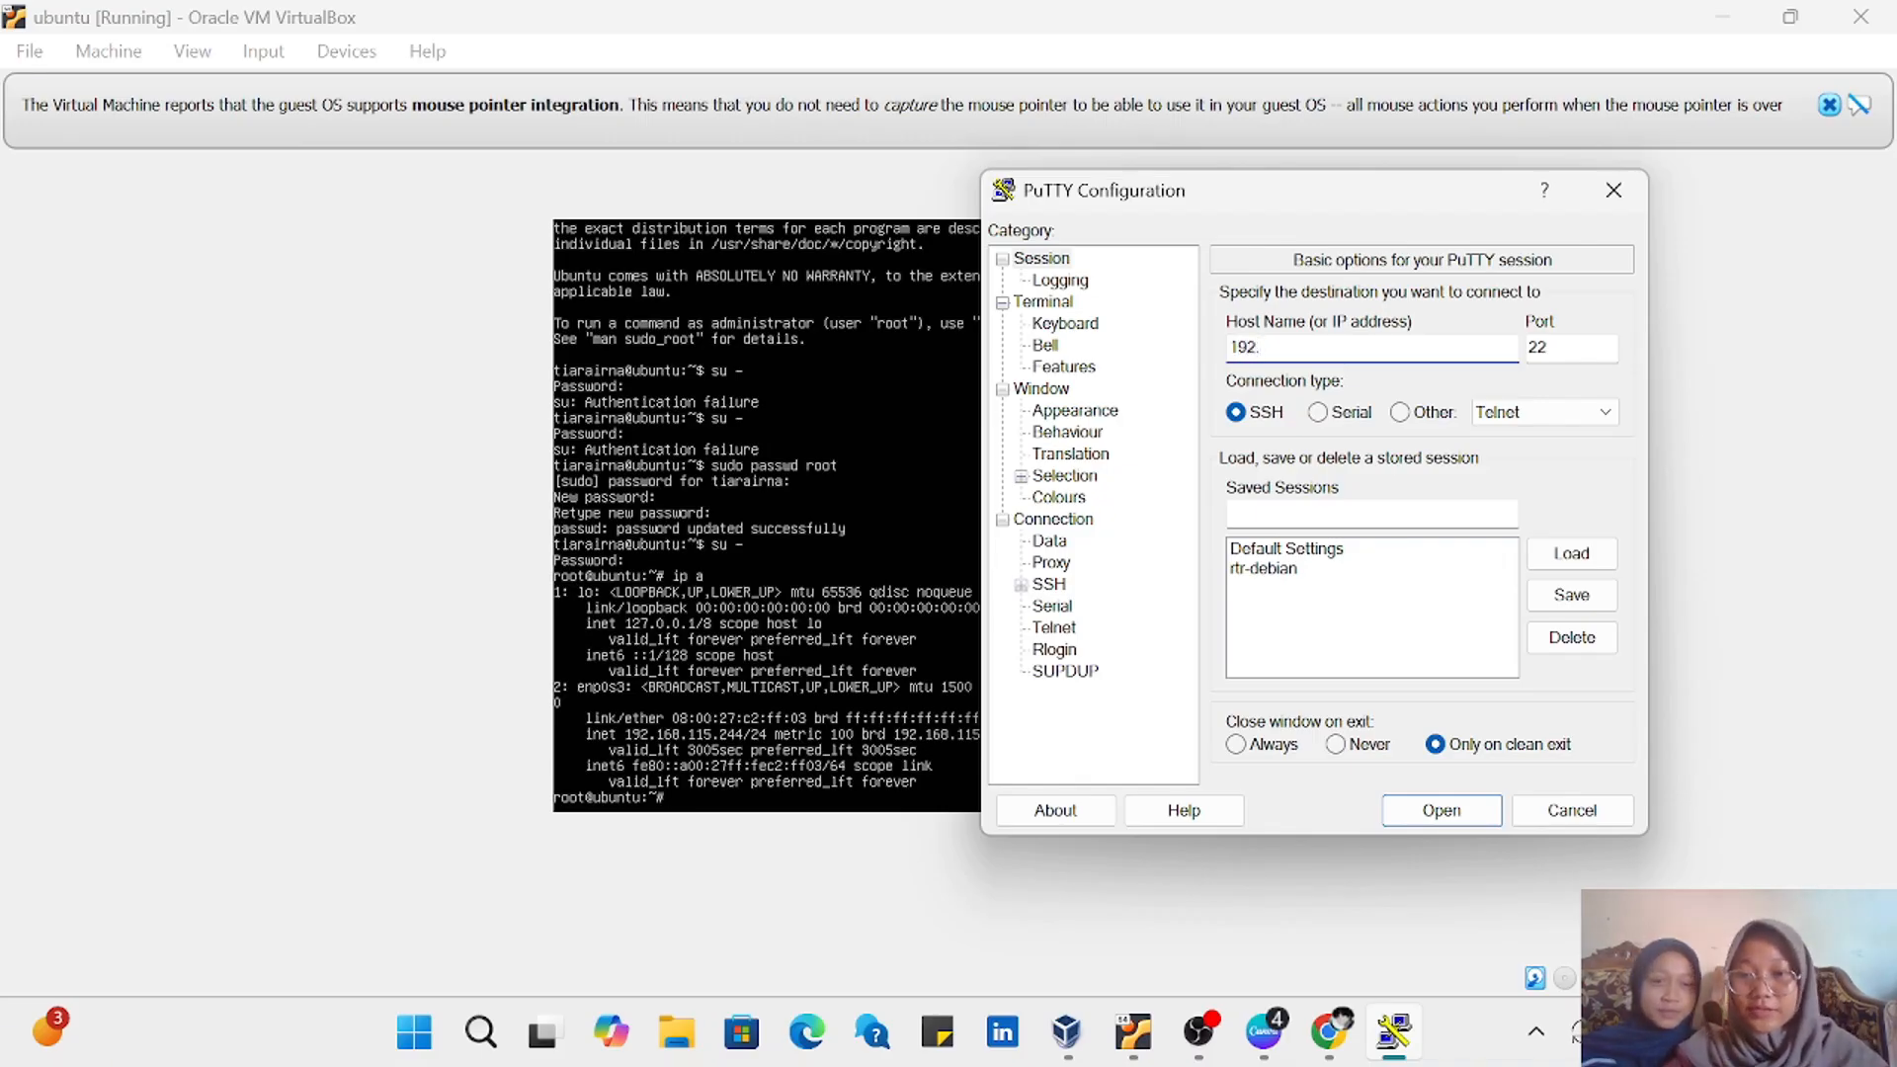
type("168")
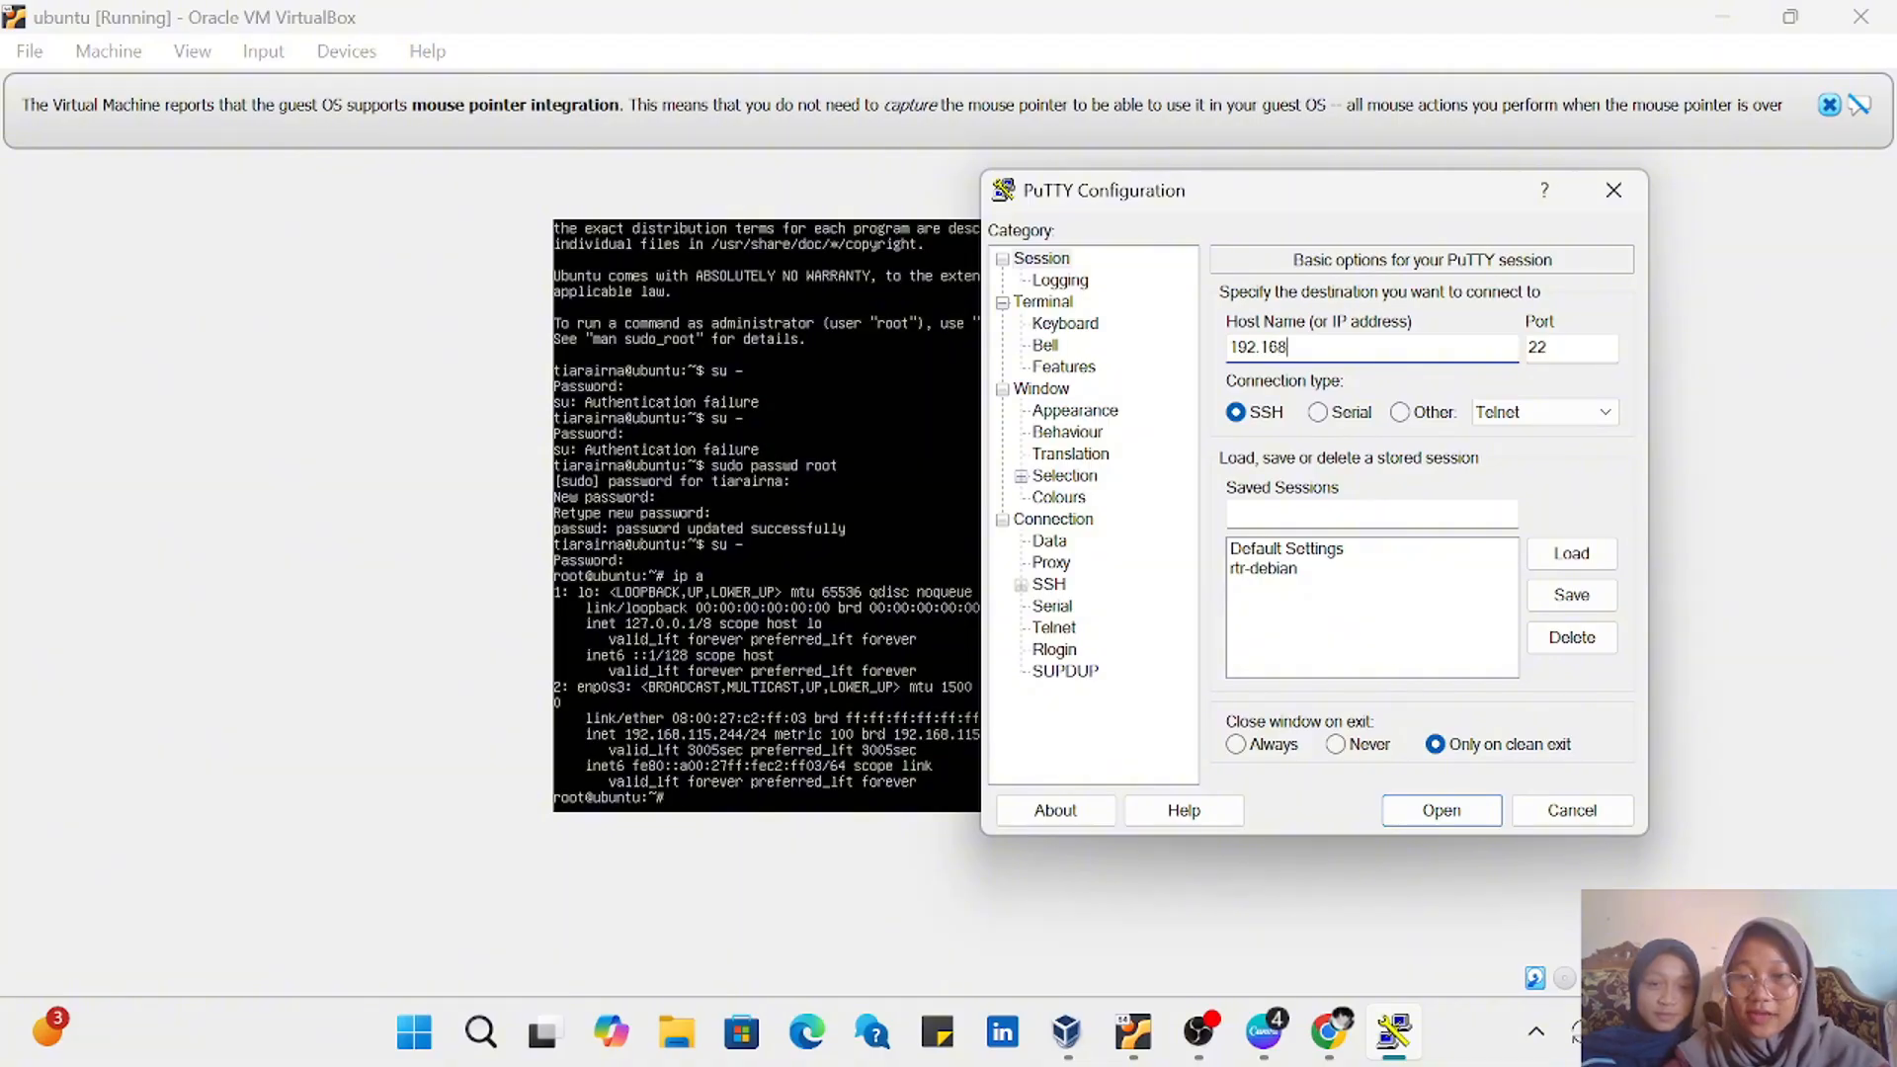
type(".115")
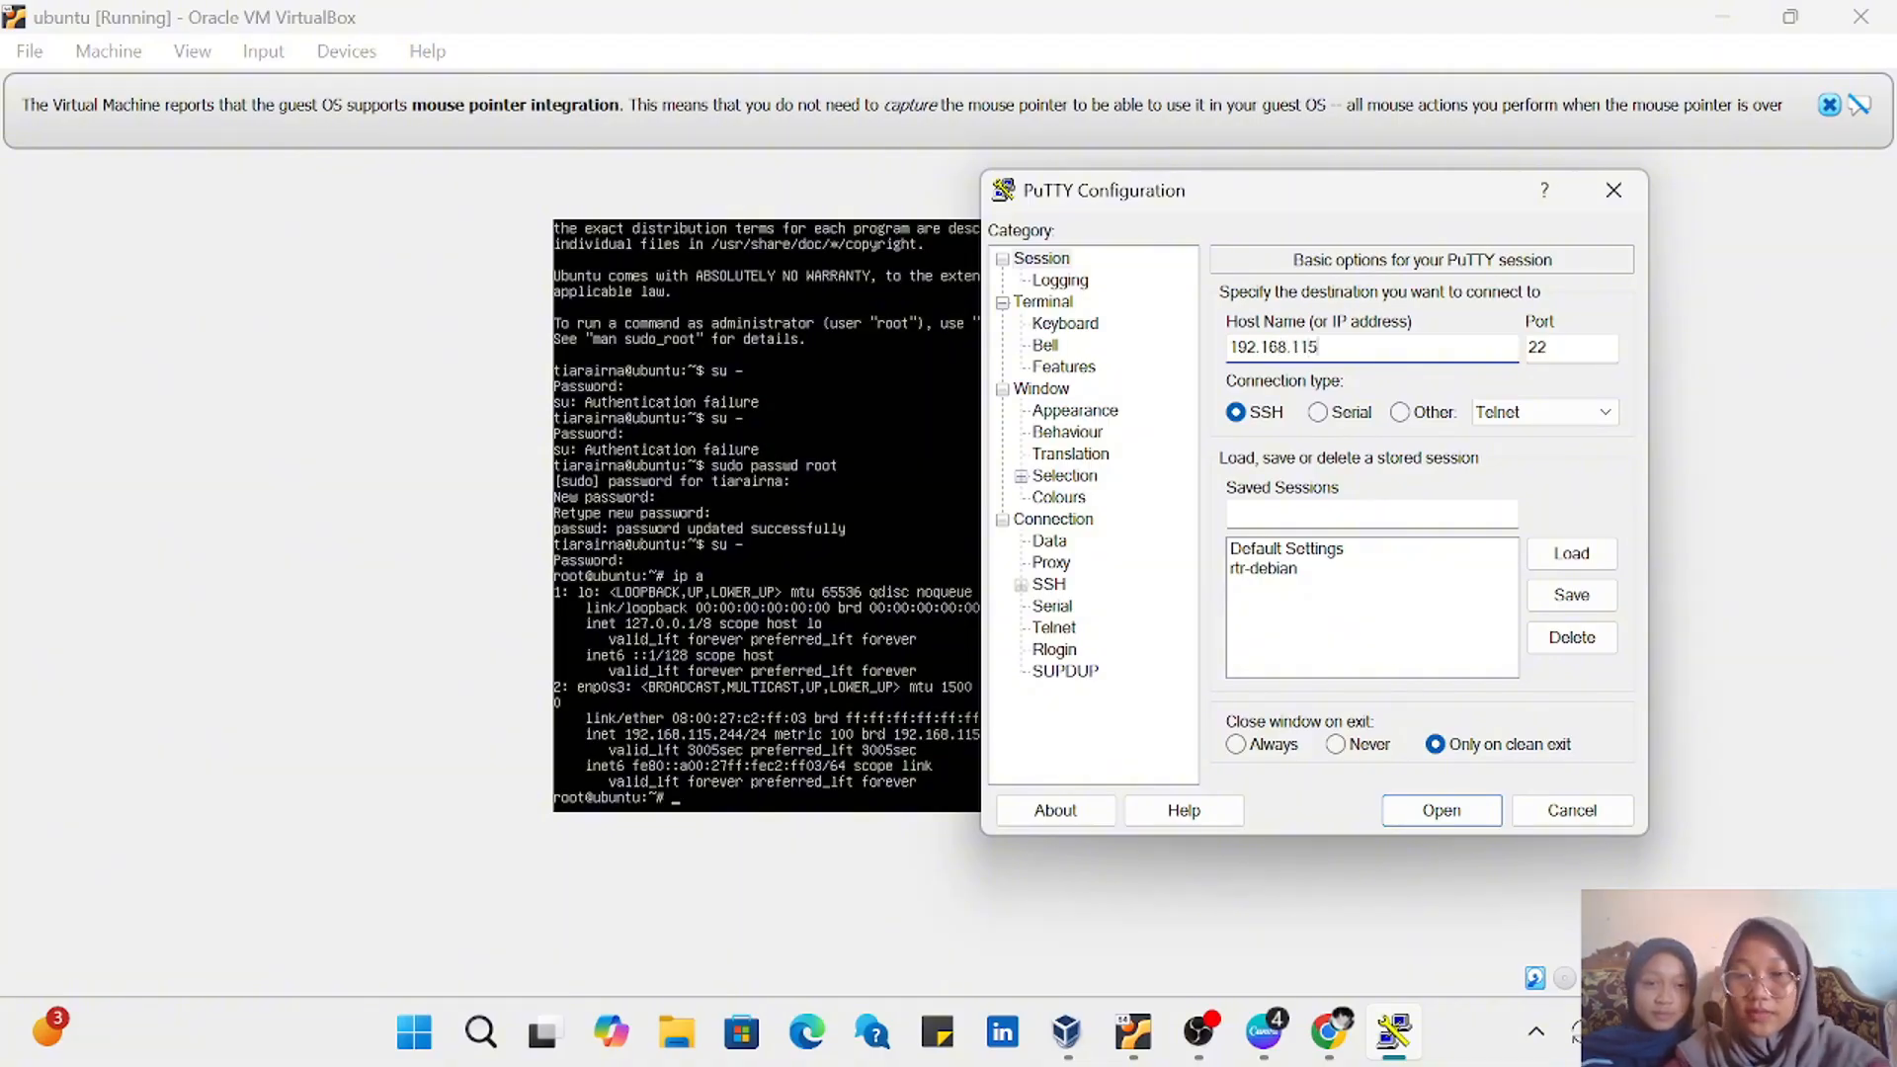
type(".244")
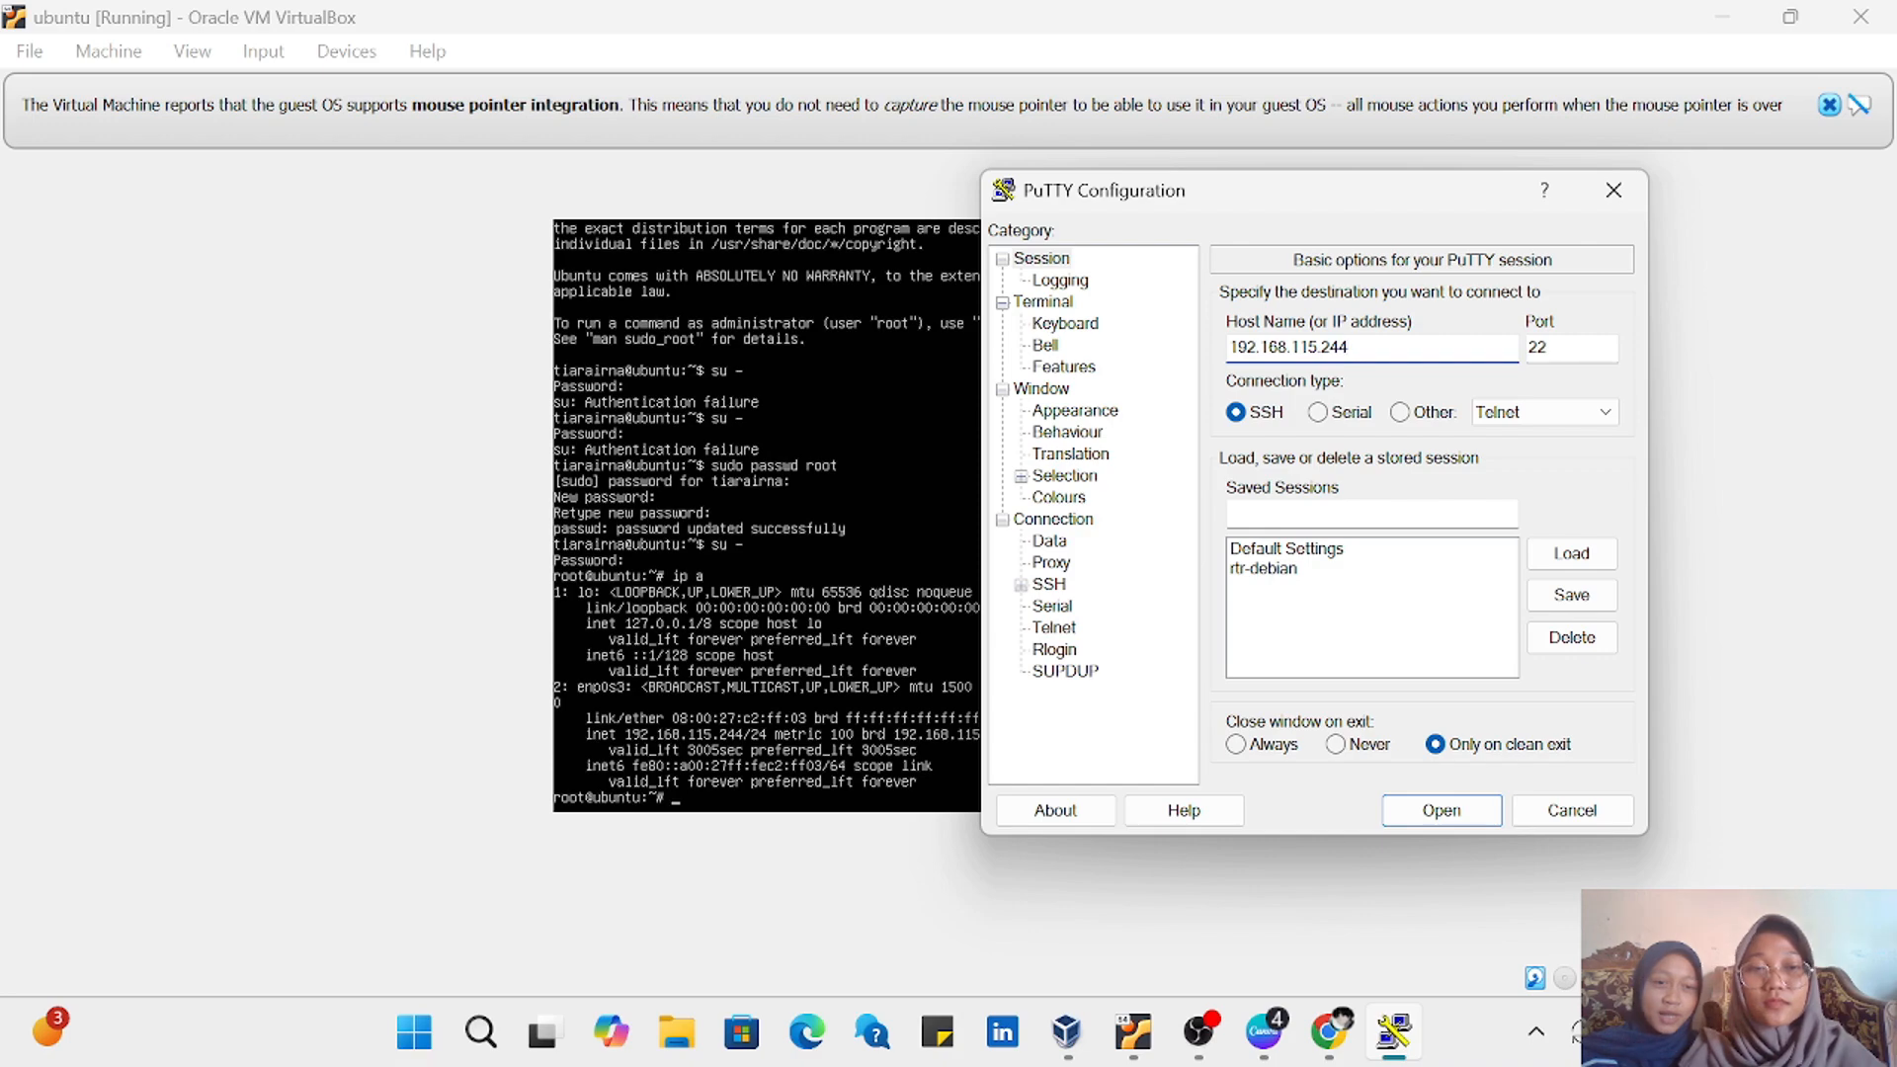
left_click(1445, 810)
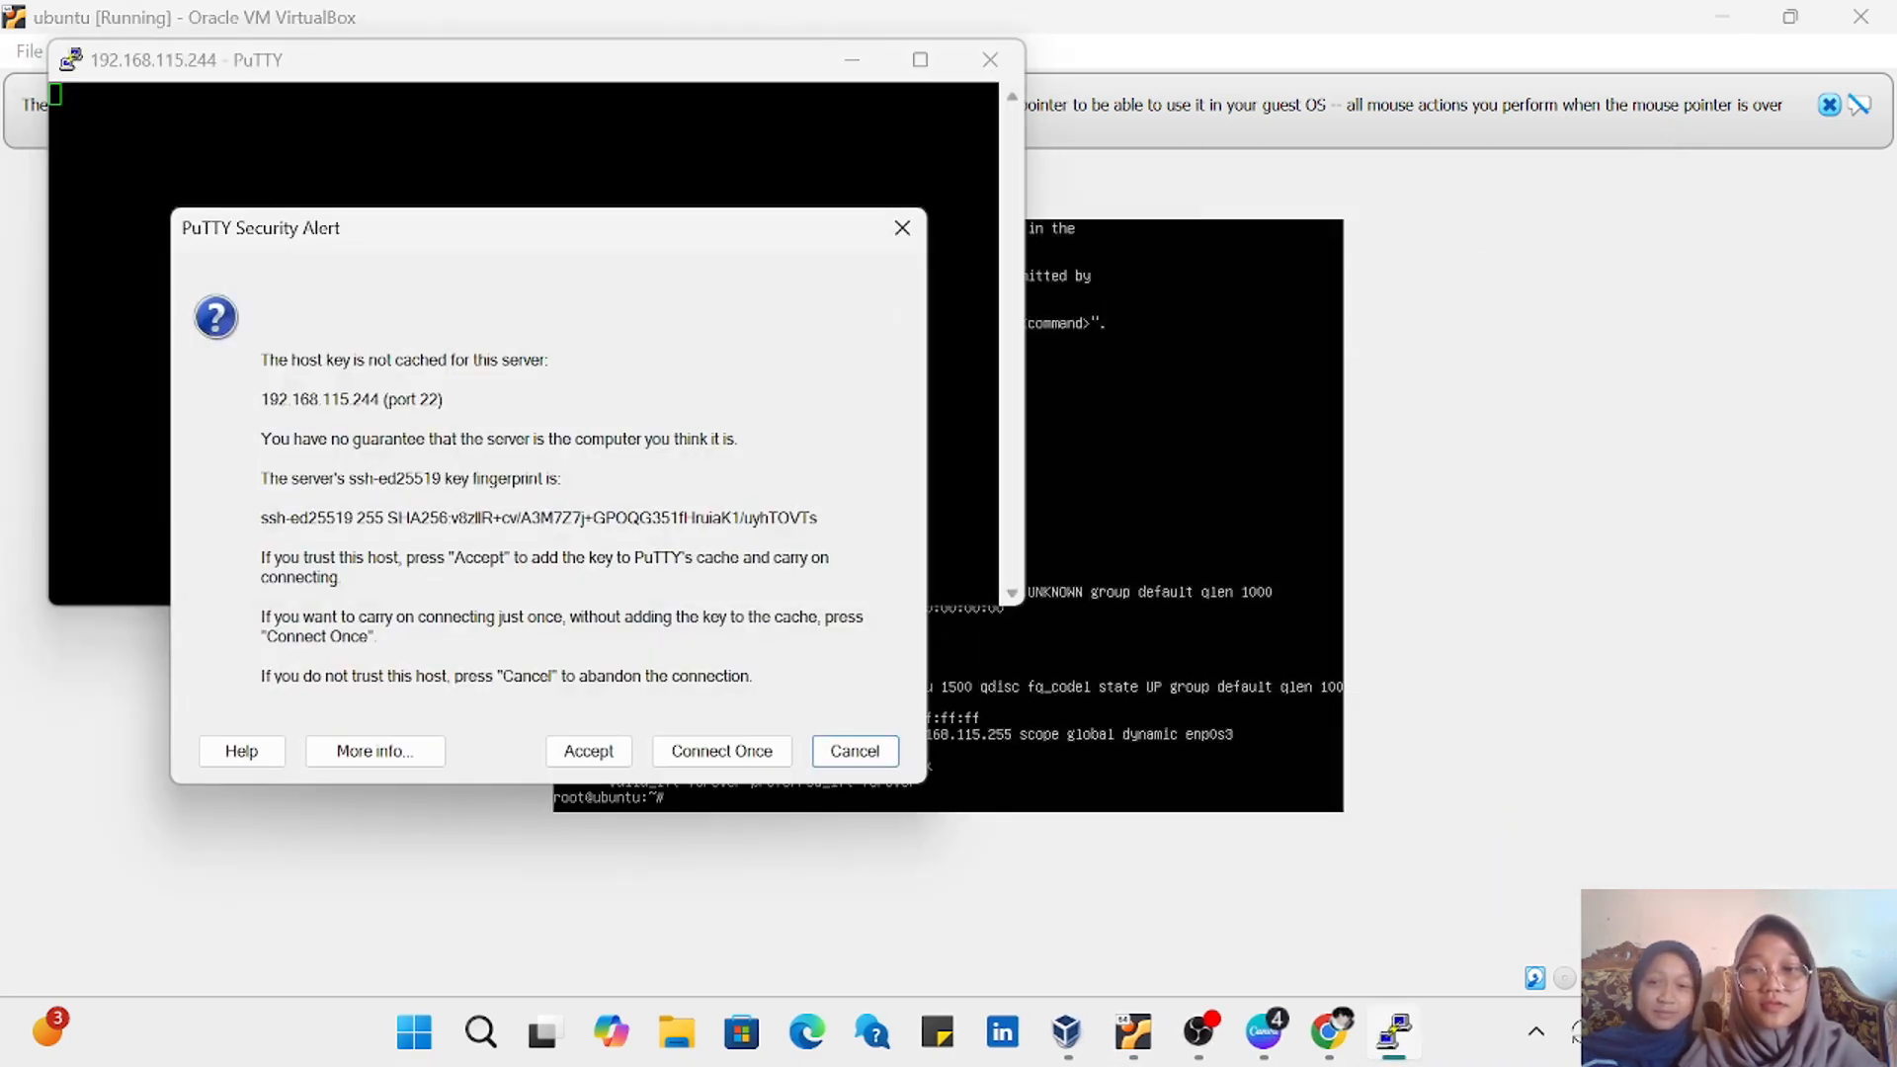
- Trust the server's host key and log in with the user name and account password
left_click(589, 753)
type("t")
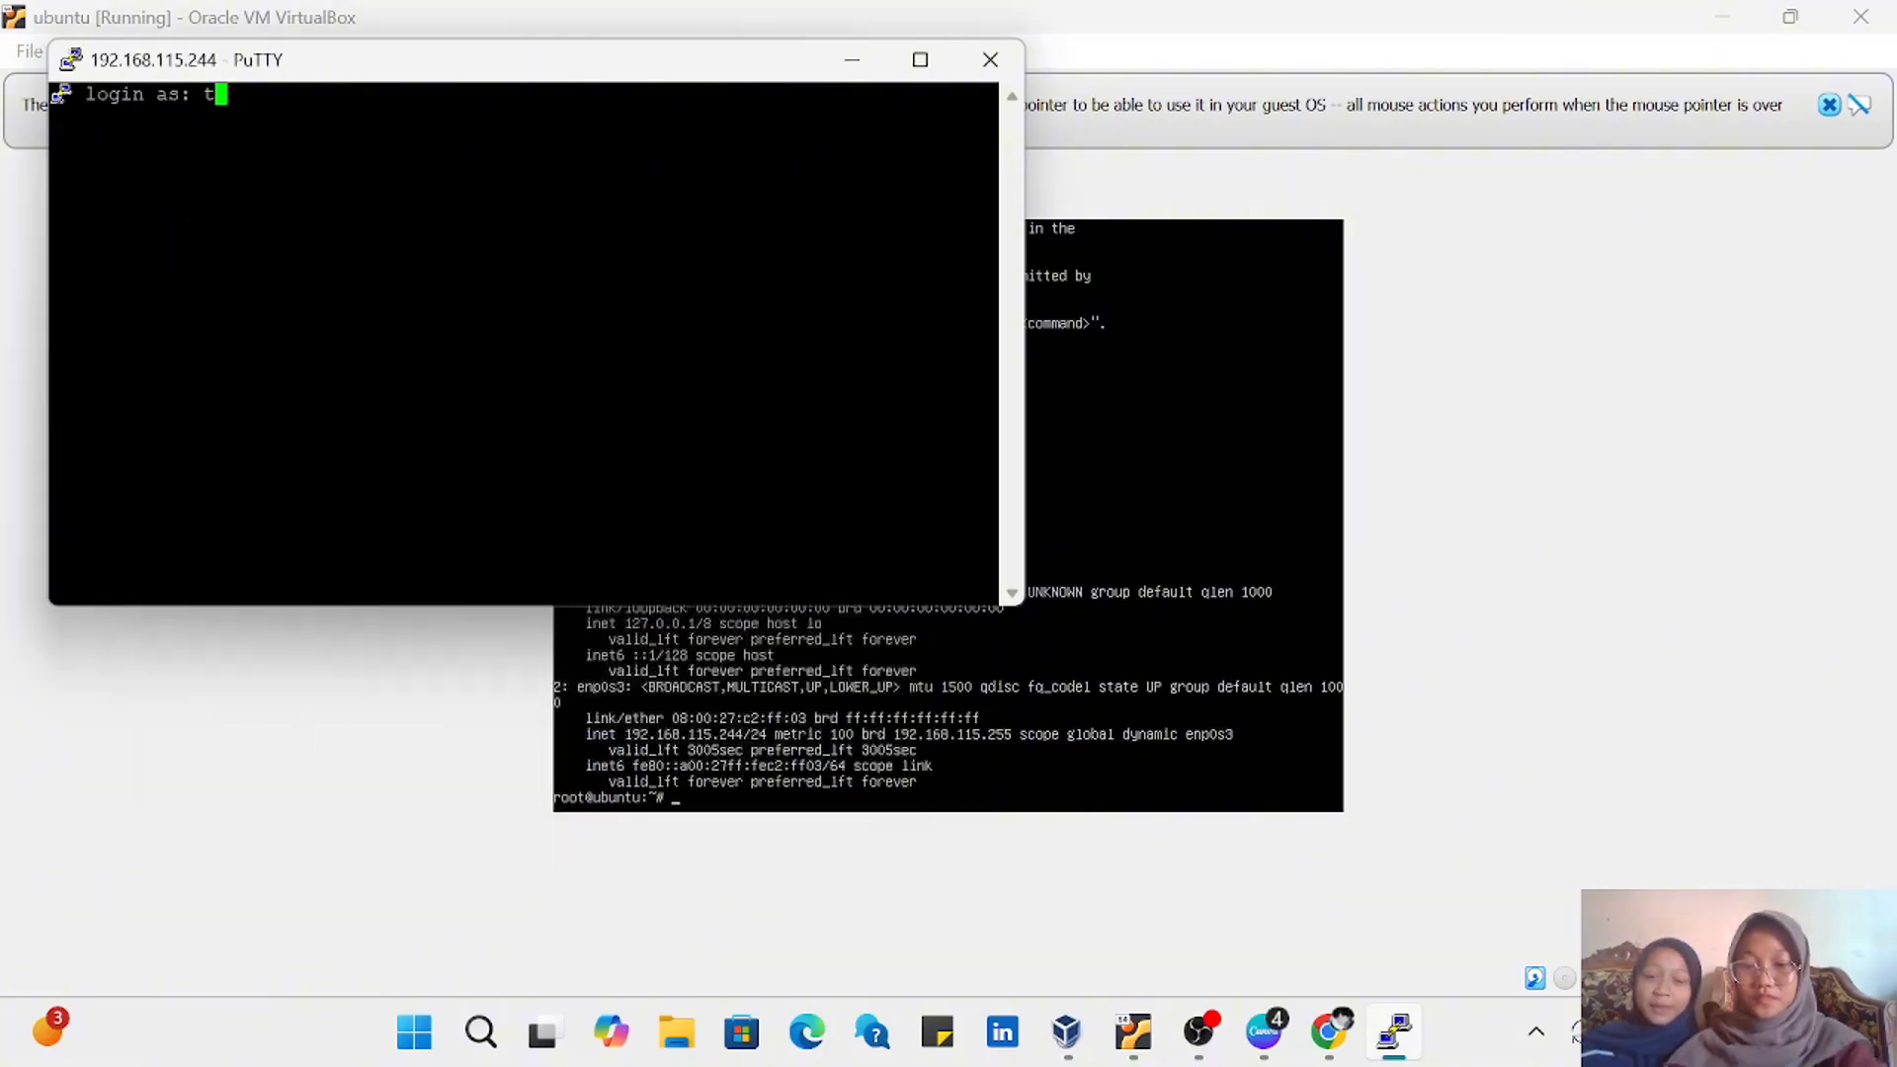
type("iarairna")
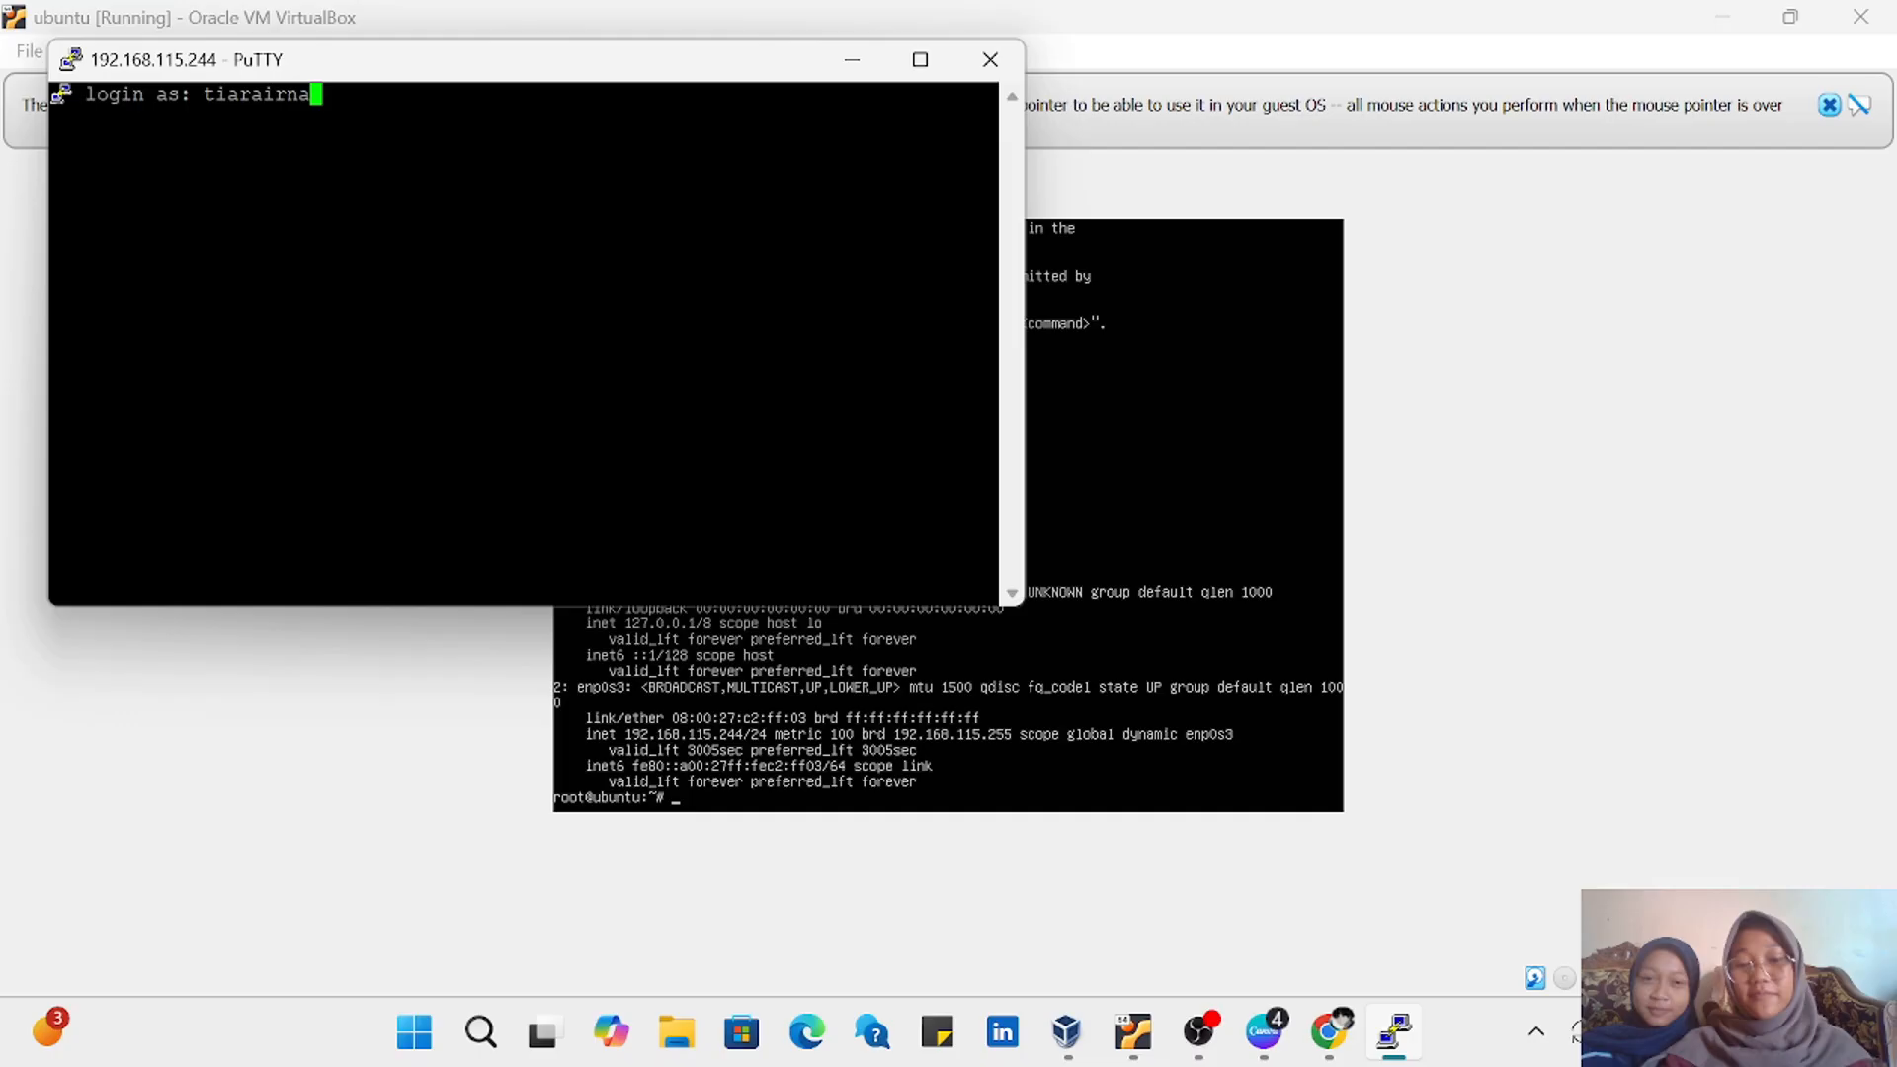
key("Return")
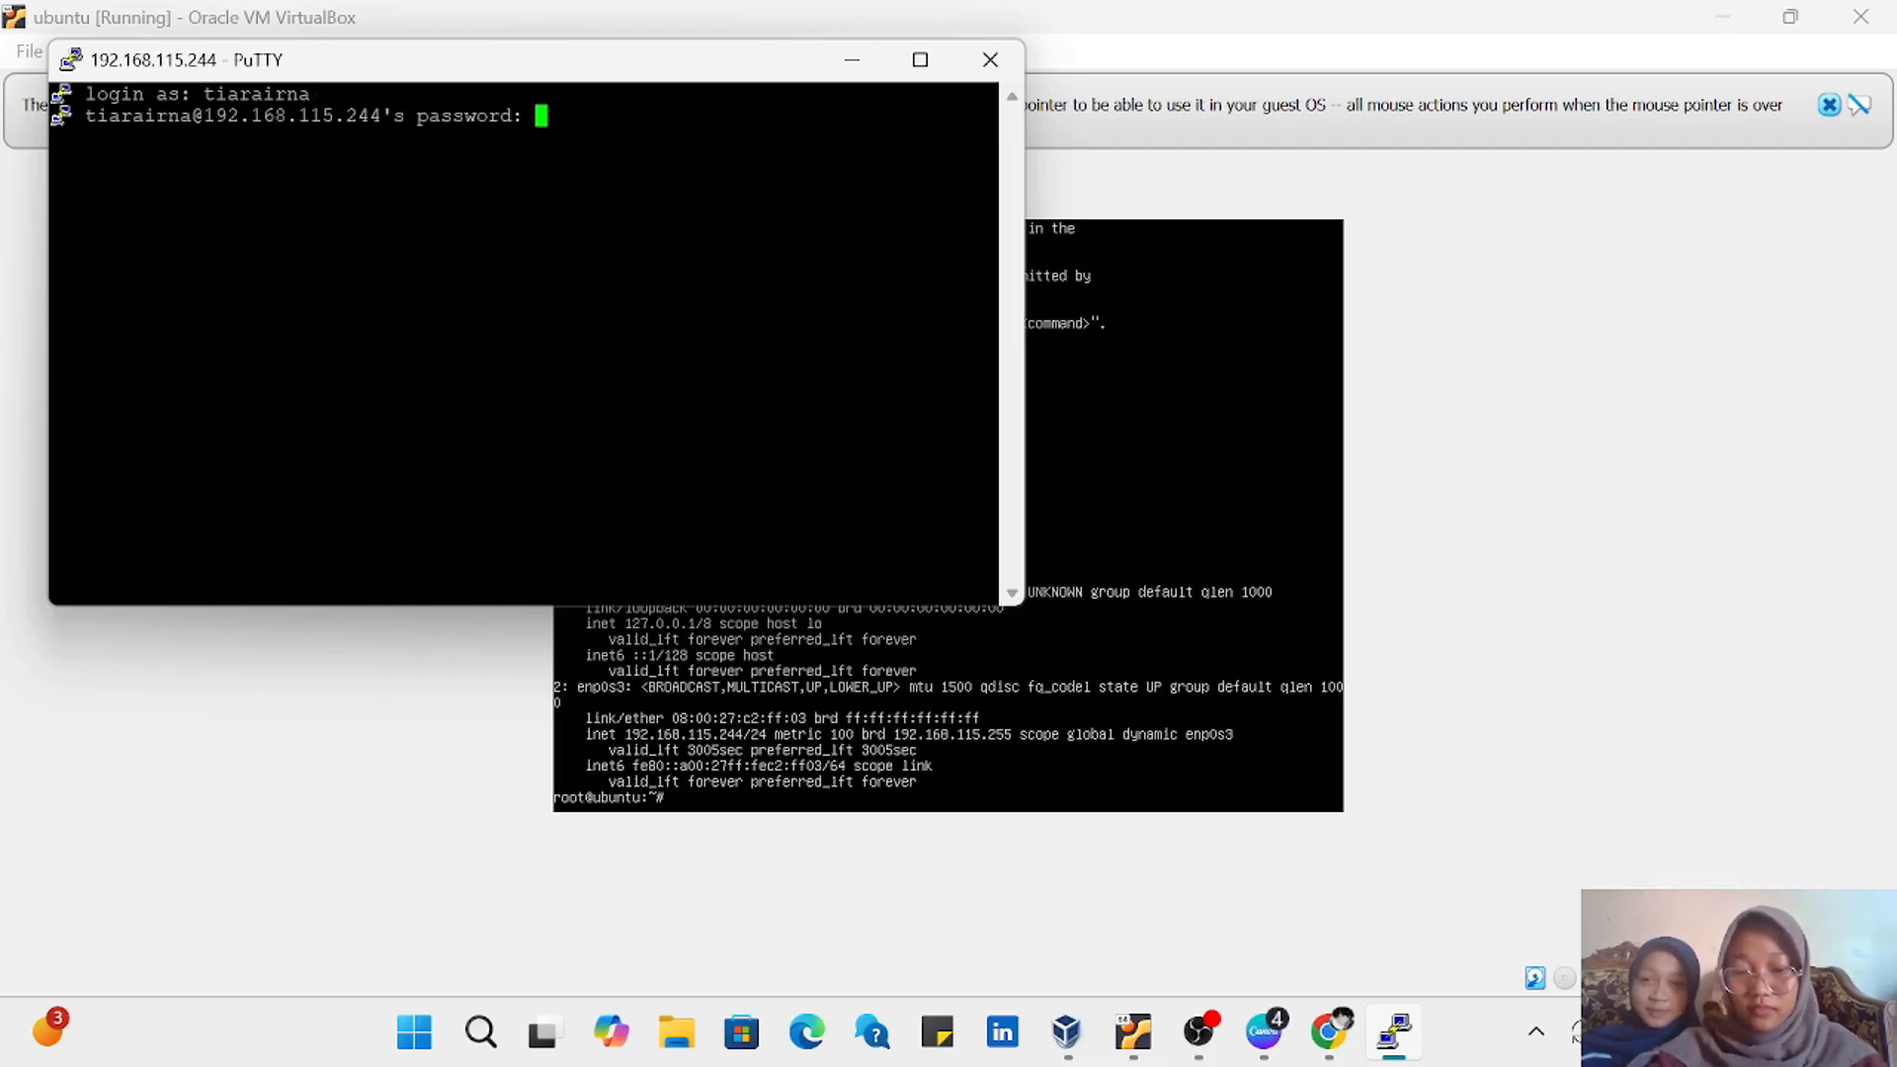
key("Return")
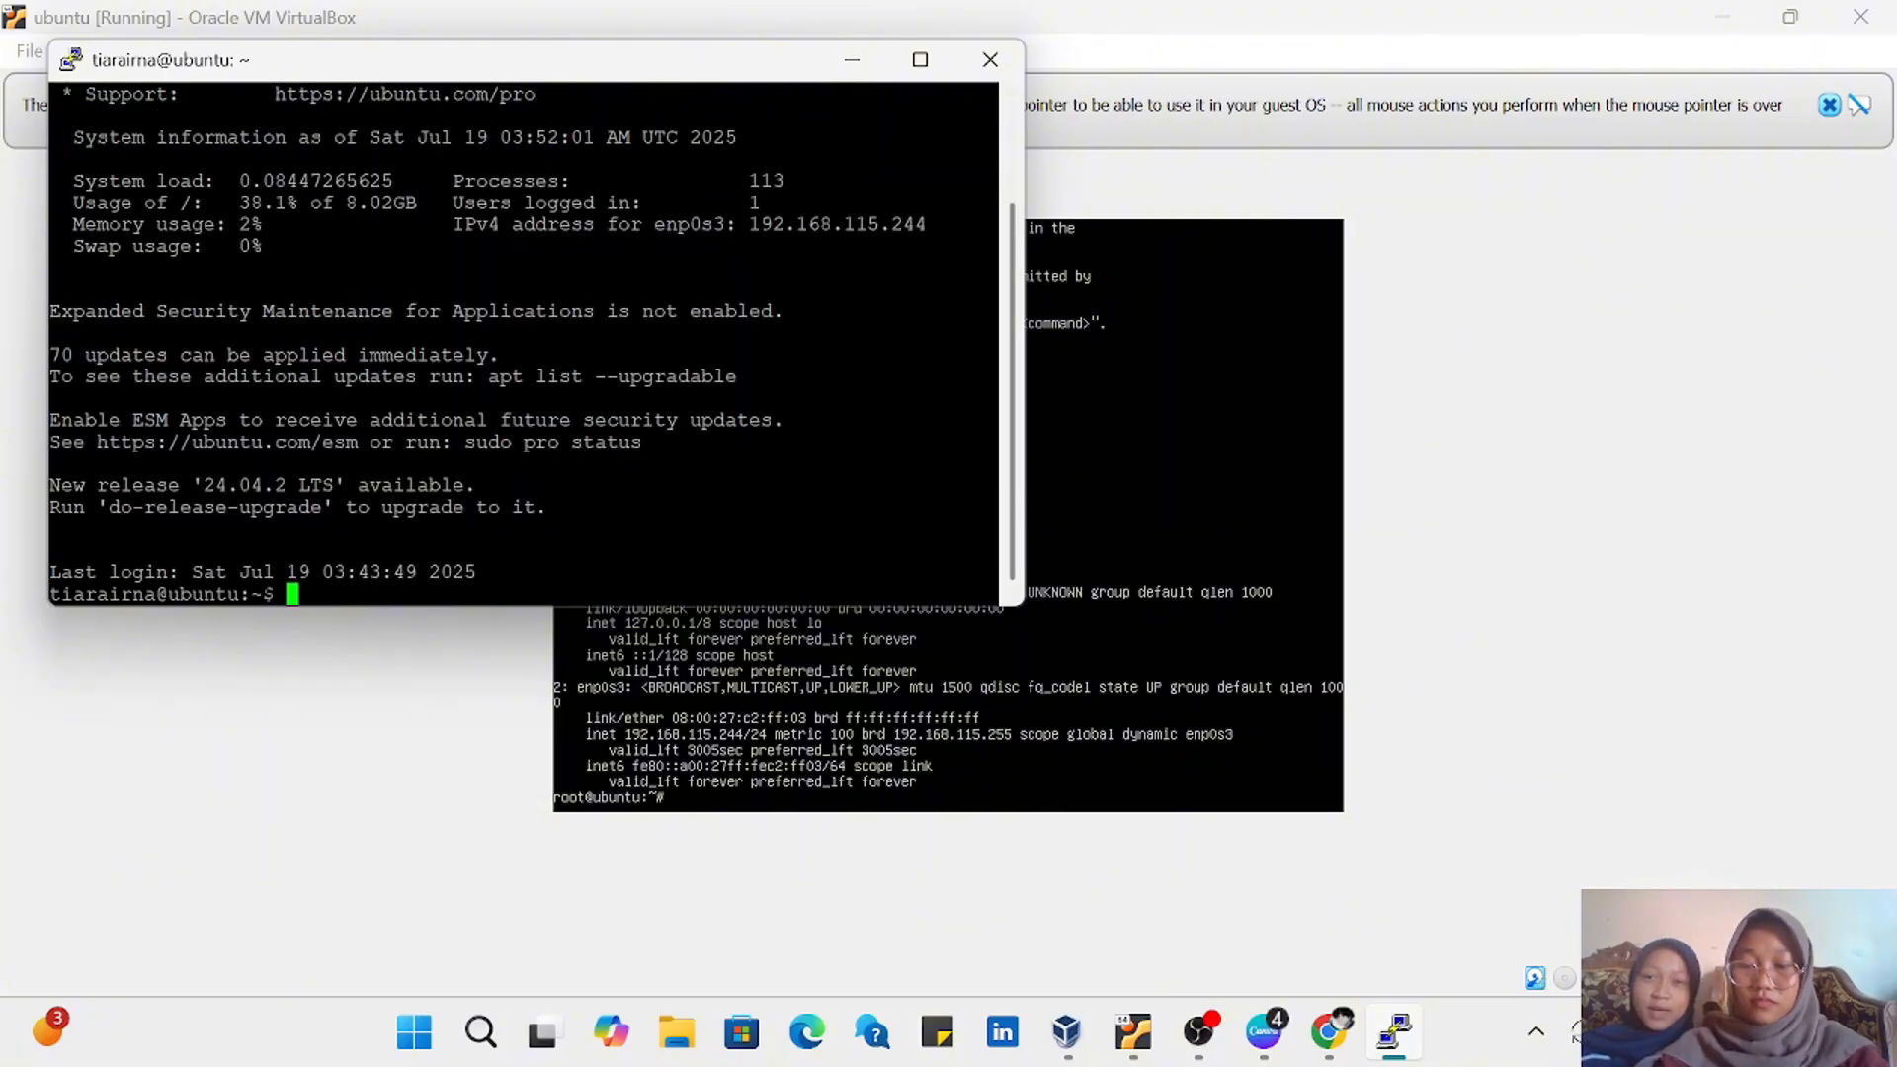
- Switch to a root shell with su - and the root password
type("su ")
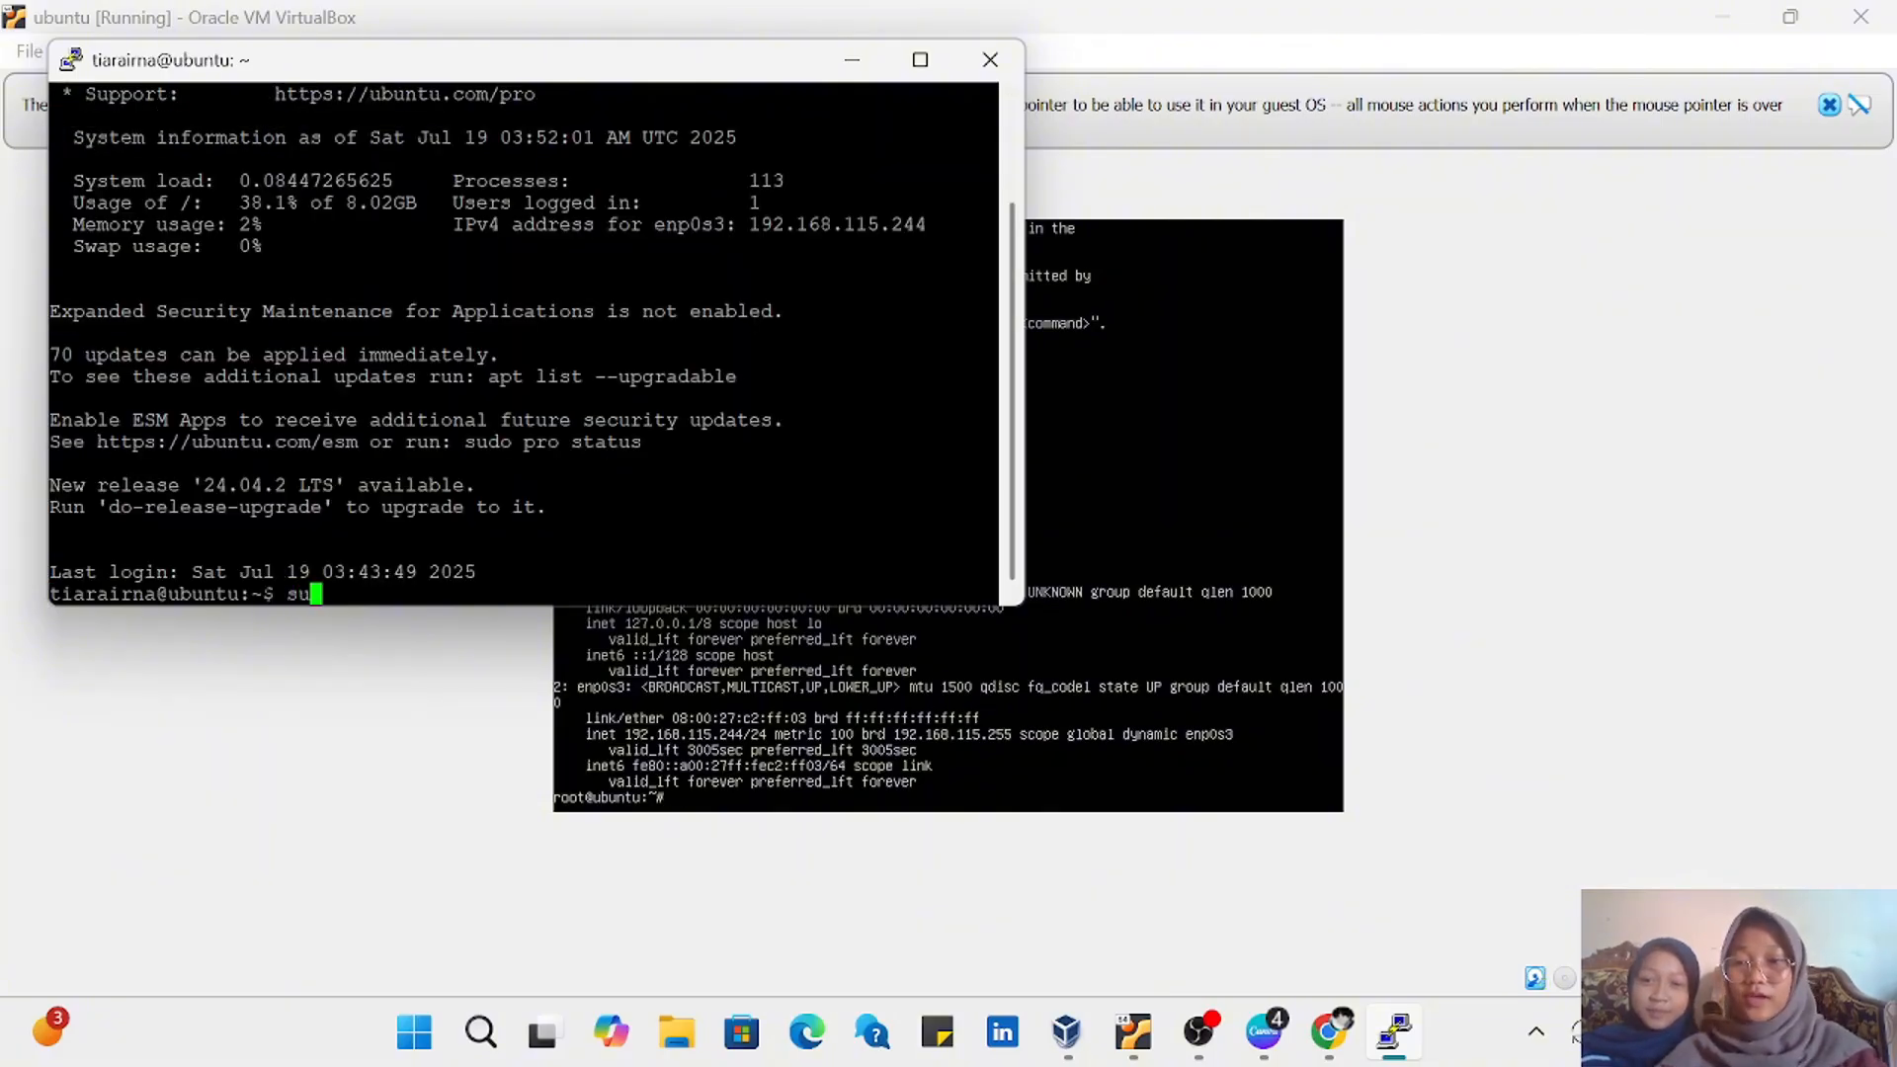
type("-")
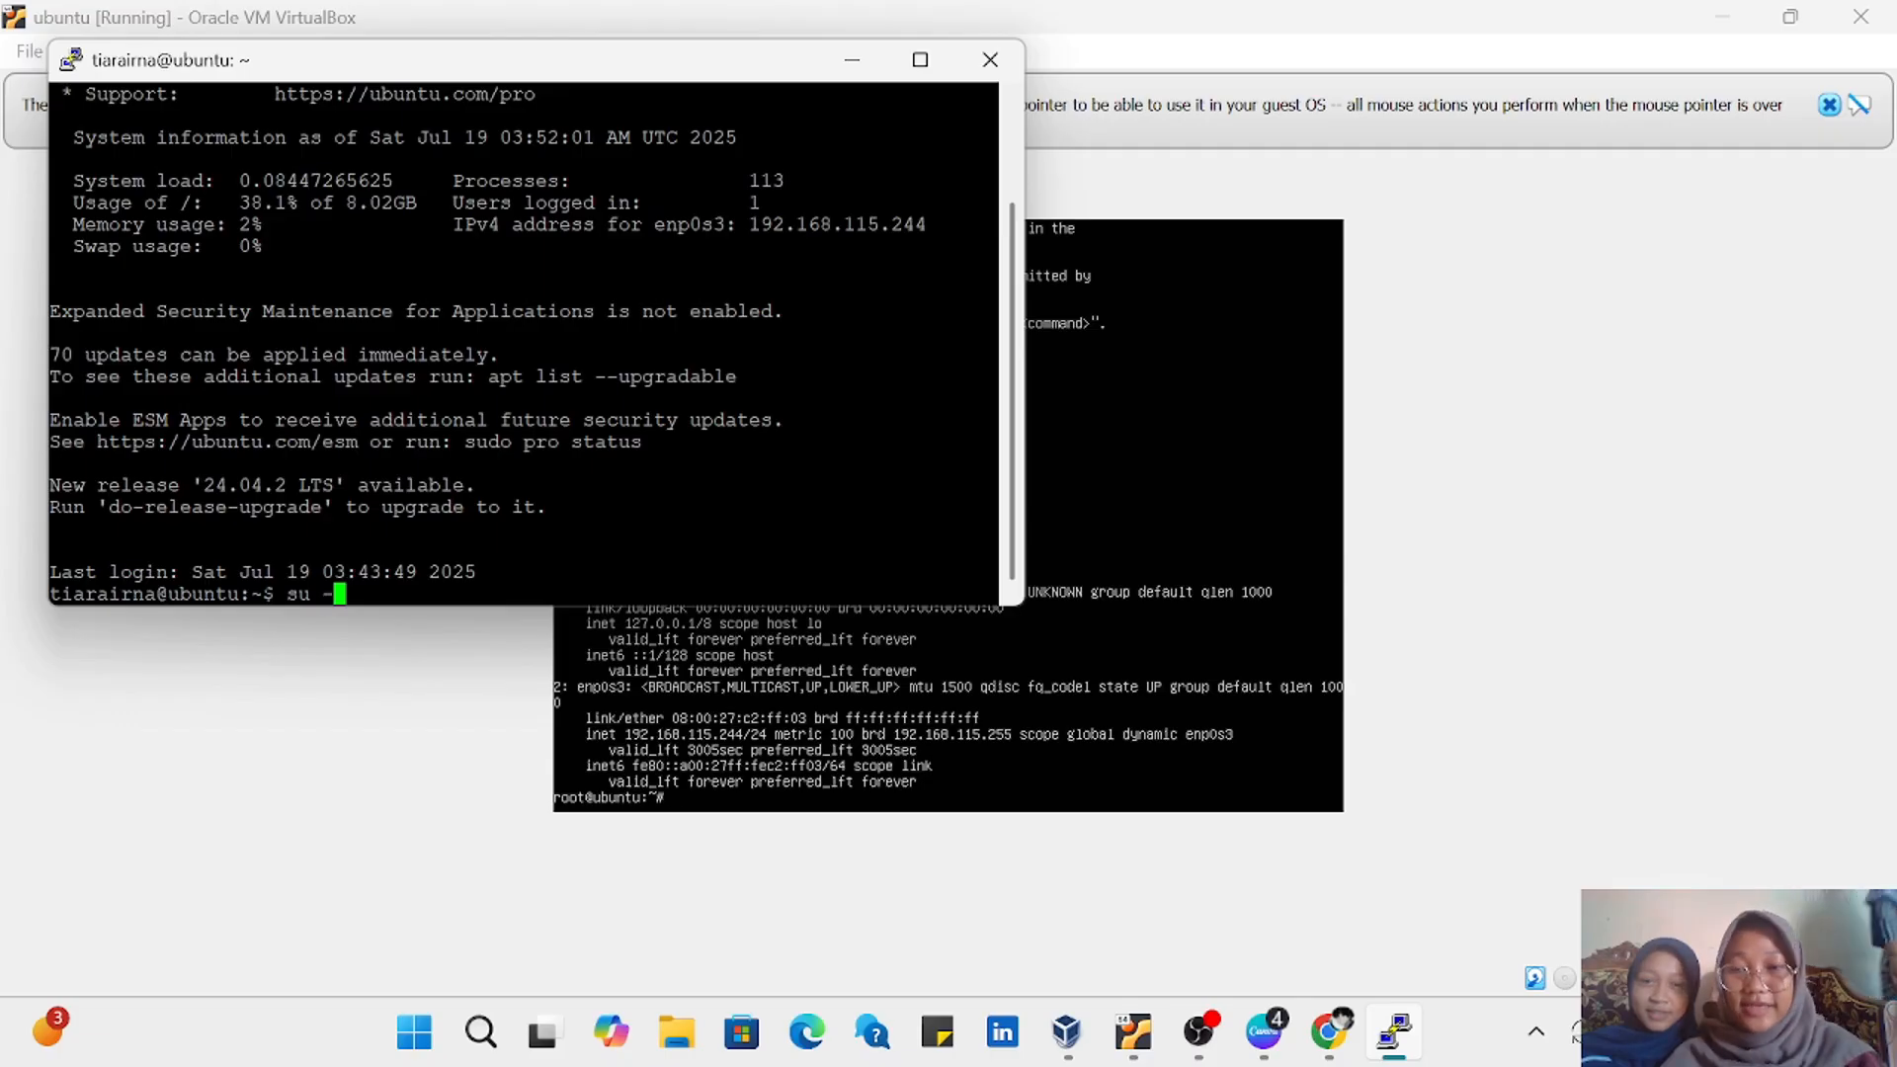
key("BackSpace")
key("BackSpace")
key("BackSpace")
key("BackSpace")
type("su -")
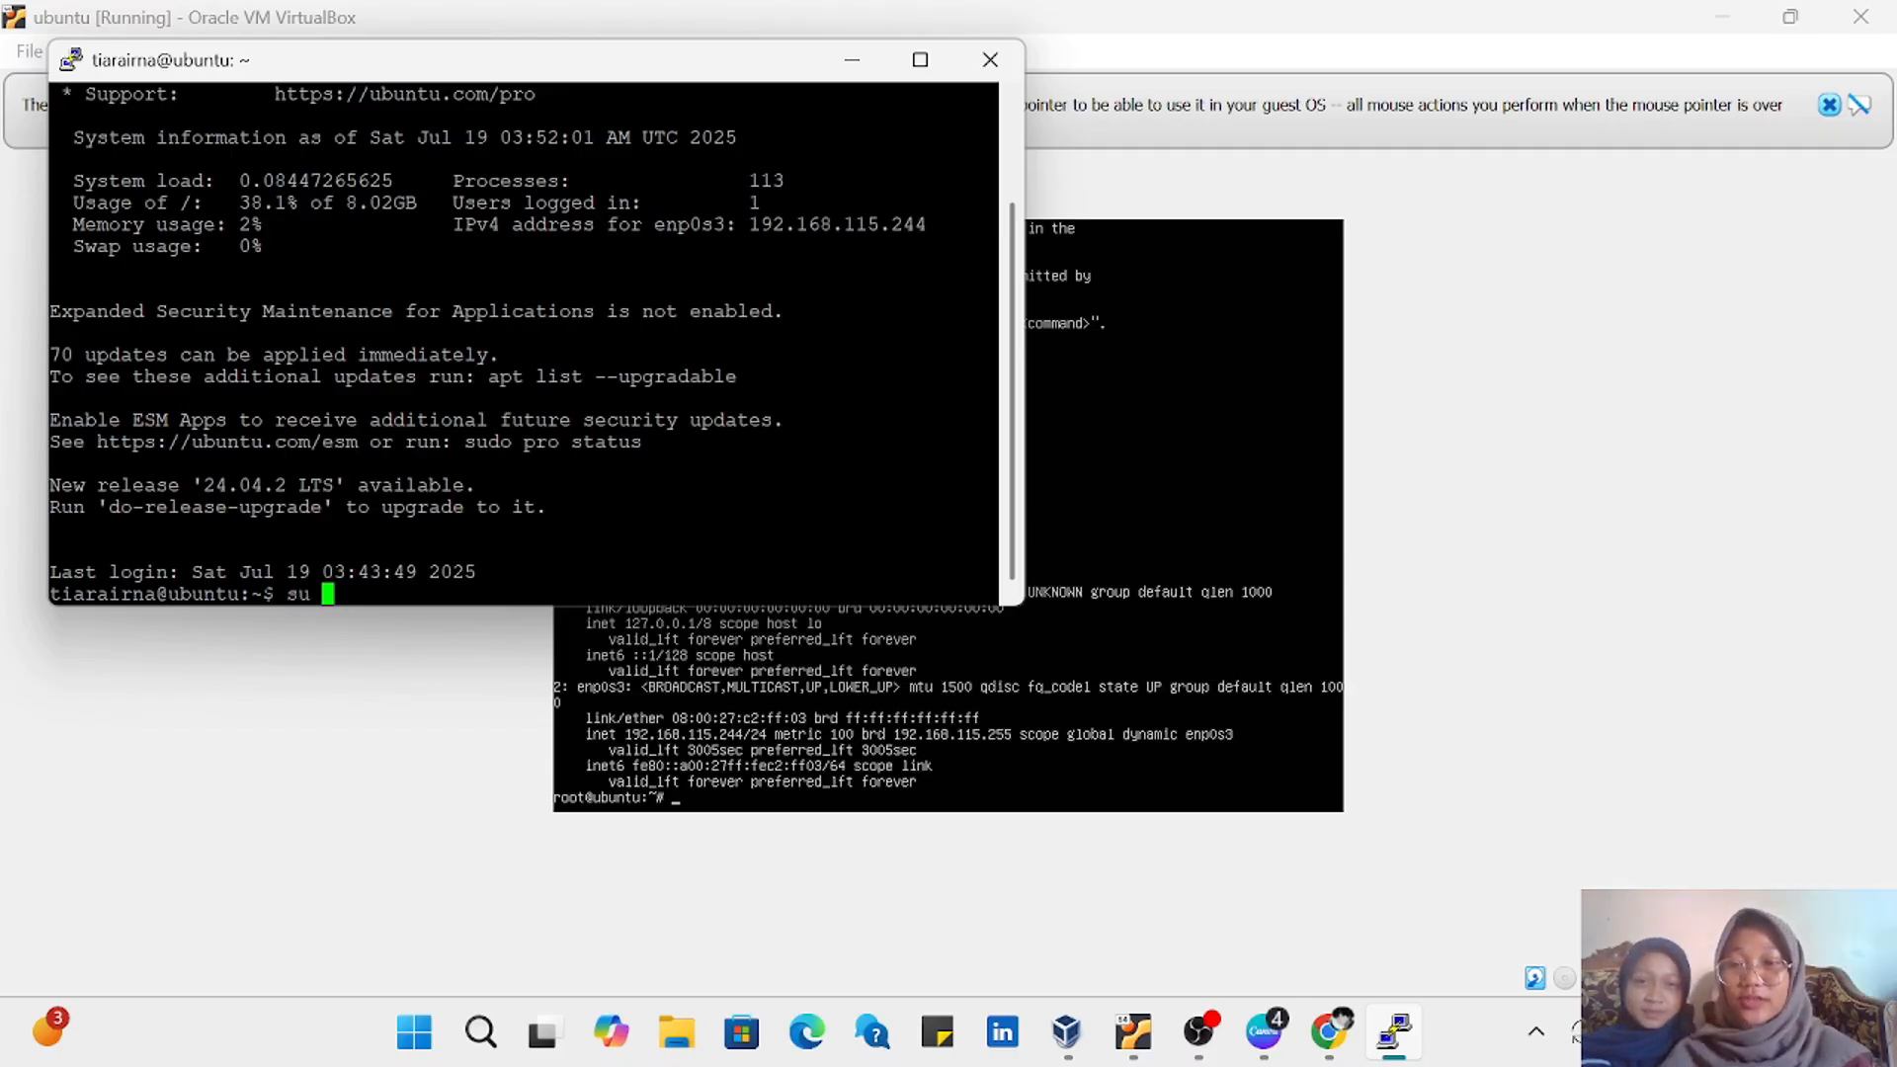
key("Return")
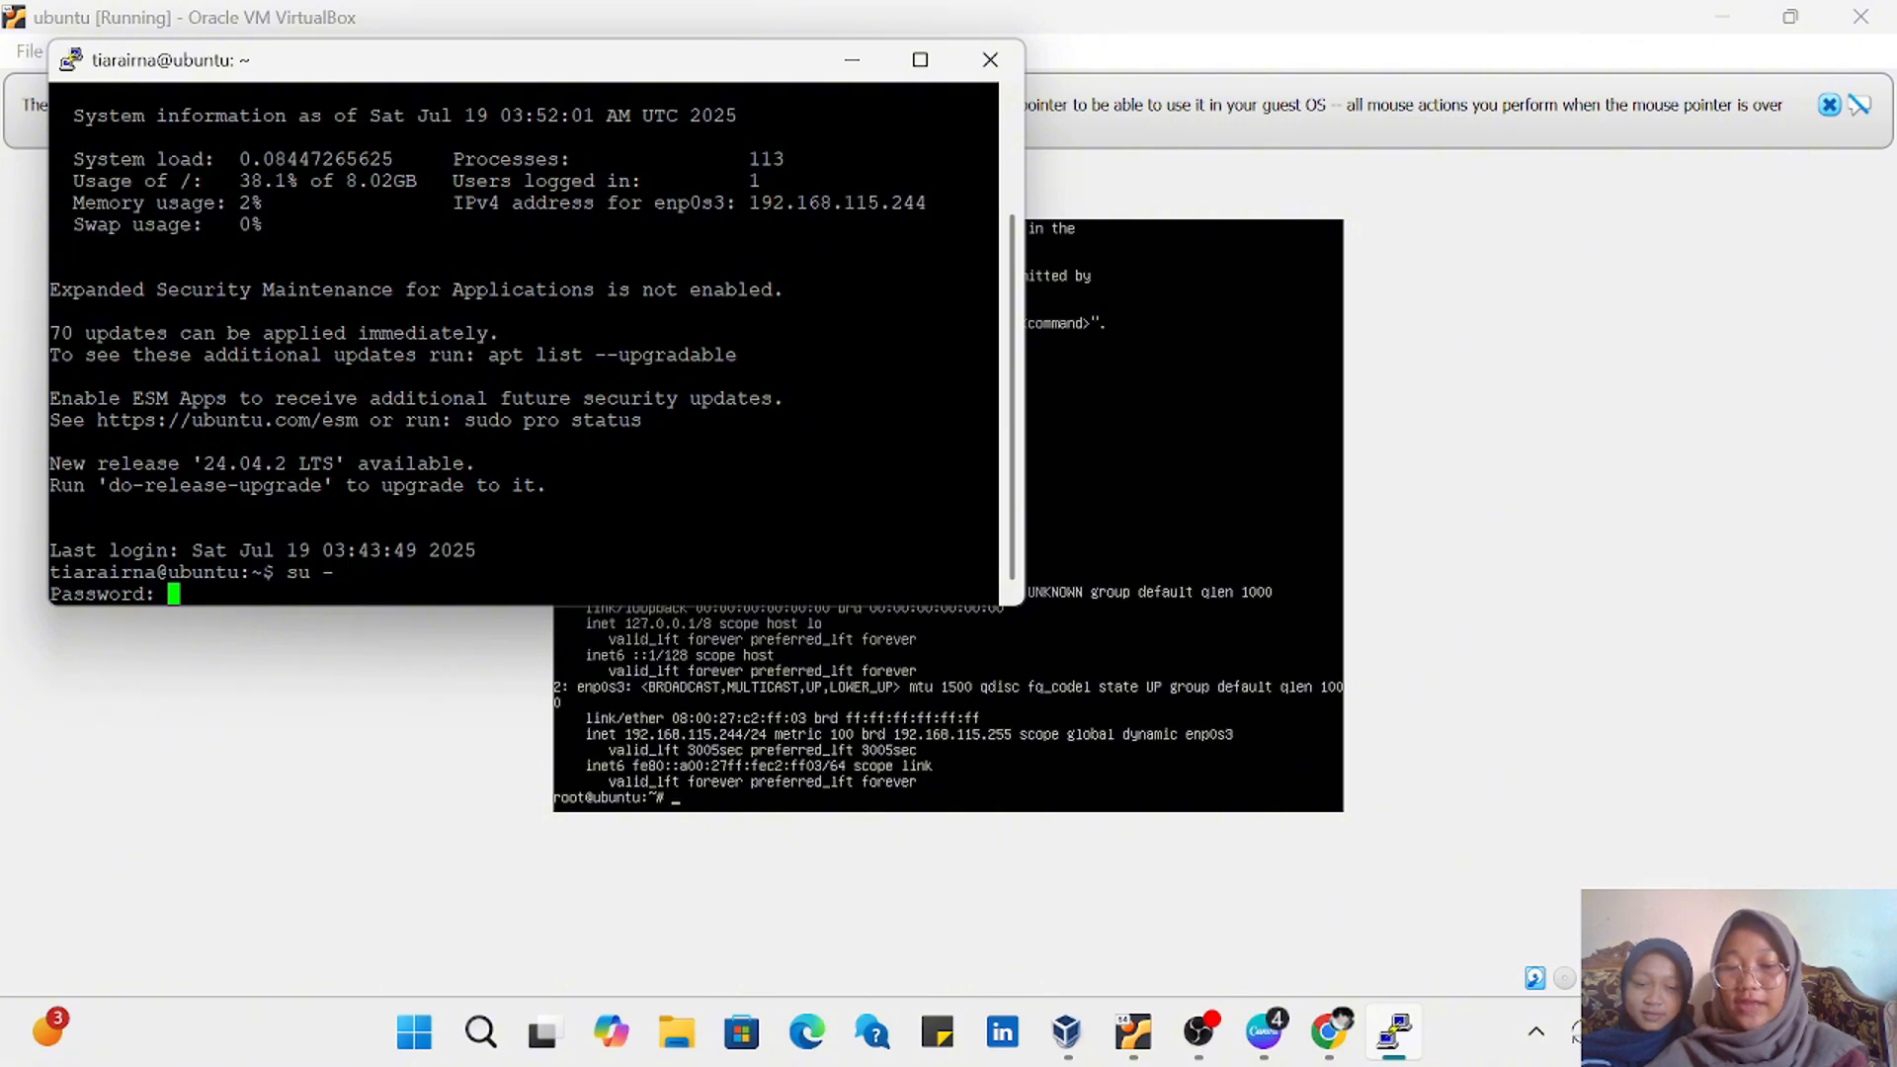
key("Return")
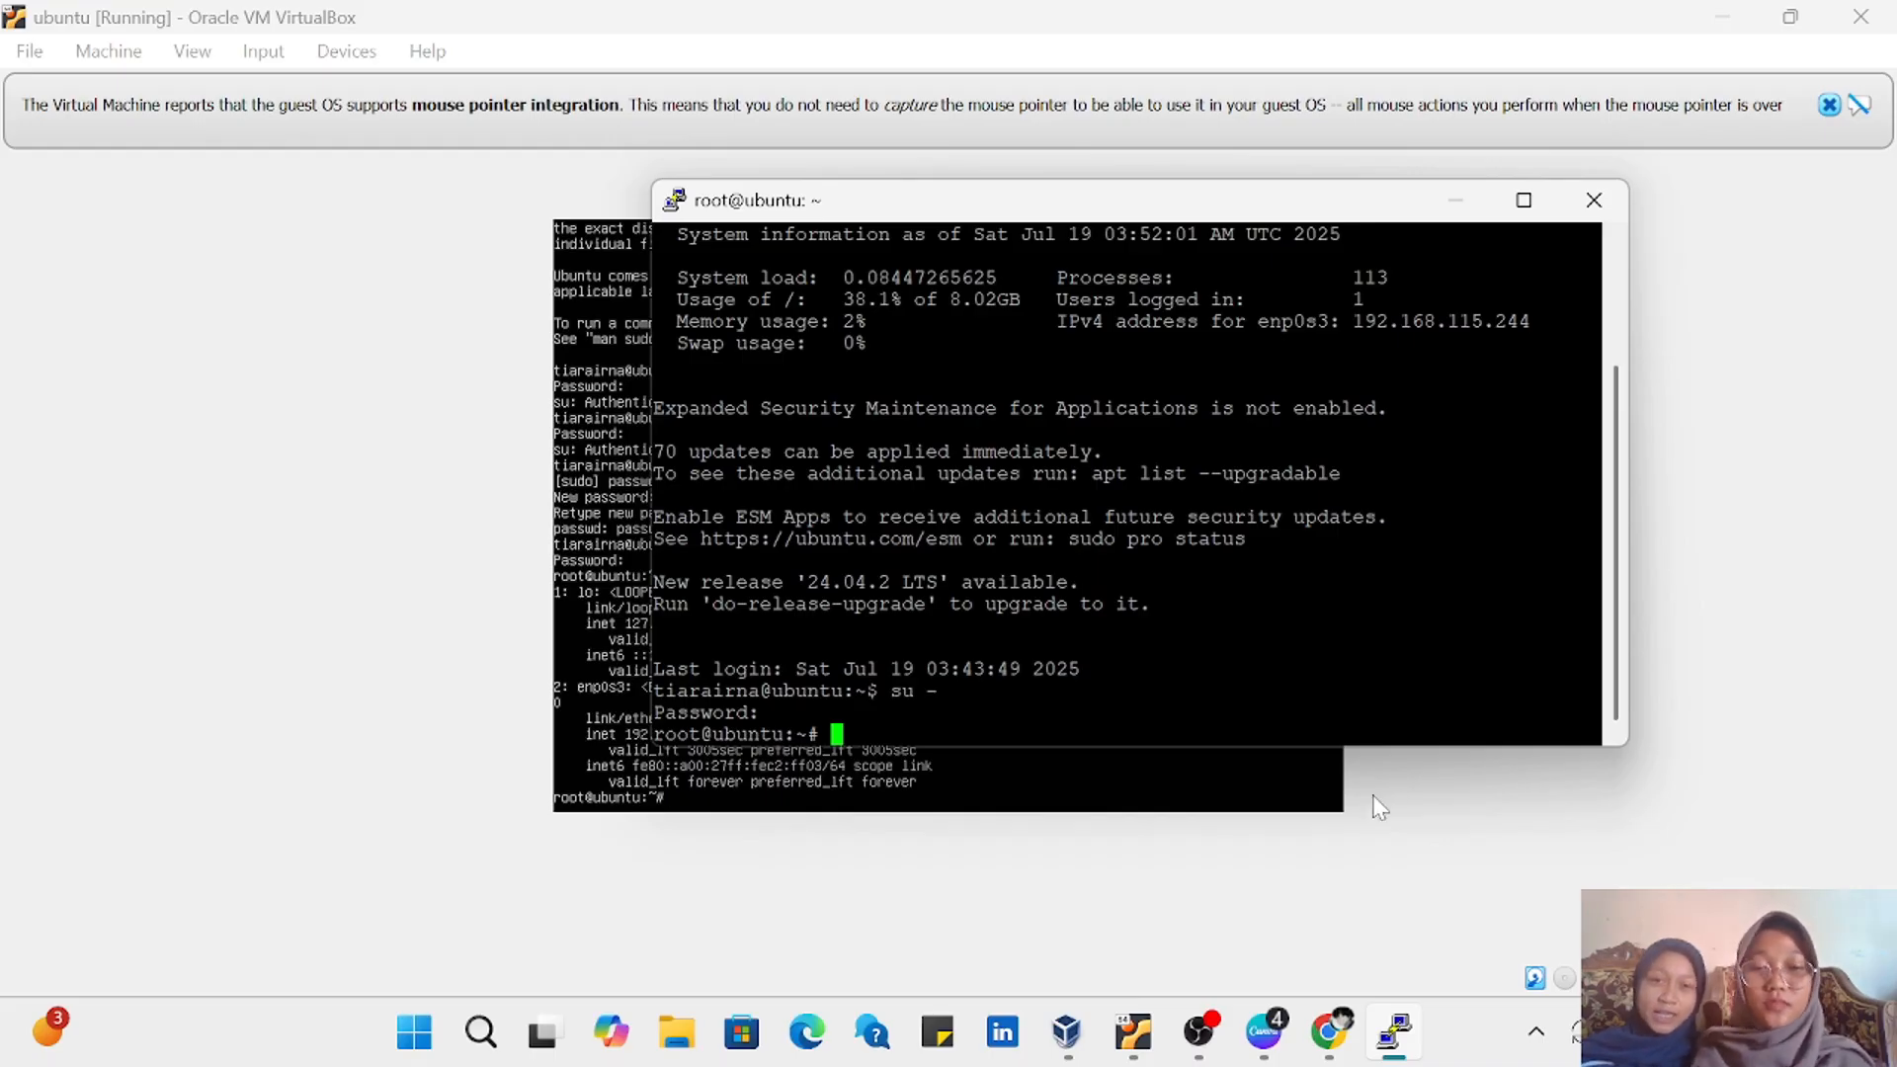
left_click(1333, 1036)
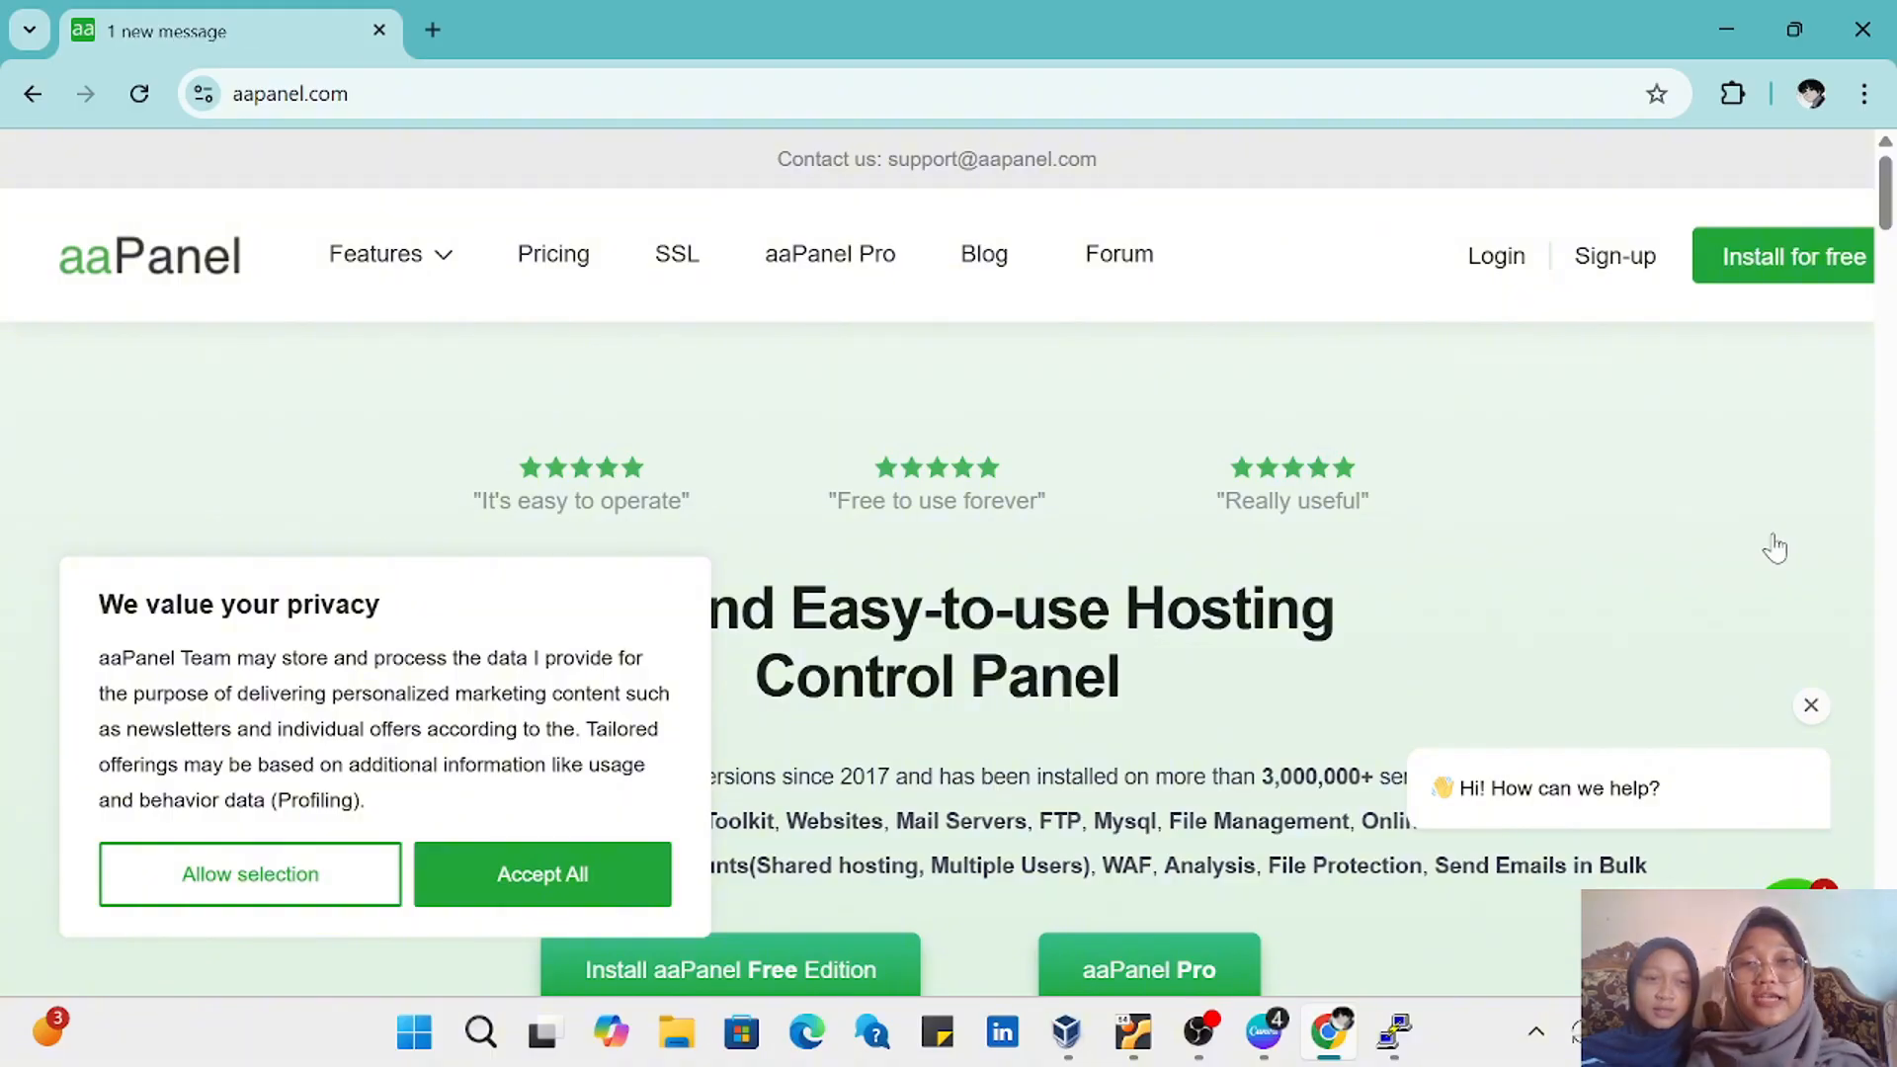
- Copy the Free edition Ubuntu install command from aaPanel's download page
left_click(1783, 277)
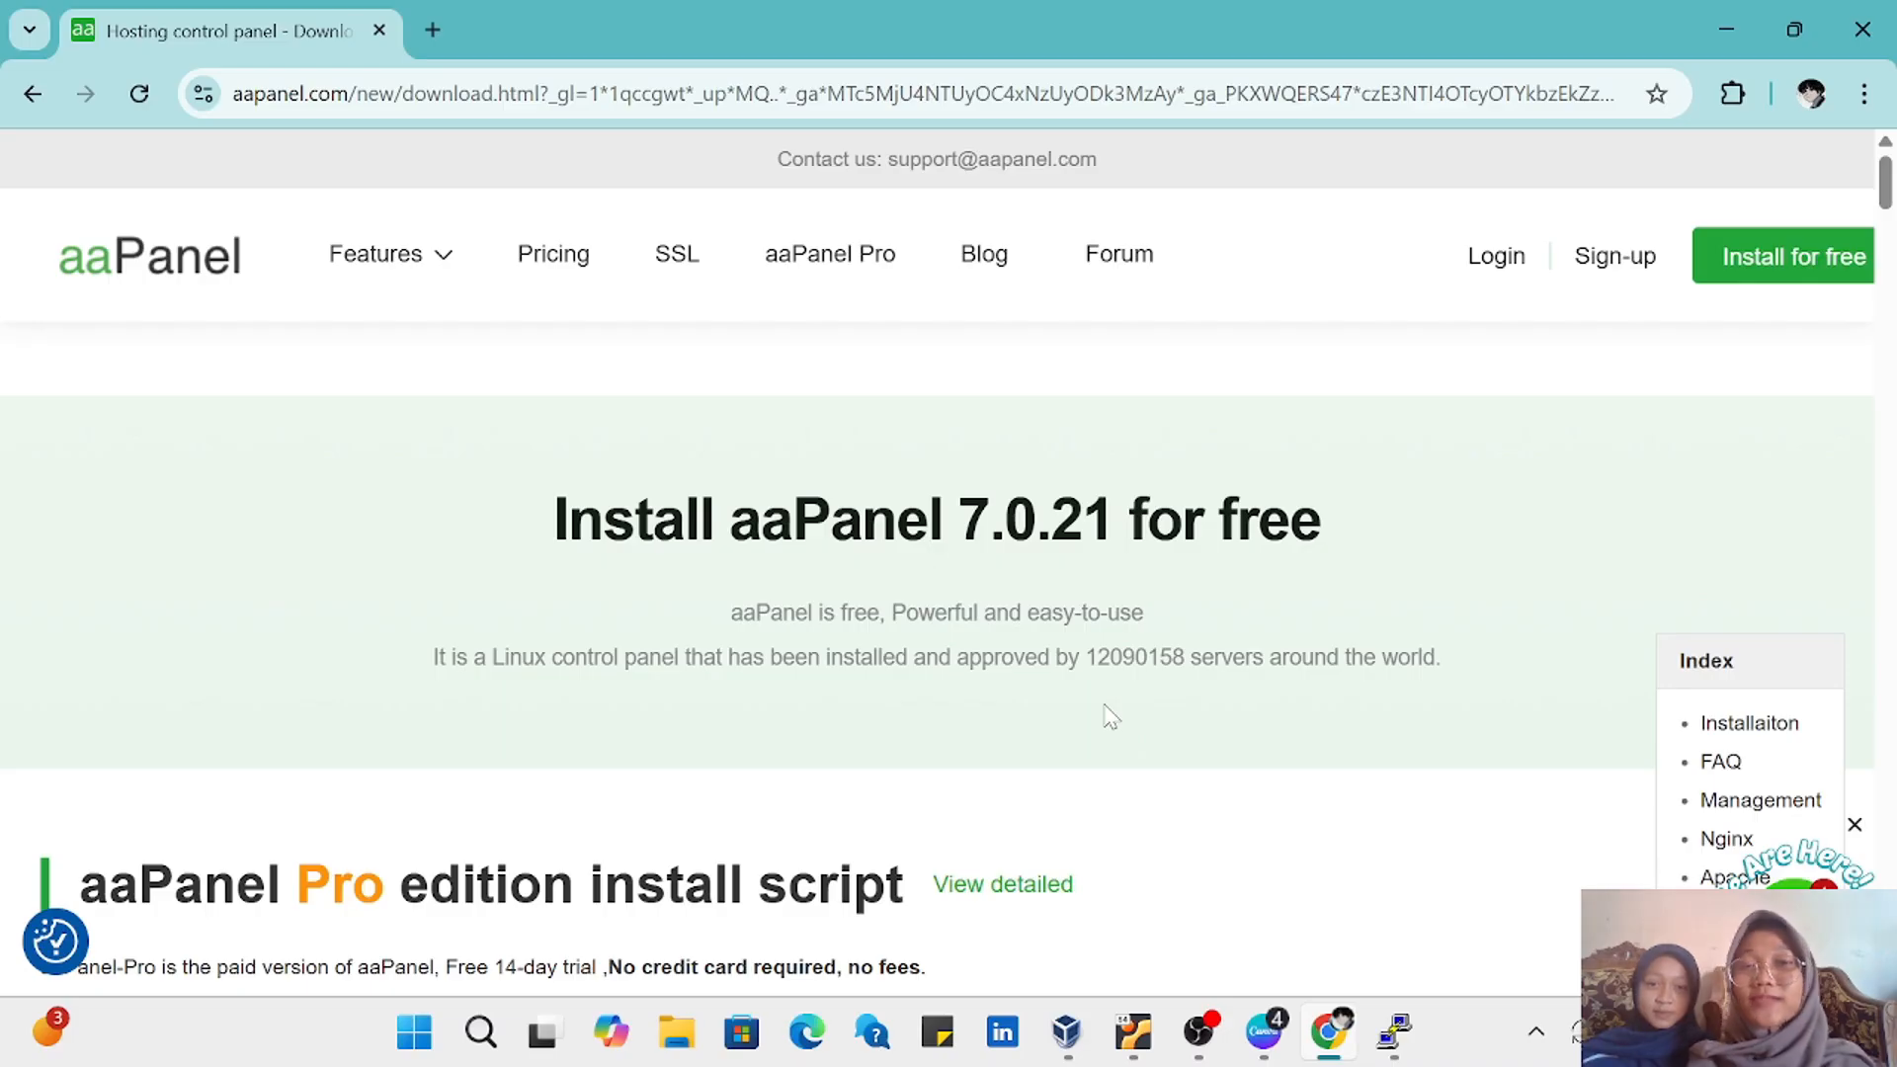
scroll(1110, 717, "down", 6)
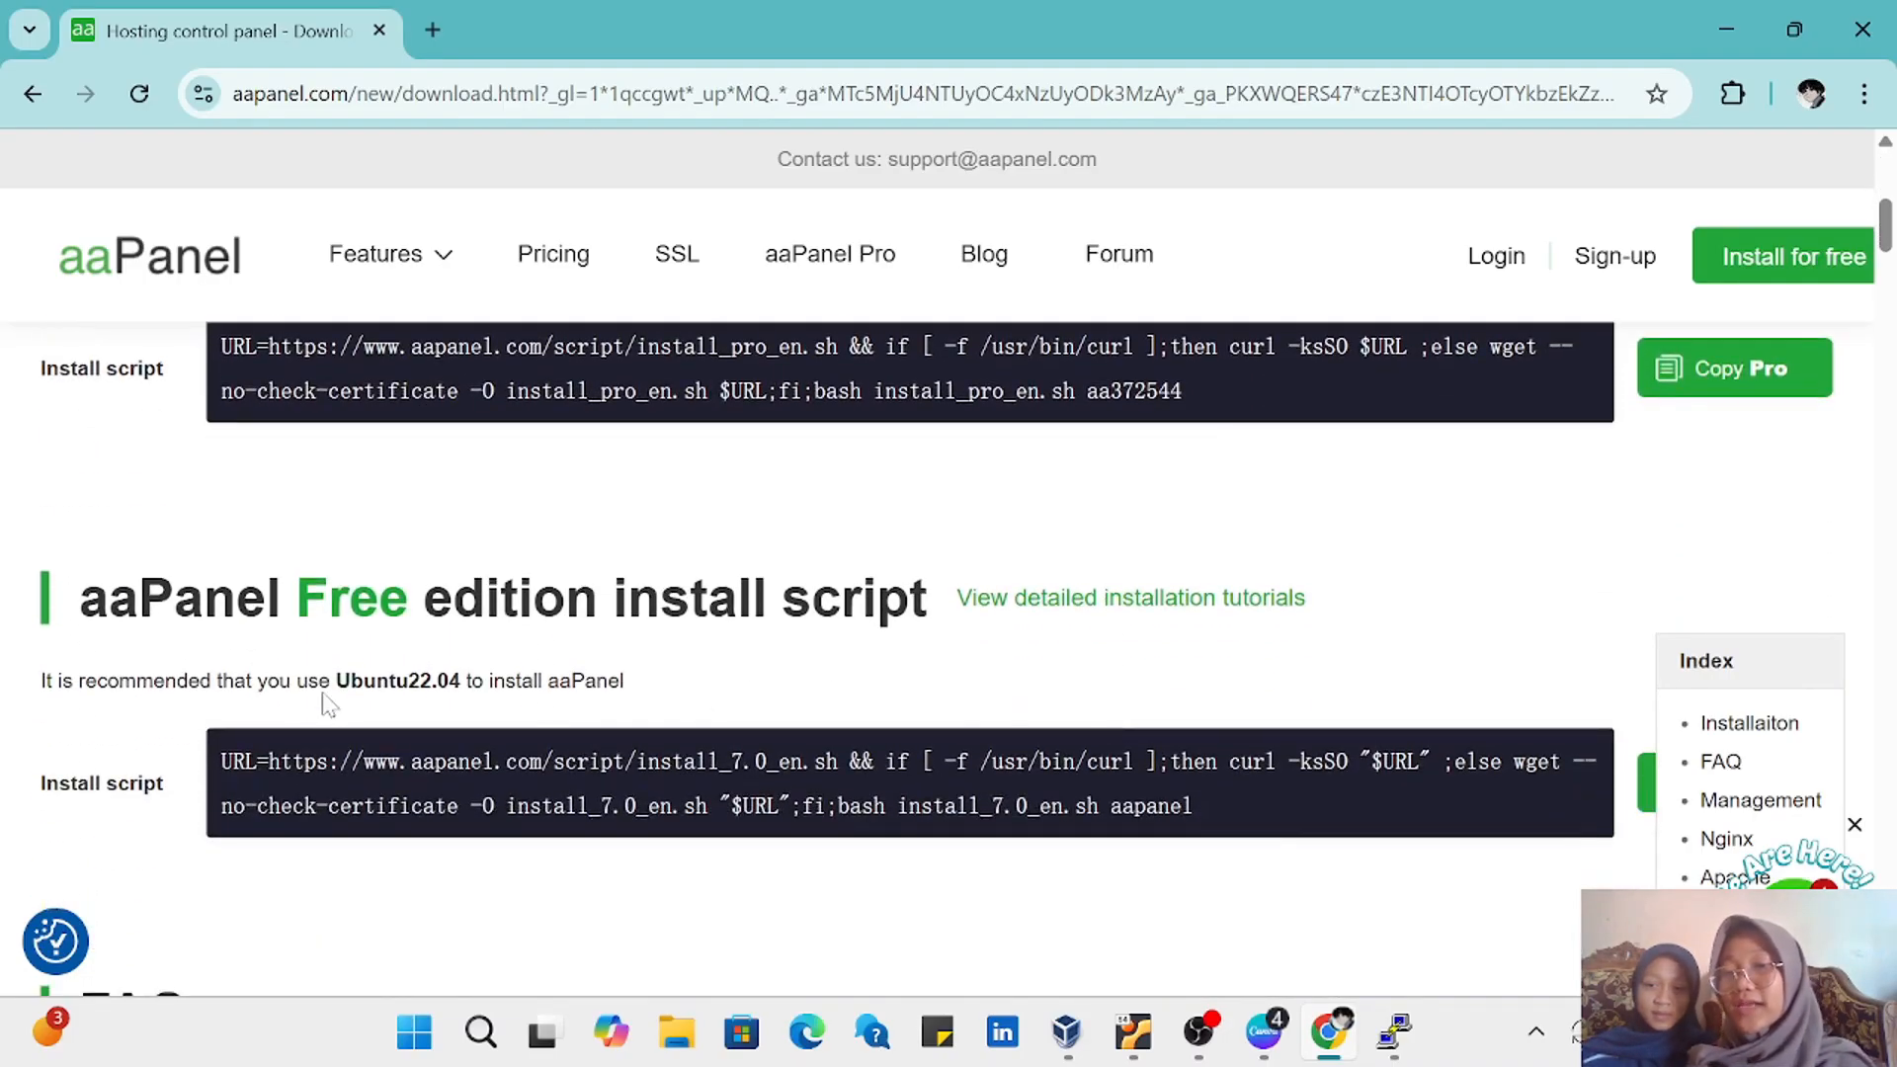
left_click_drag(337, 681, 466, 681)
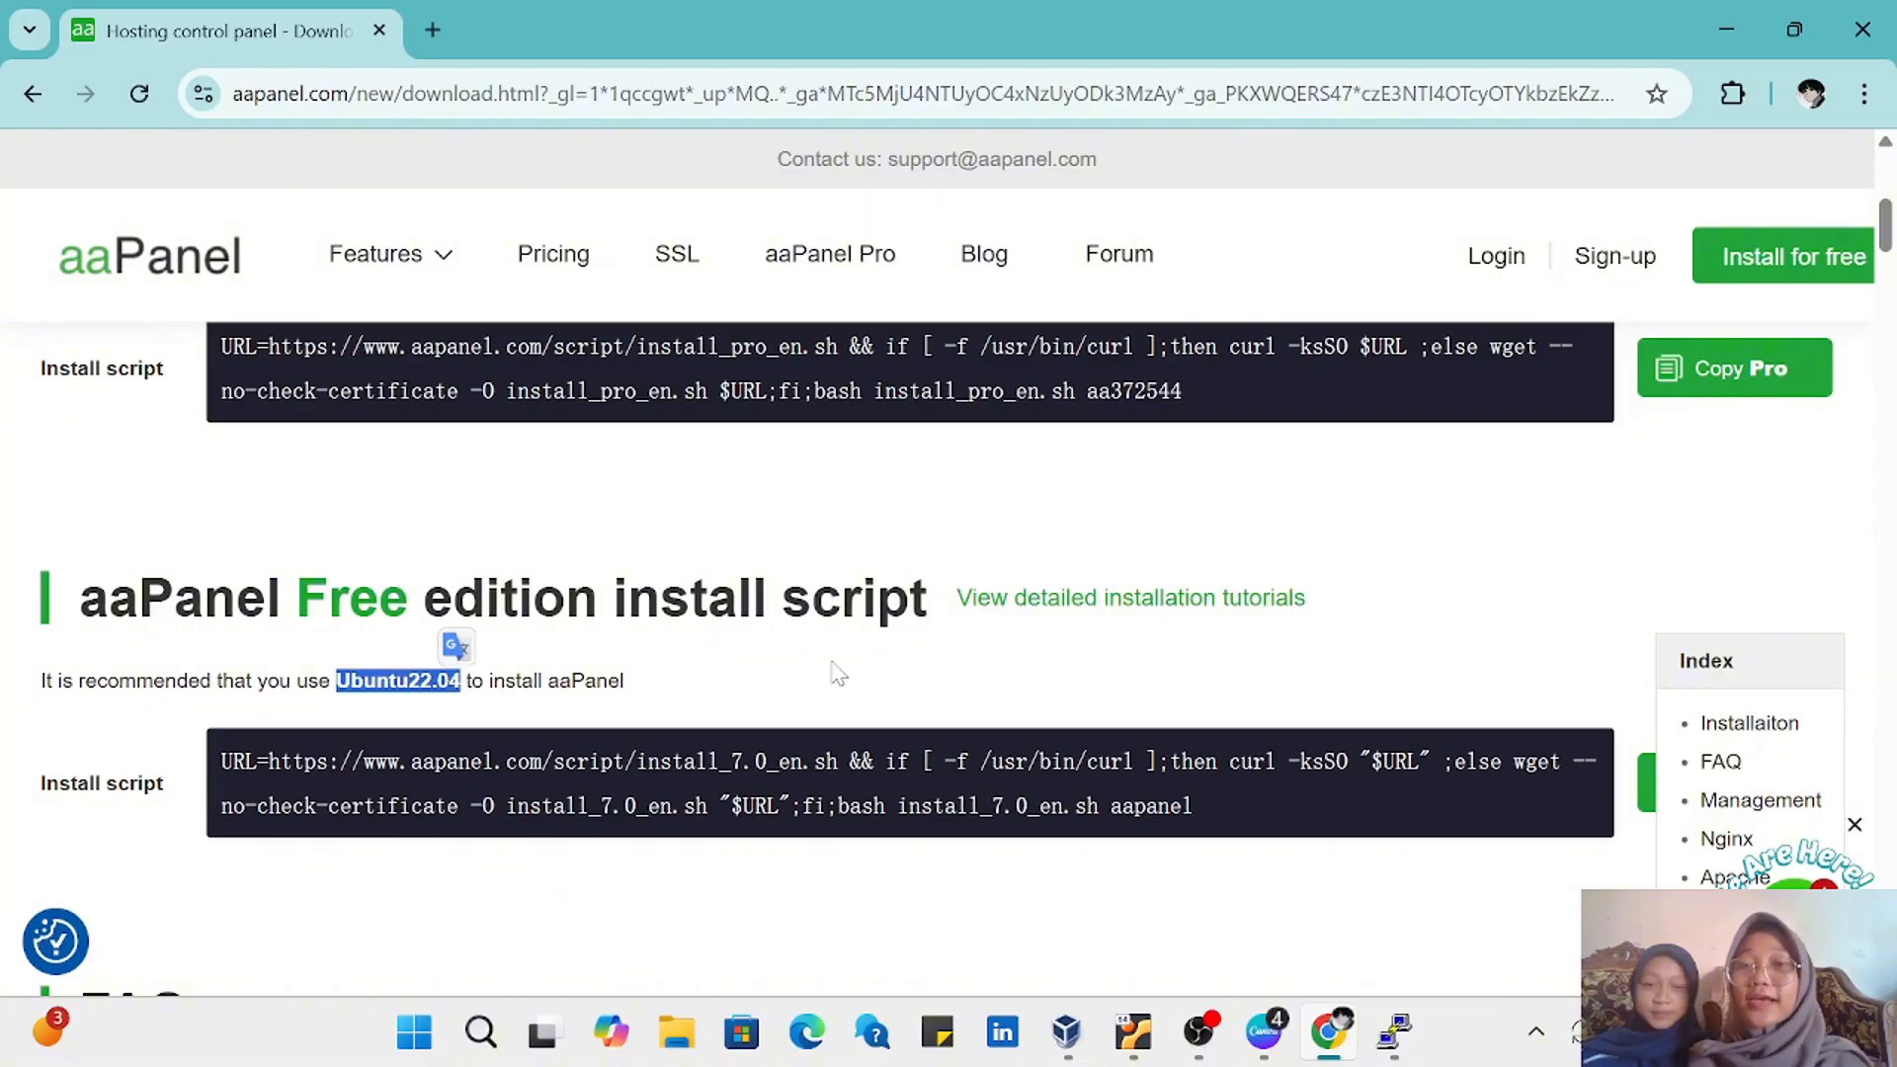
left_click(838, 674)
scroll(838, 674, "down", 3)
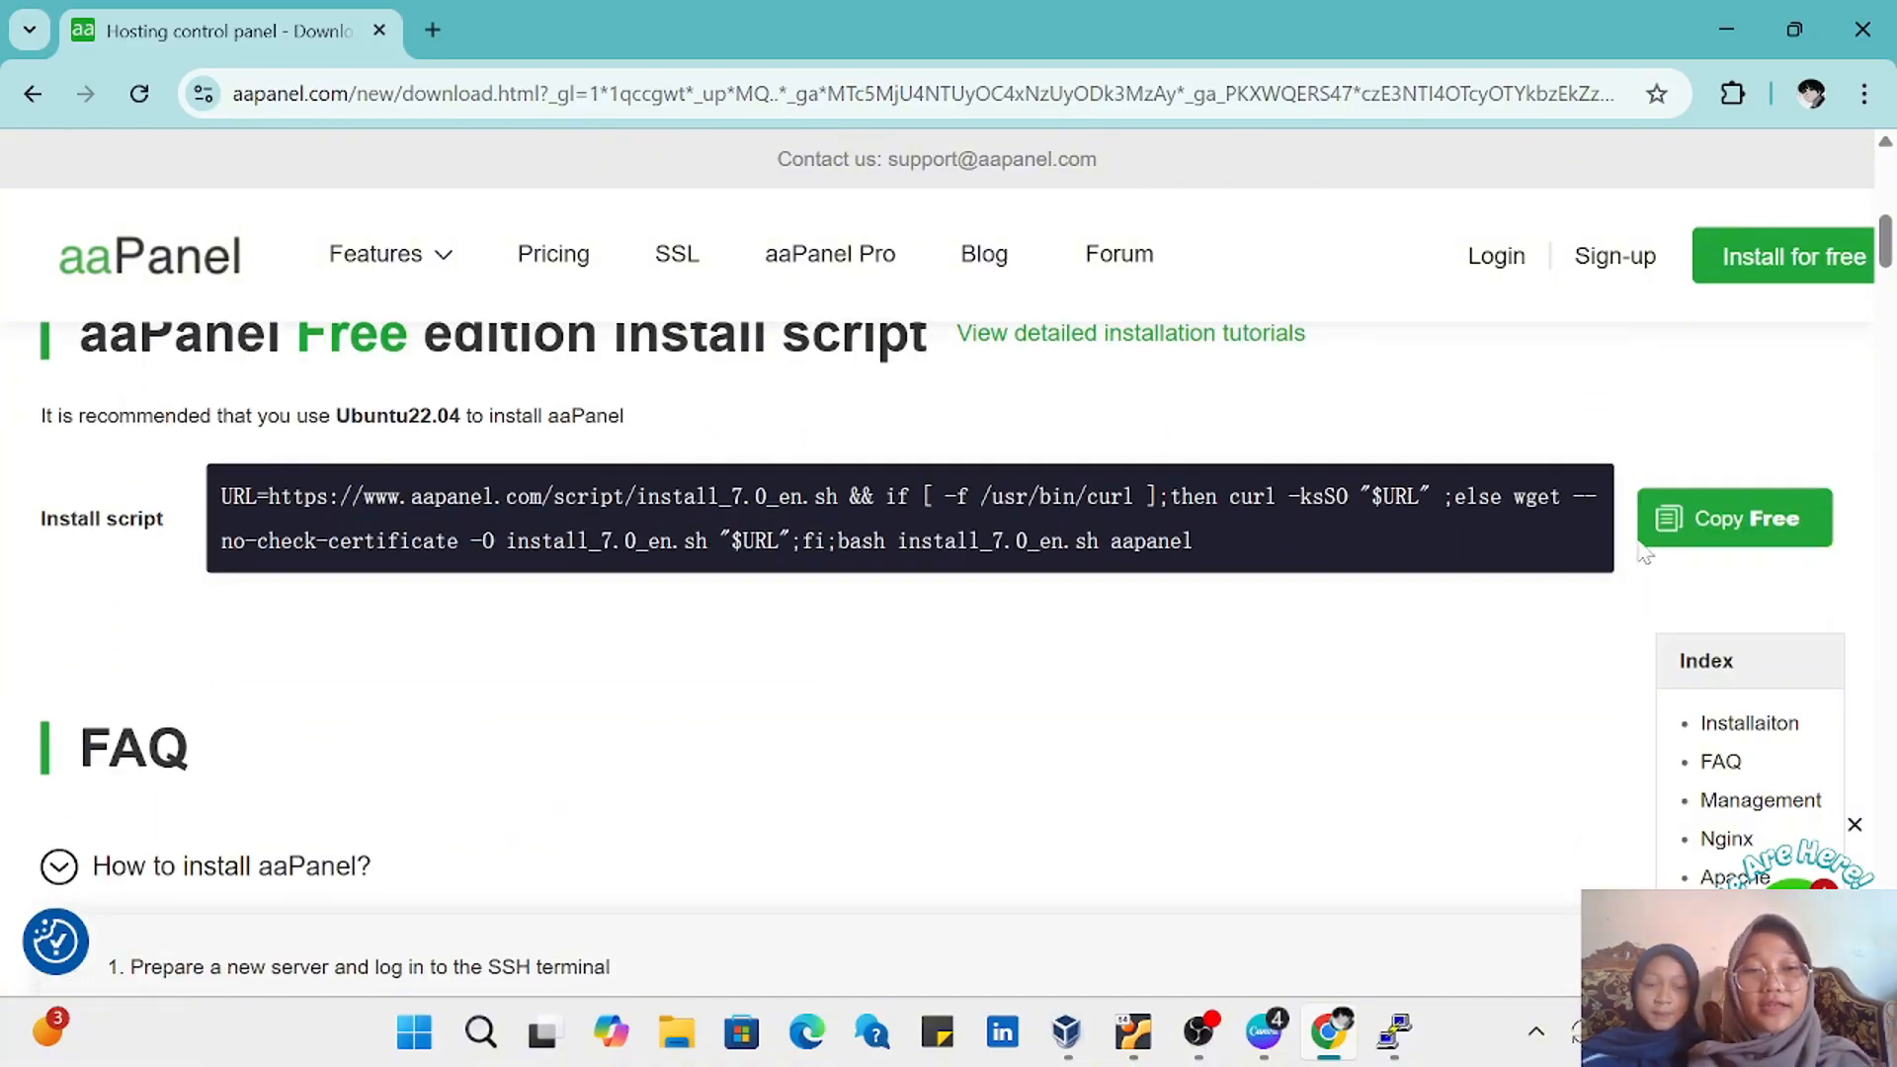
scroll(1299, 554, "up", 2)
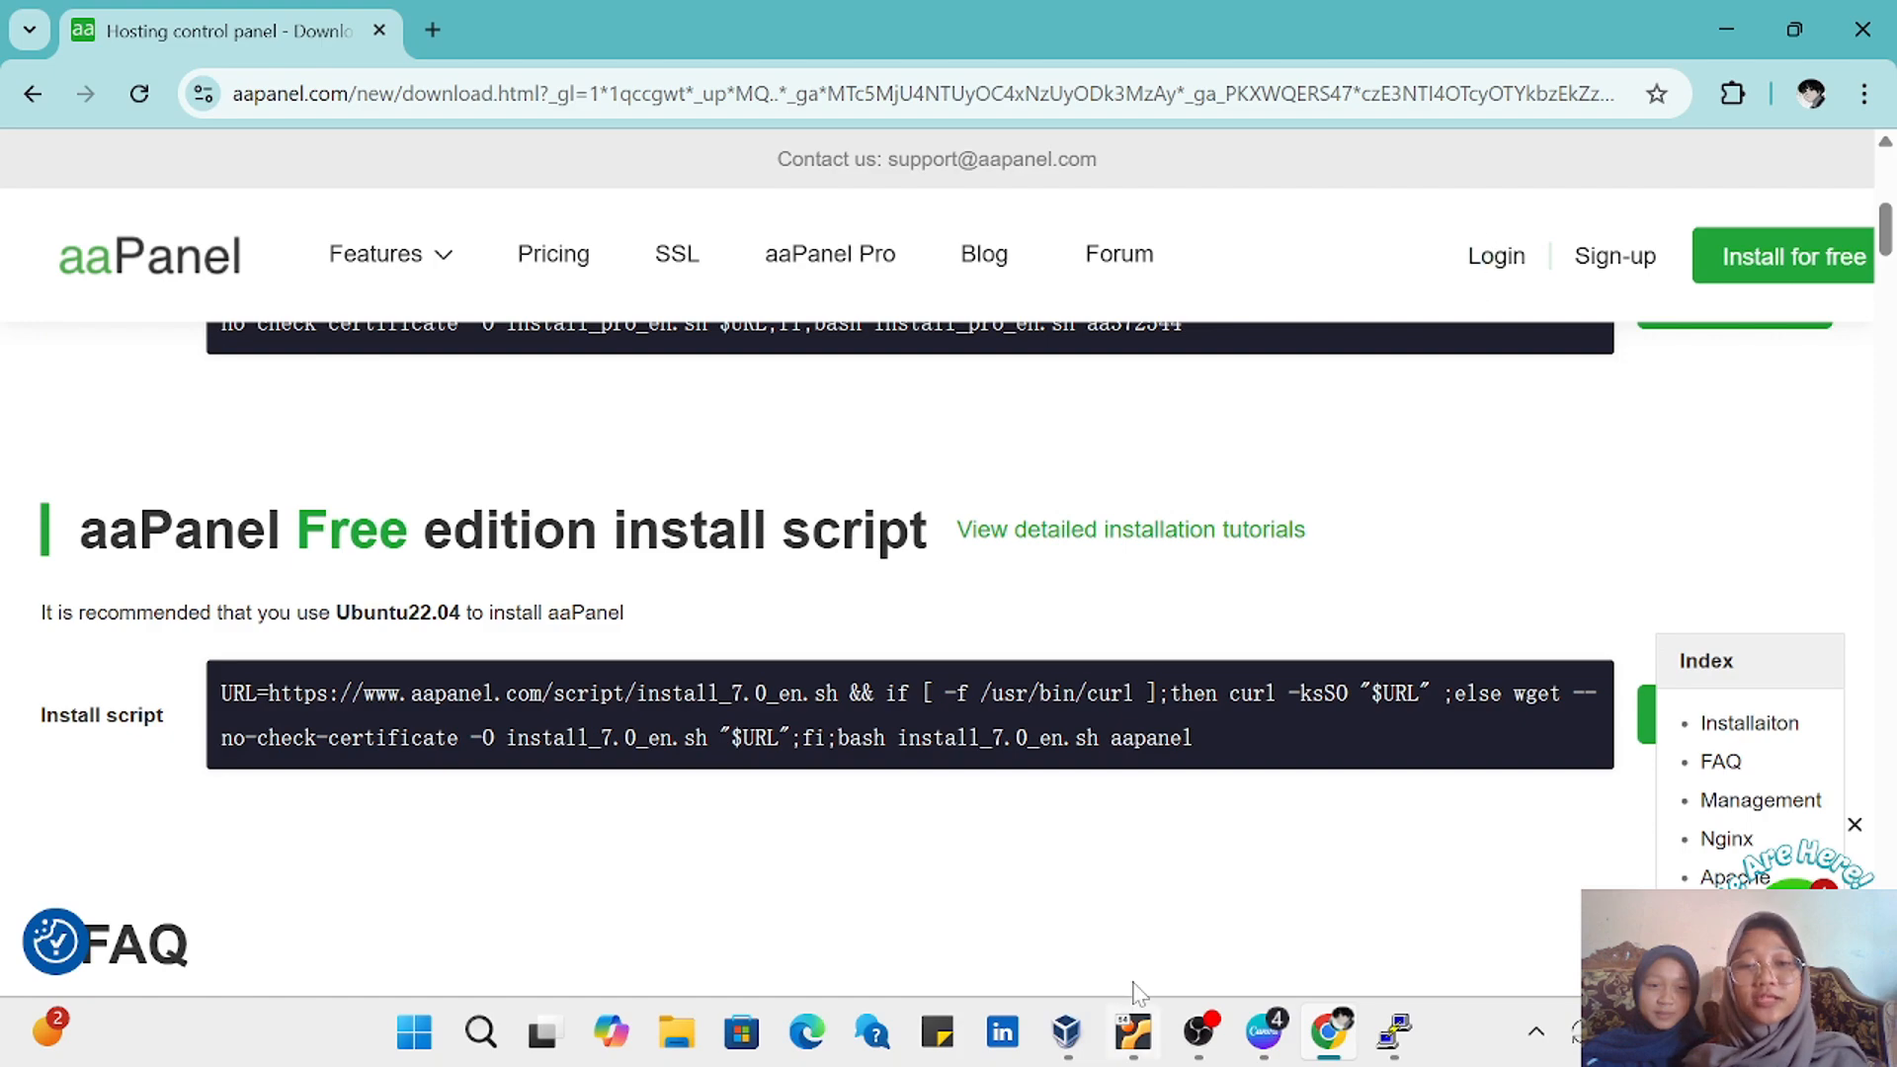
left_click_drag(1247, 754, 269, 664)
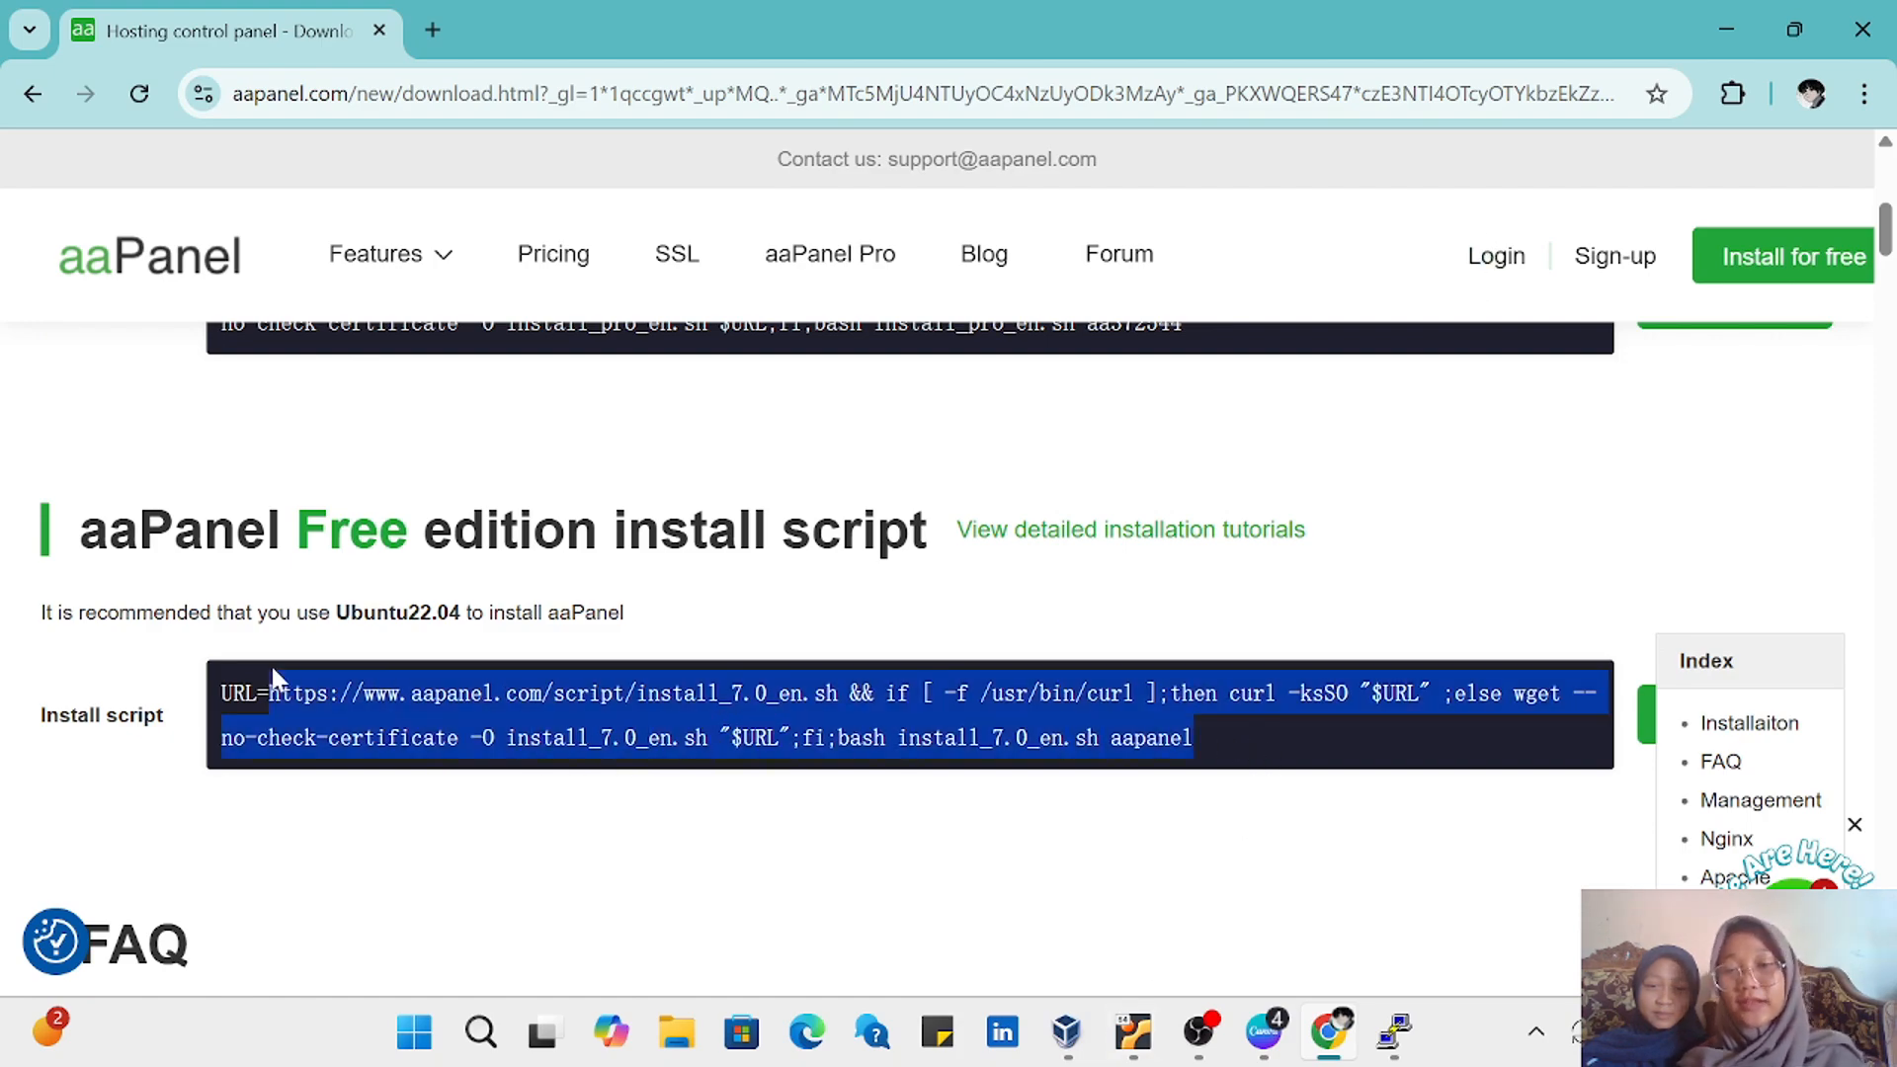
key("ctrl+c")
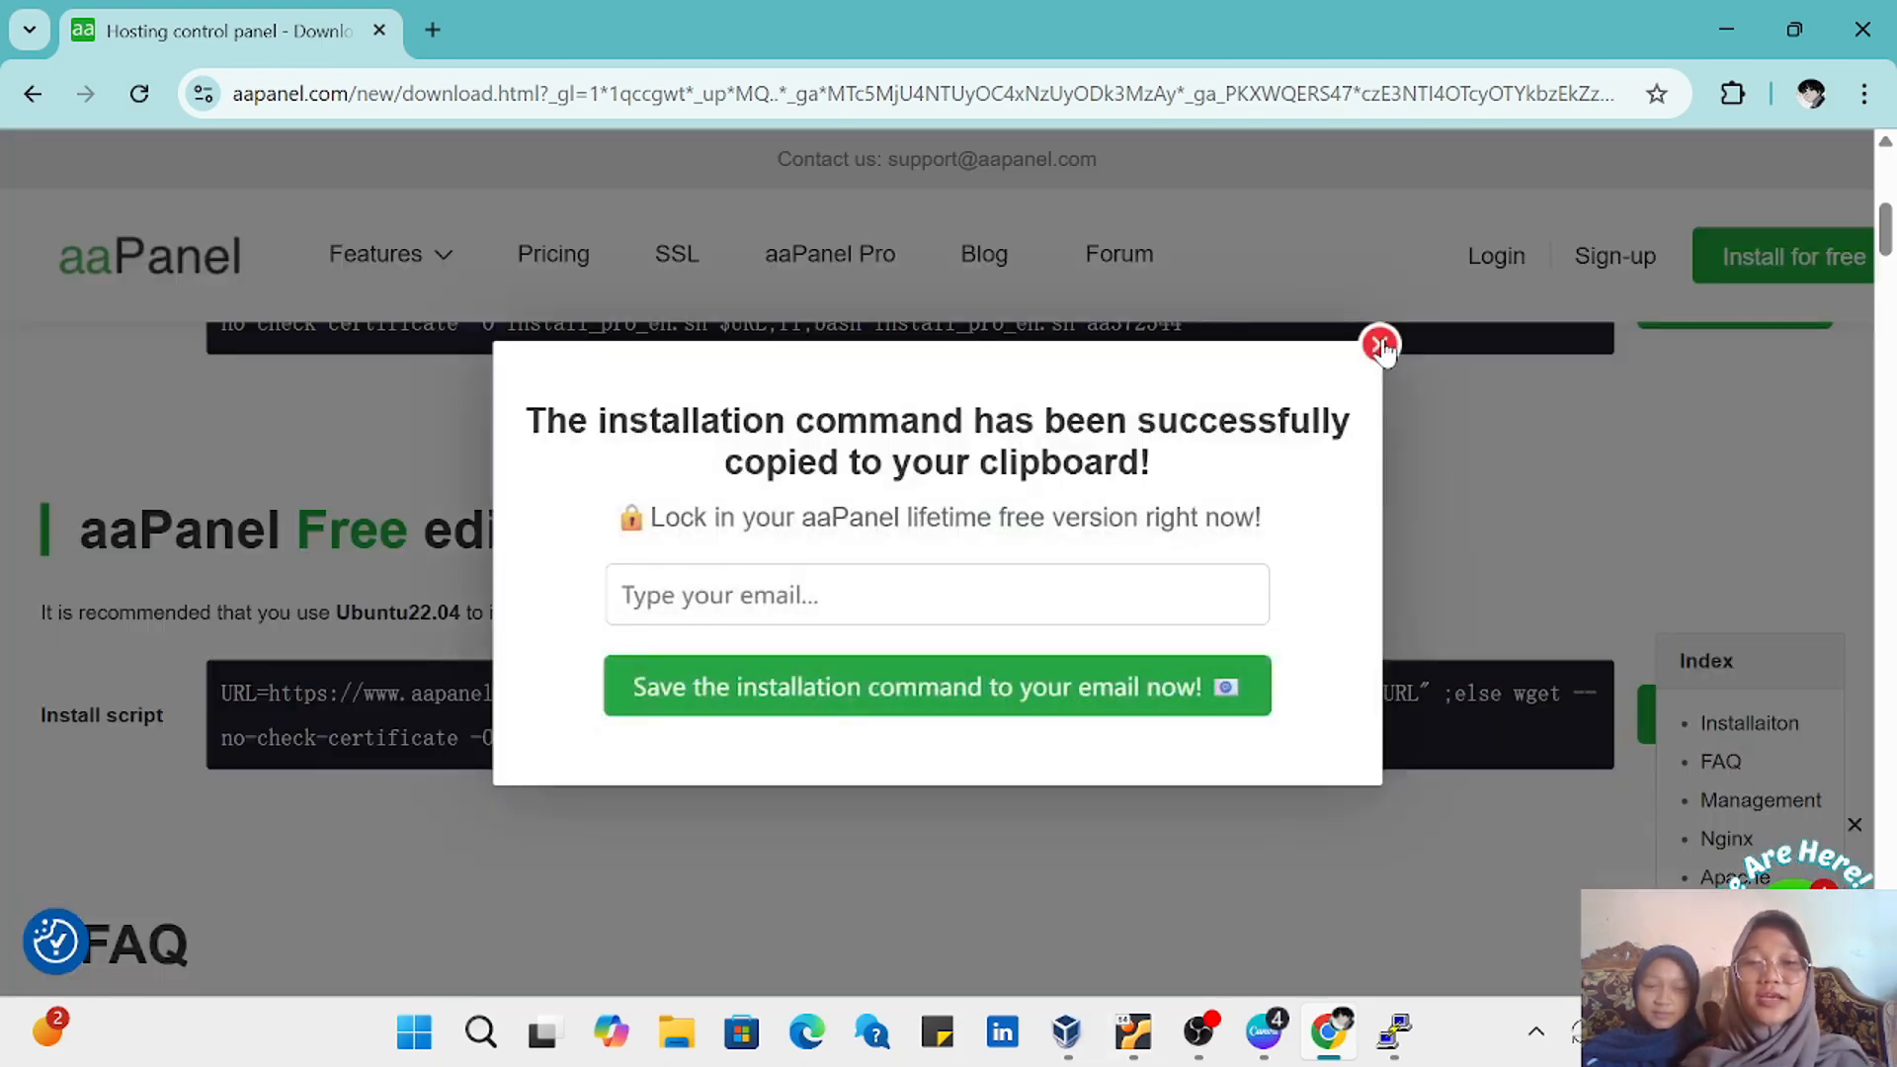
left_click(1381, 344)
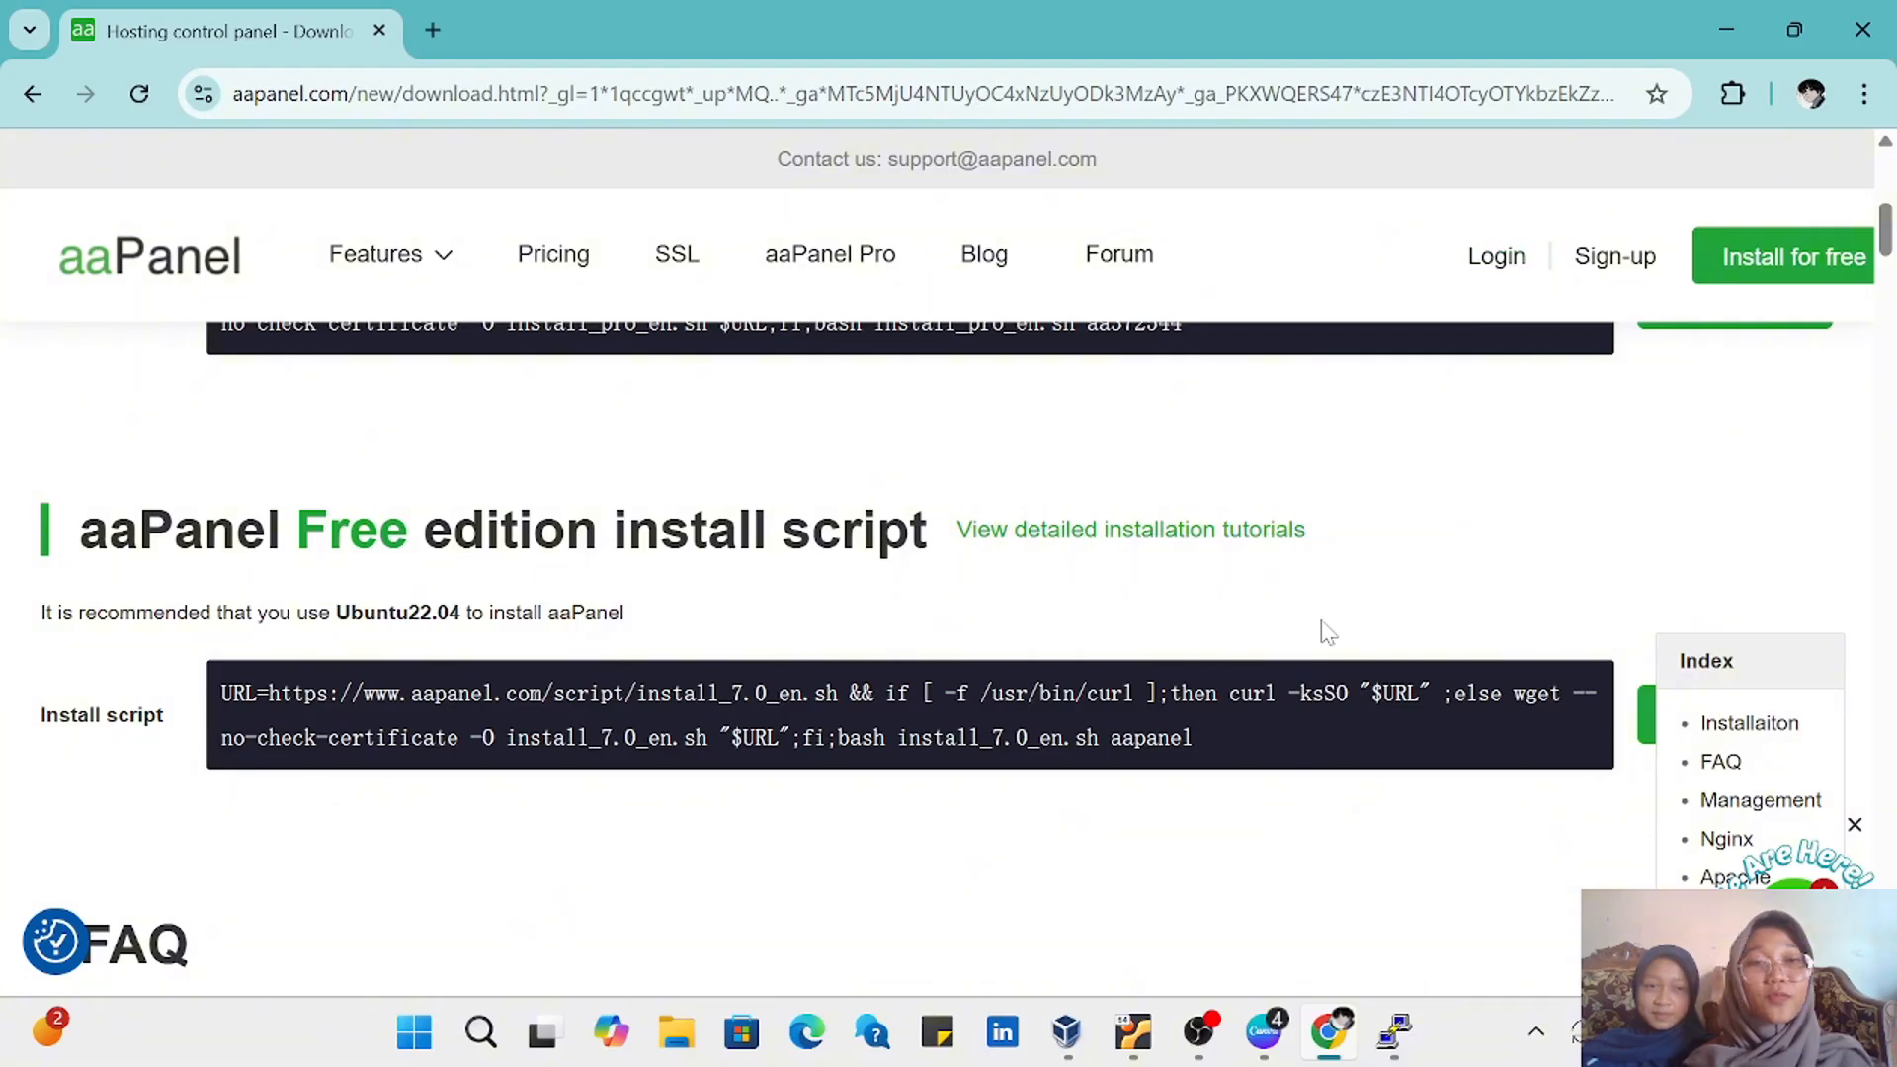
scroll(1321, 830, "down", 1)
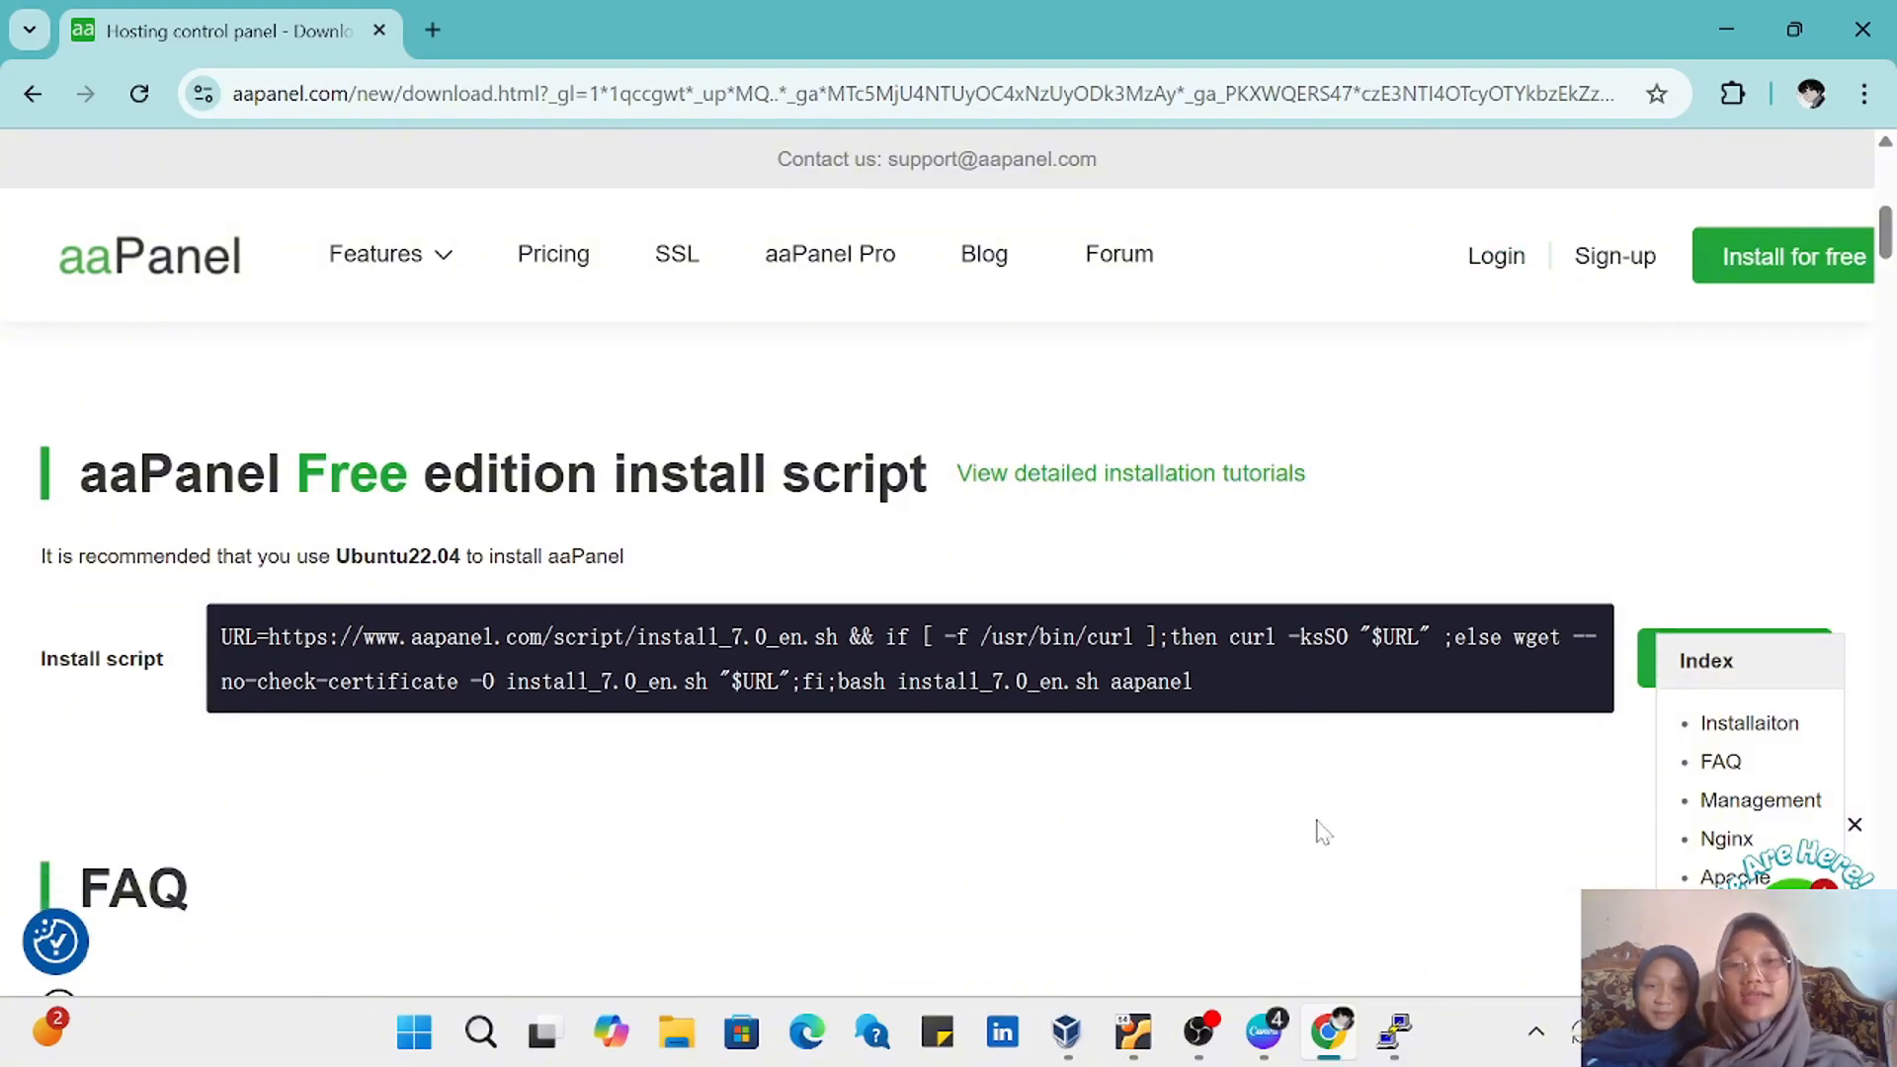
left_click(1390, 1054)
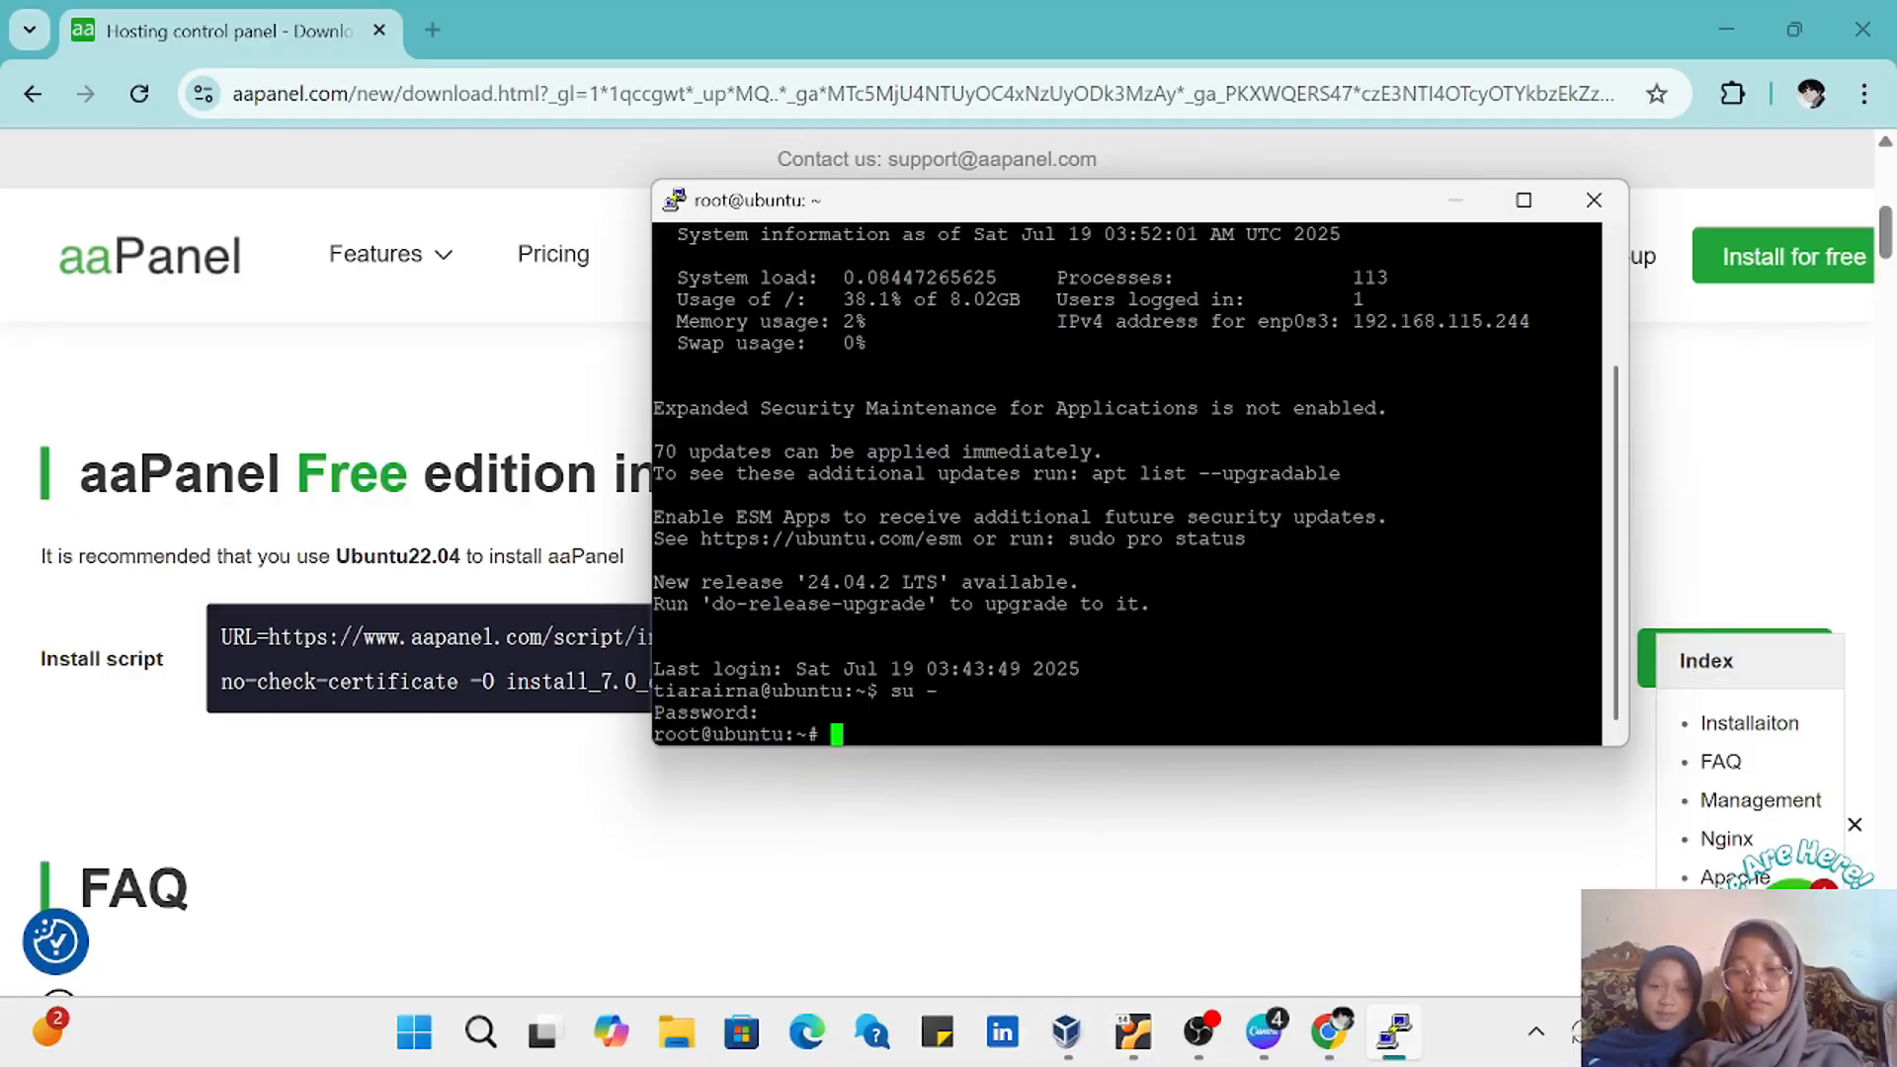
key("shift+Insert")
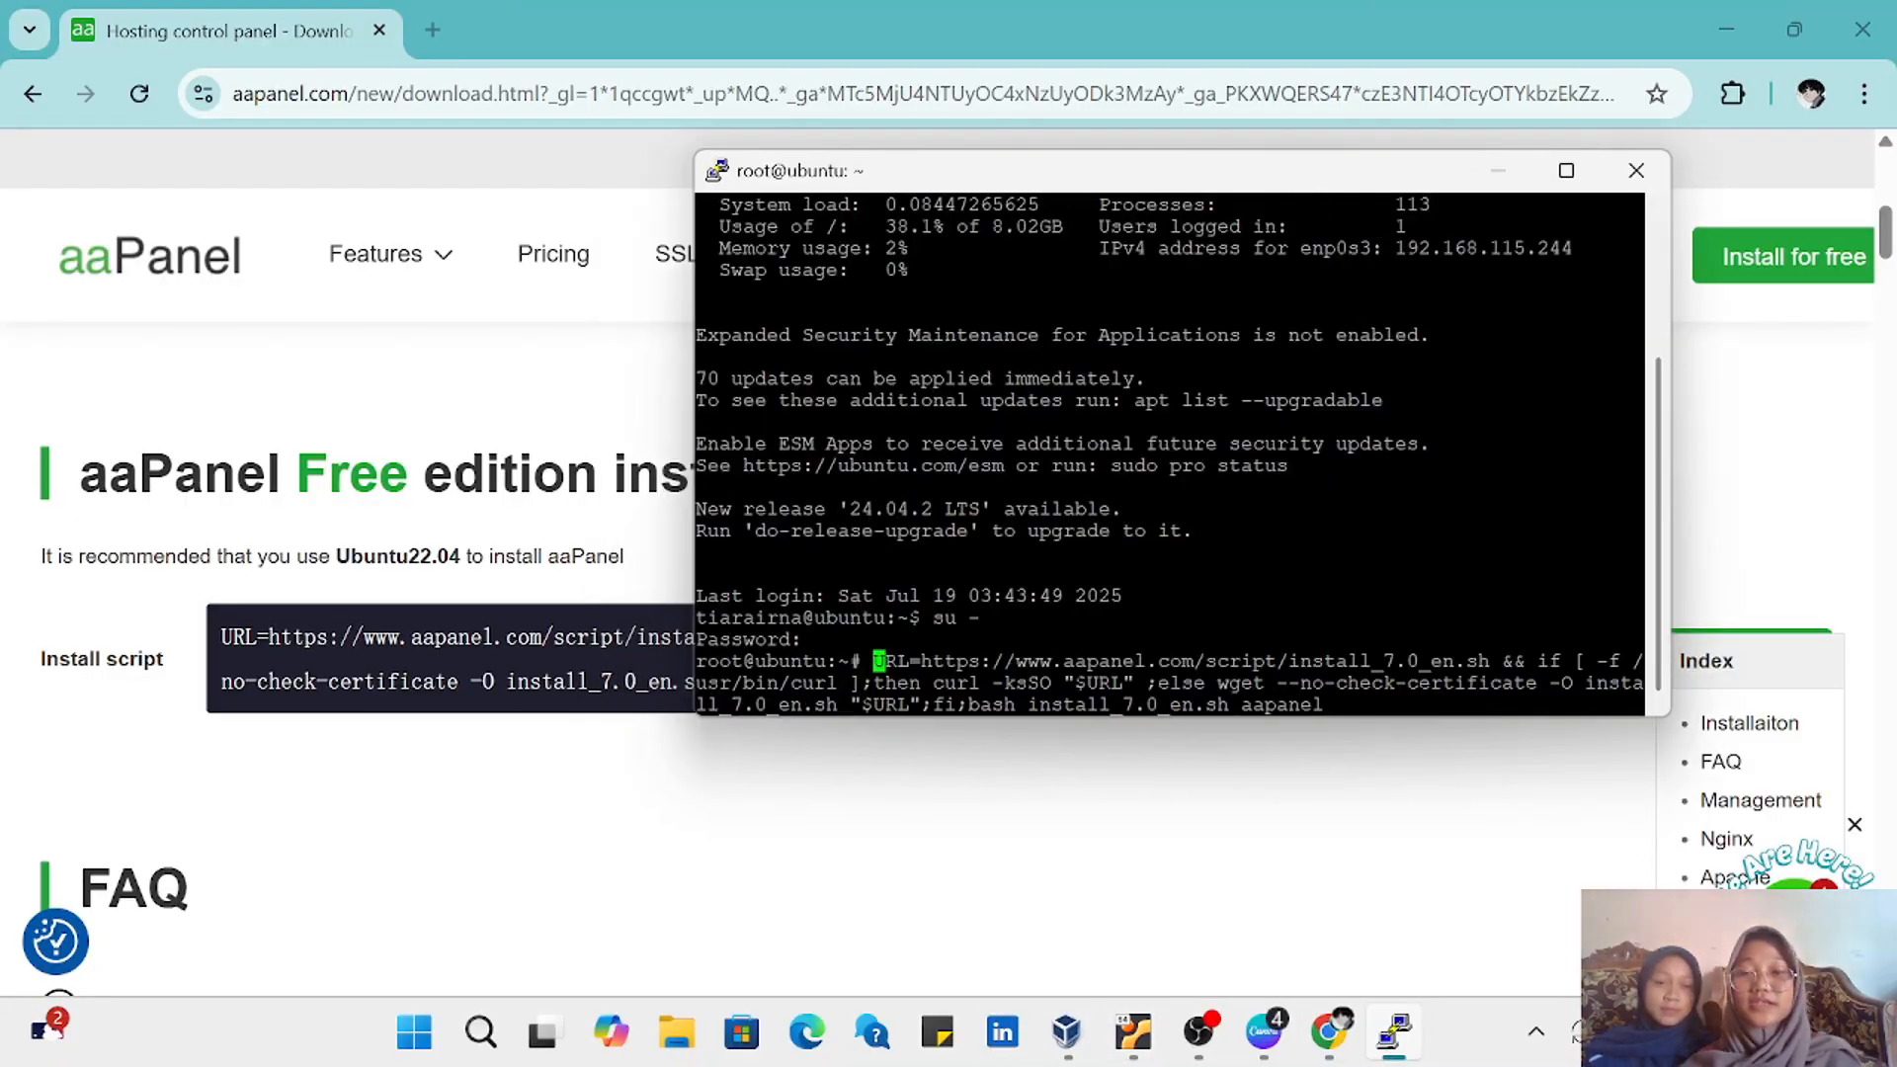
key("Right")
key("Right")
key("Right")
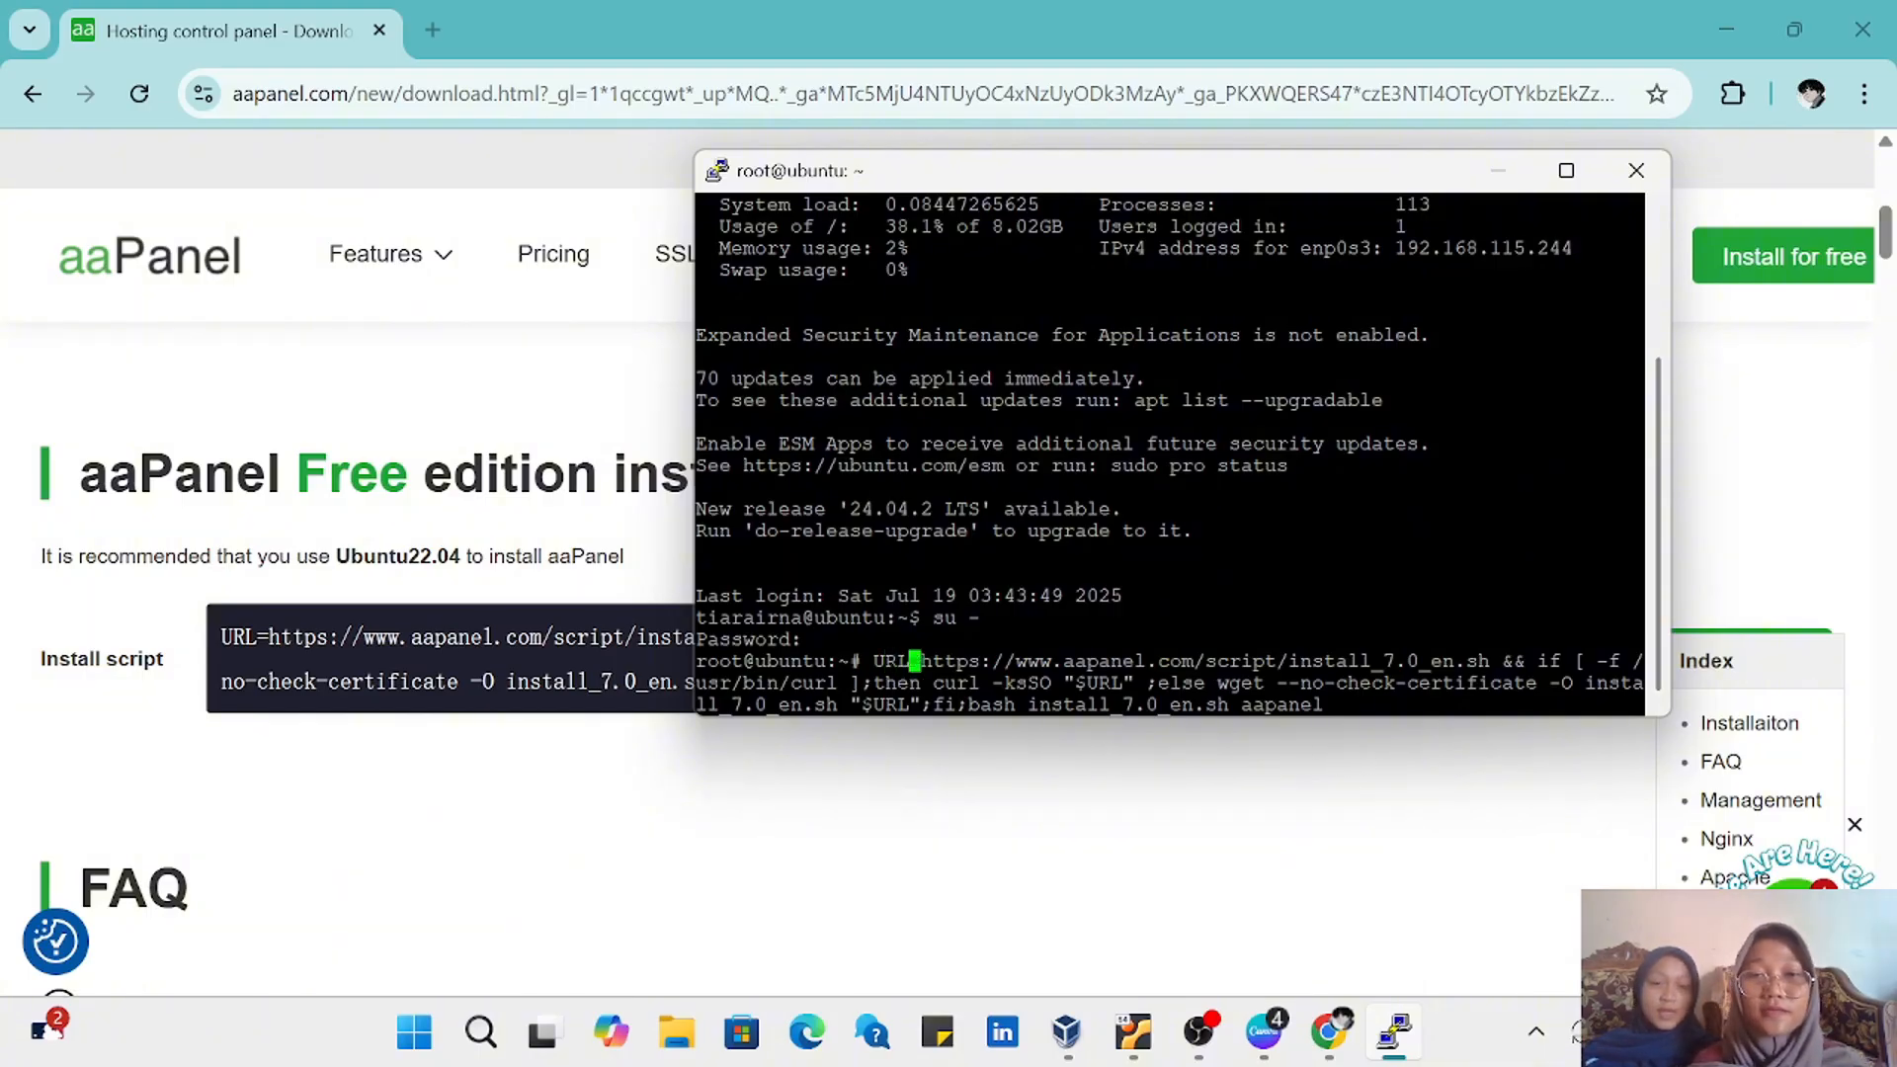
key("Right")
key("Return")
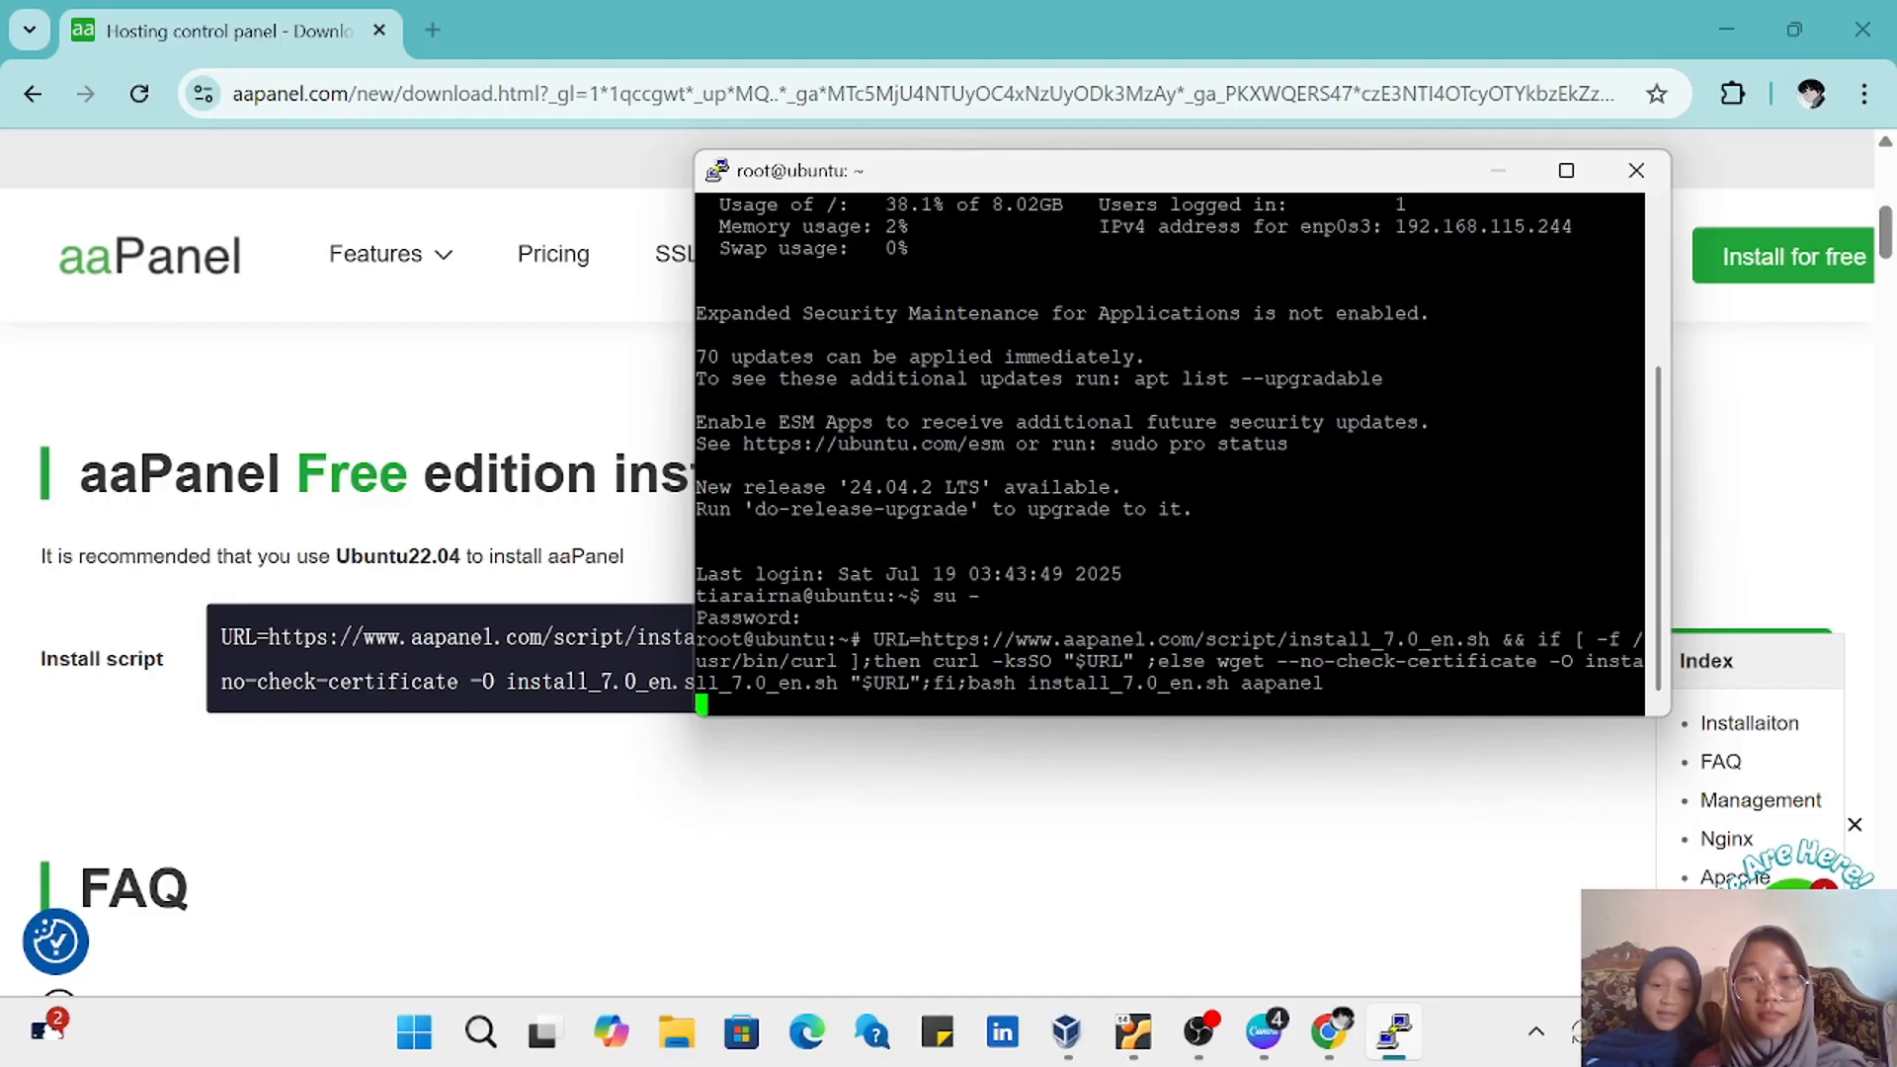
type("y")
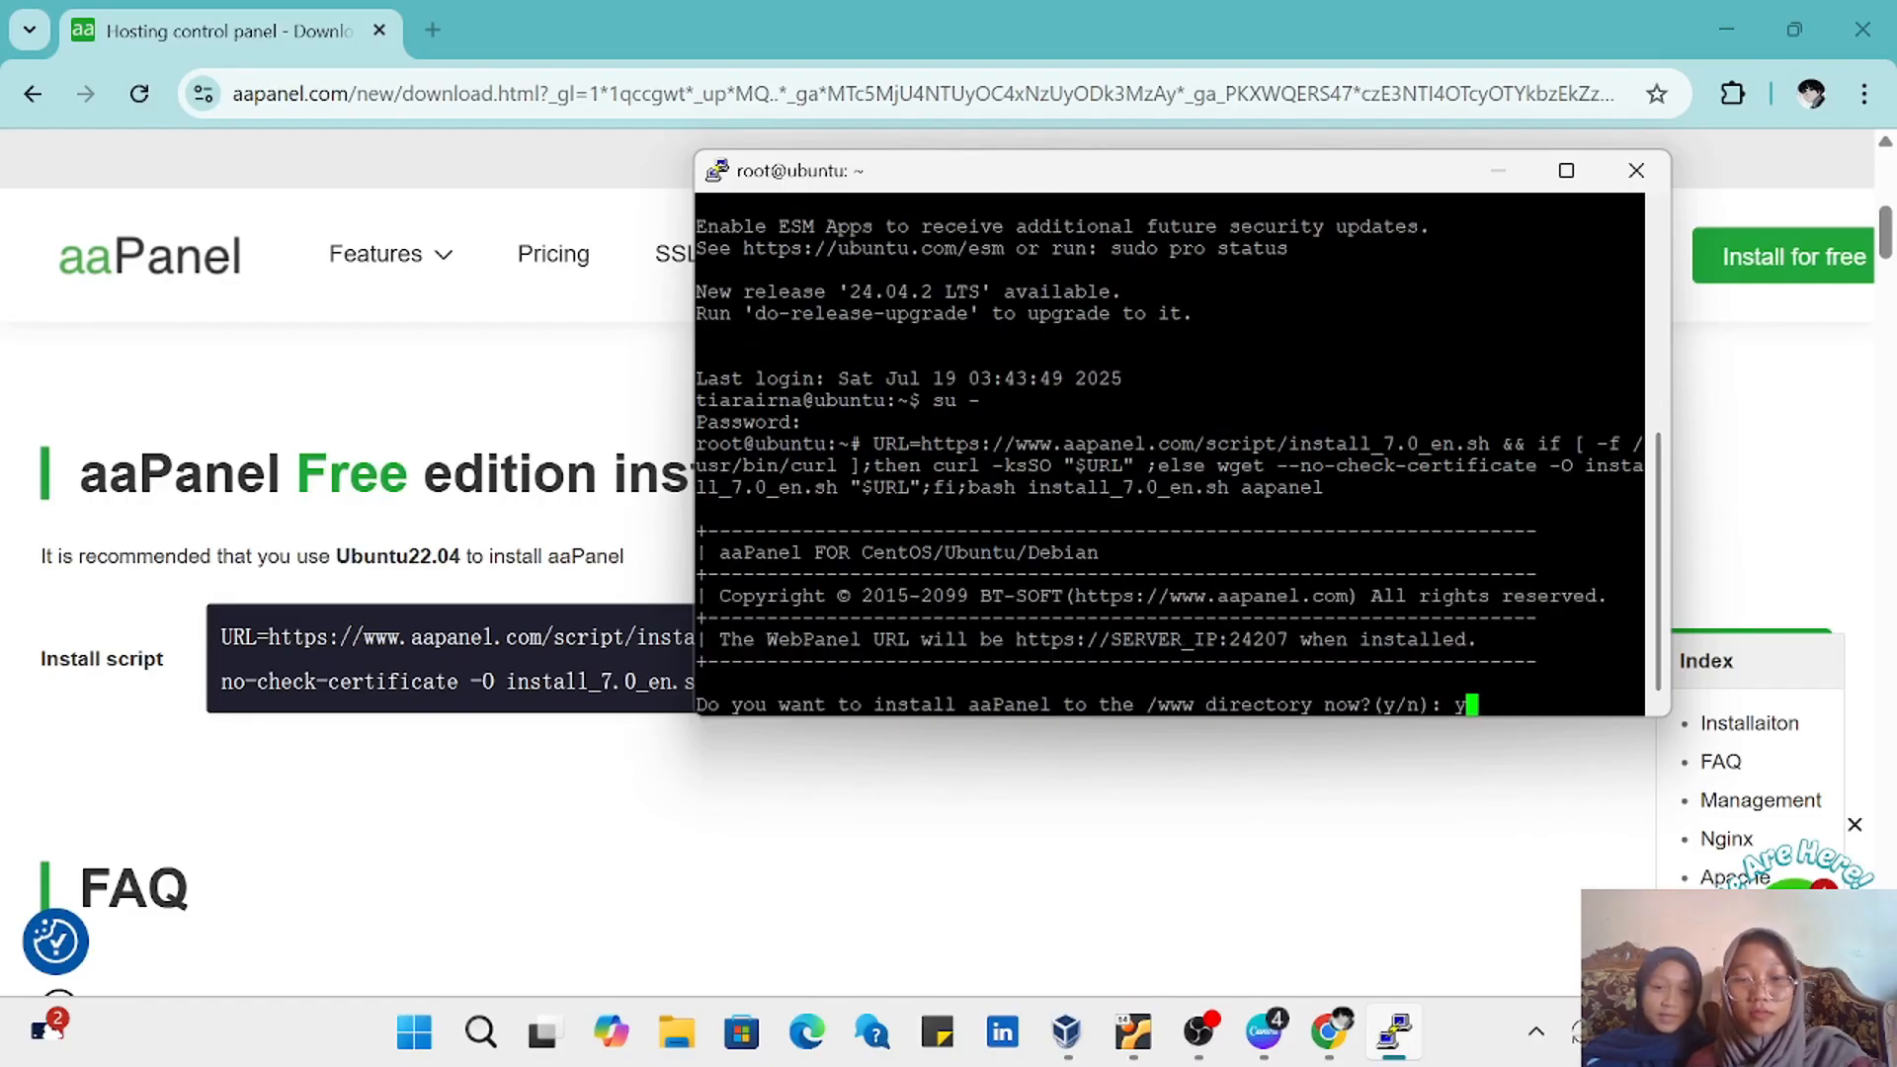
key("Return")
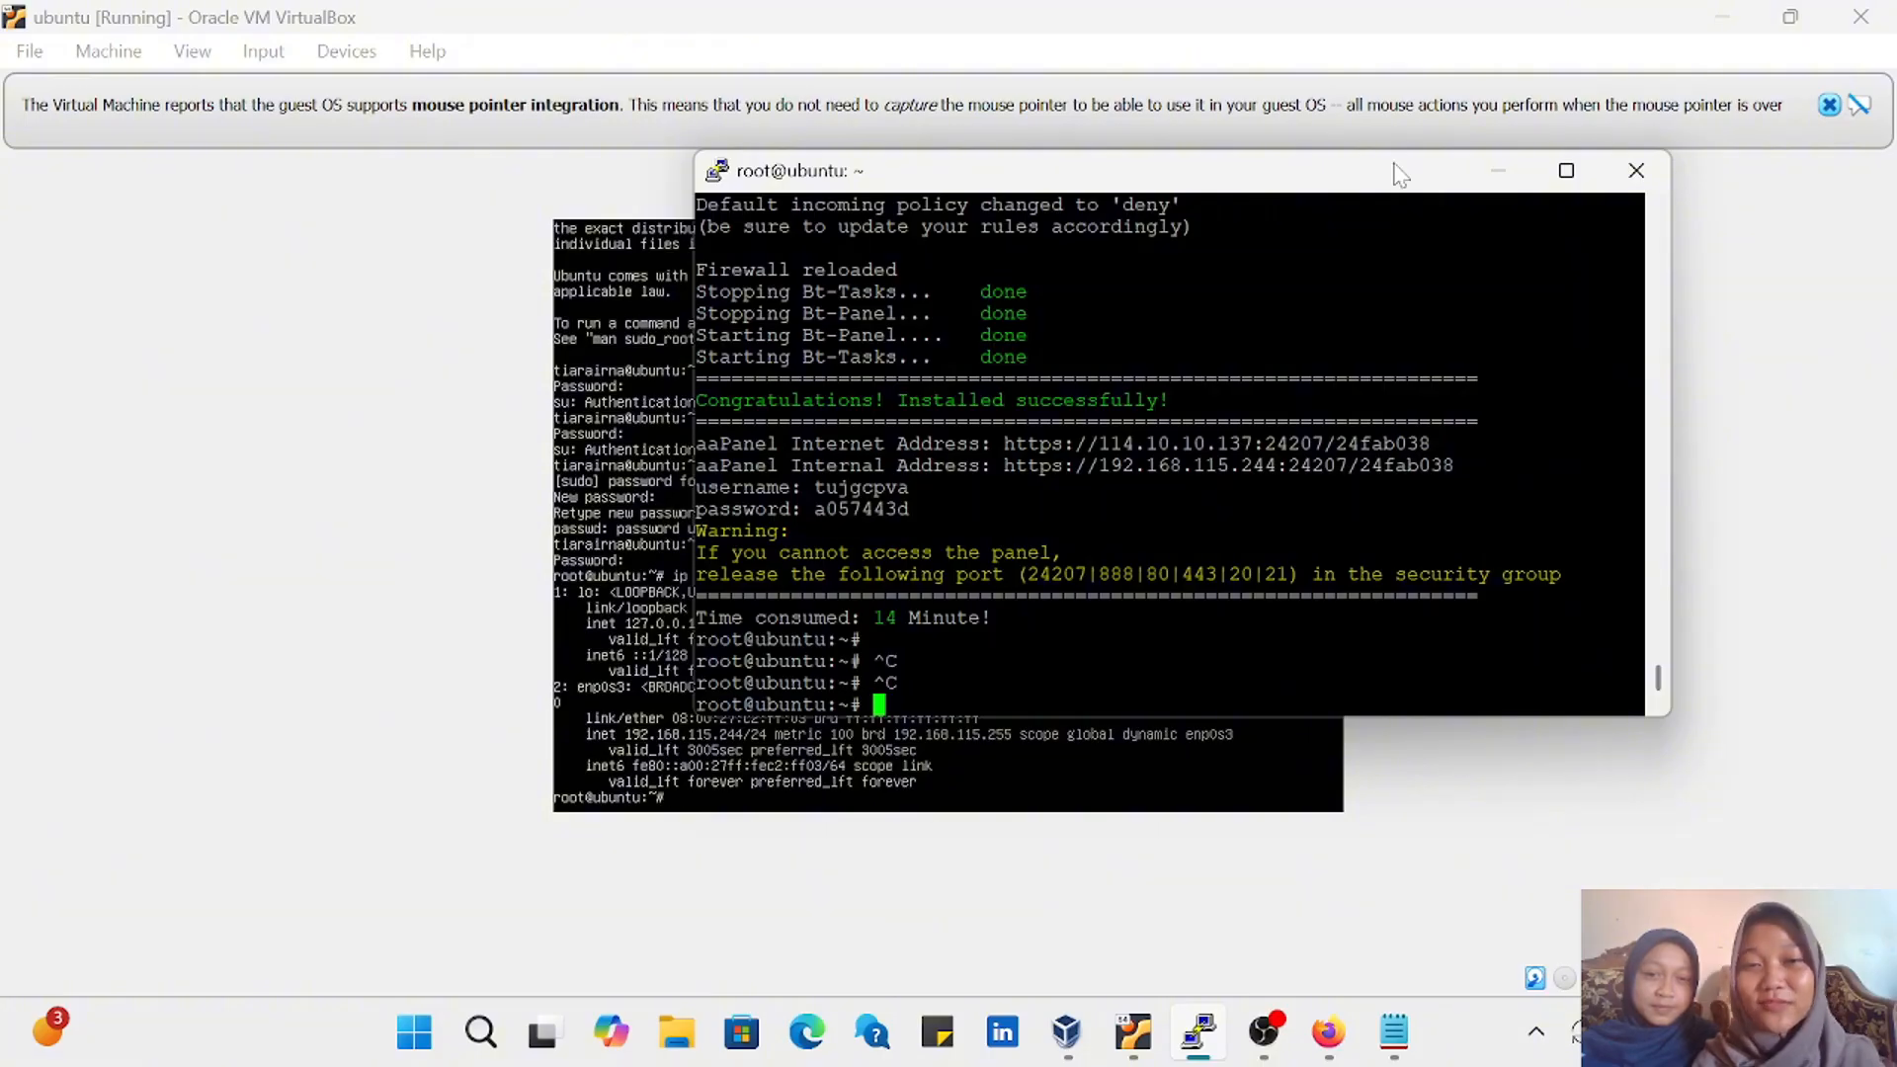
left_click_drag(1363, 176, 849, 220)
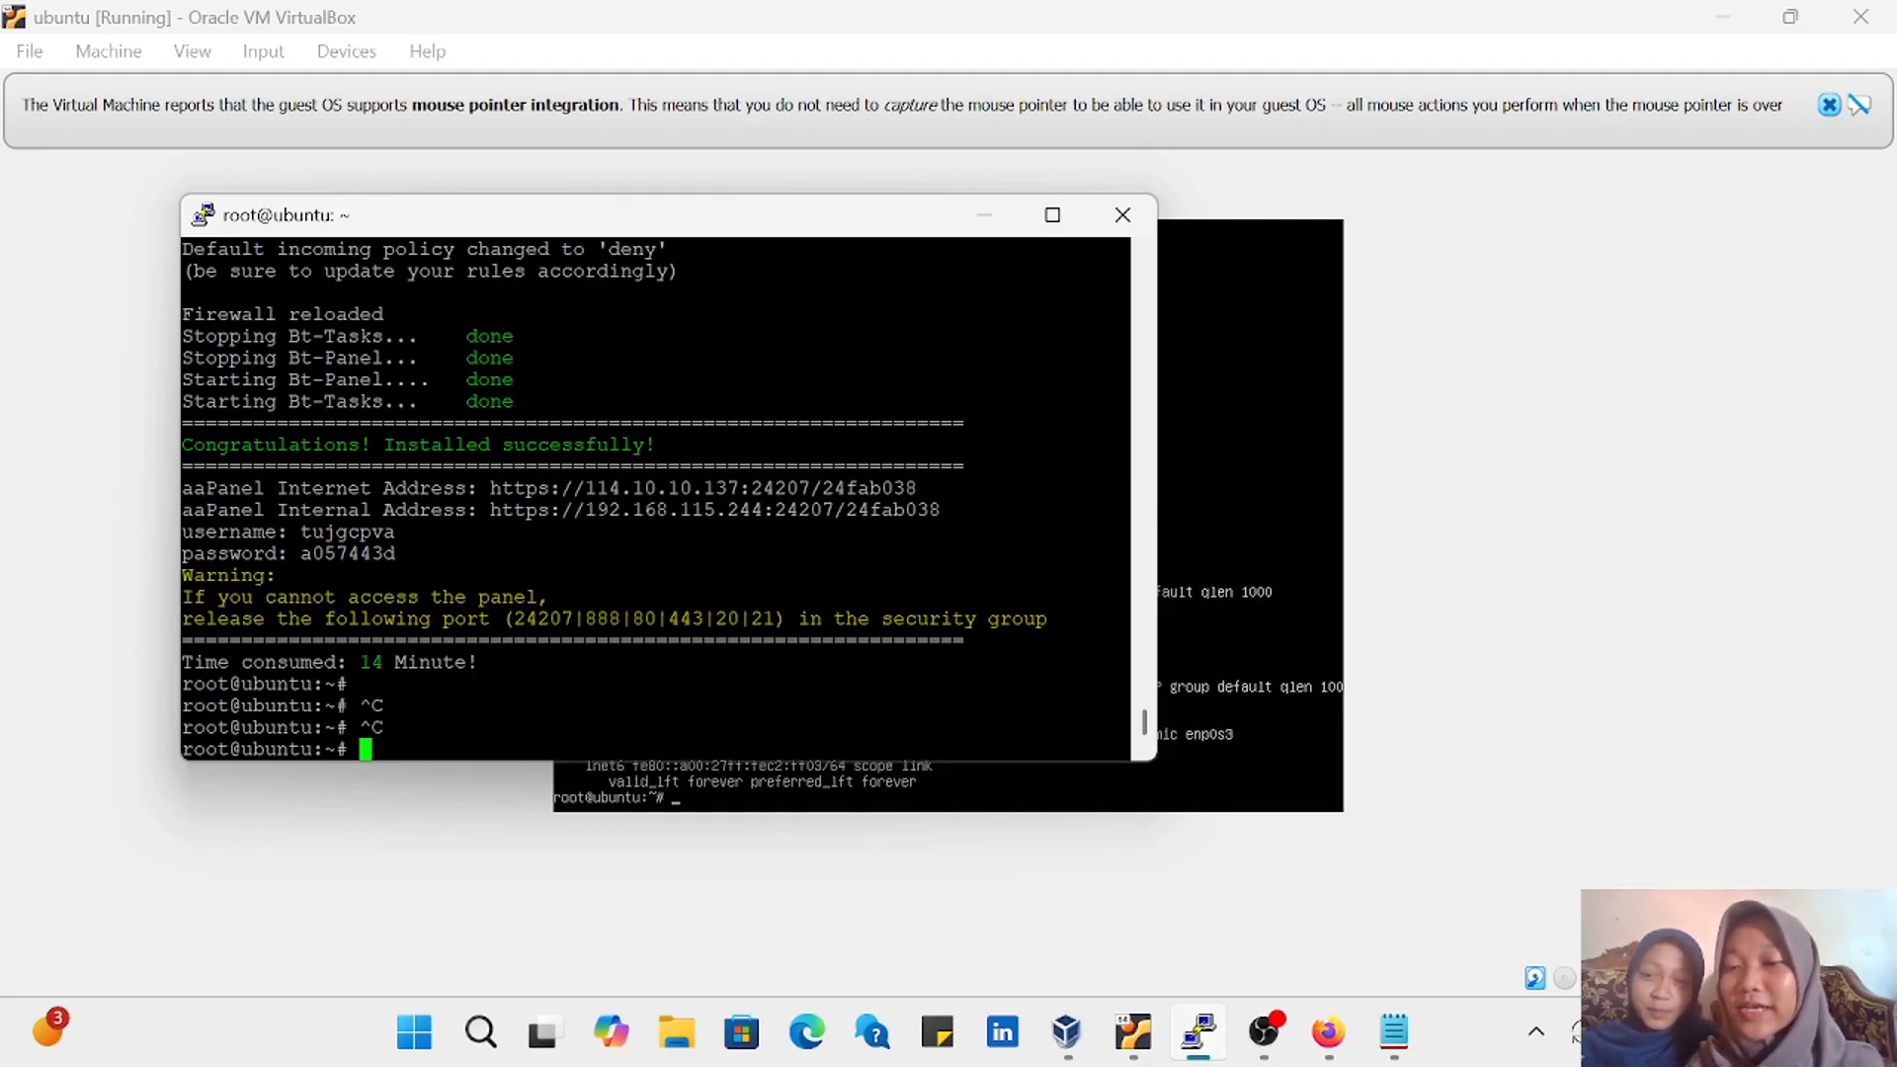
- Open the panel's internal address 192.168.115.244:24207 in Firefox, accepting the certificate risk
left_click_drag(480, 510, 988, 510)
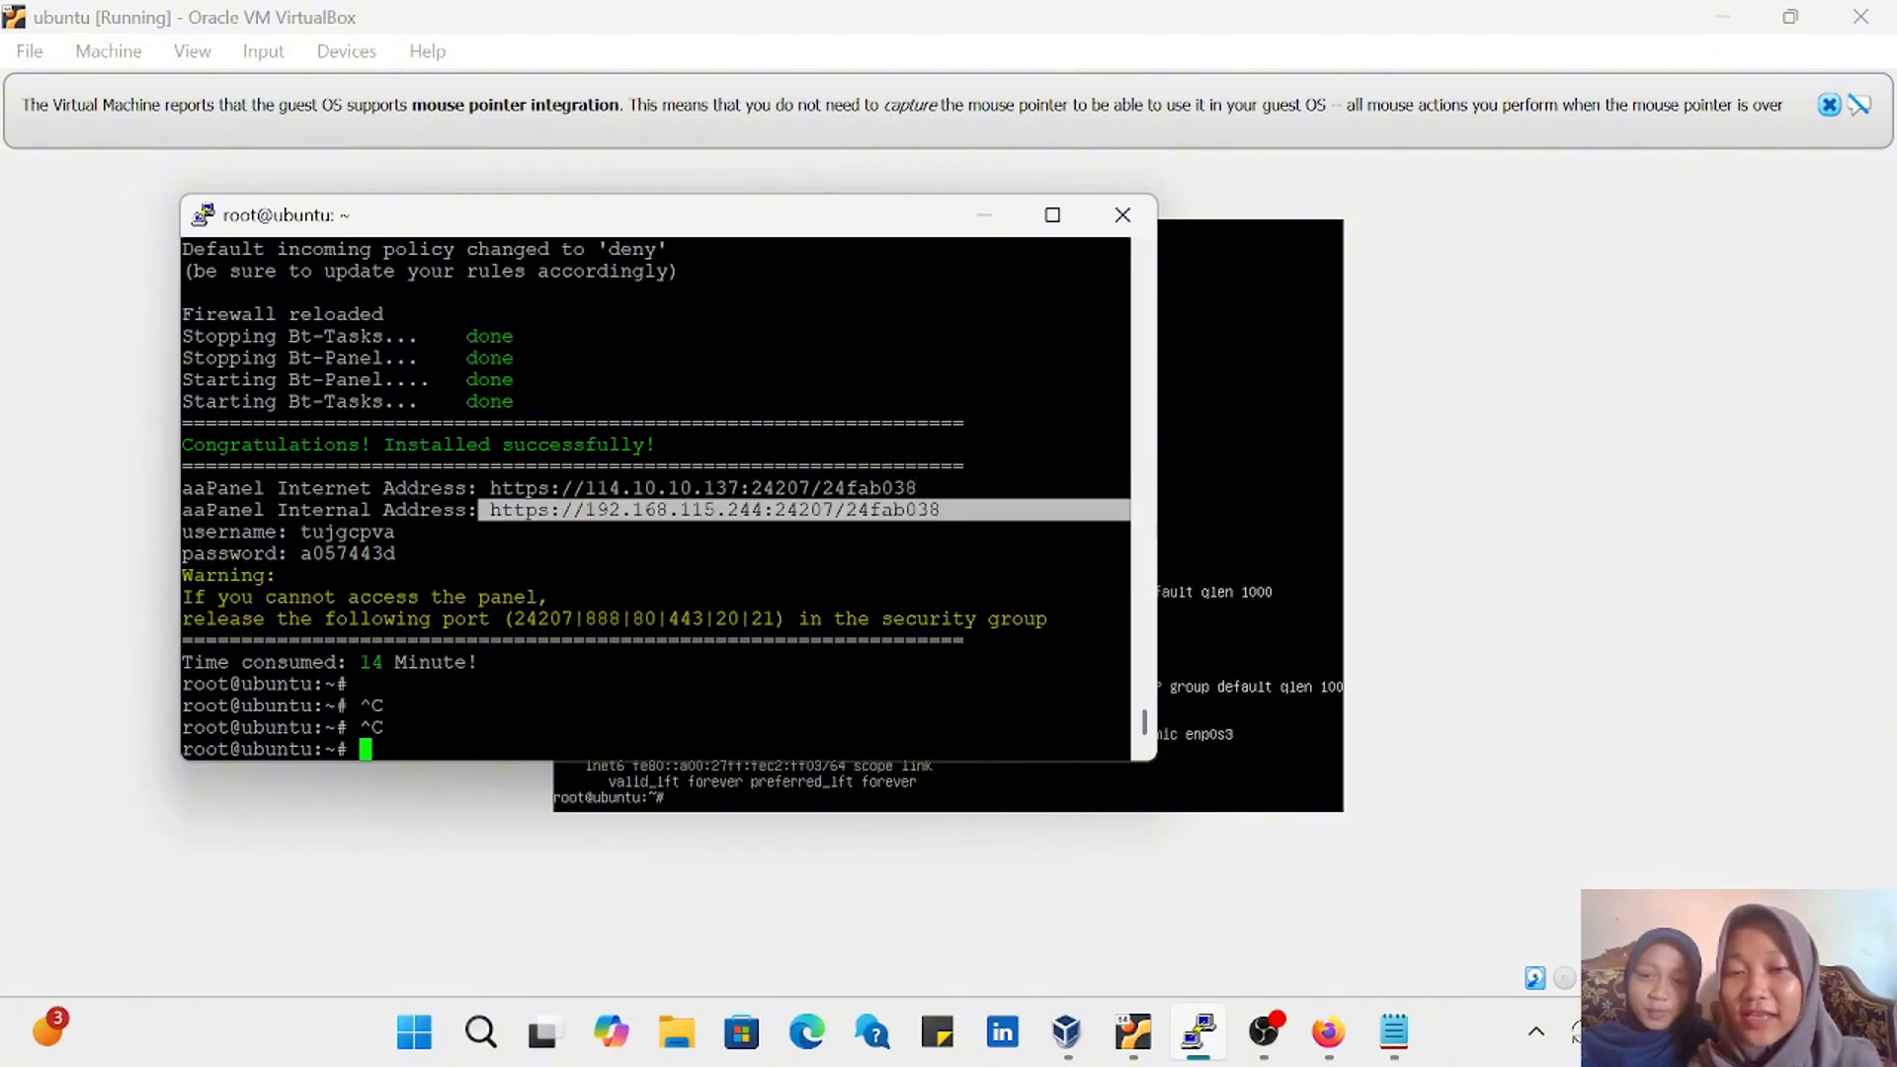
left_click(1322, 1038)
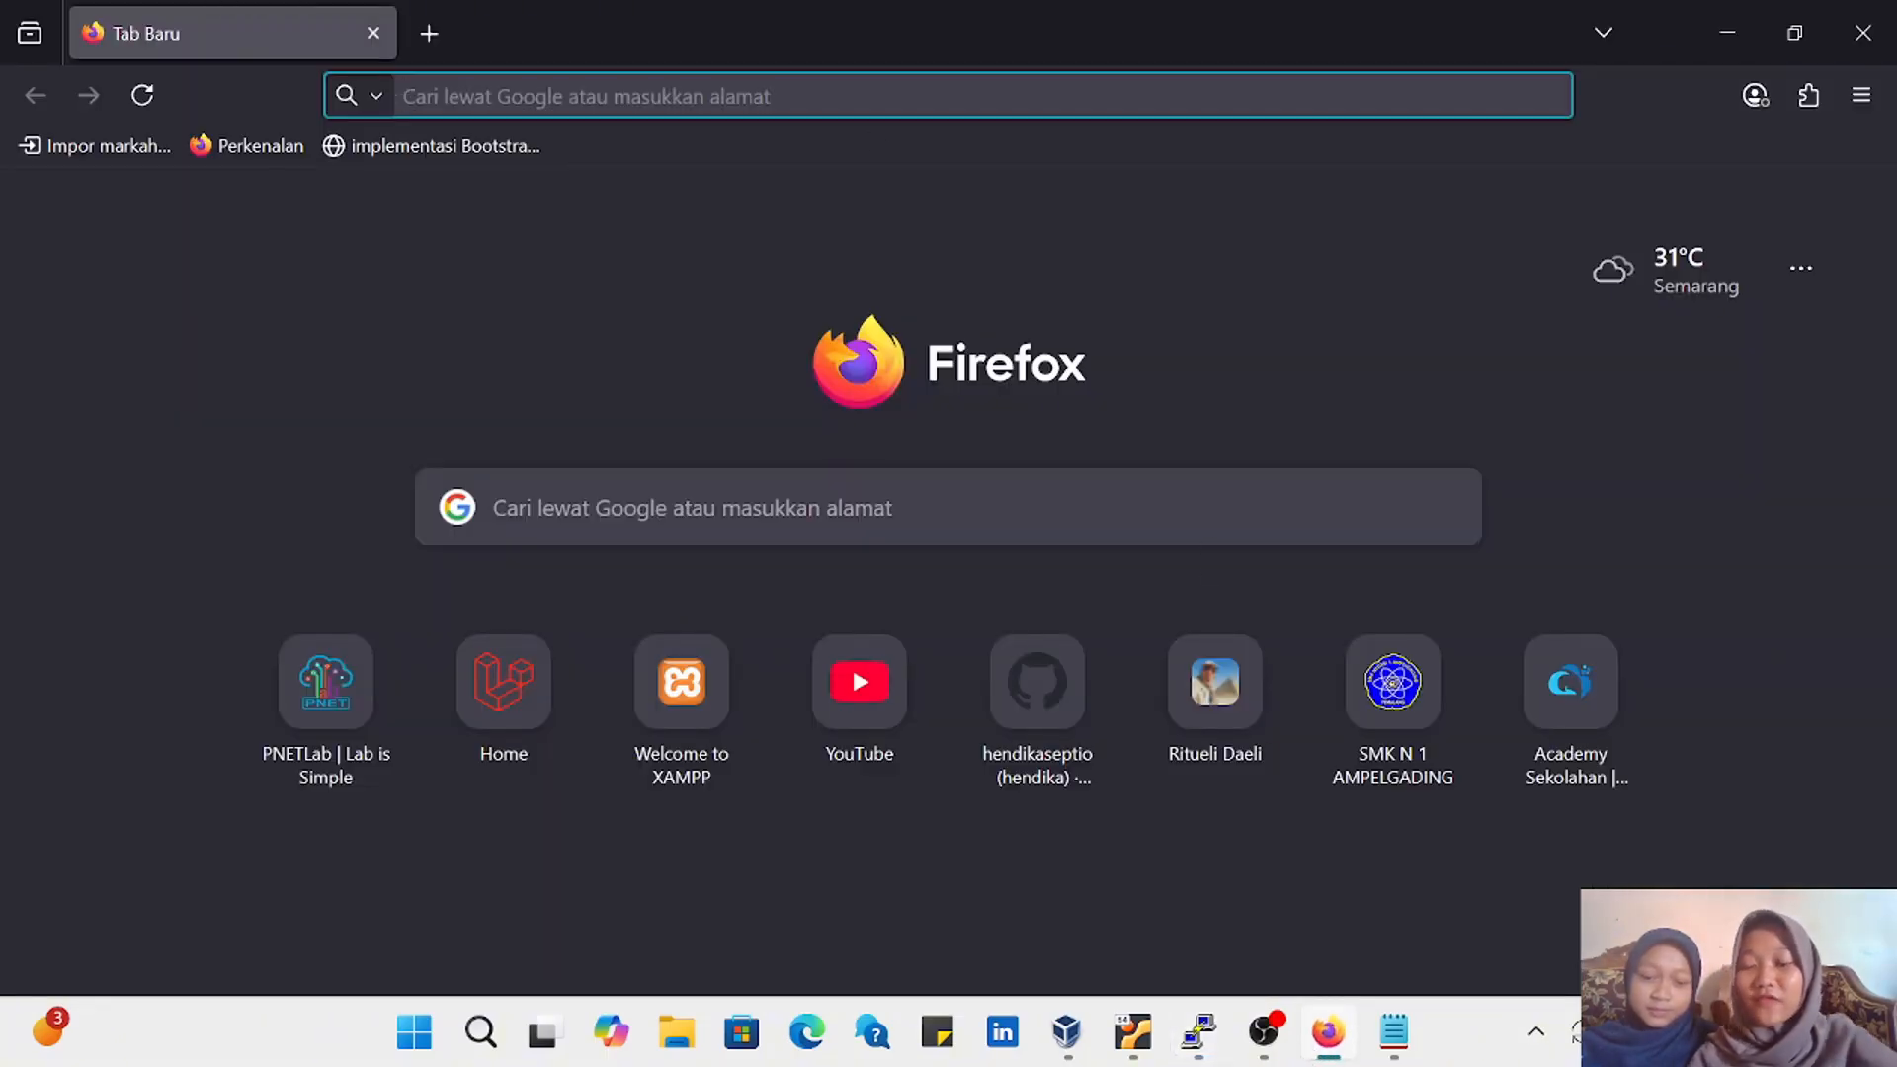
key("ctrl+v")
key("Return")
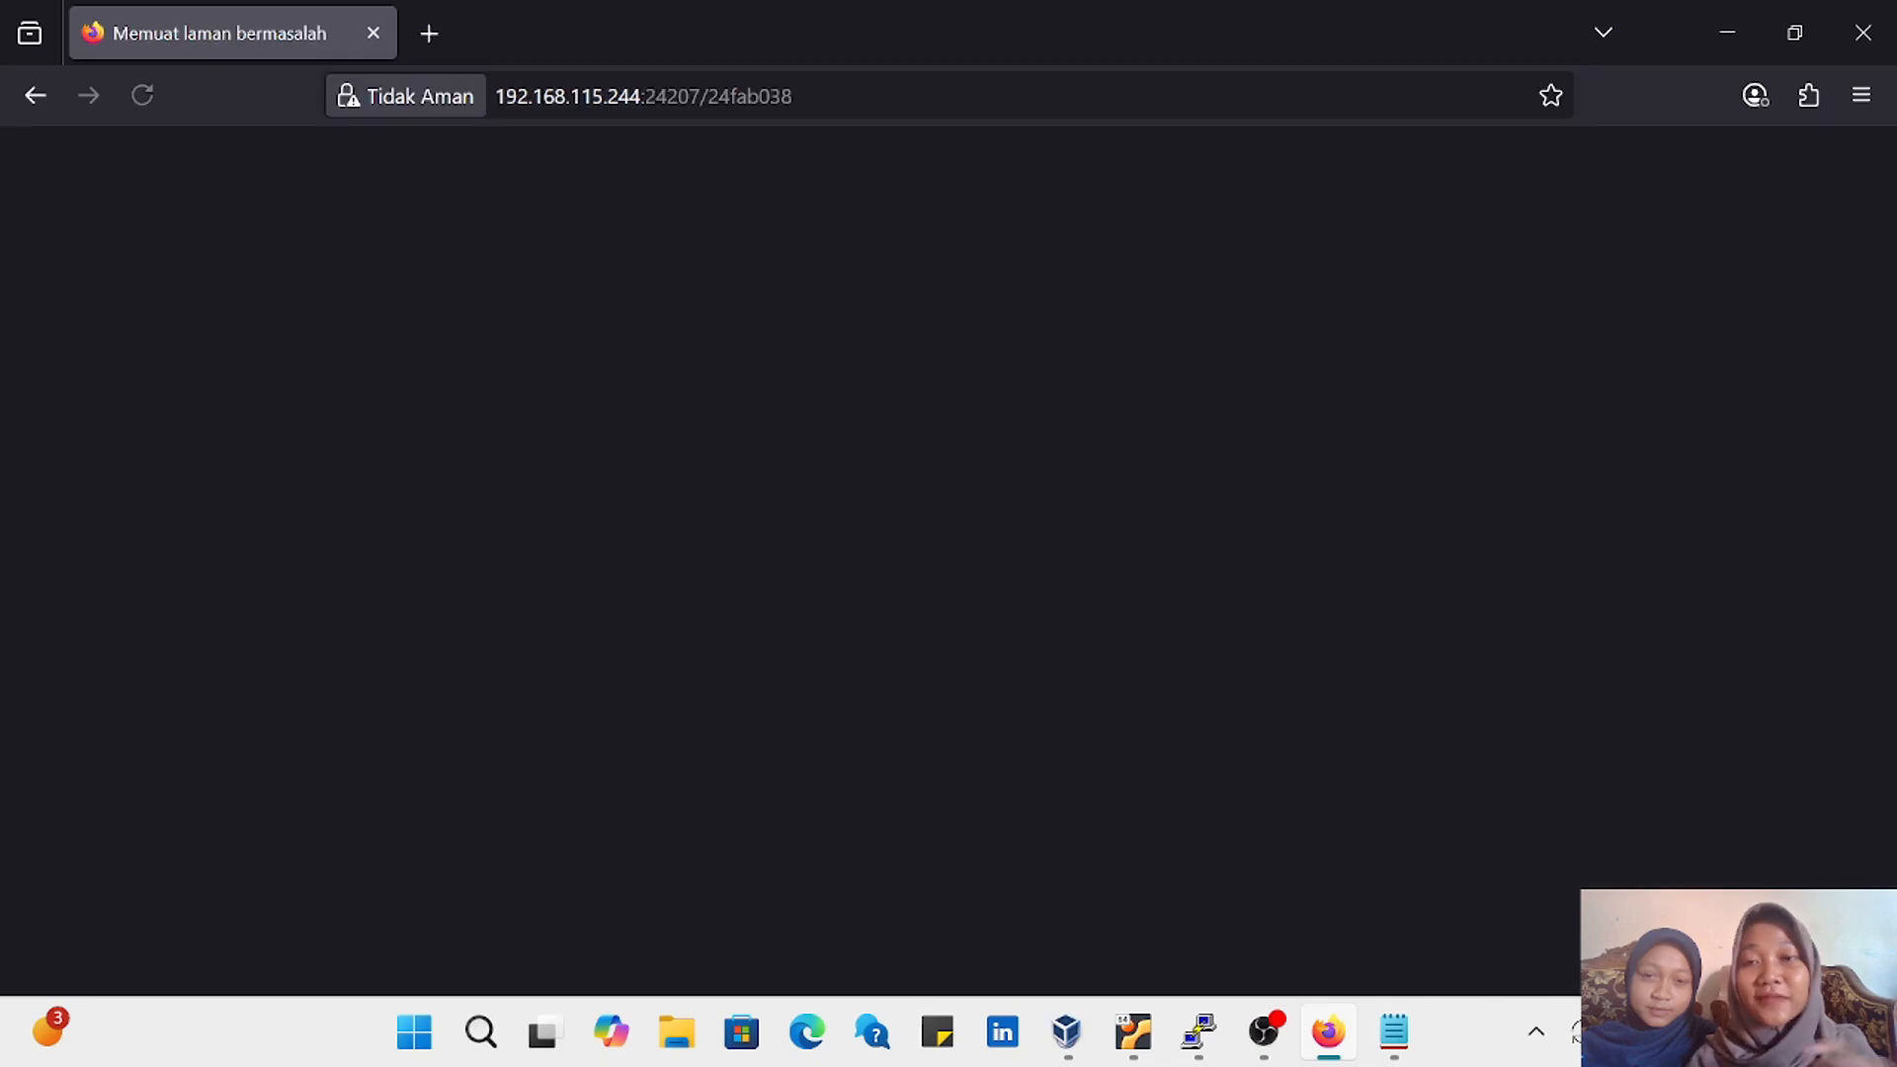
left_click(1384, 829)
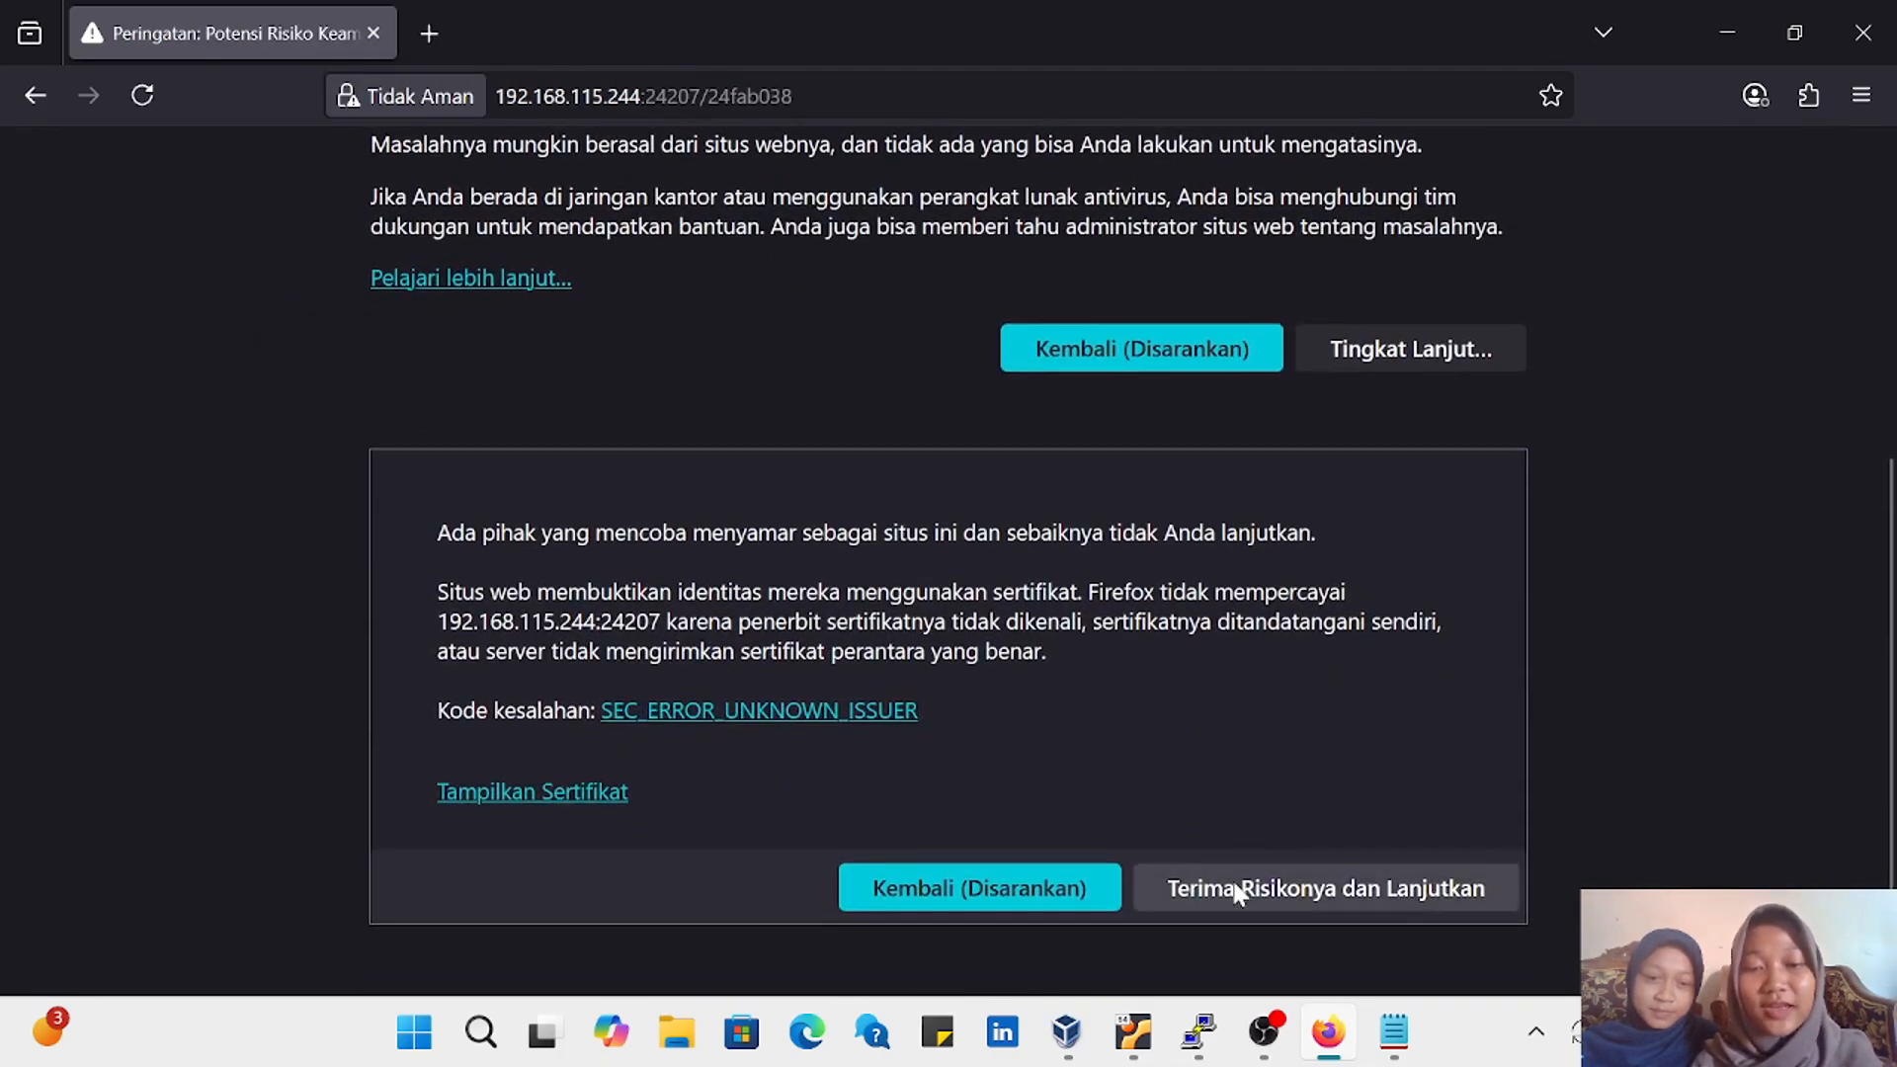
left_click(1250, 881)
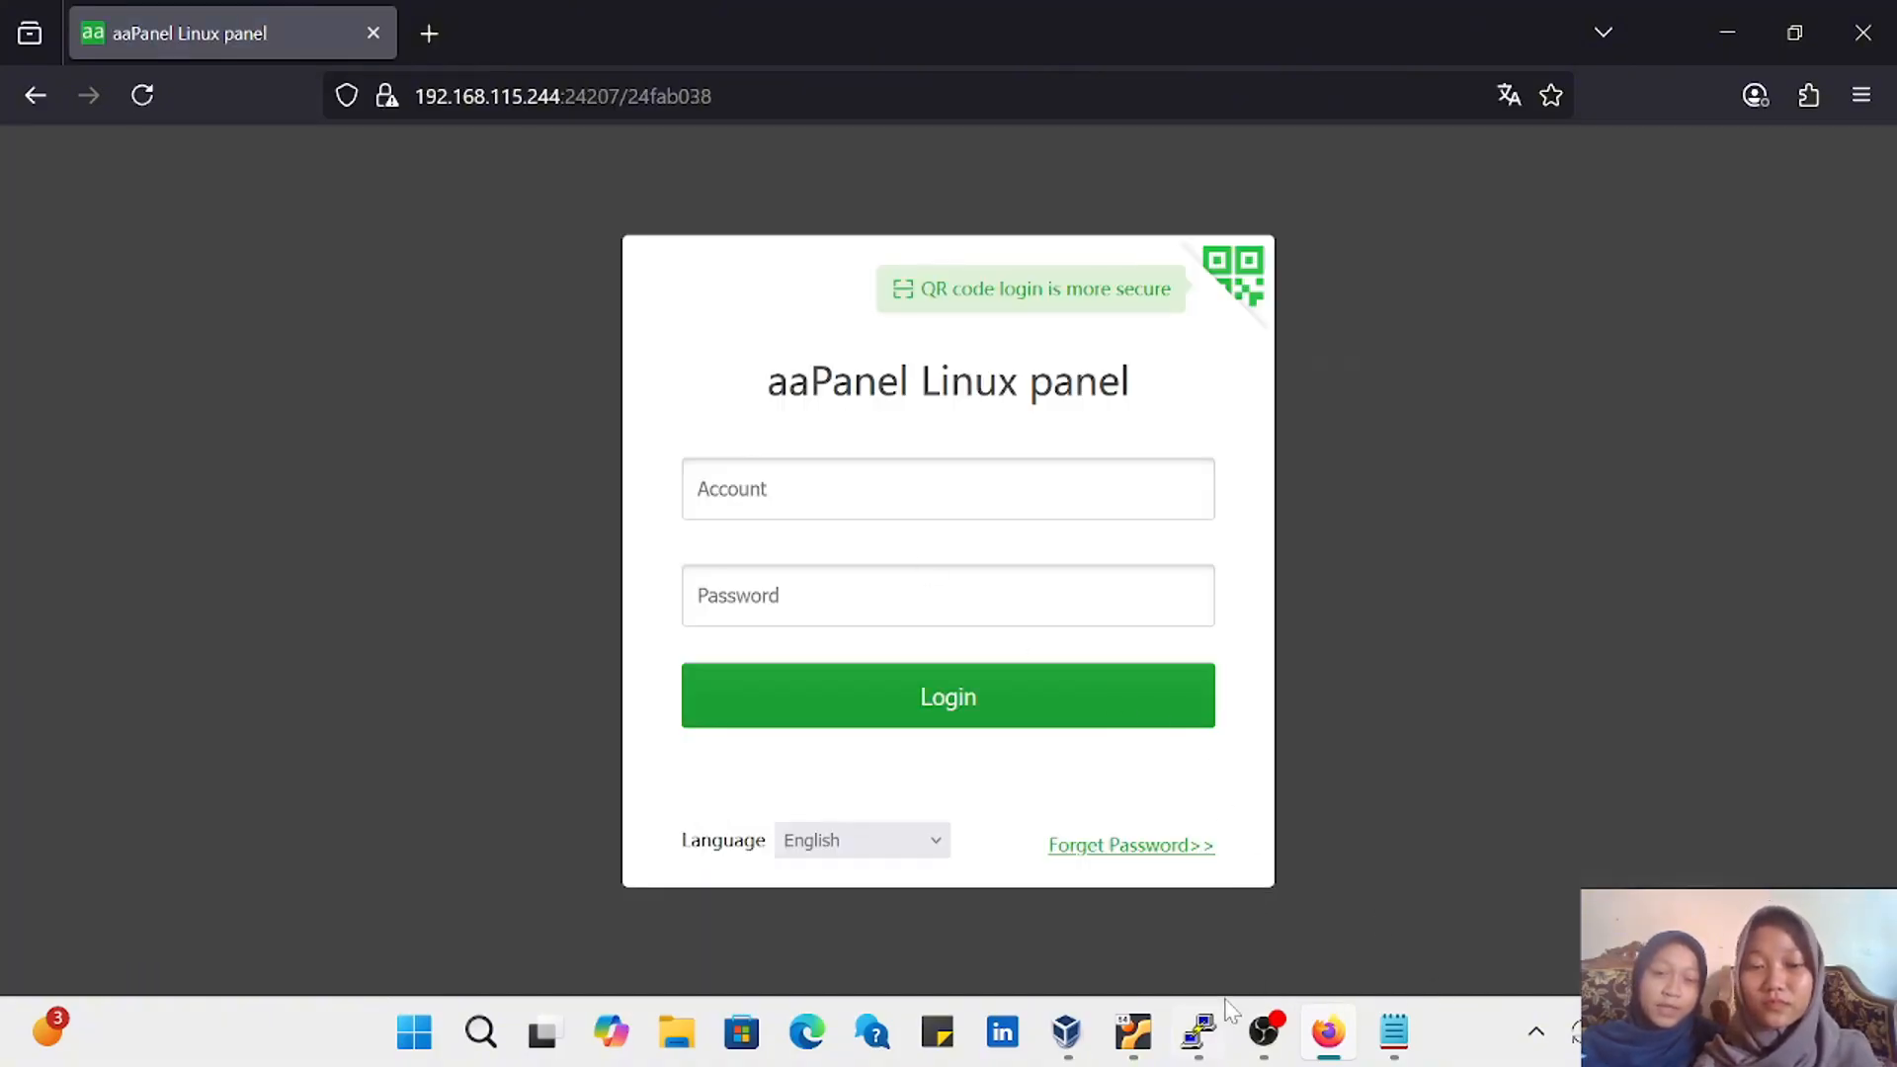
- Copy the generated panel username from PuTTY into the login page's Account field
left_click(1202, 1034)
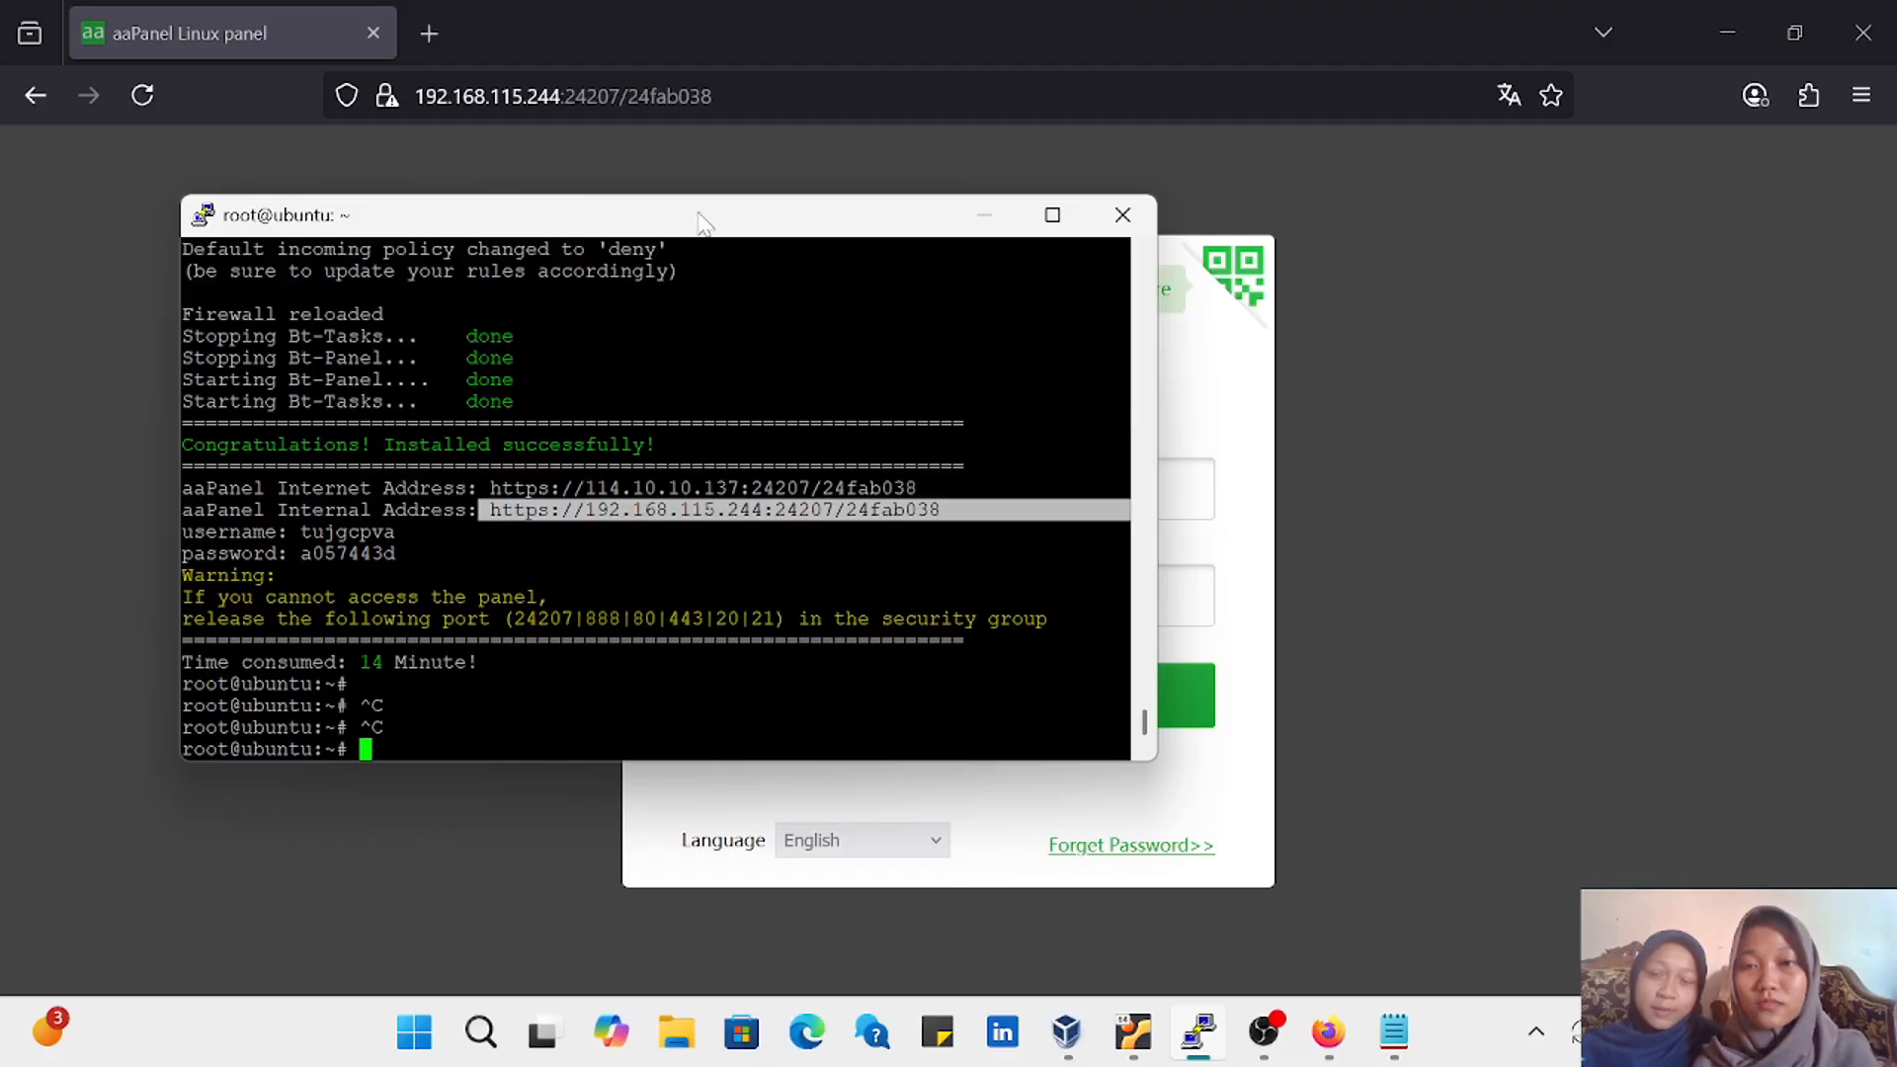
left_click_drag(700, 222, 1461, 163)
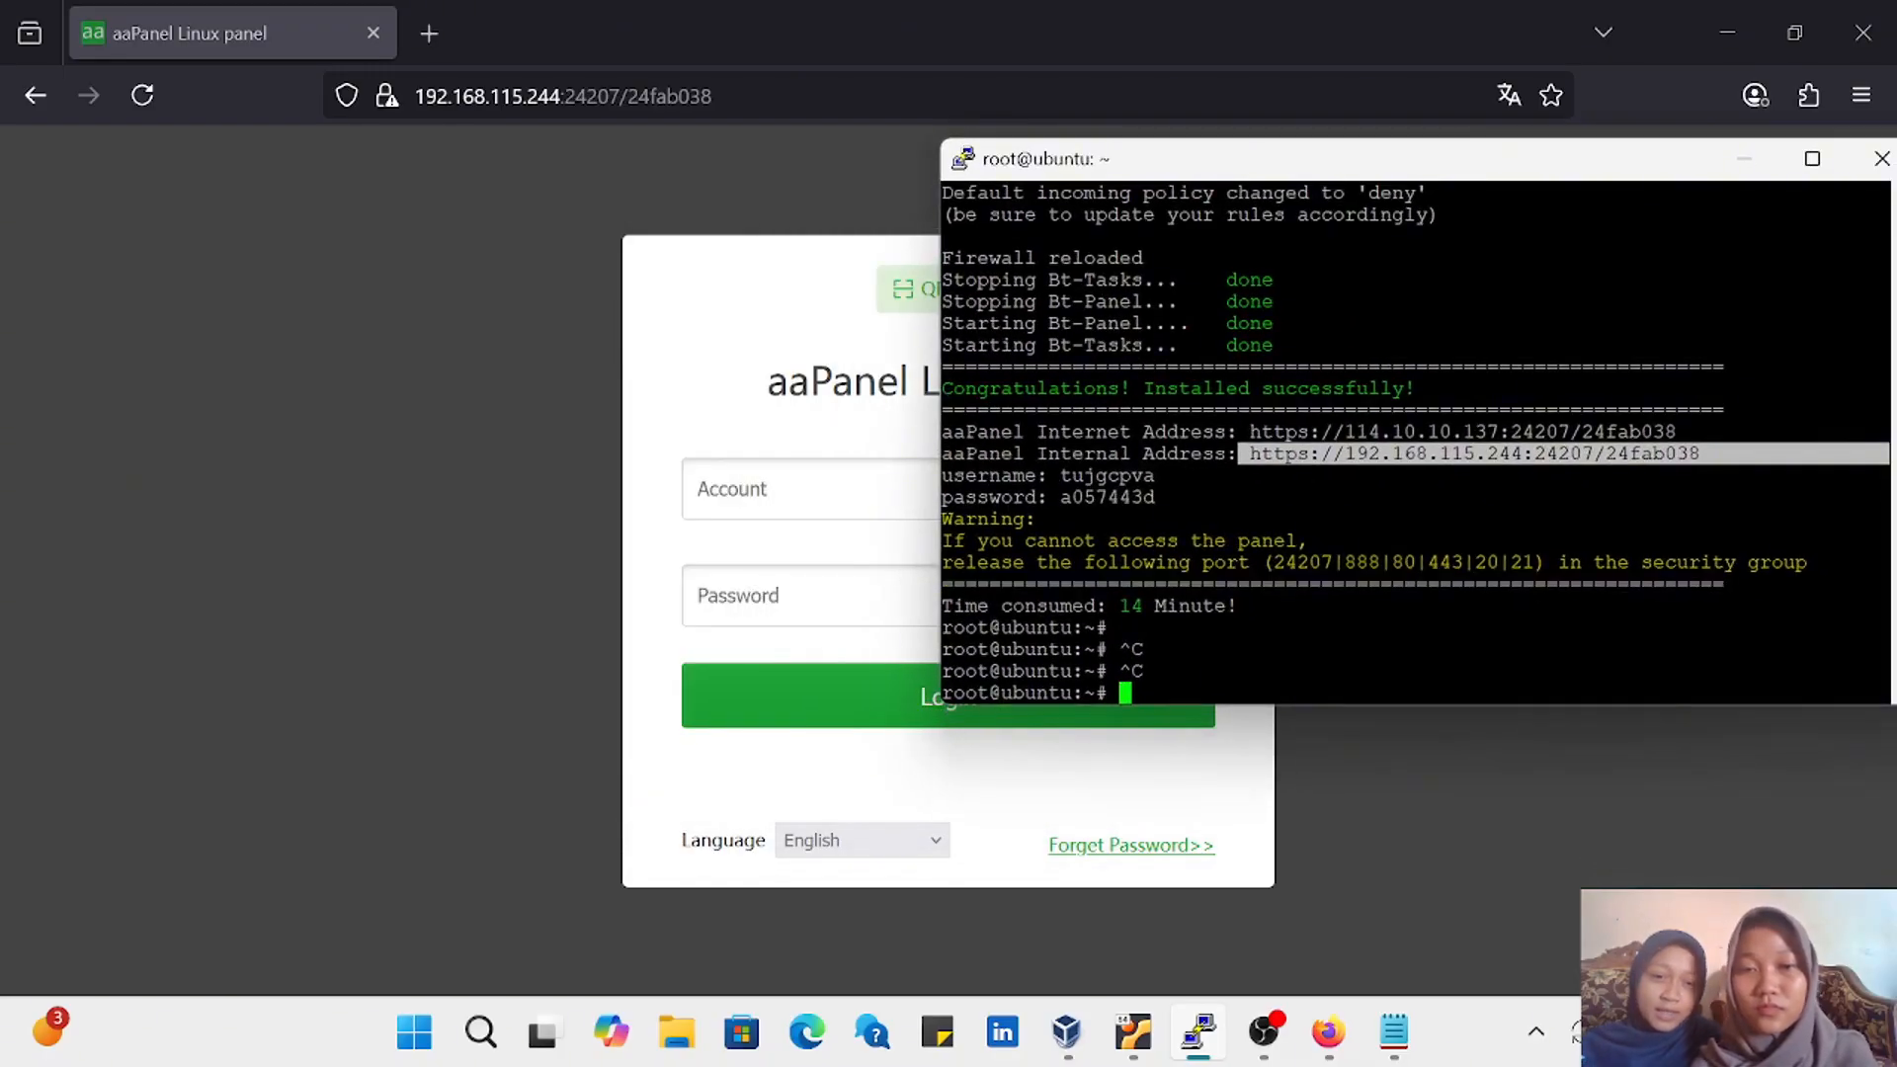
left_click_drag(1882, 476, 1047, 476)
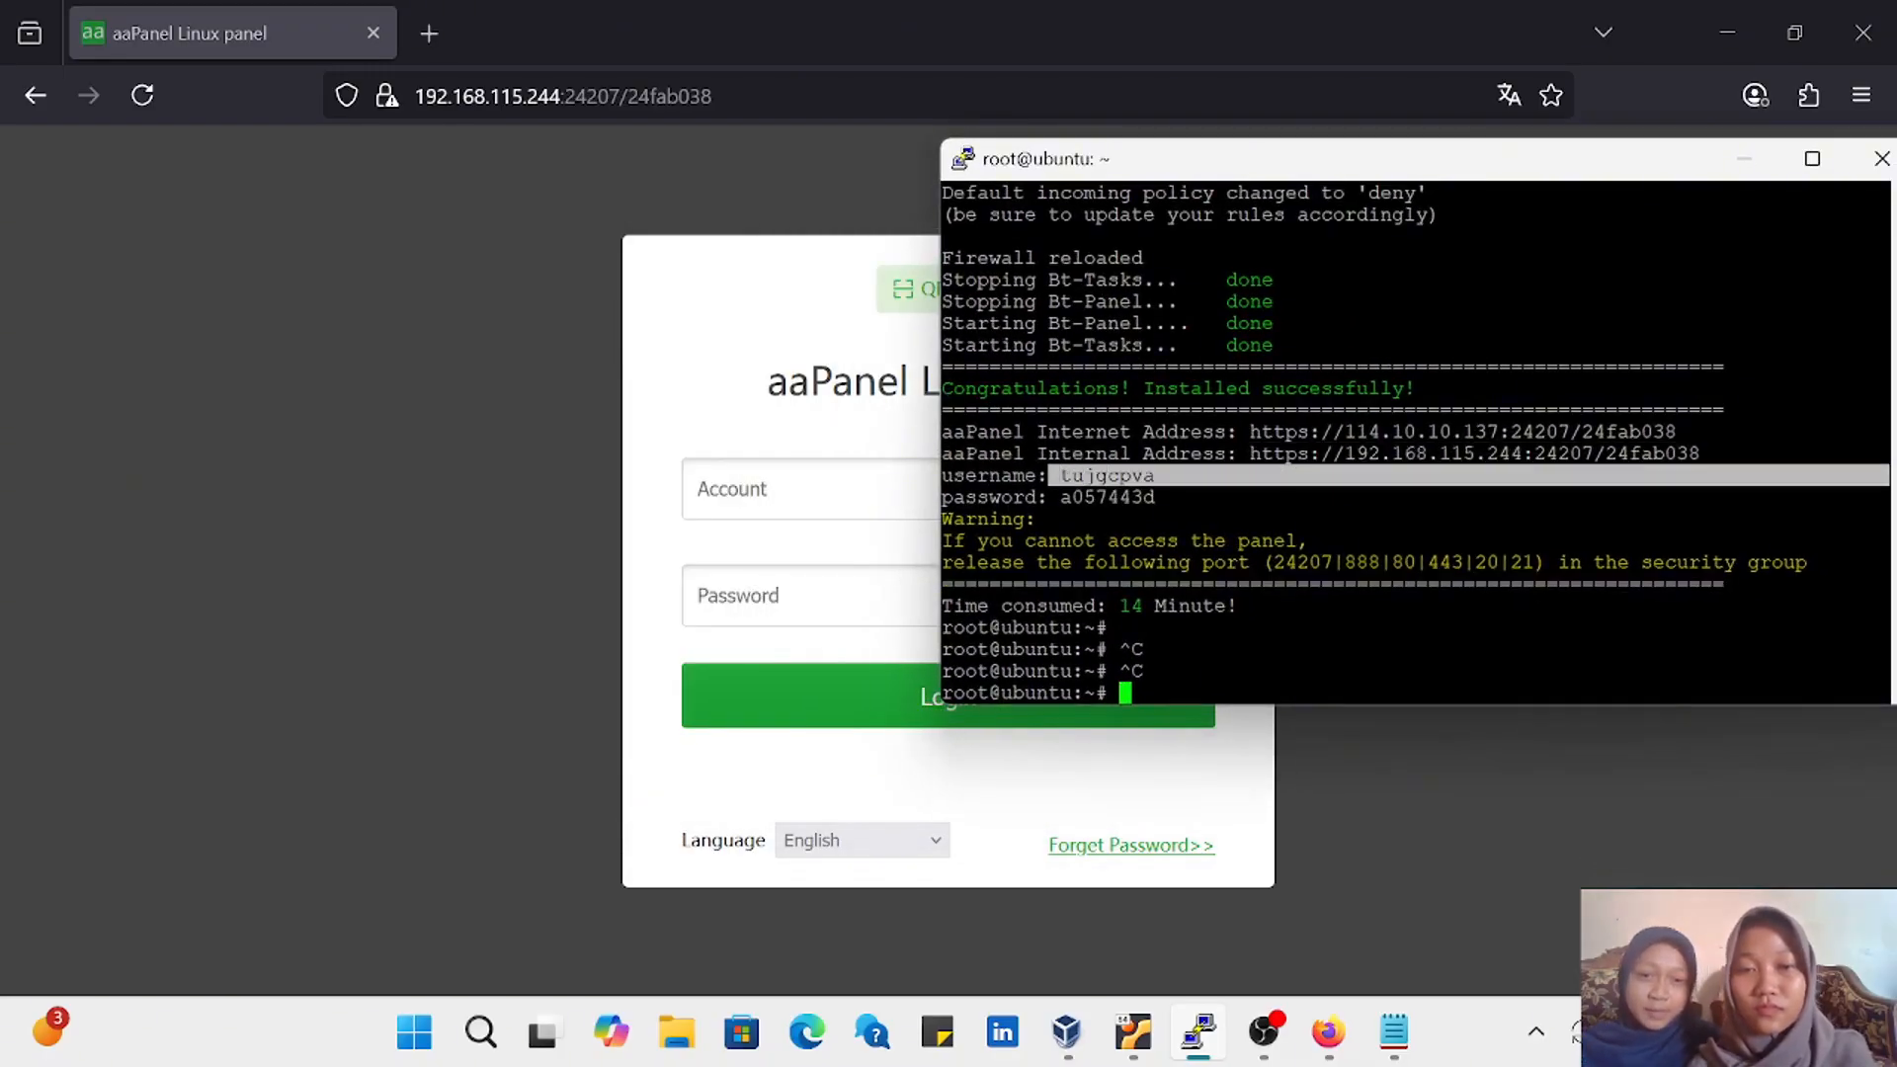
key("Return")
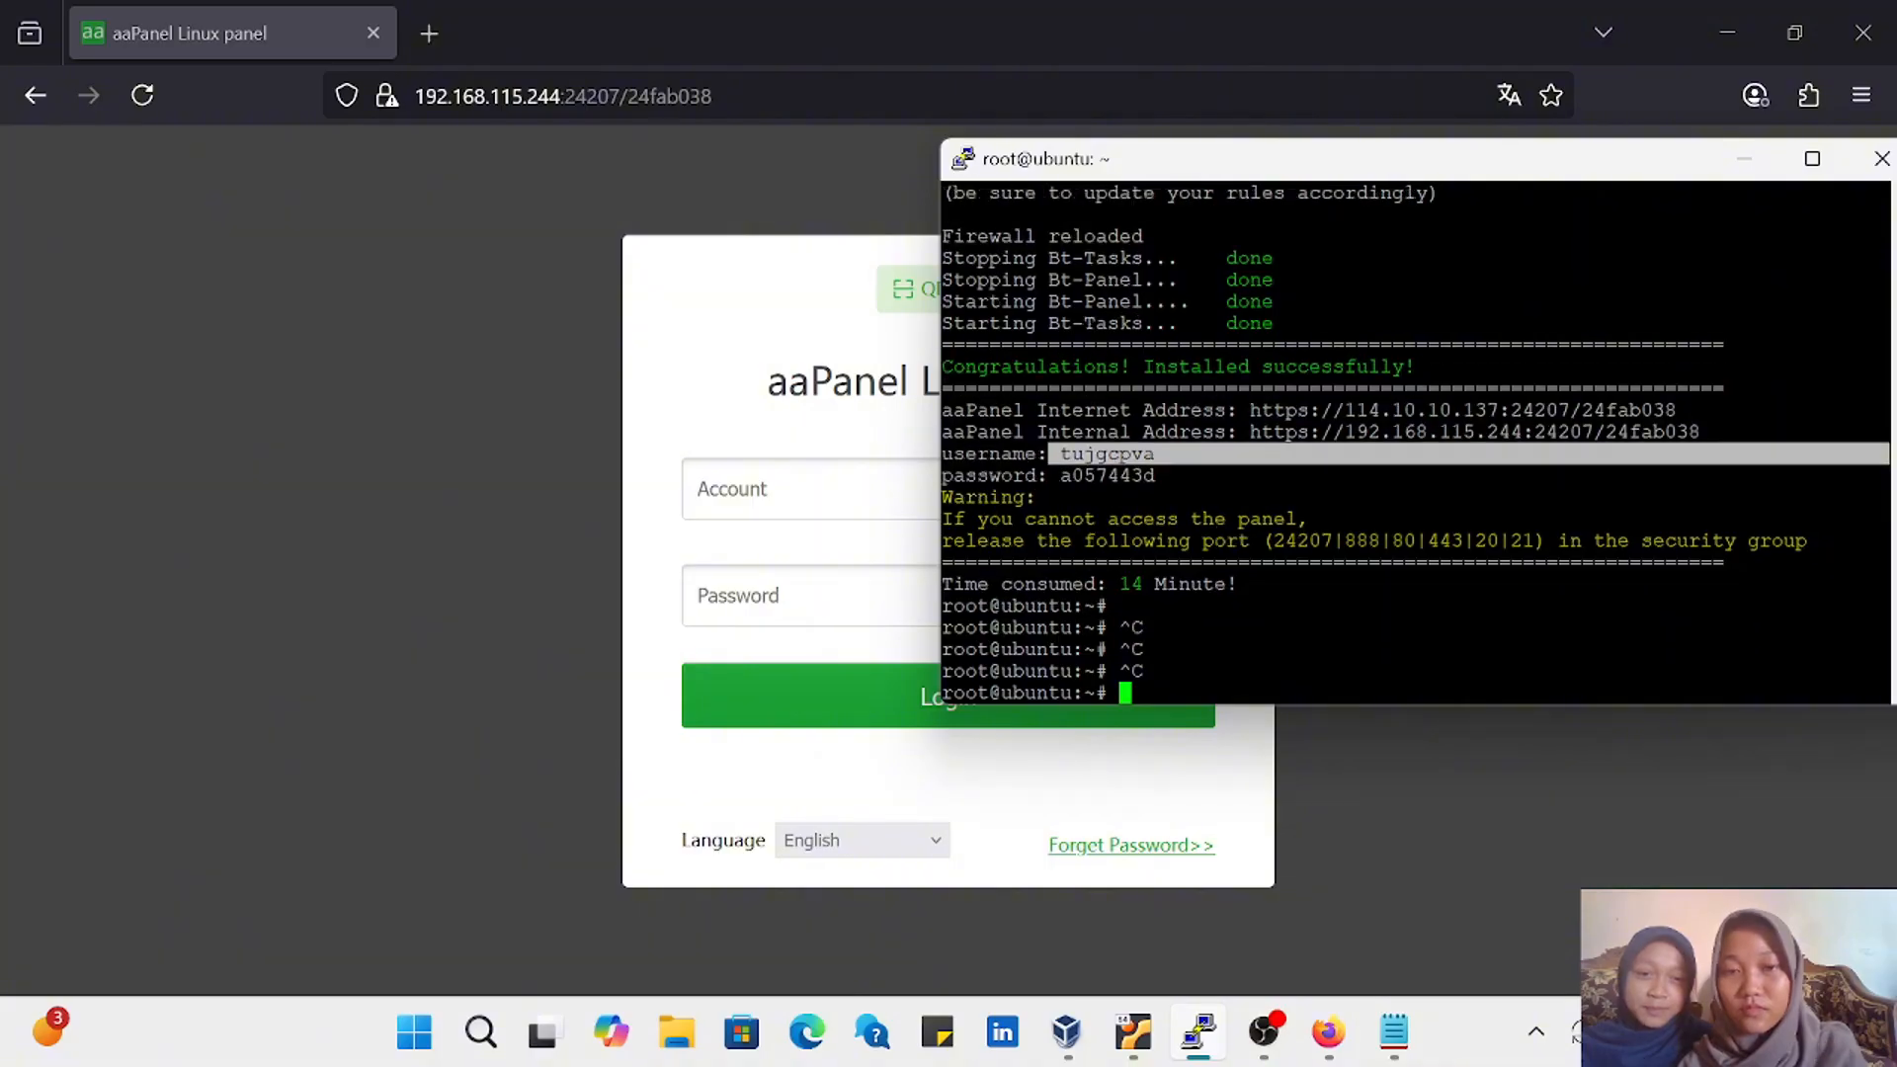
left_click(850, 509)
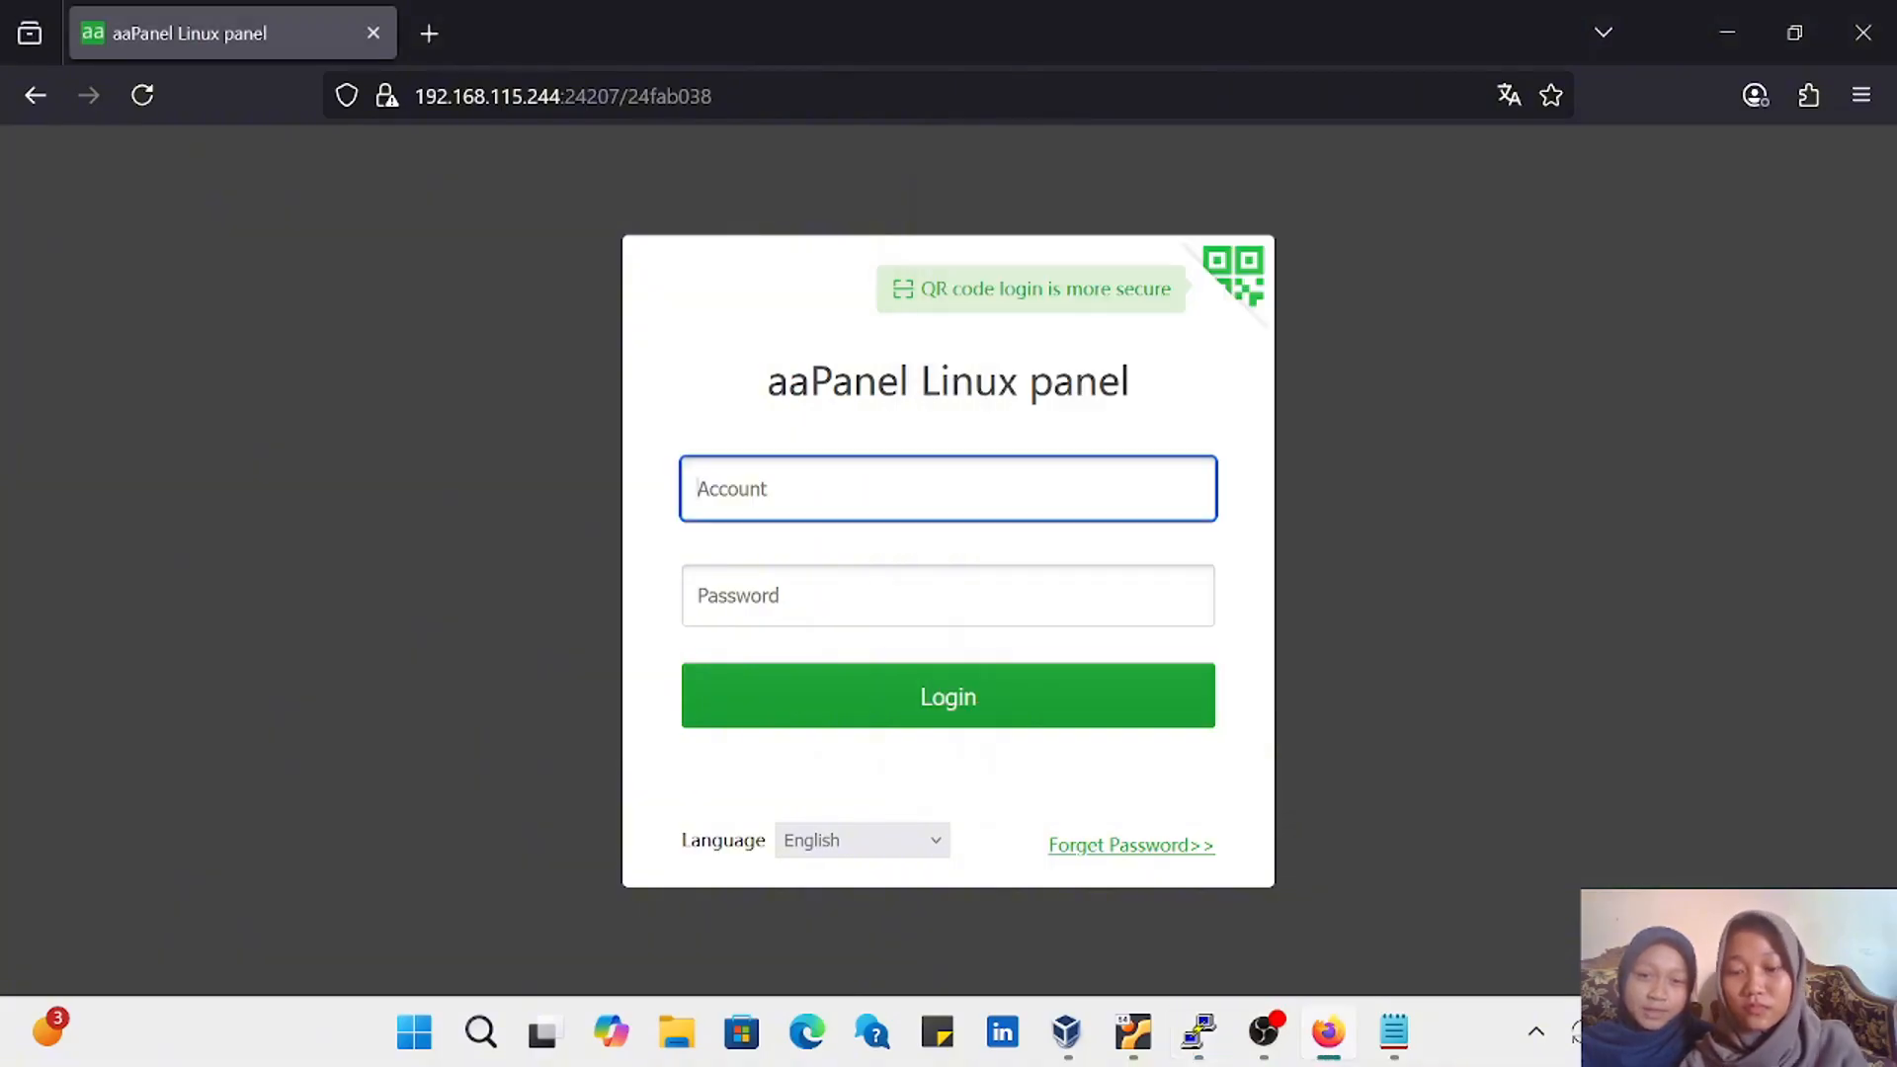
type("tujgcpva")
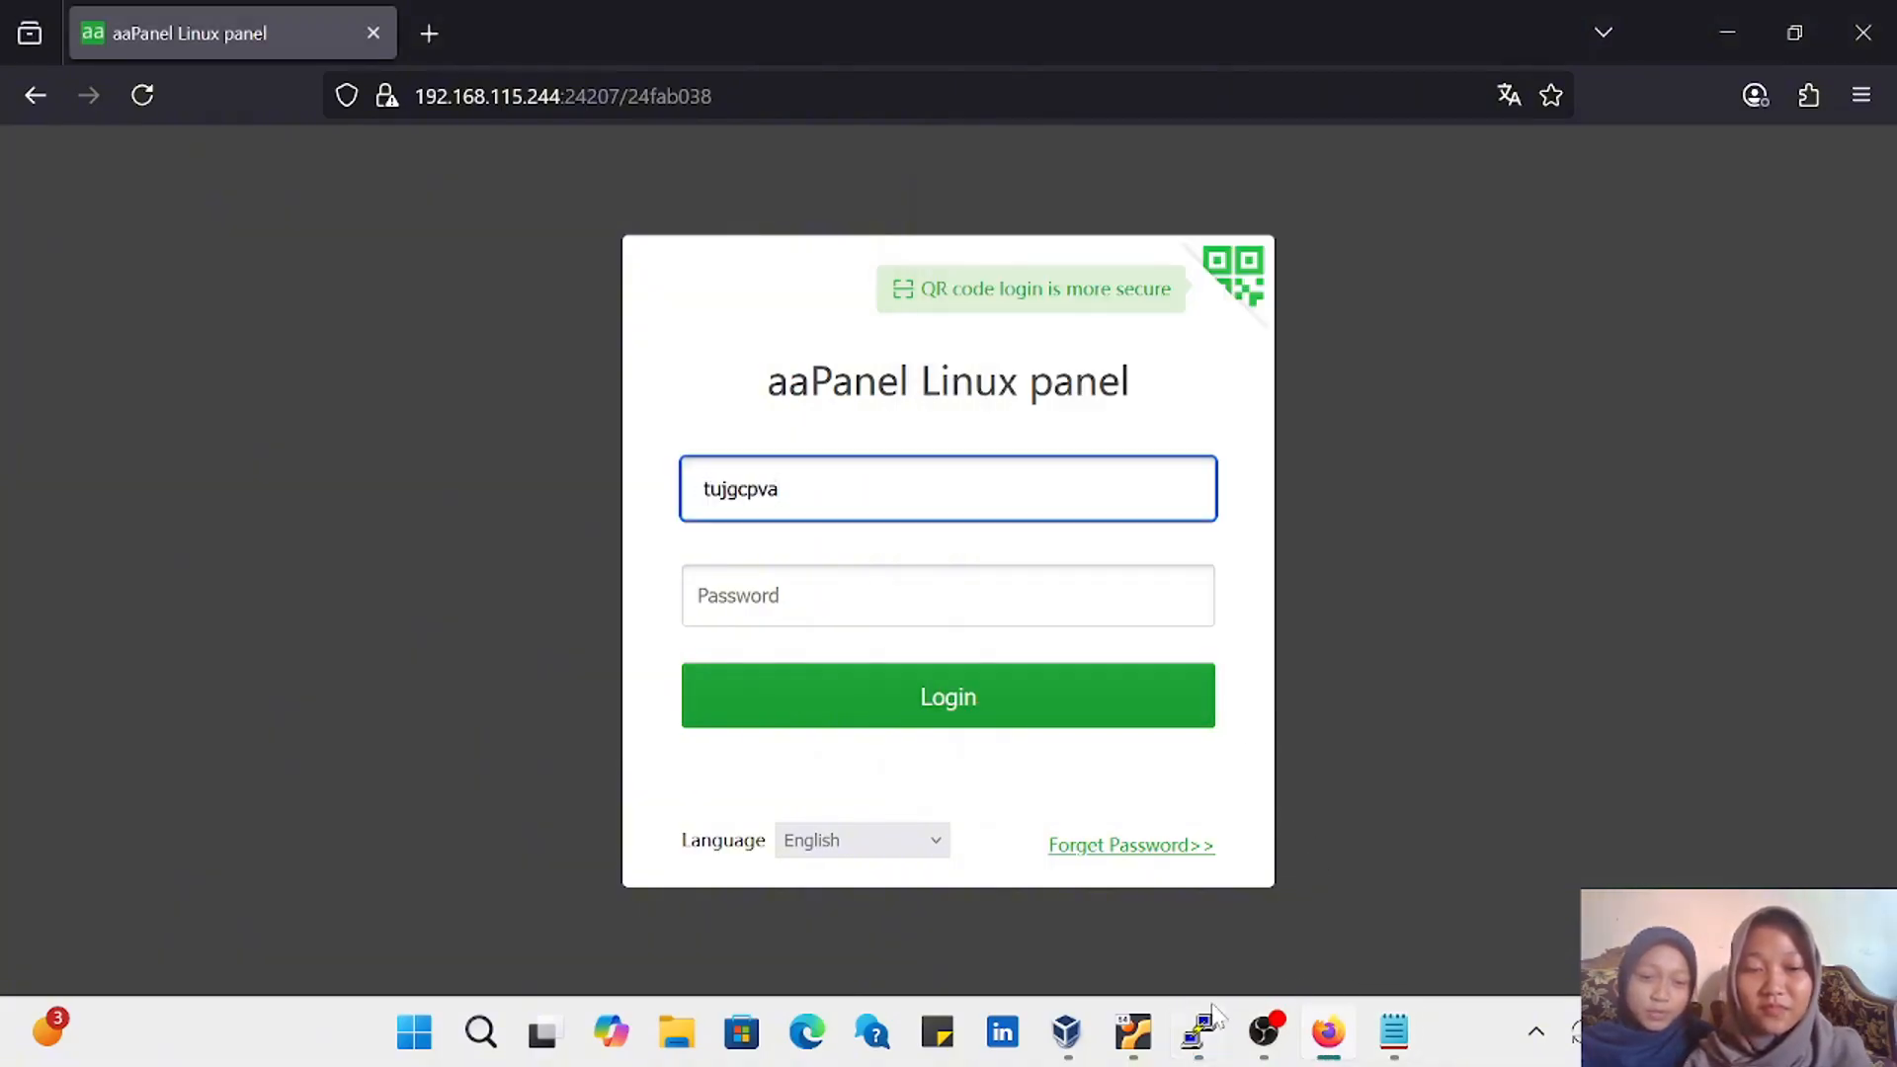
- Copy the generated password into the Password field and log in
left_click(1199, 1032)
key("ctrl+c")
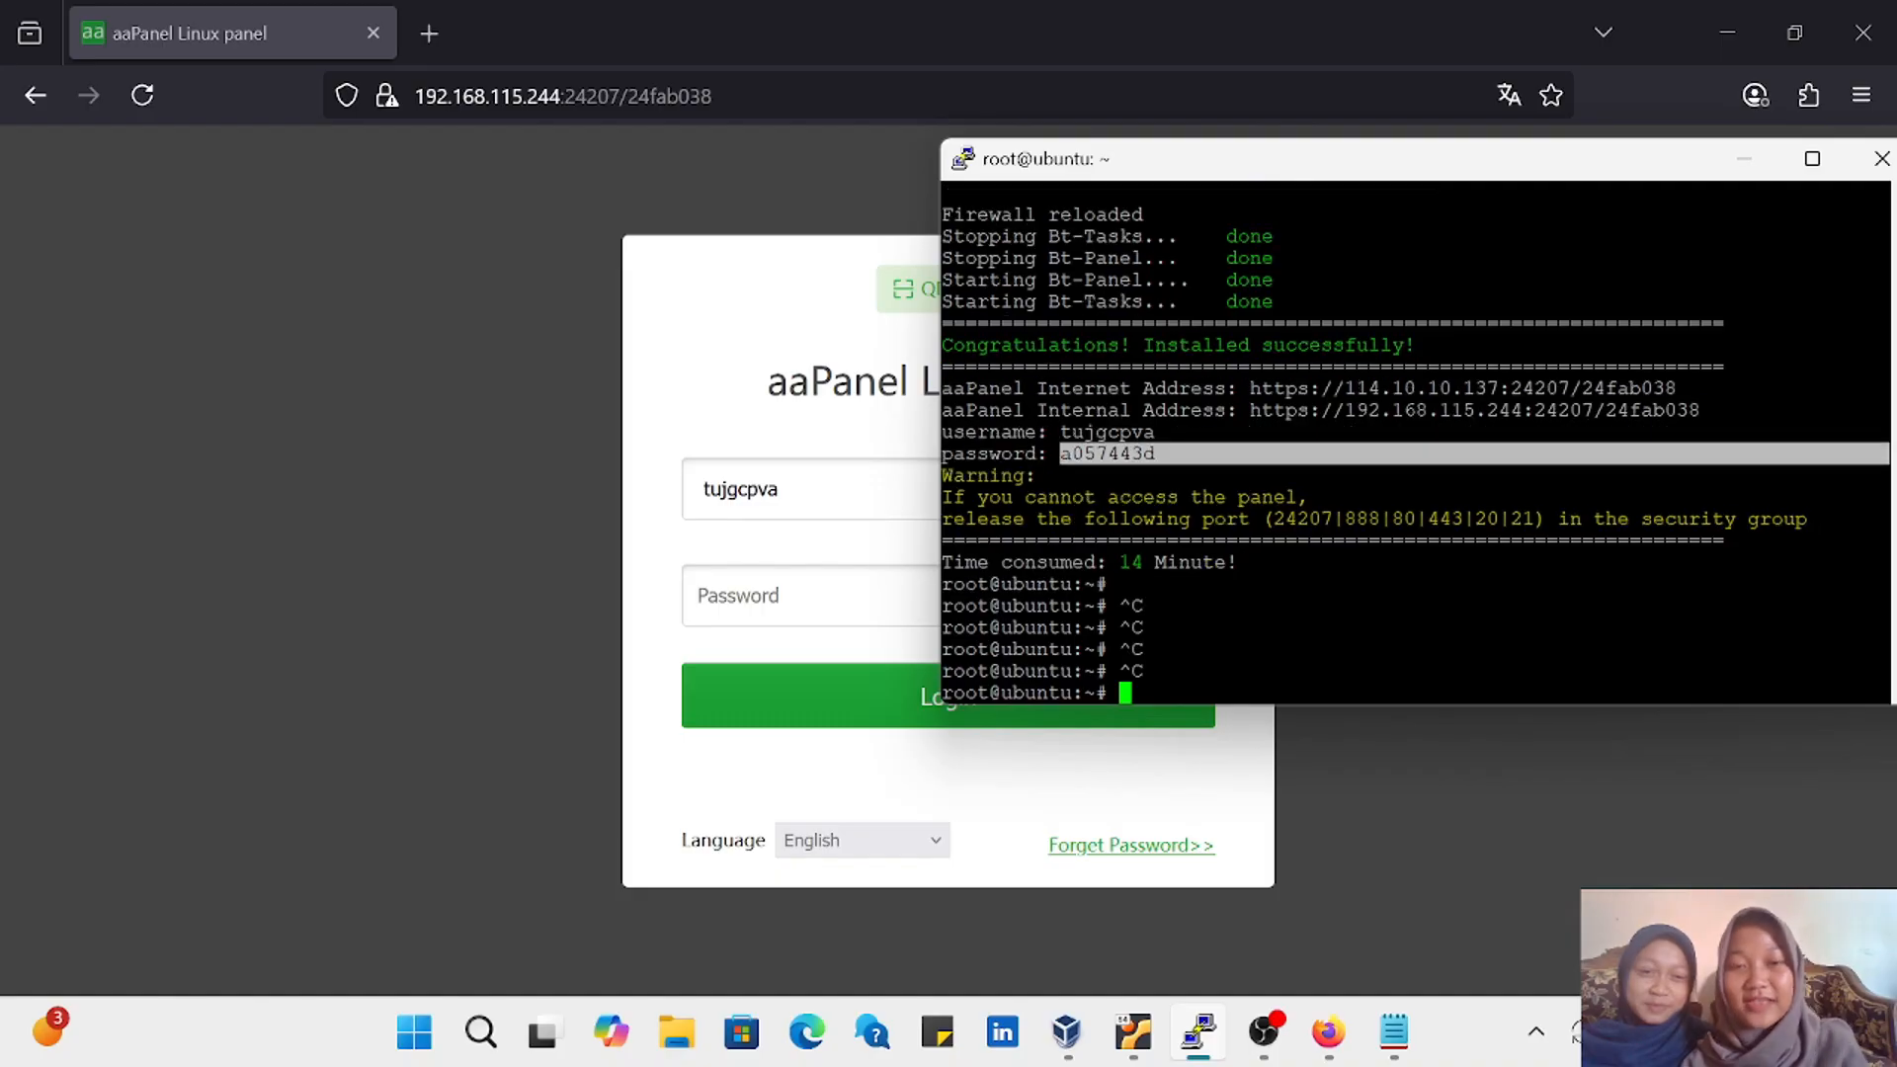
left_click(828, 596)
key("ctrl+v")
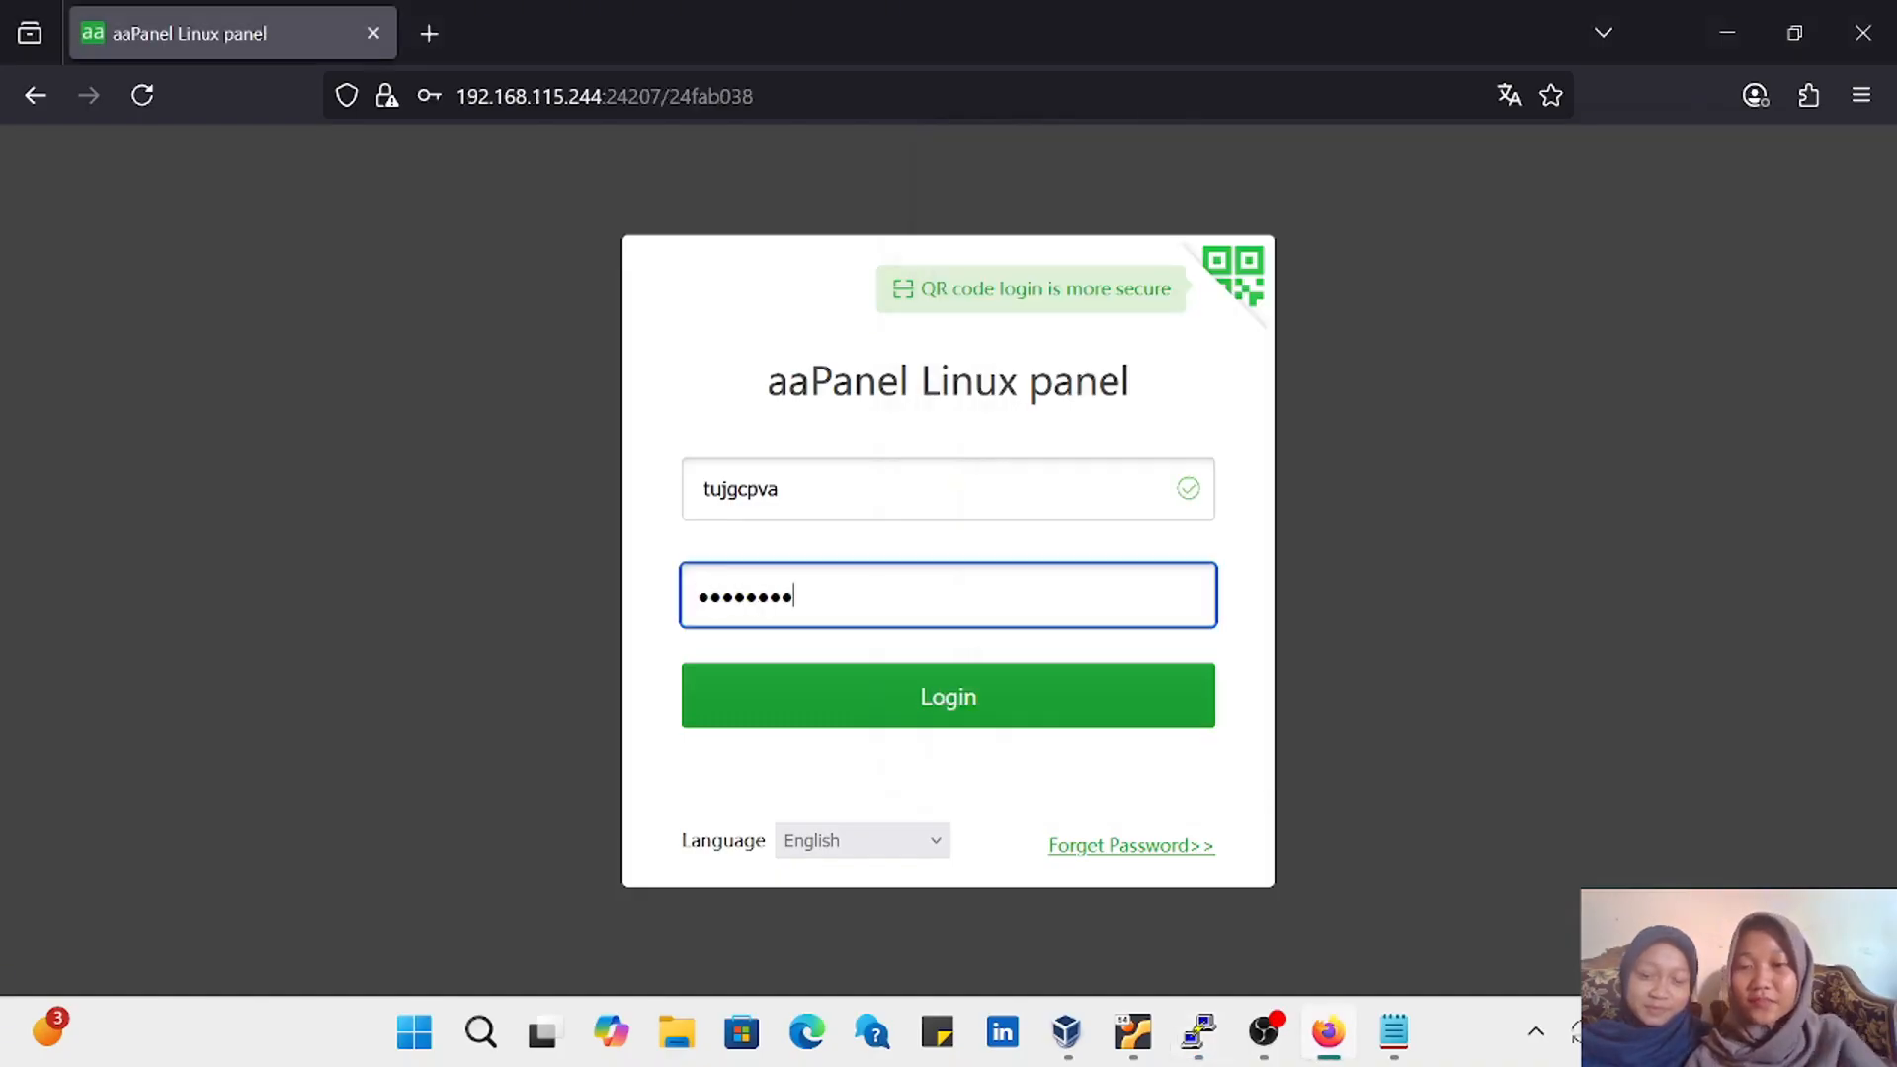
left_click(947, 700)
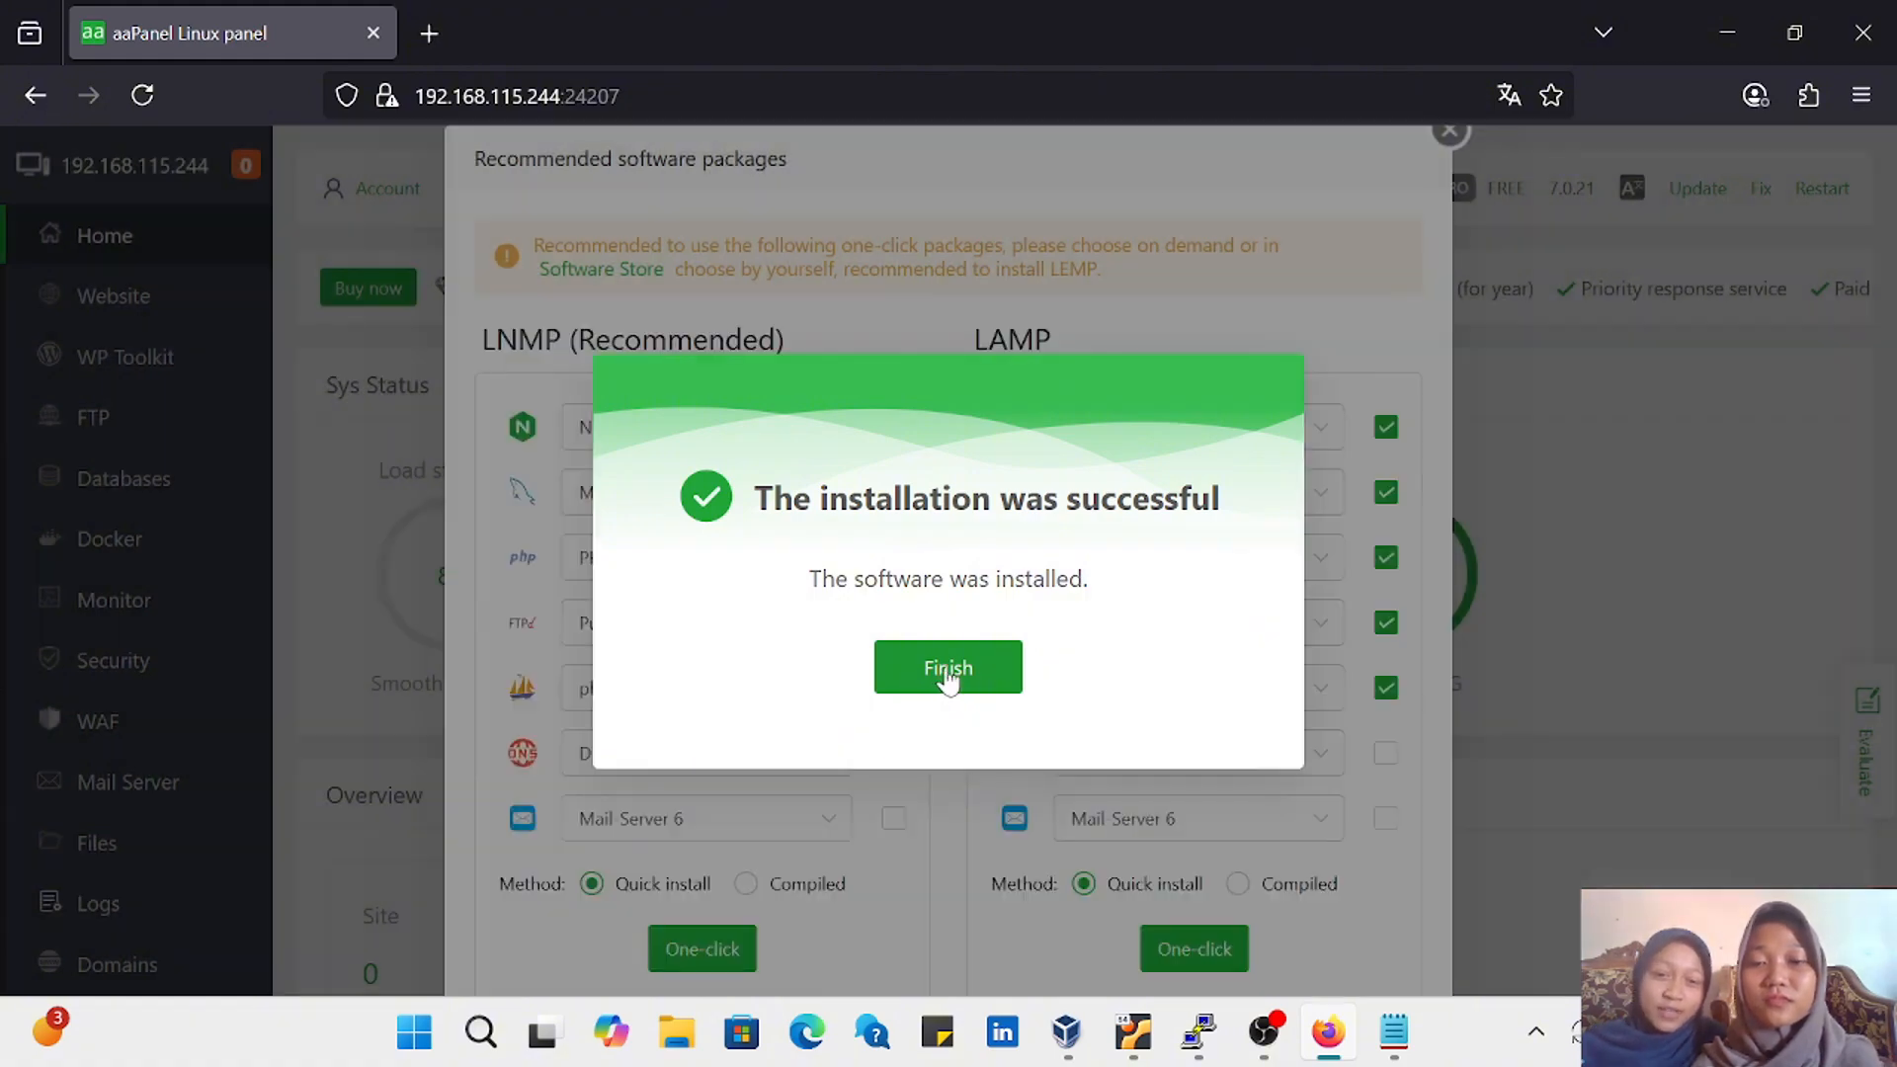
- Dismiss the success message and start the One-click LNMP install with Nginx 1.24, MariaDB 10.11, PHP 8.3
left_click(946, 672)
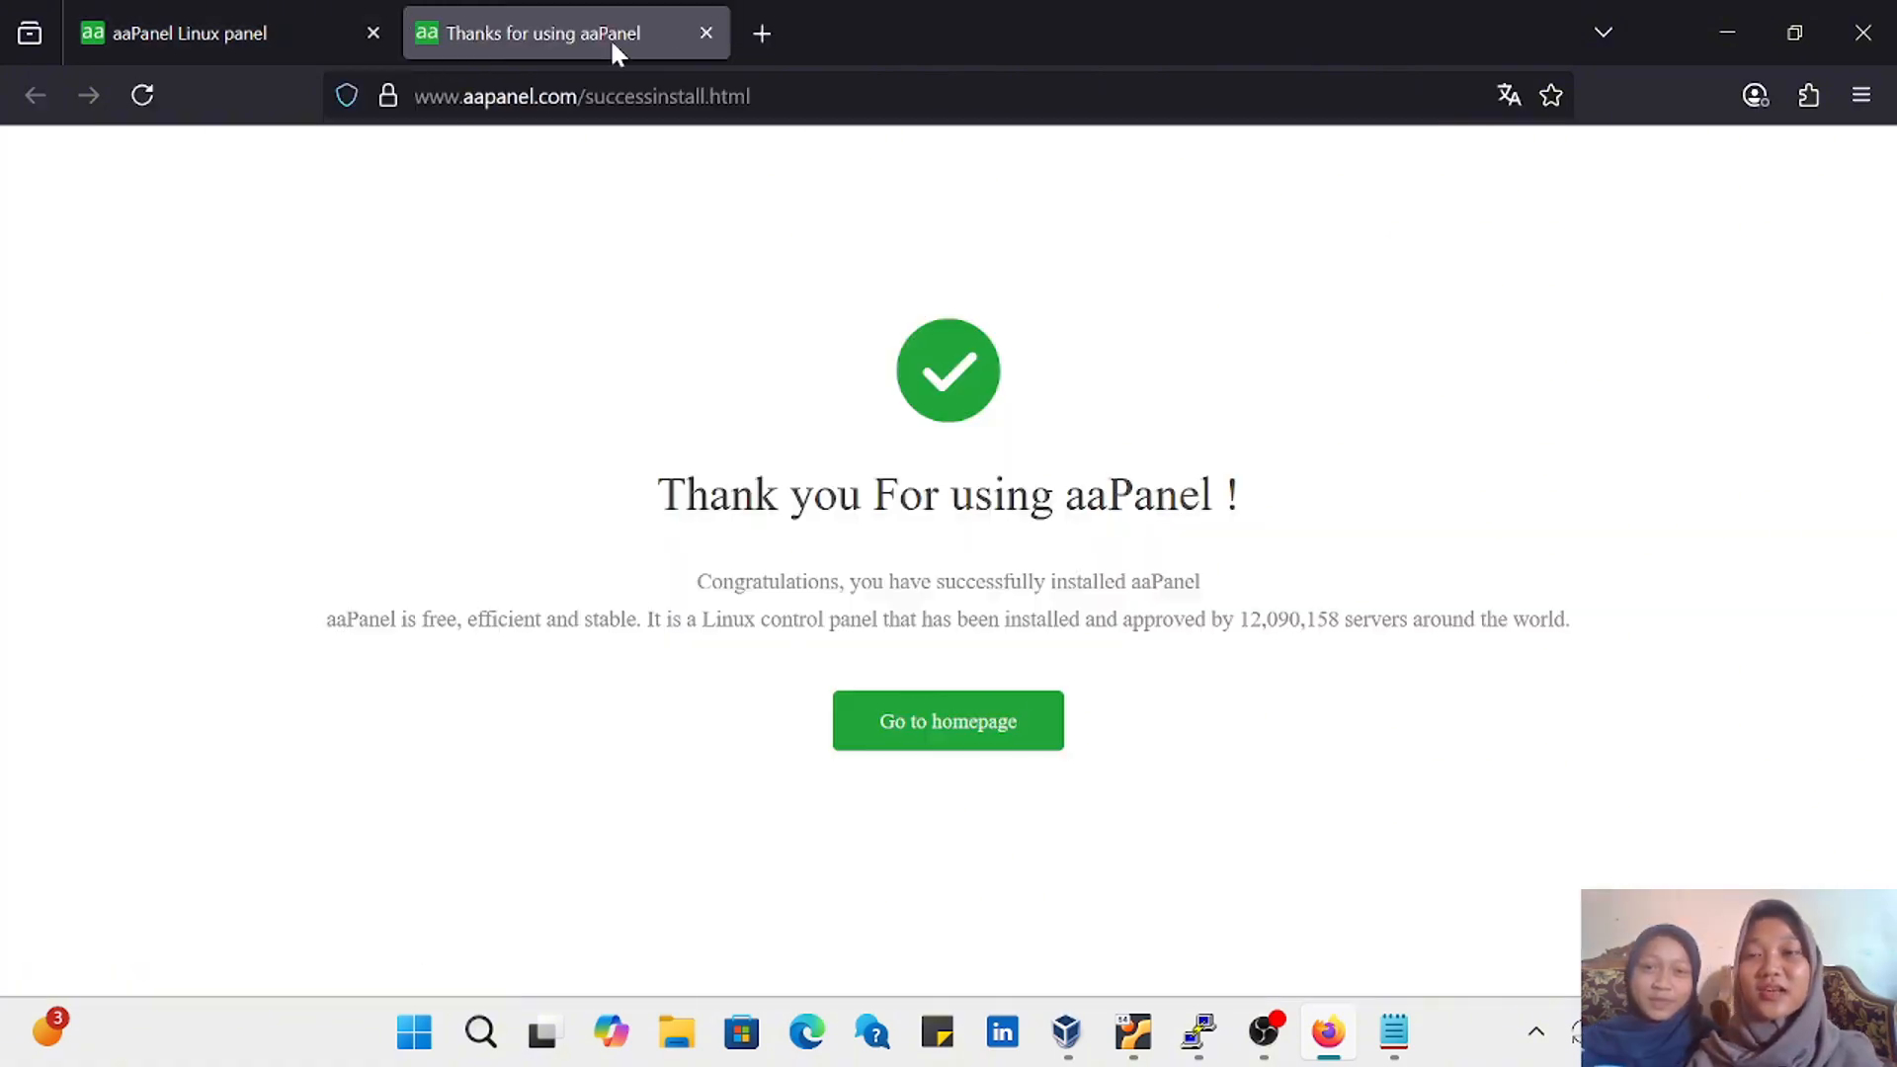
left_click(169, 10)
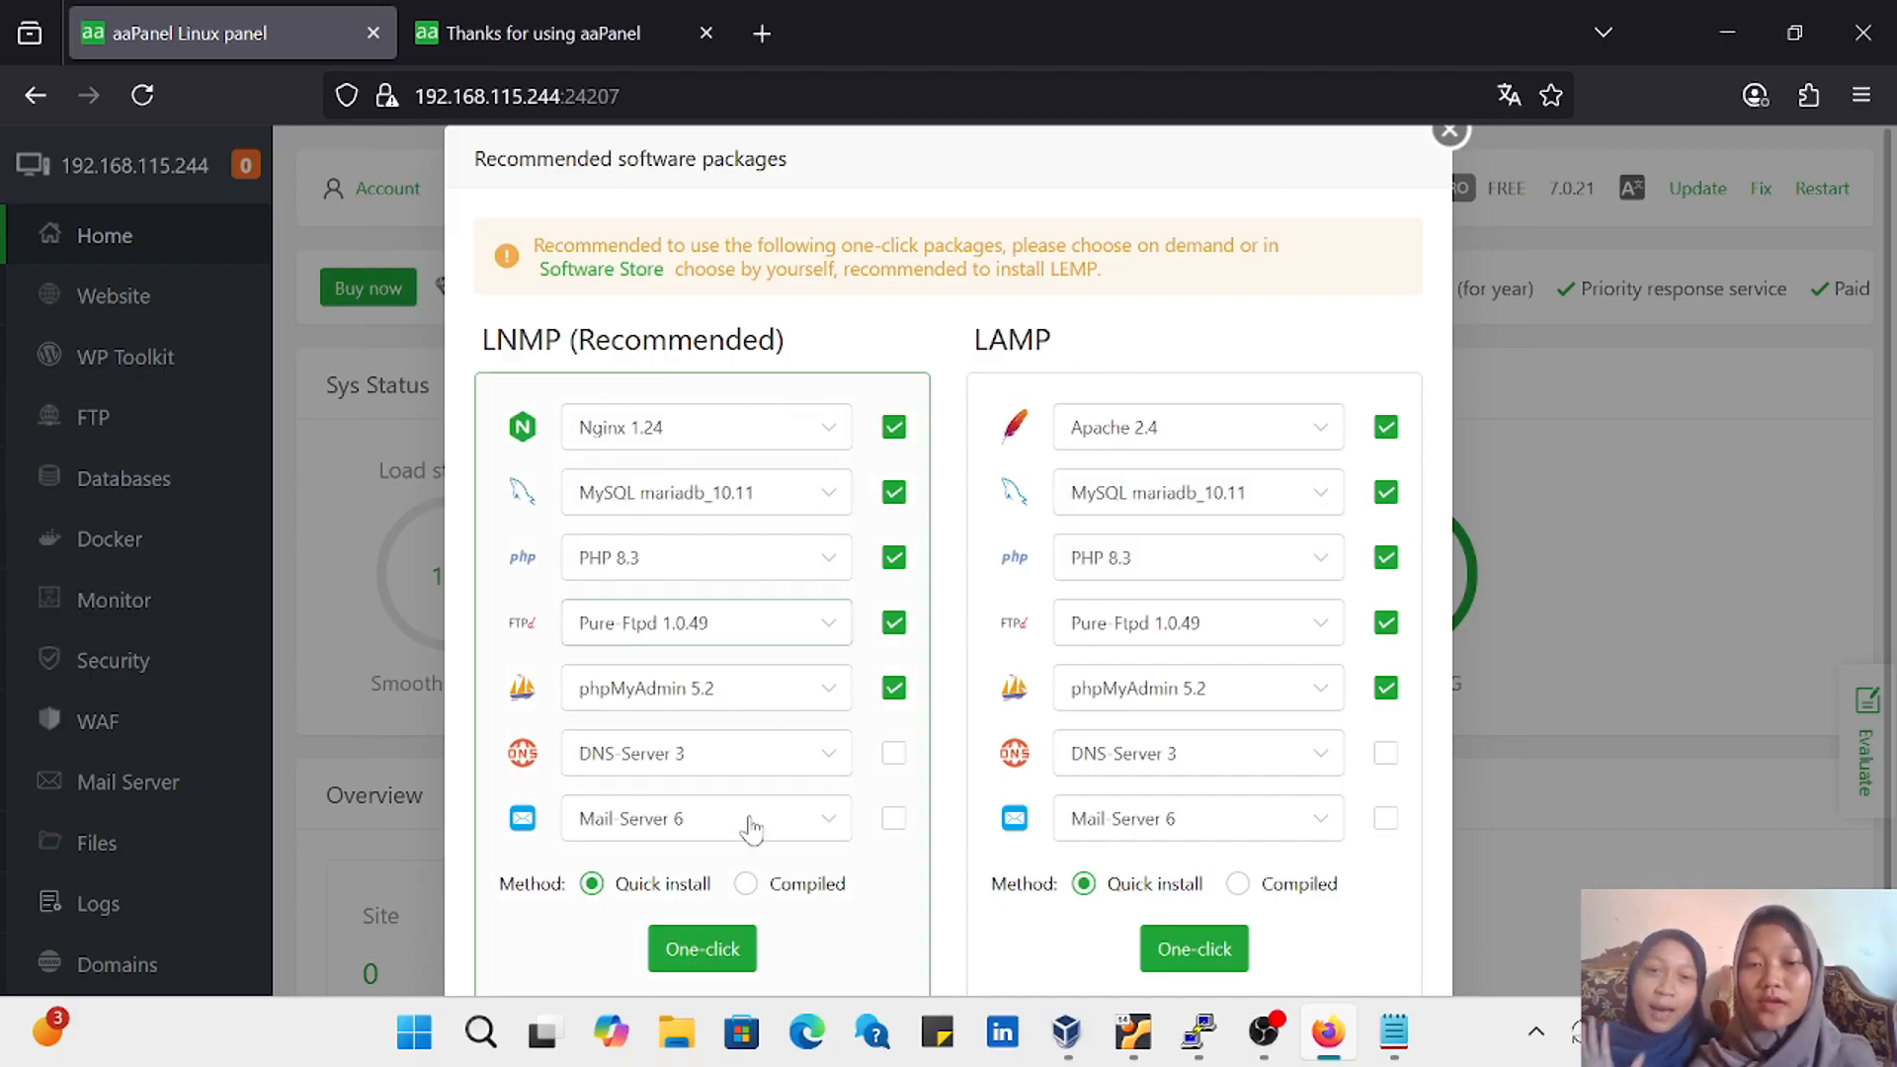
scroll(750, 835, "down", 1)
scroll(773, 736, "up", 1)
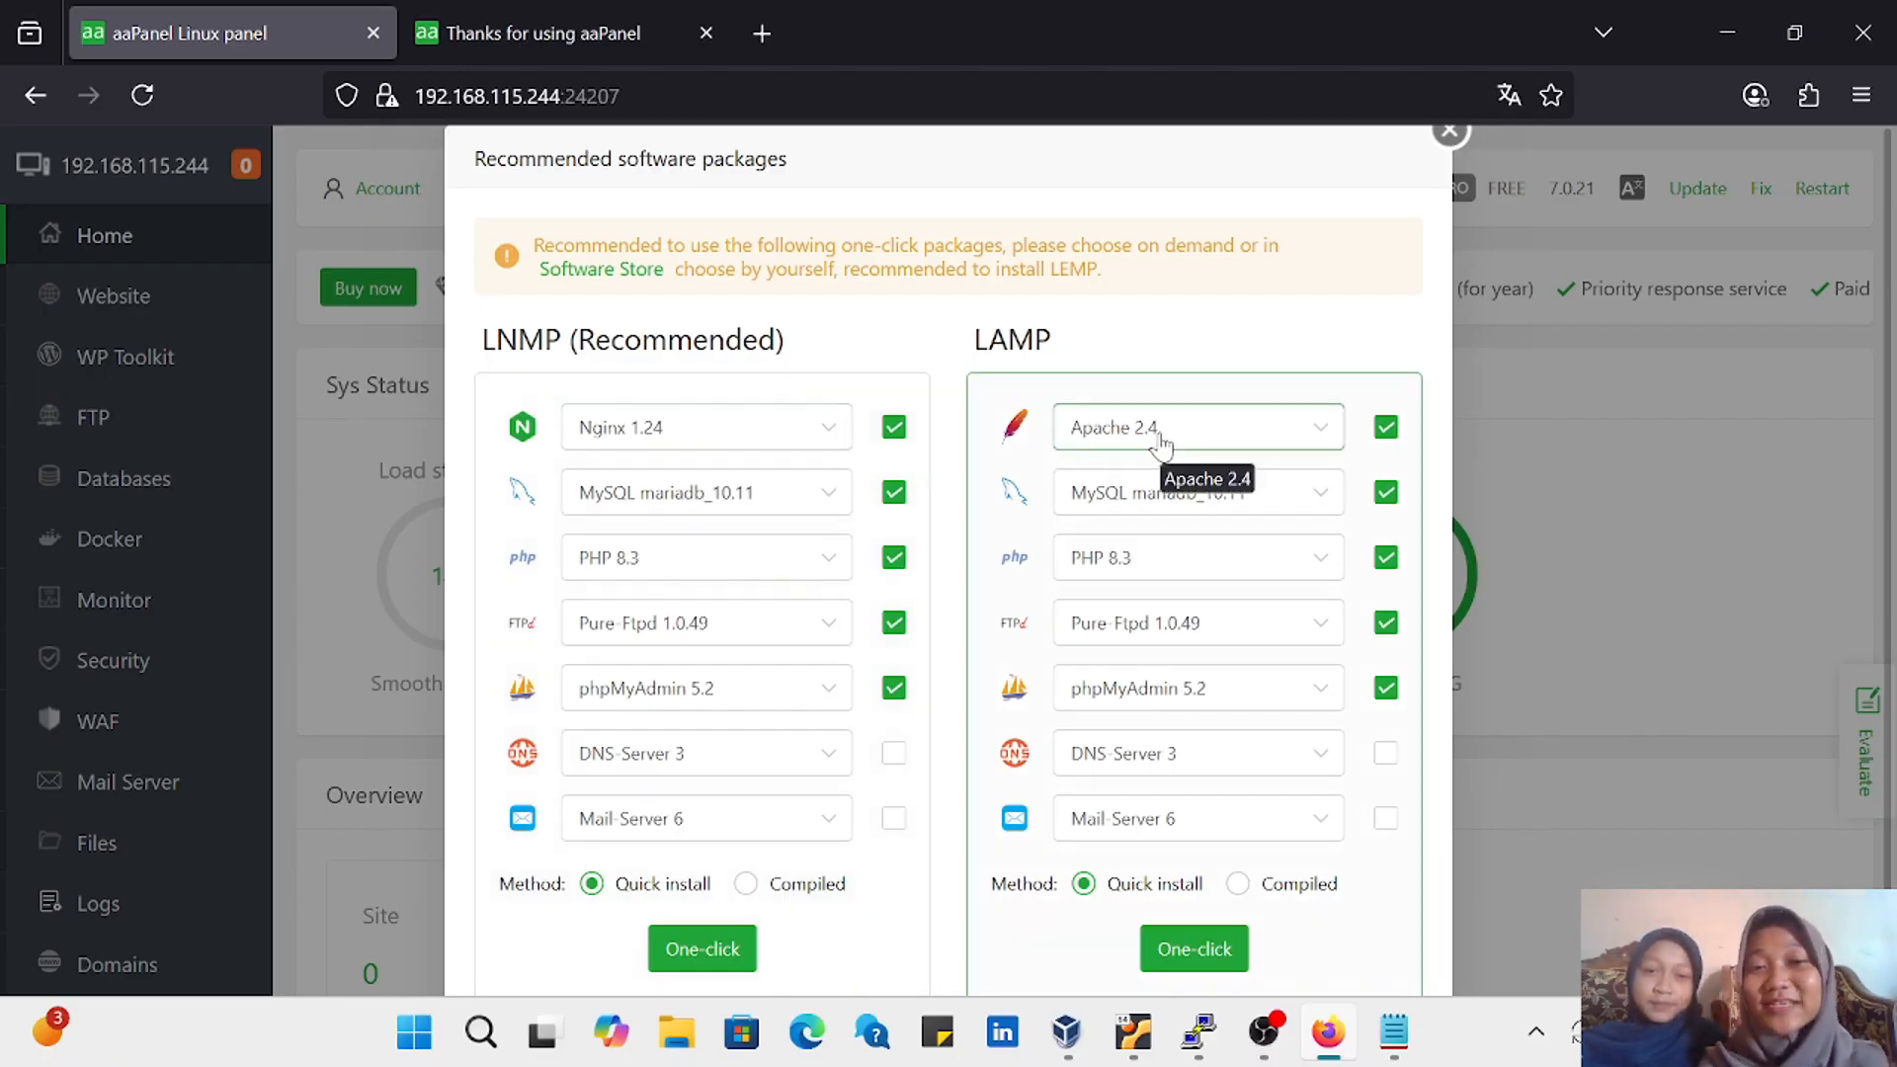
scroll(775, 761, "down", 1)
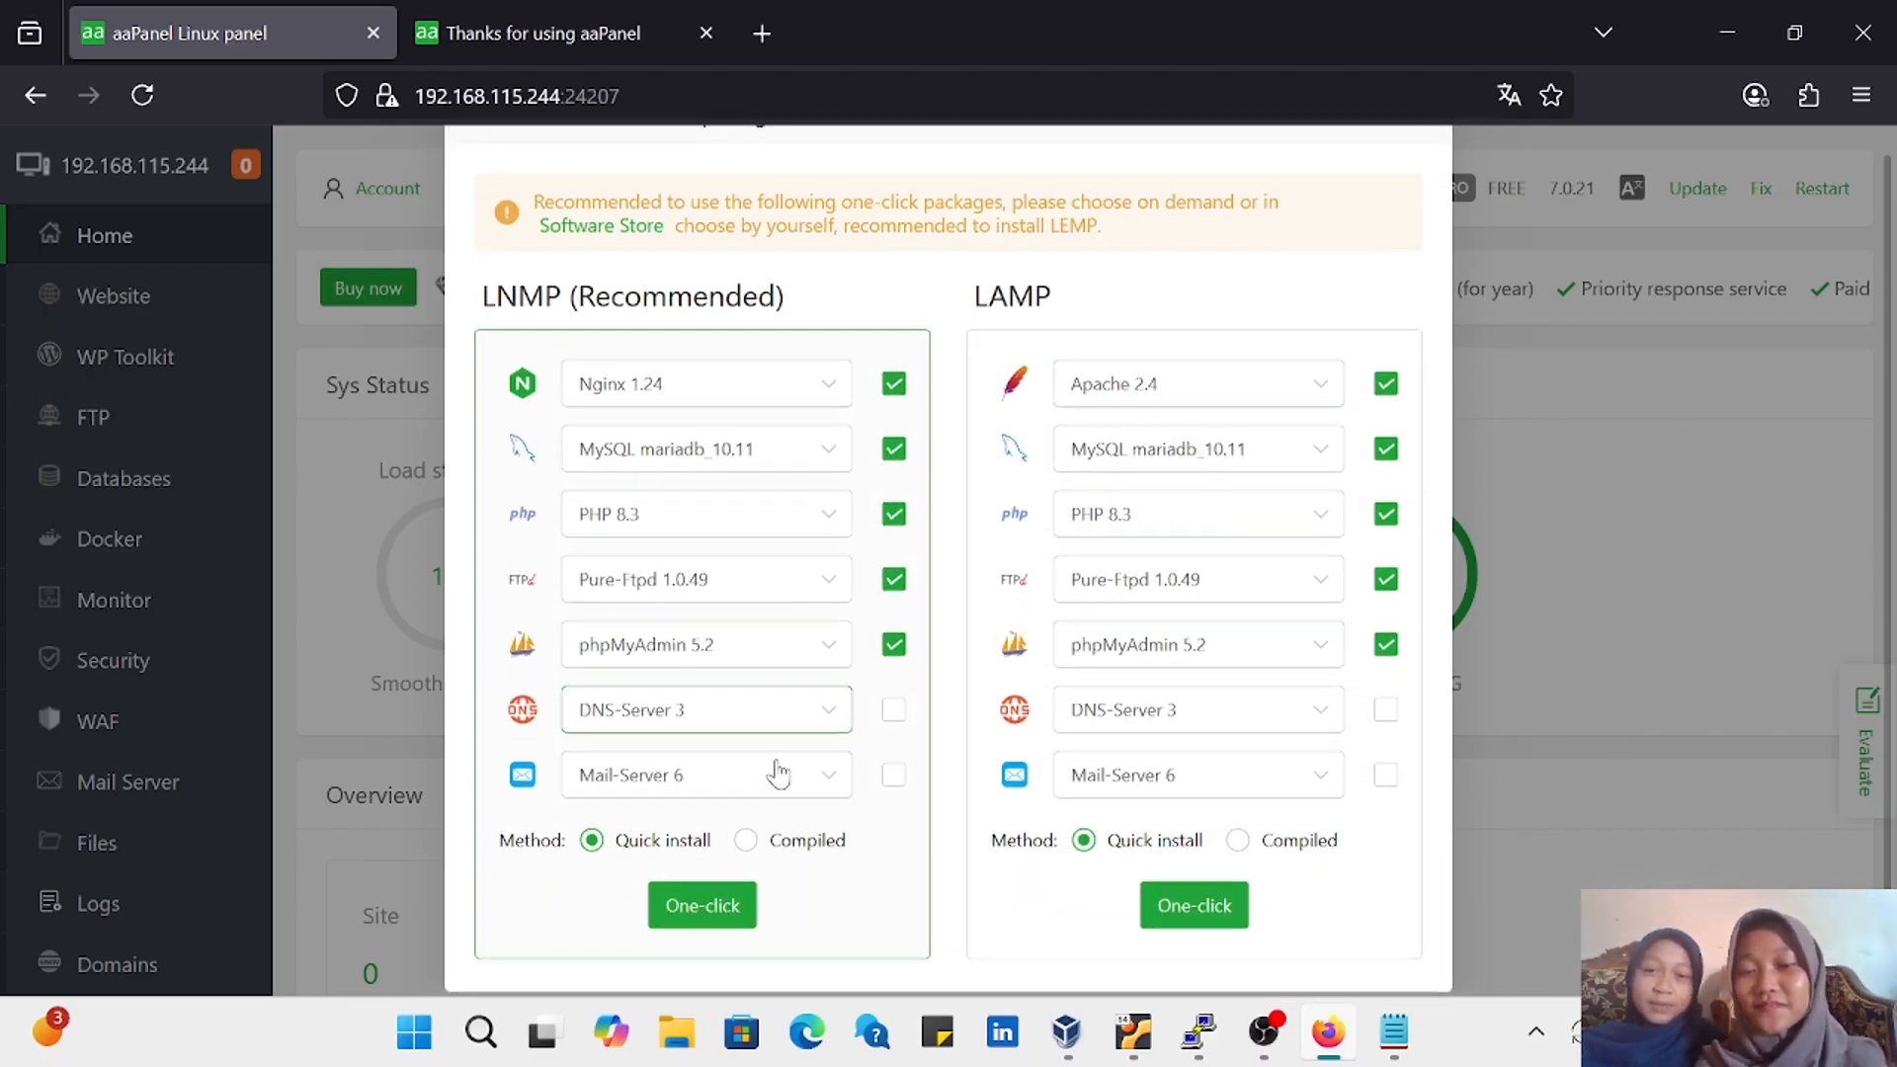
left_click(703, 909)
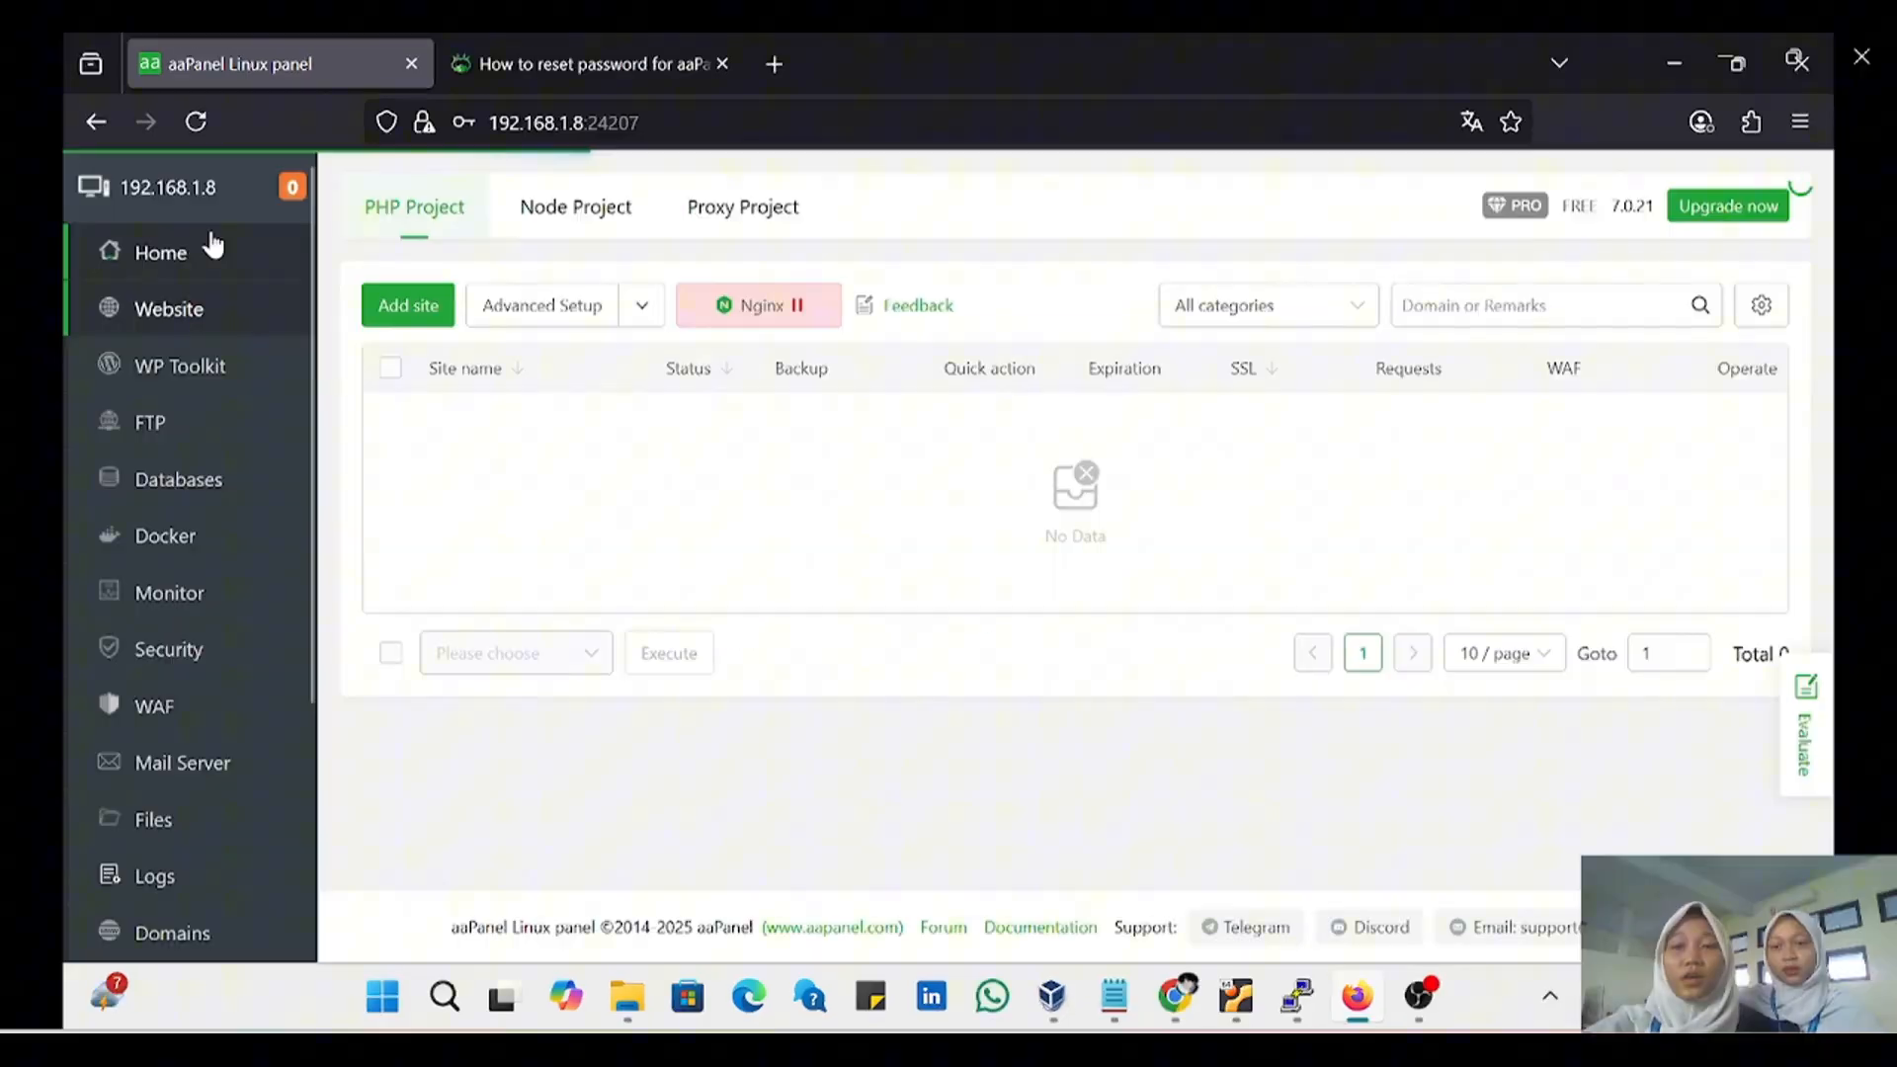
left_click(211, 246)
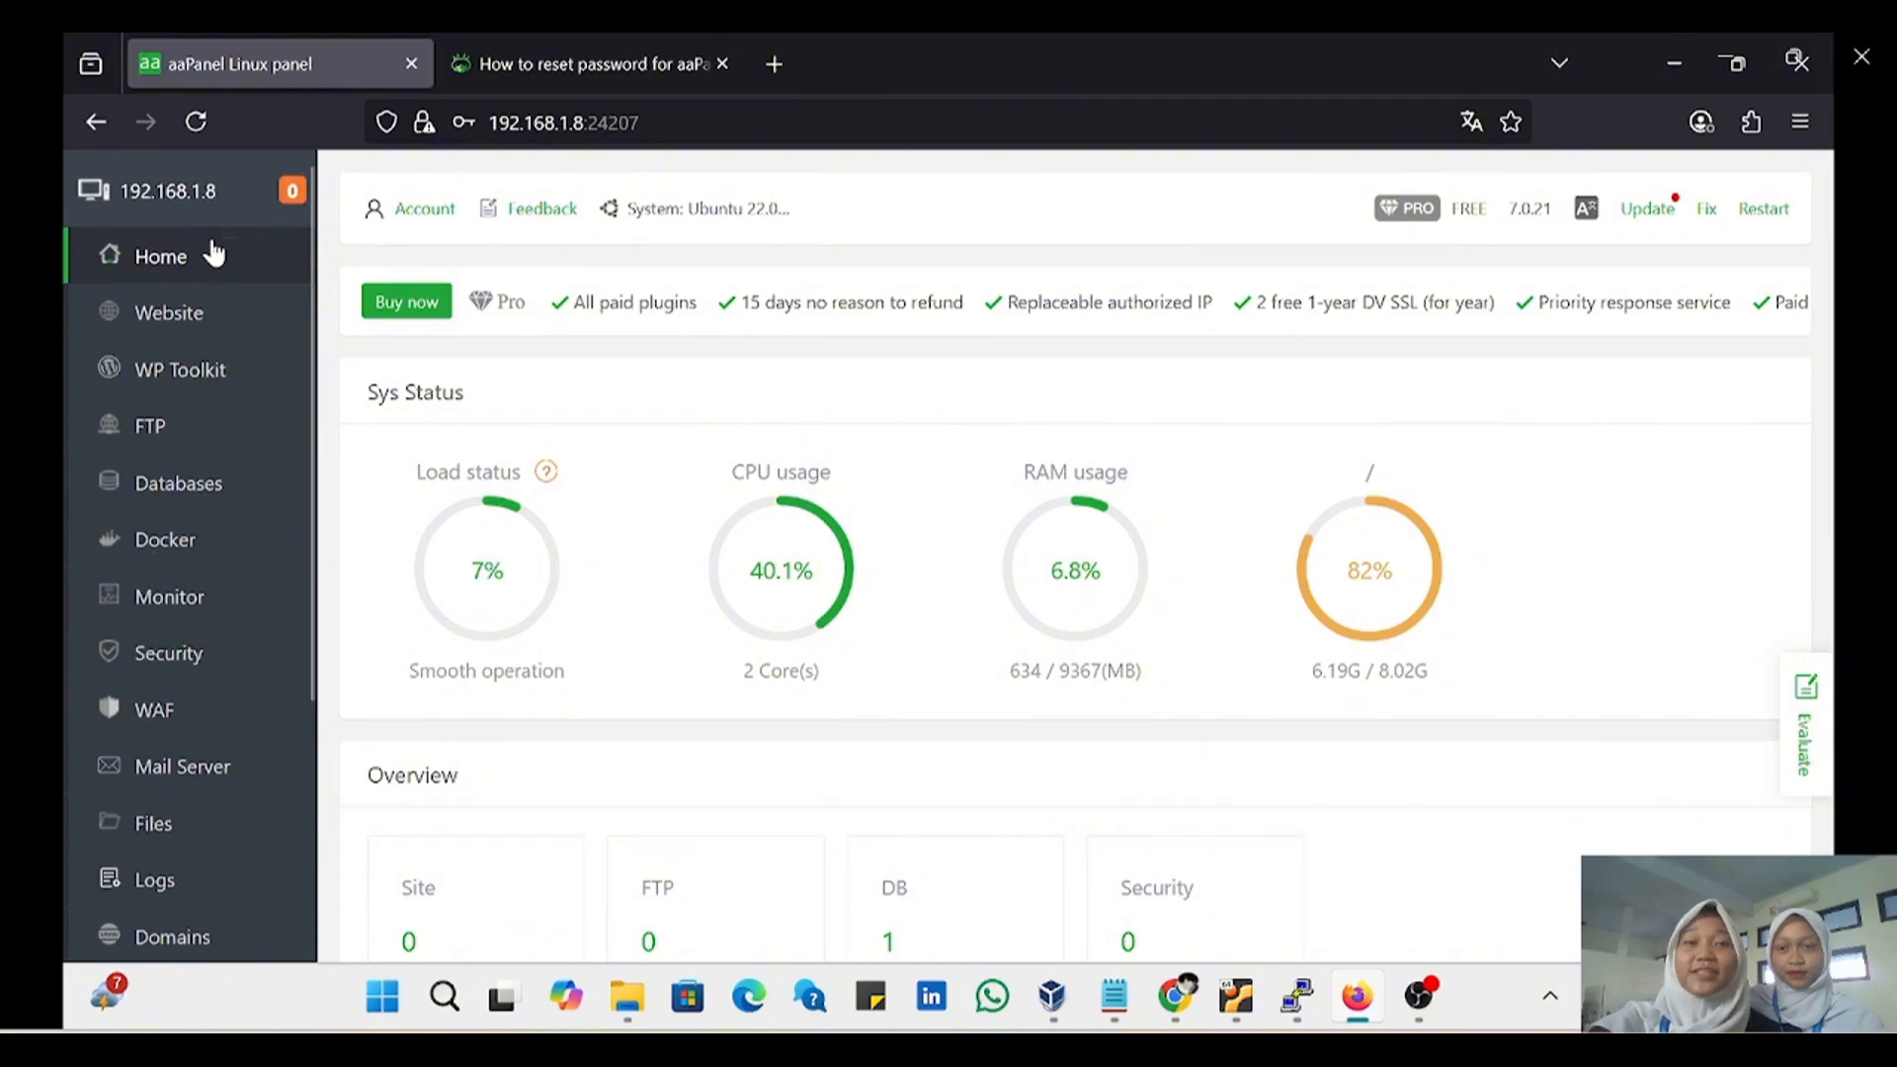
- Scroll through the home dashboard and open the Website list
scroll(213, 249, "down", 1)
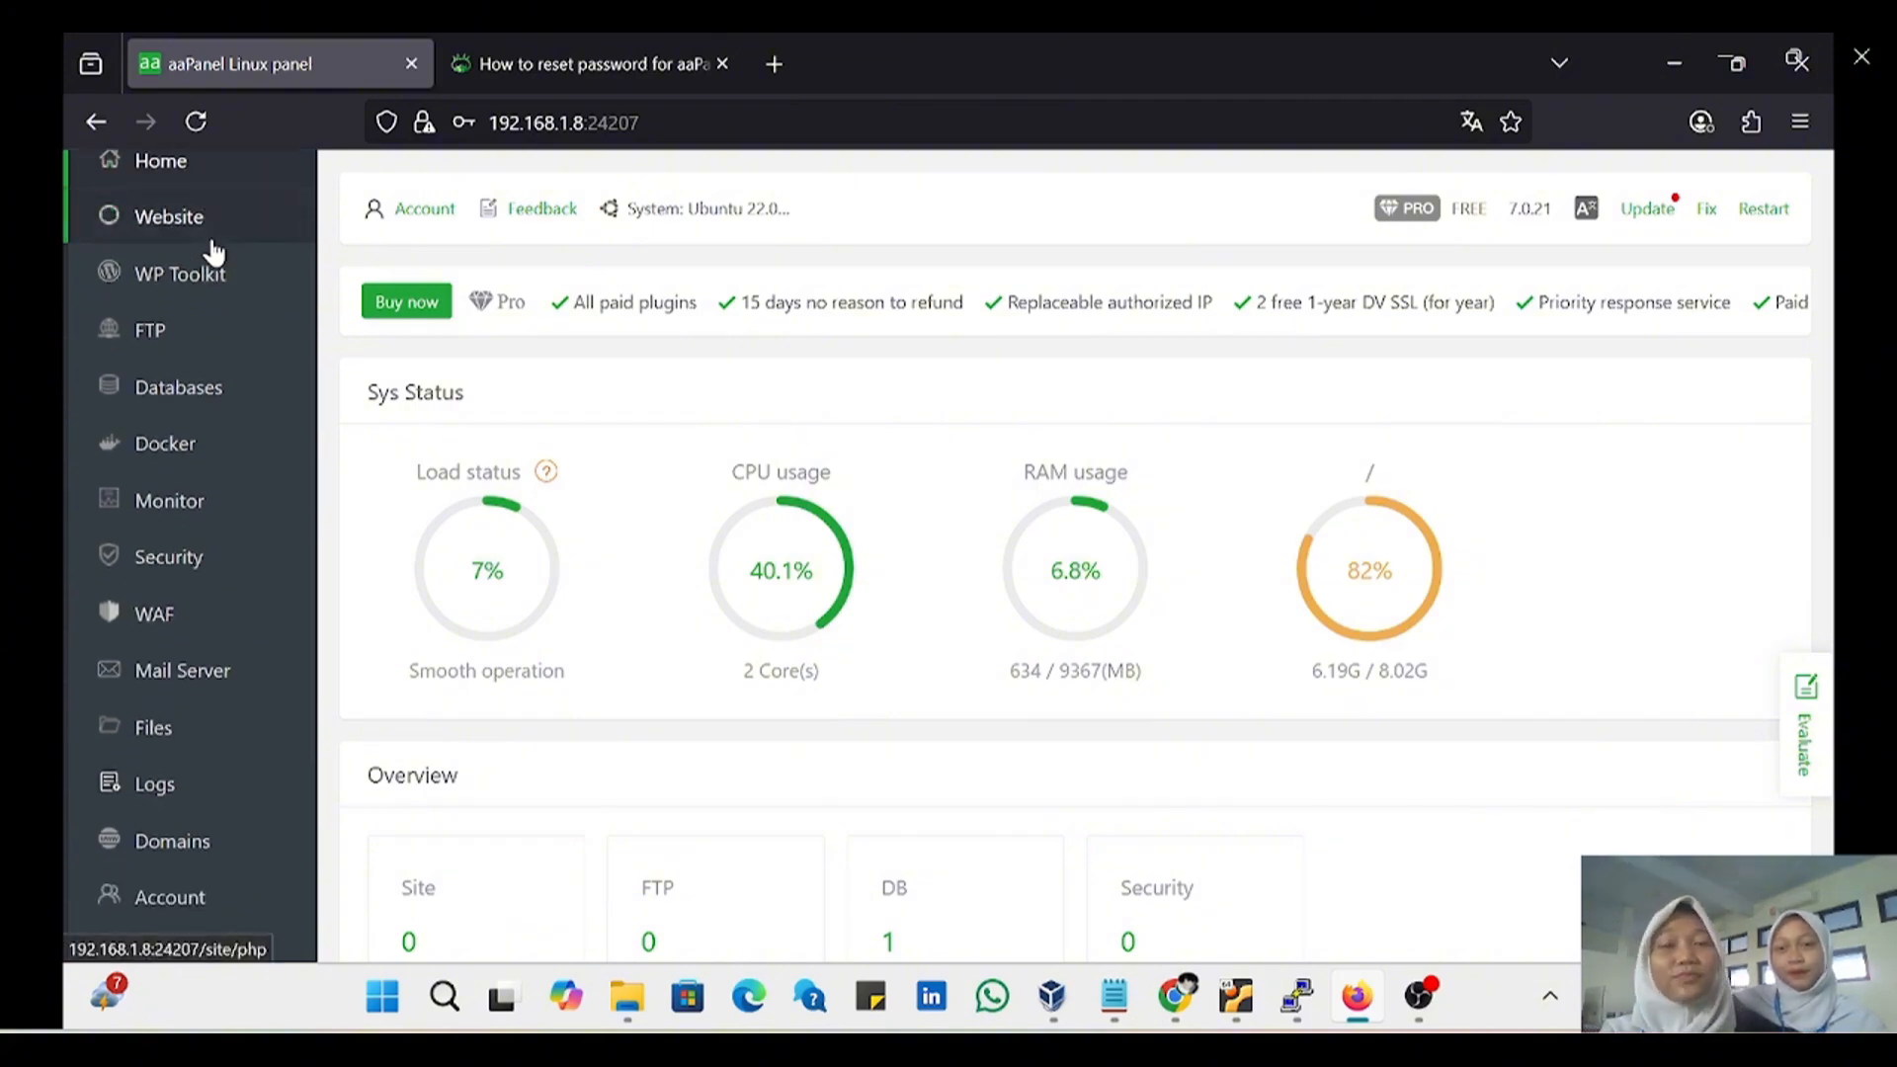
scroll(591, 530, "down", 5)
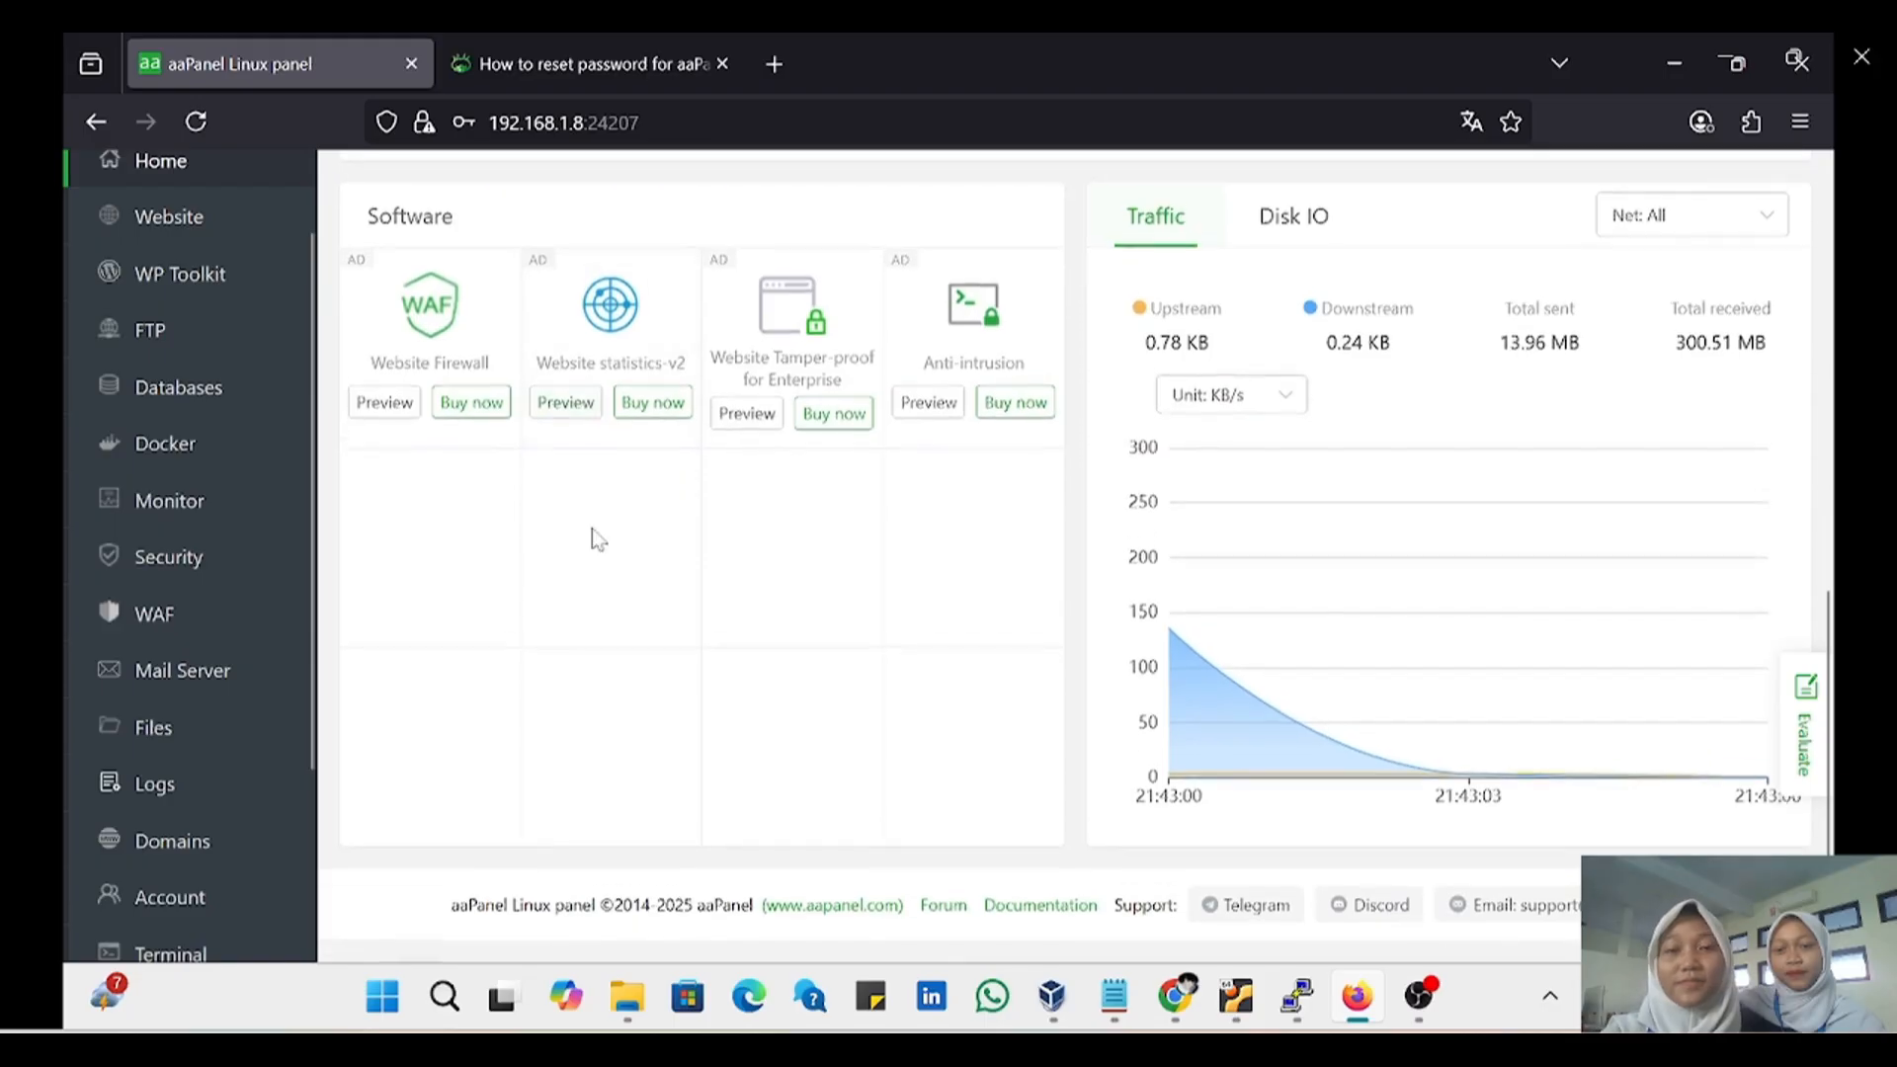
scroll(591, 532, "up", 5)
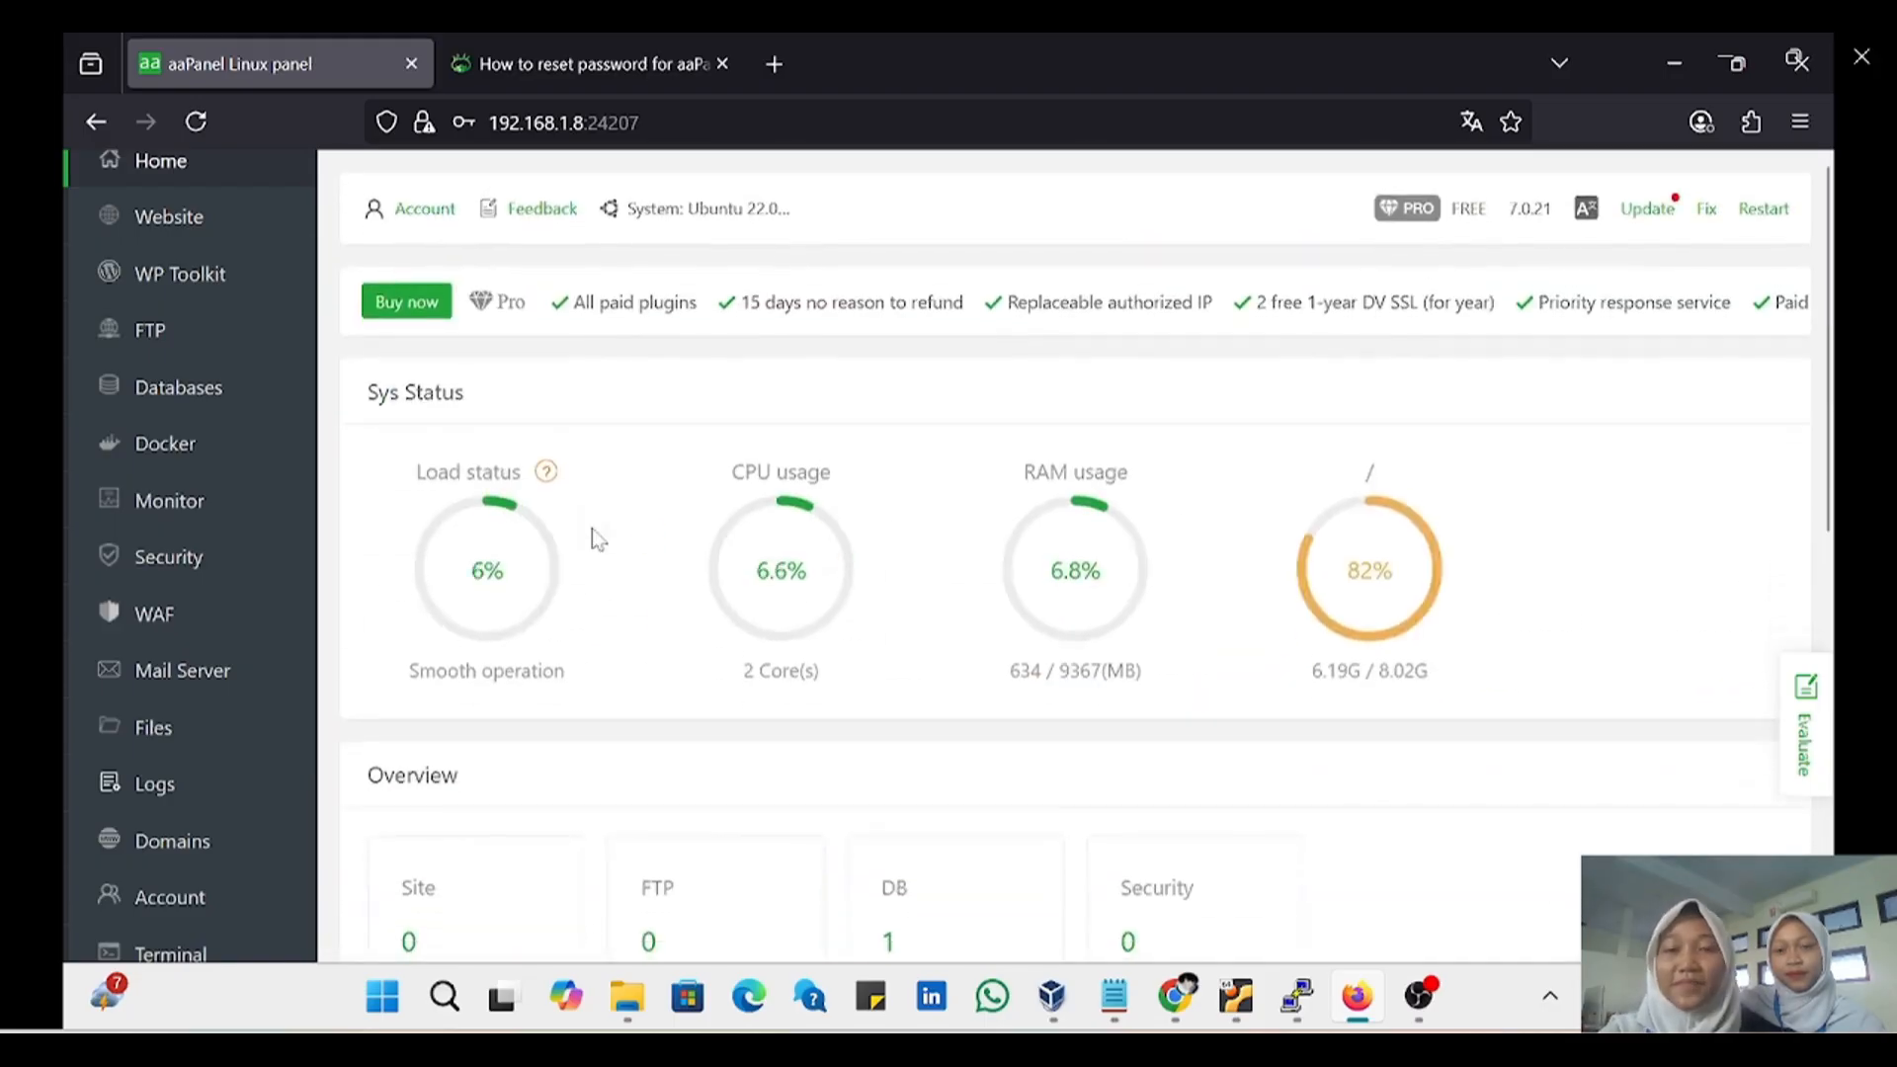
scroll(591, 530, "down", 2)
scroll(164, 652, "down", 3)
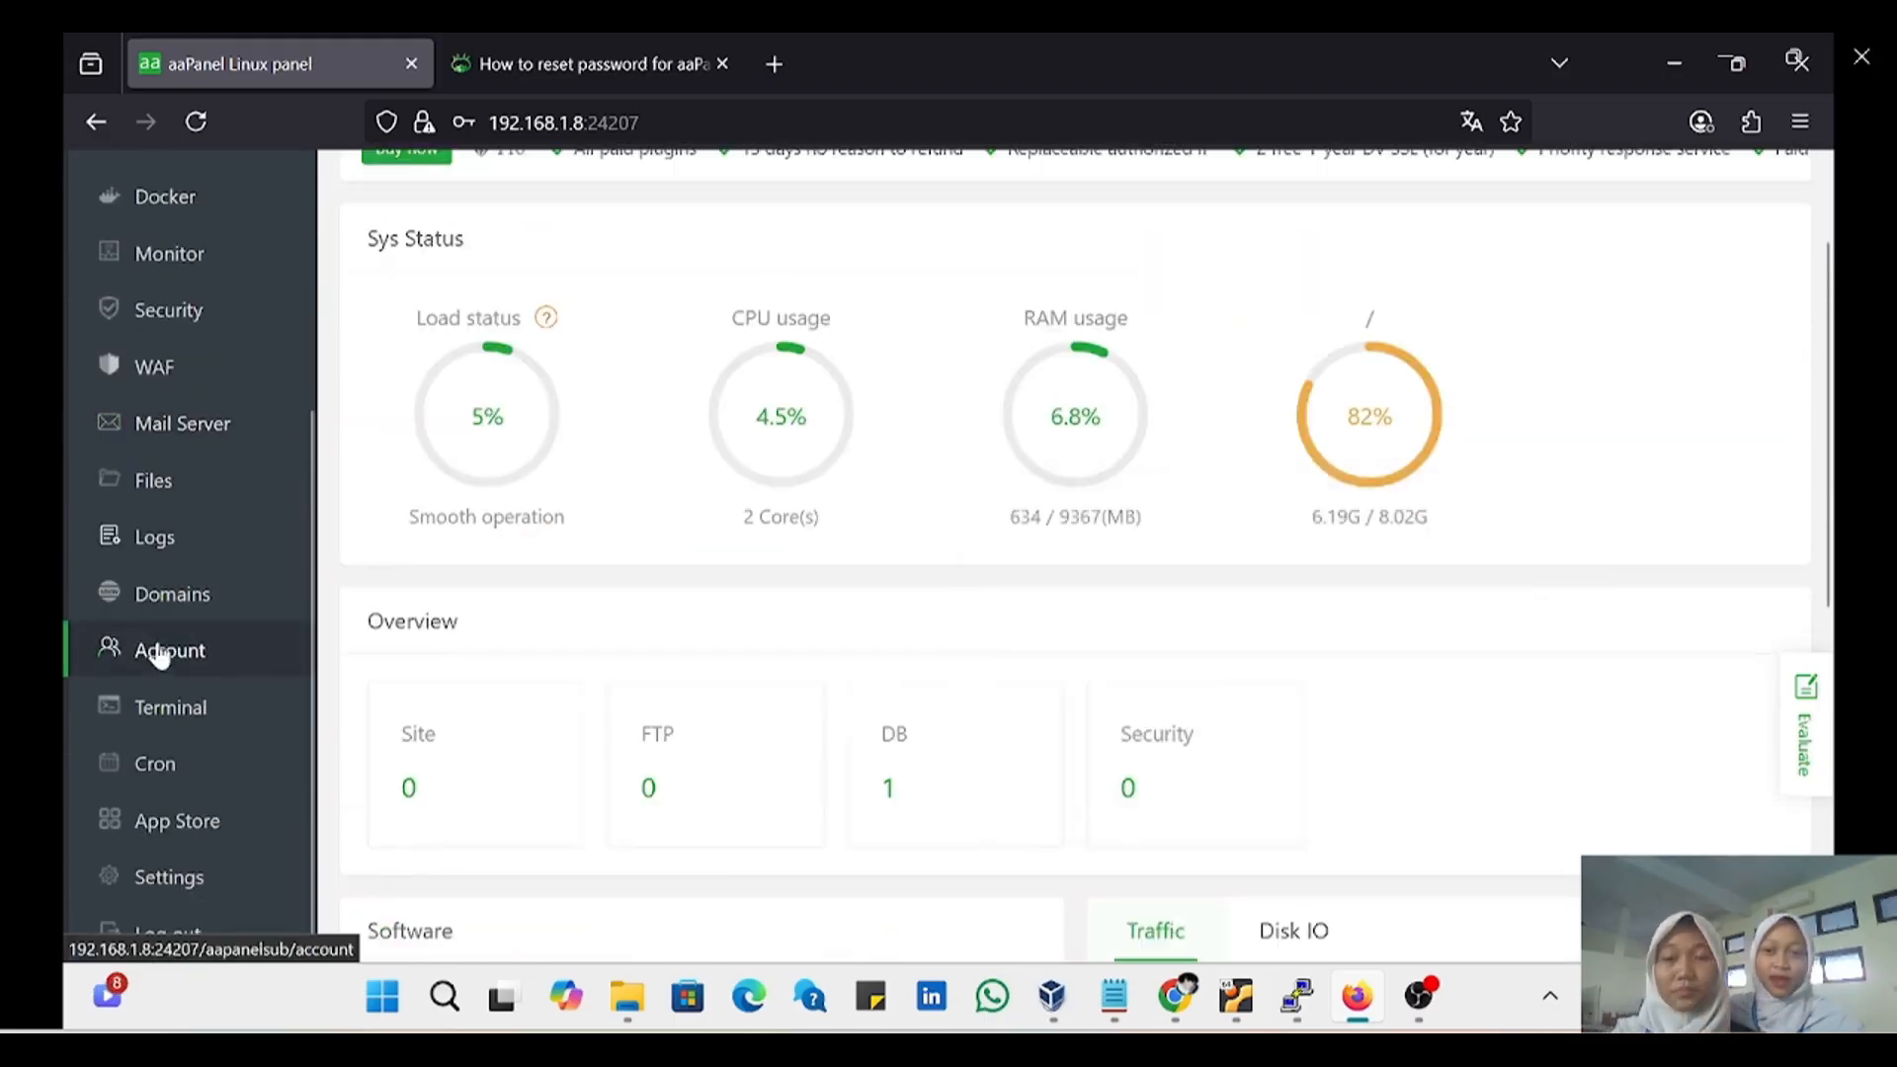
scroll(169, 652, "up", 4)
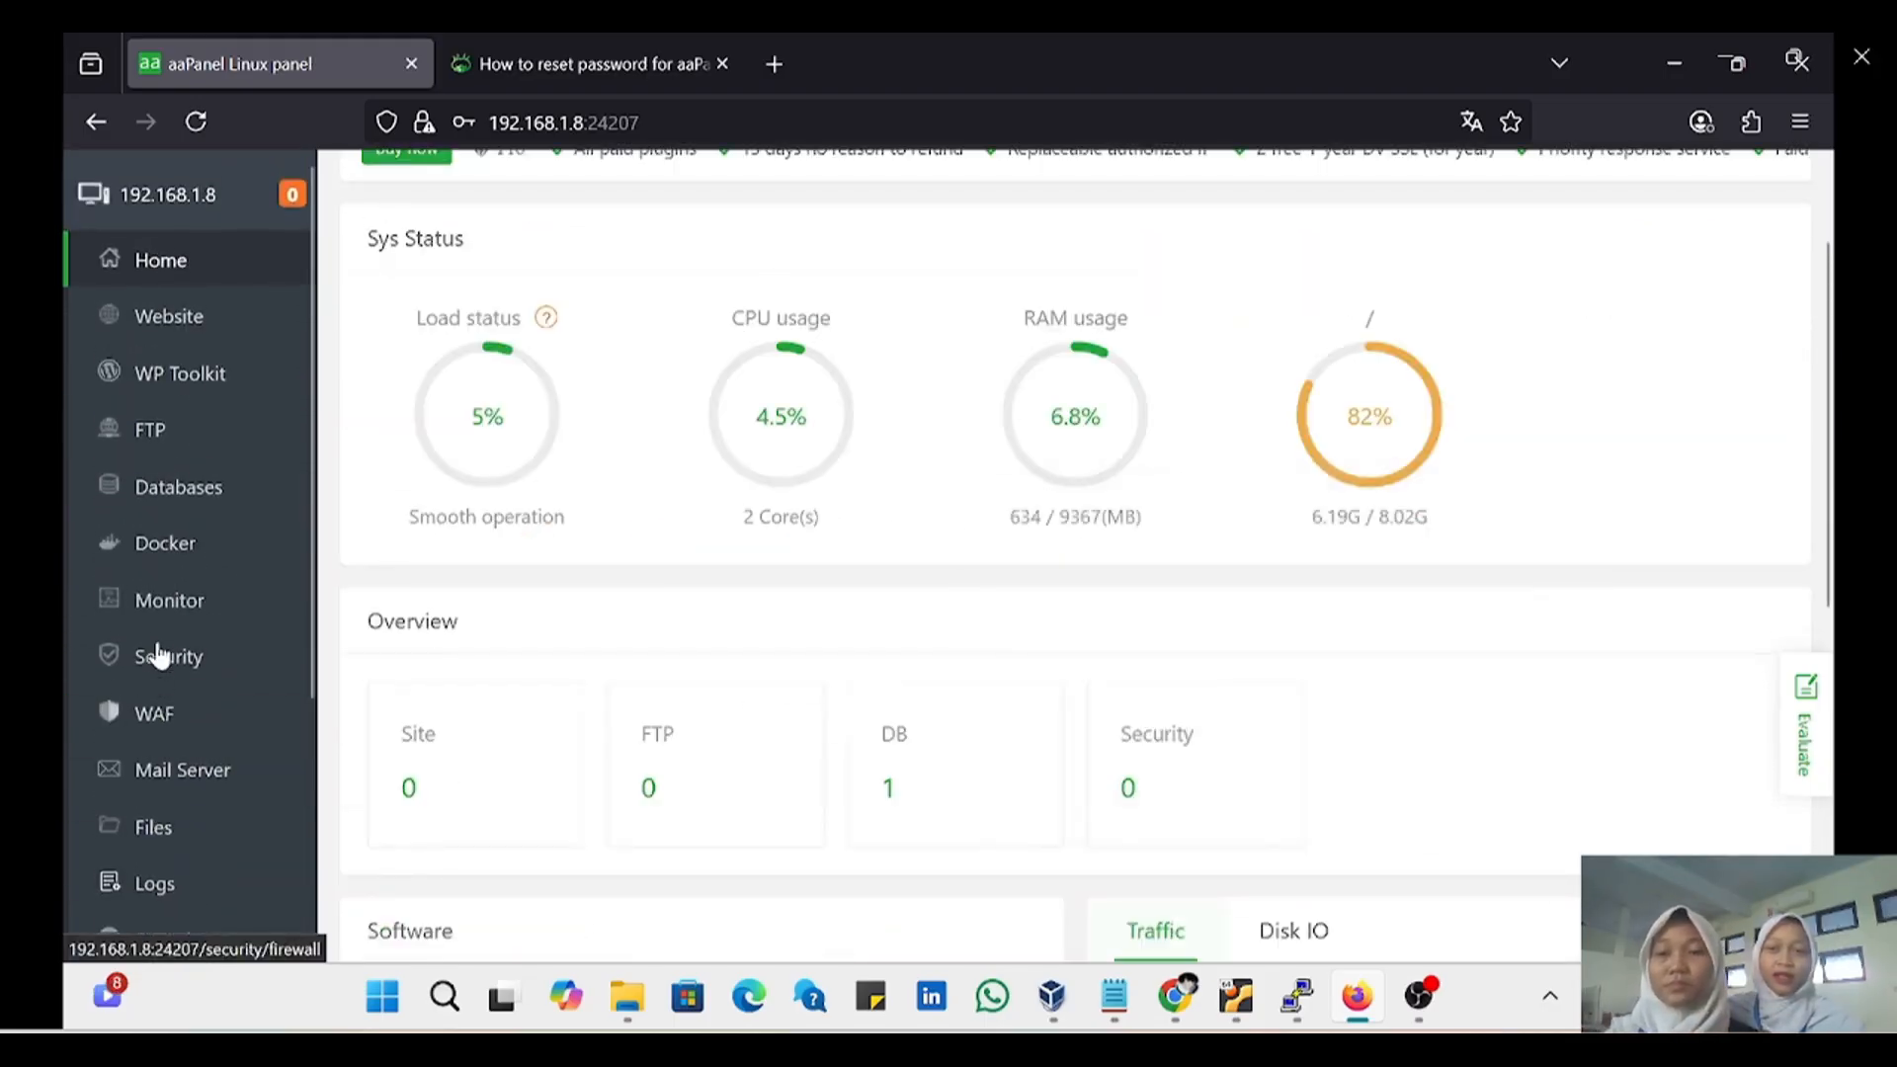
left_click(183, 339)
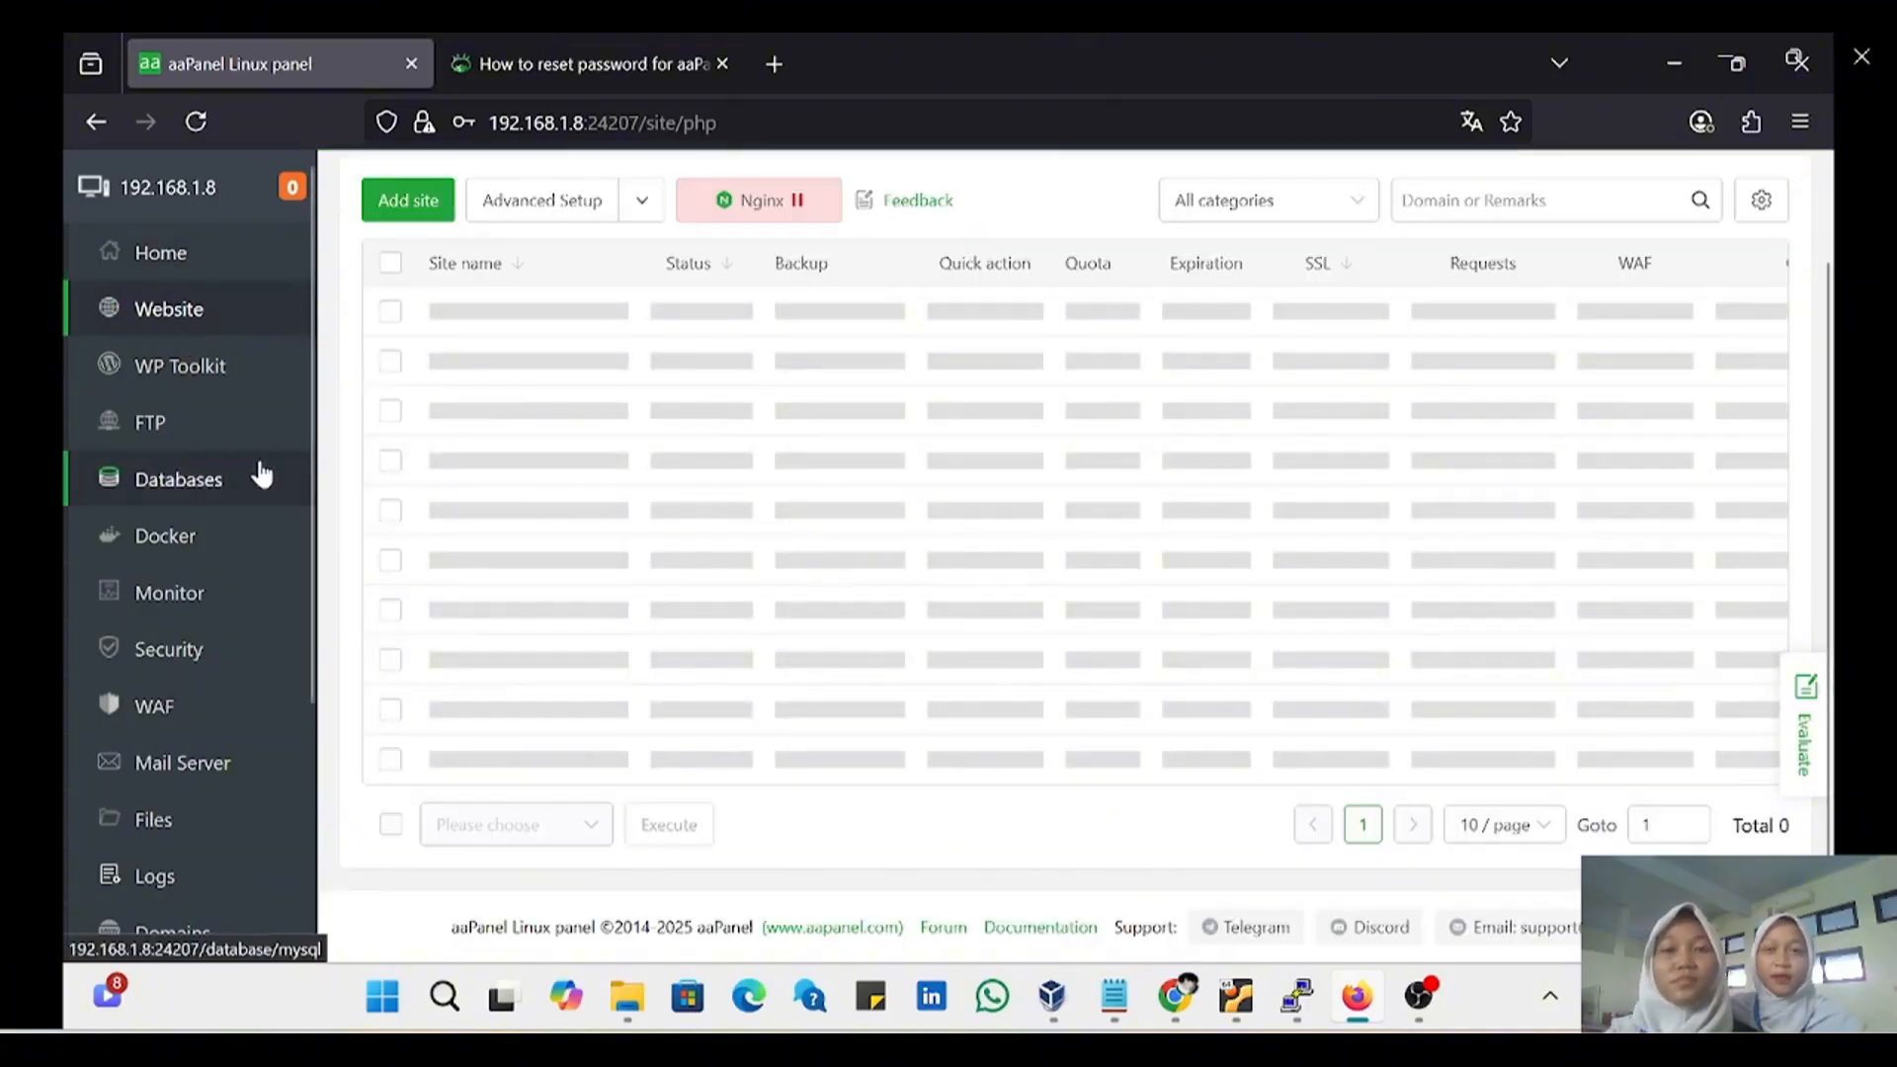
- Visit the Databases, Security and Files pages, finishing on the App Store
left_click(221, 484)
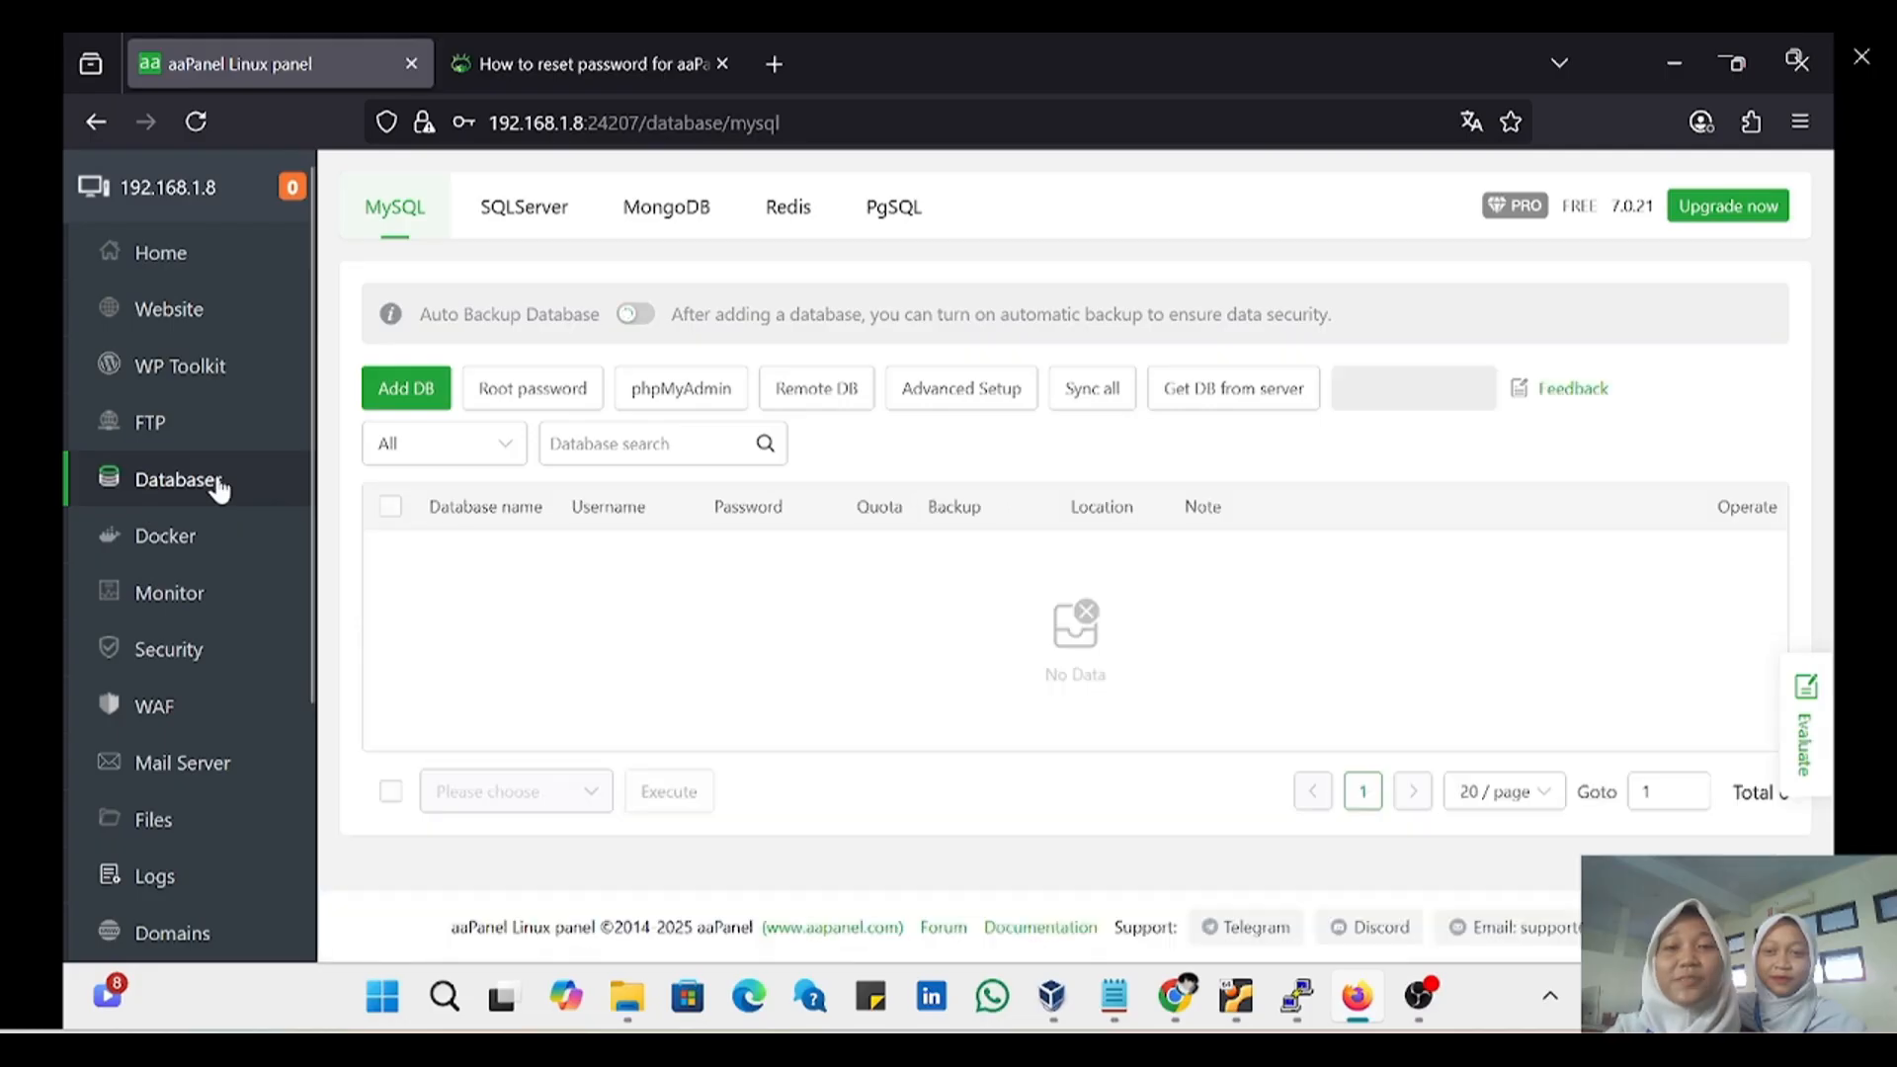
scroll(209, 608, "down", 1)
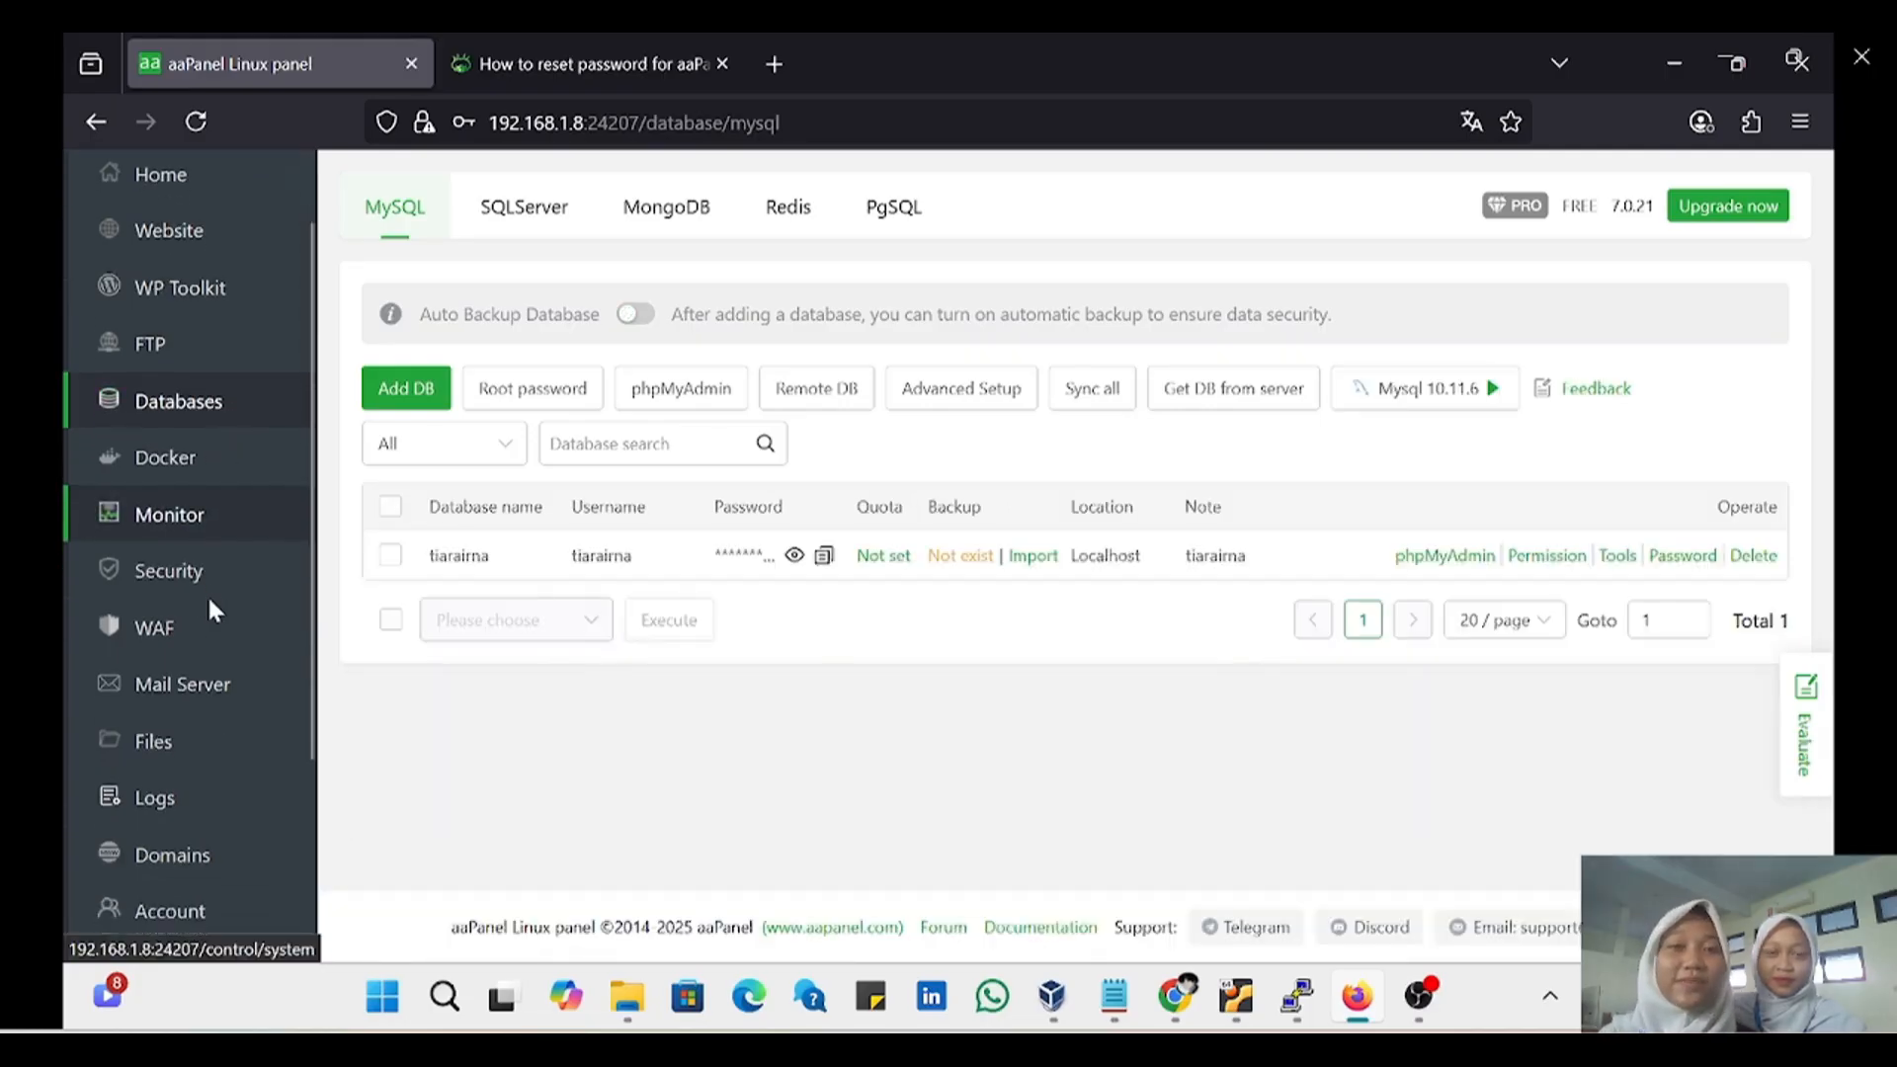
left_click(146, 585)
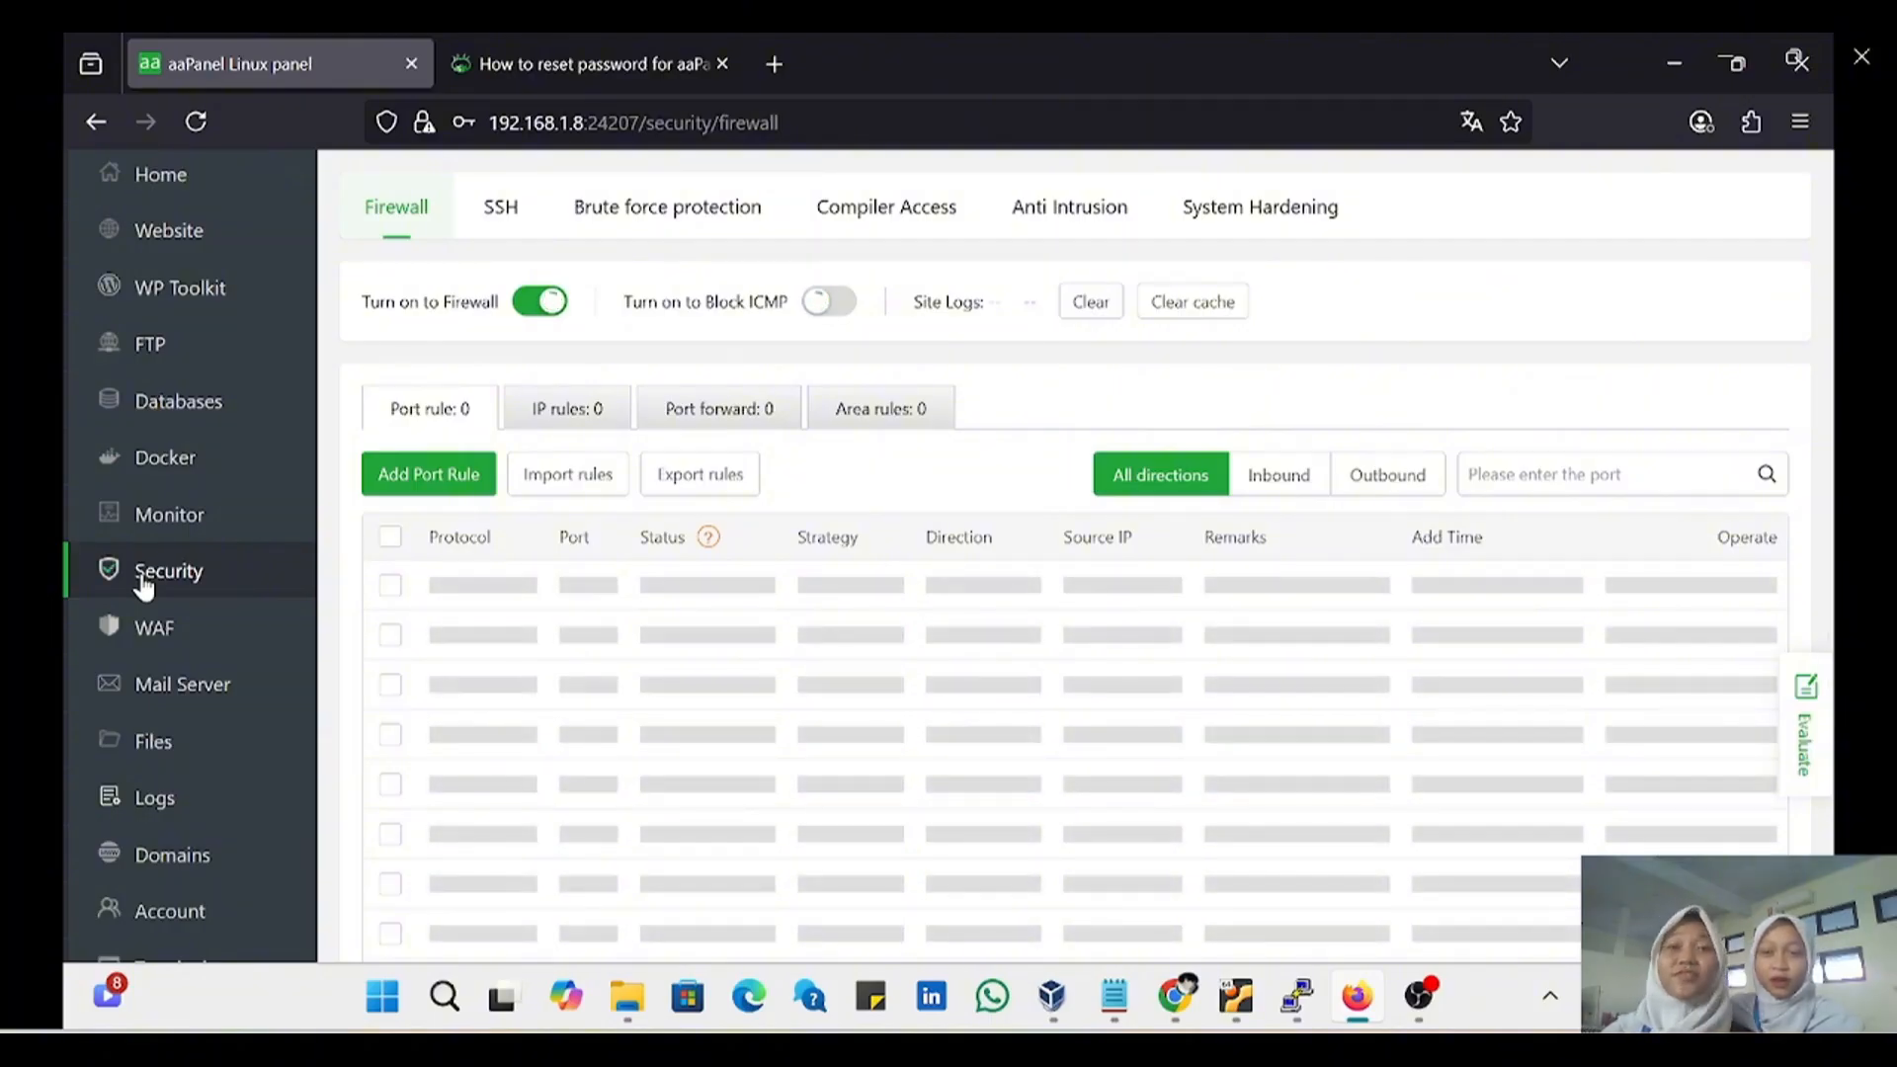
left_click(161, 749)
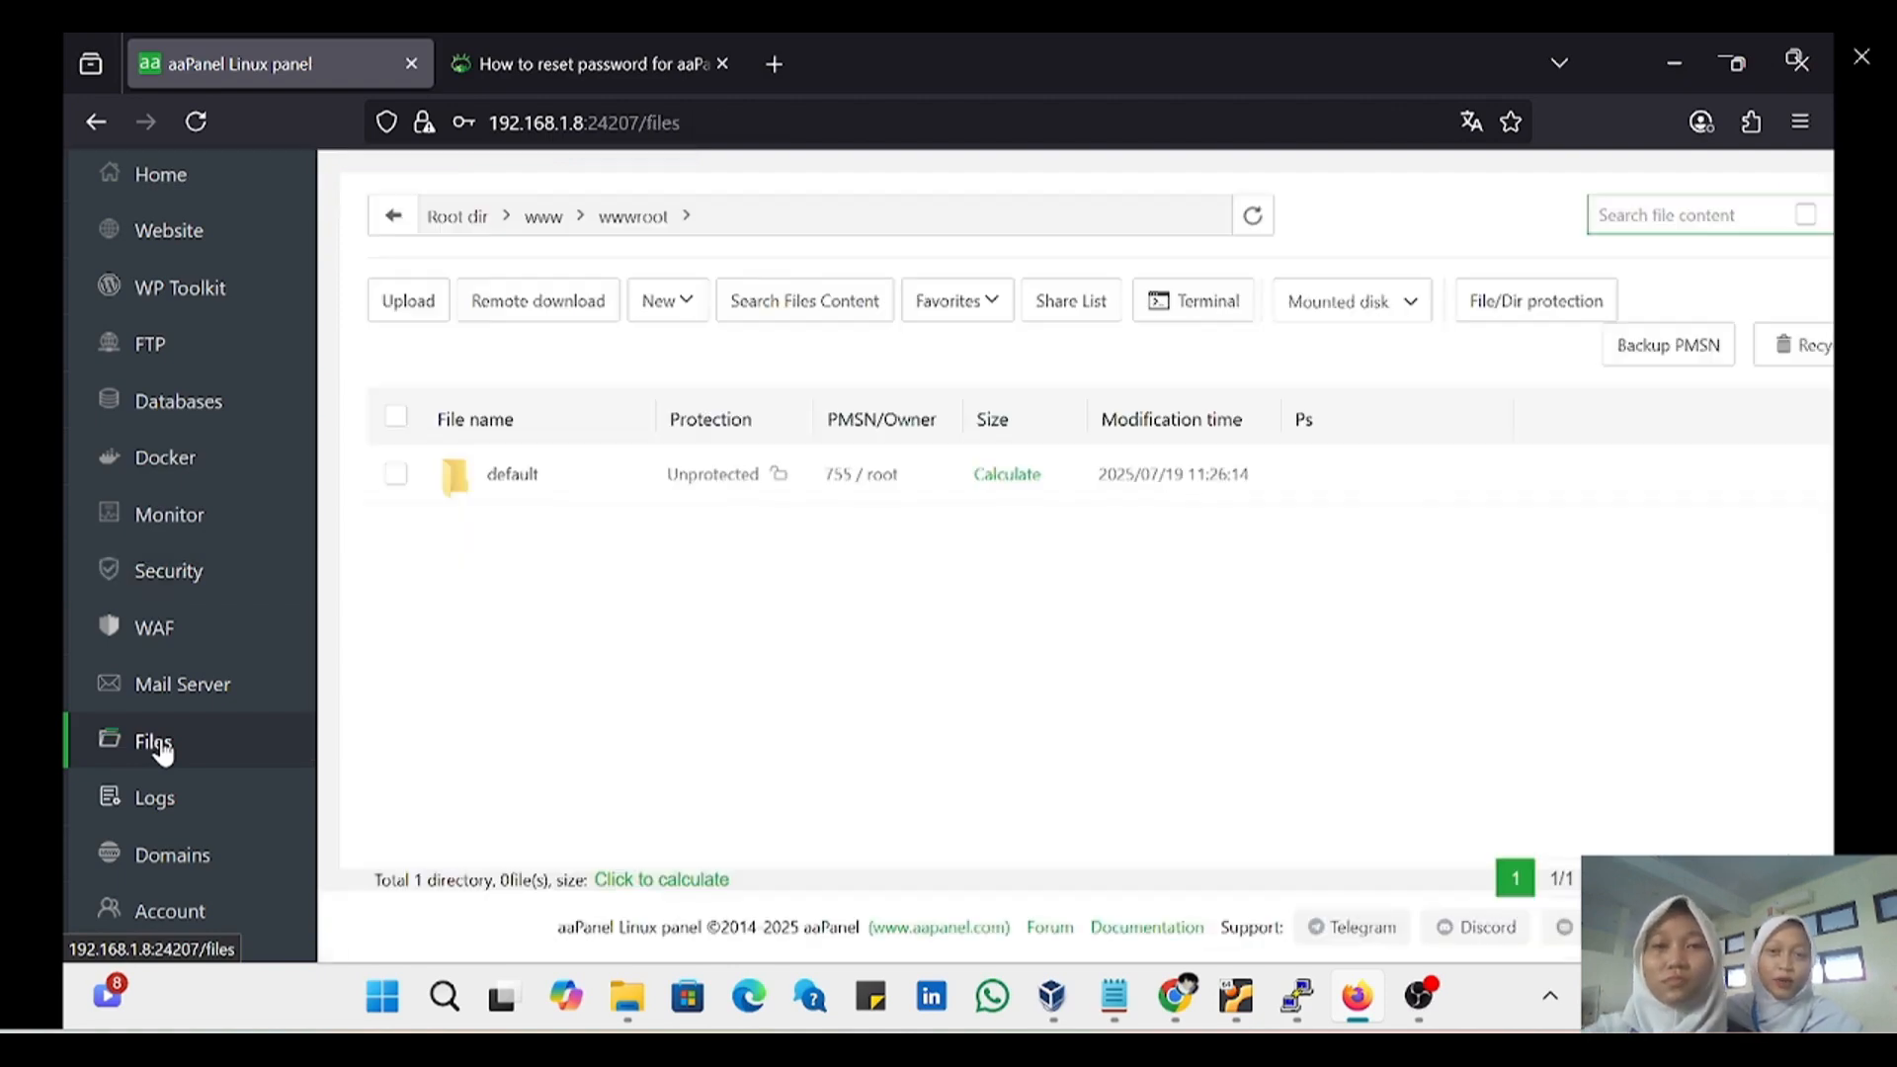
scroll(161, 751, "down", 3)
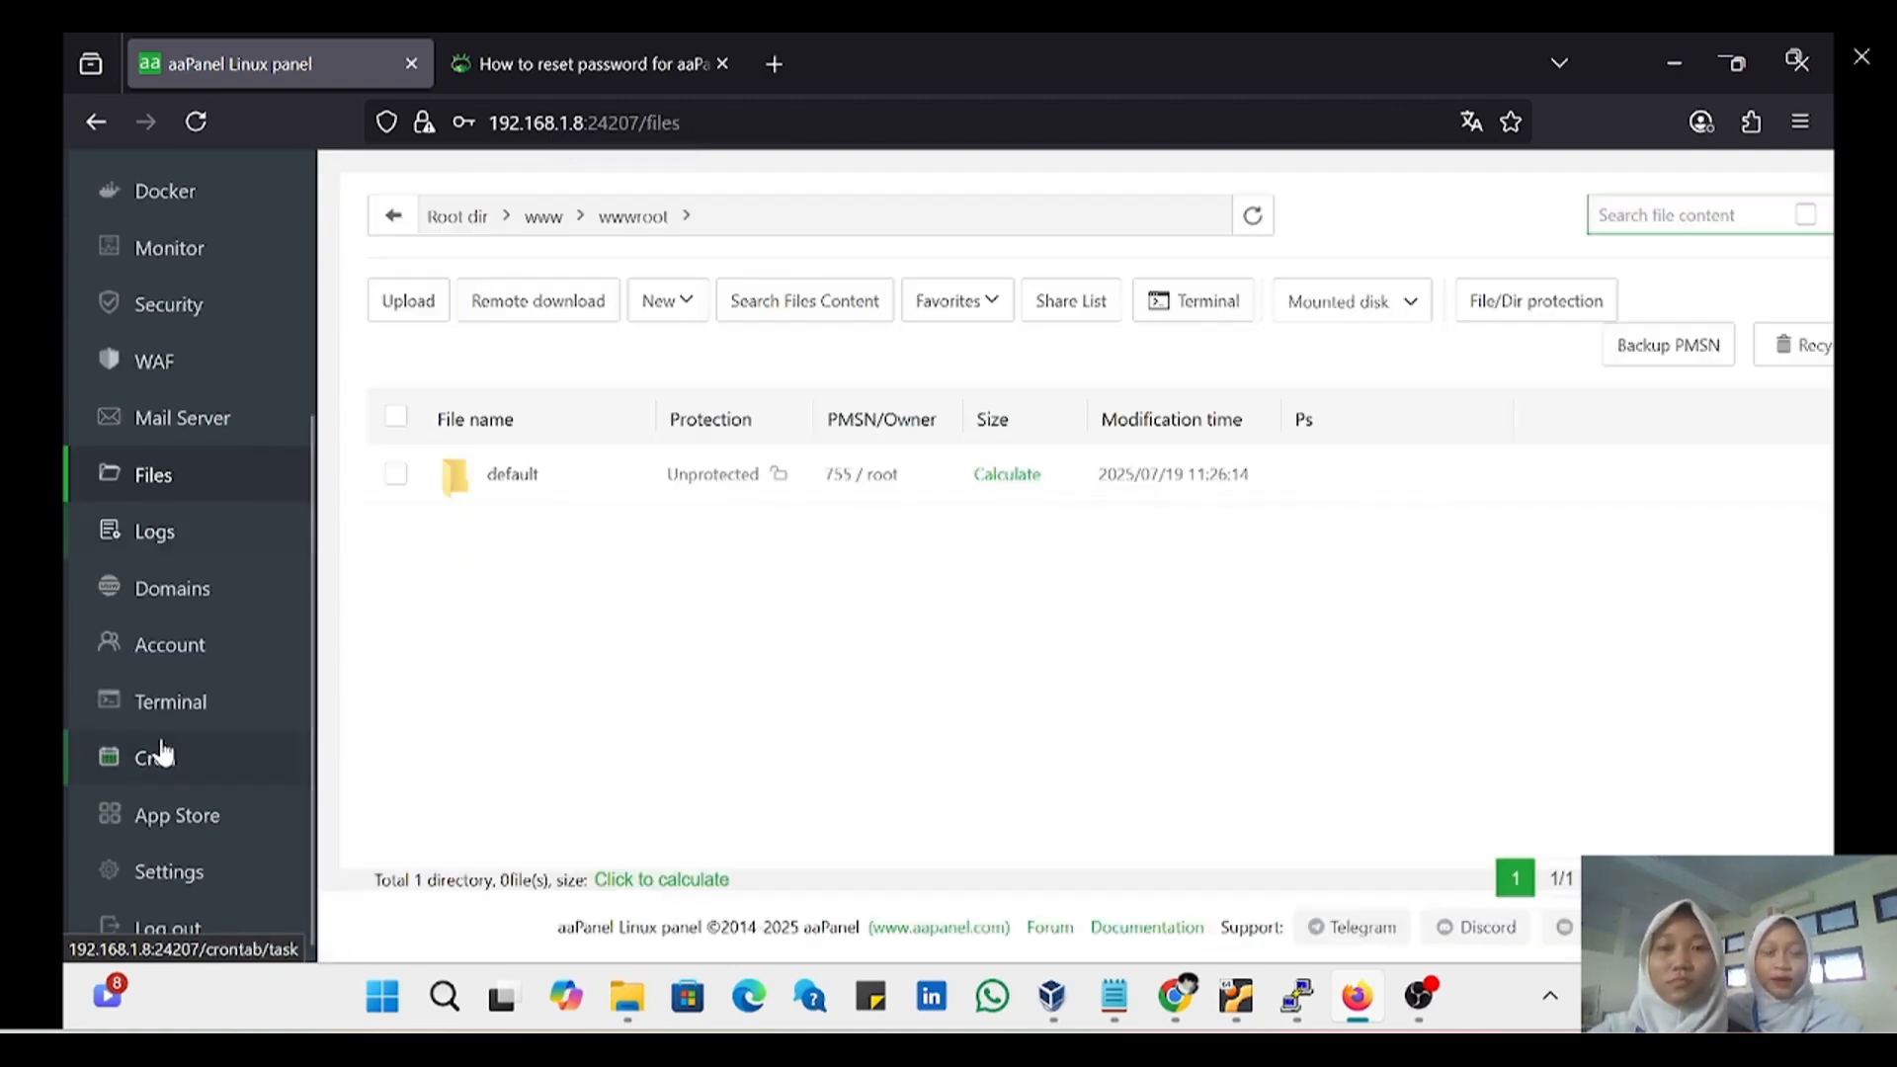
left_click(203, 850)
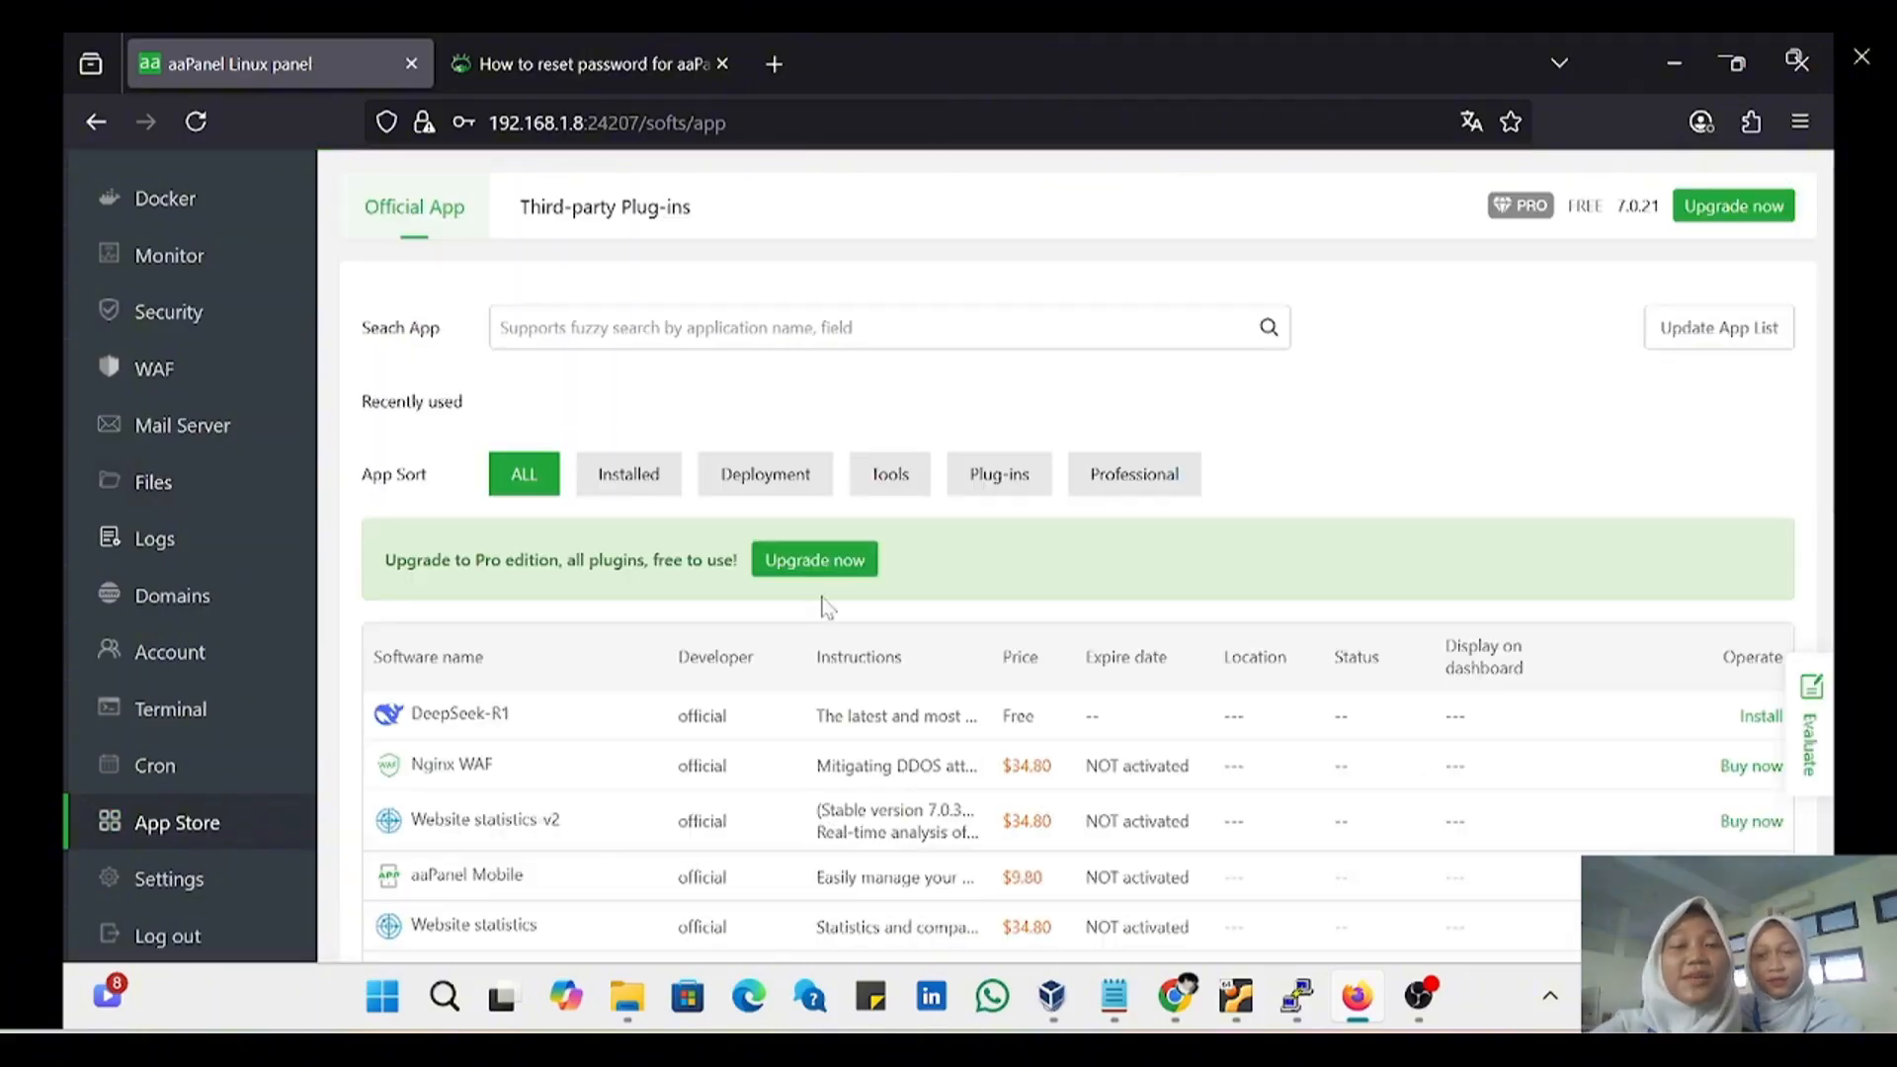
- In Settings' Global tab, find Panel user and open its Modify username dialog
left_click(215, 875)
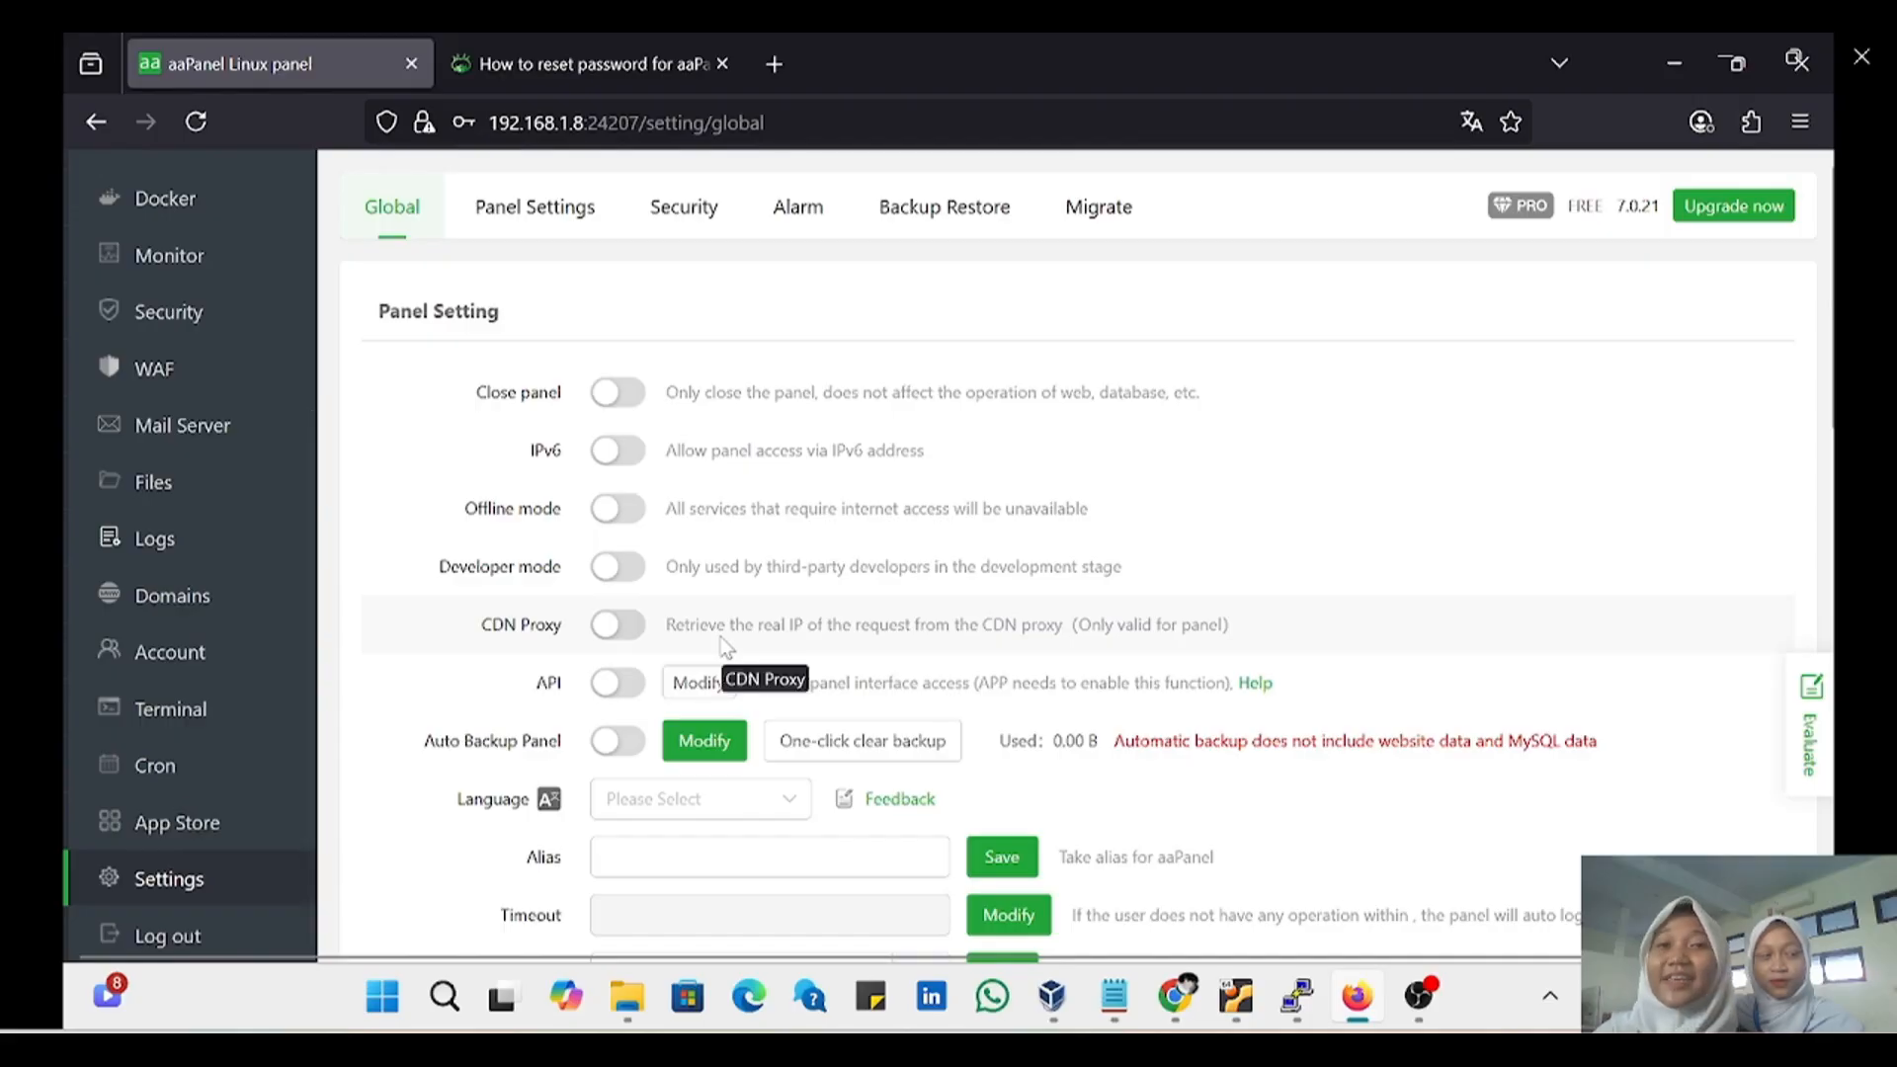
scroll(728, 647, "down", 8)
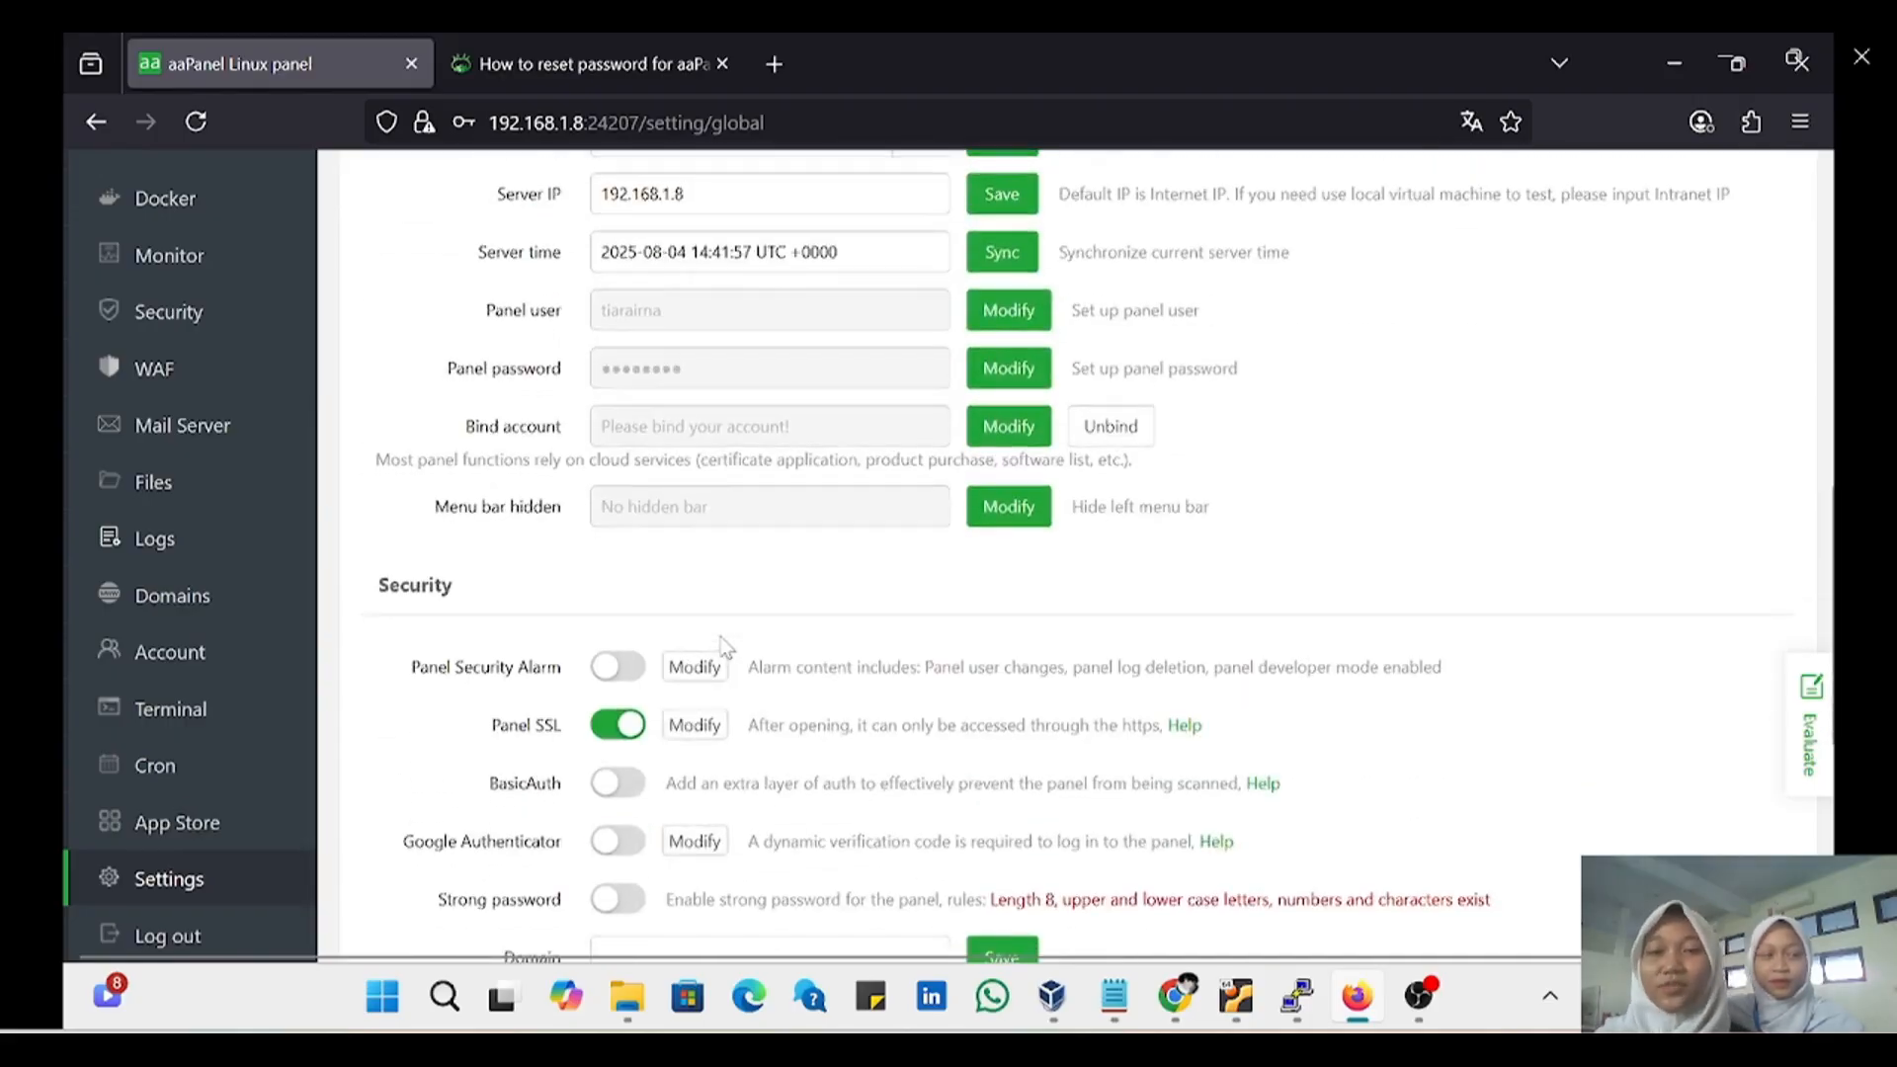
scroll(174, 868, "down", 1)
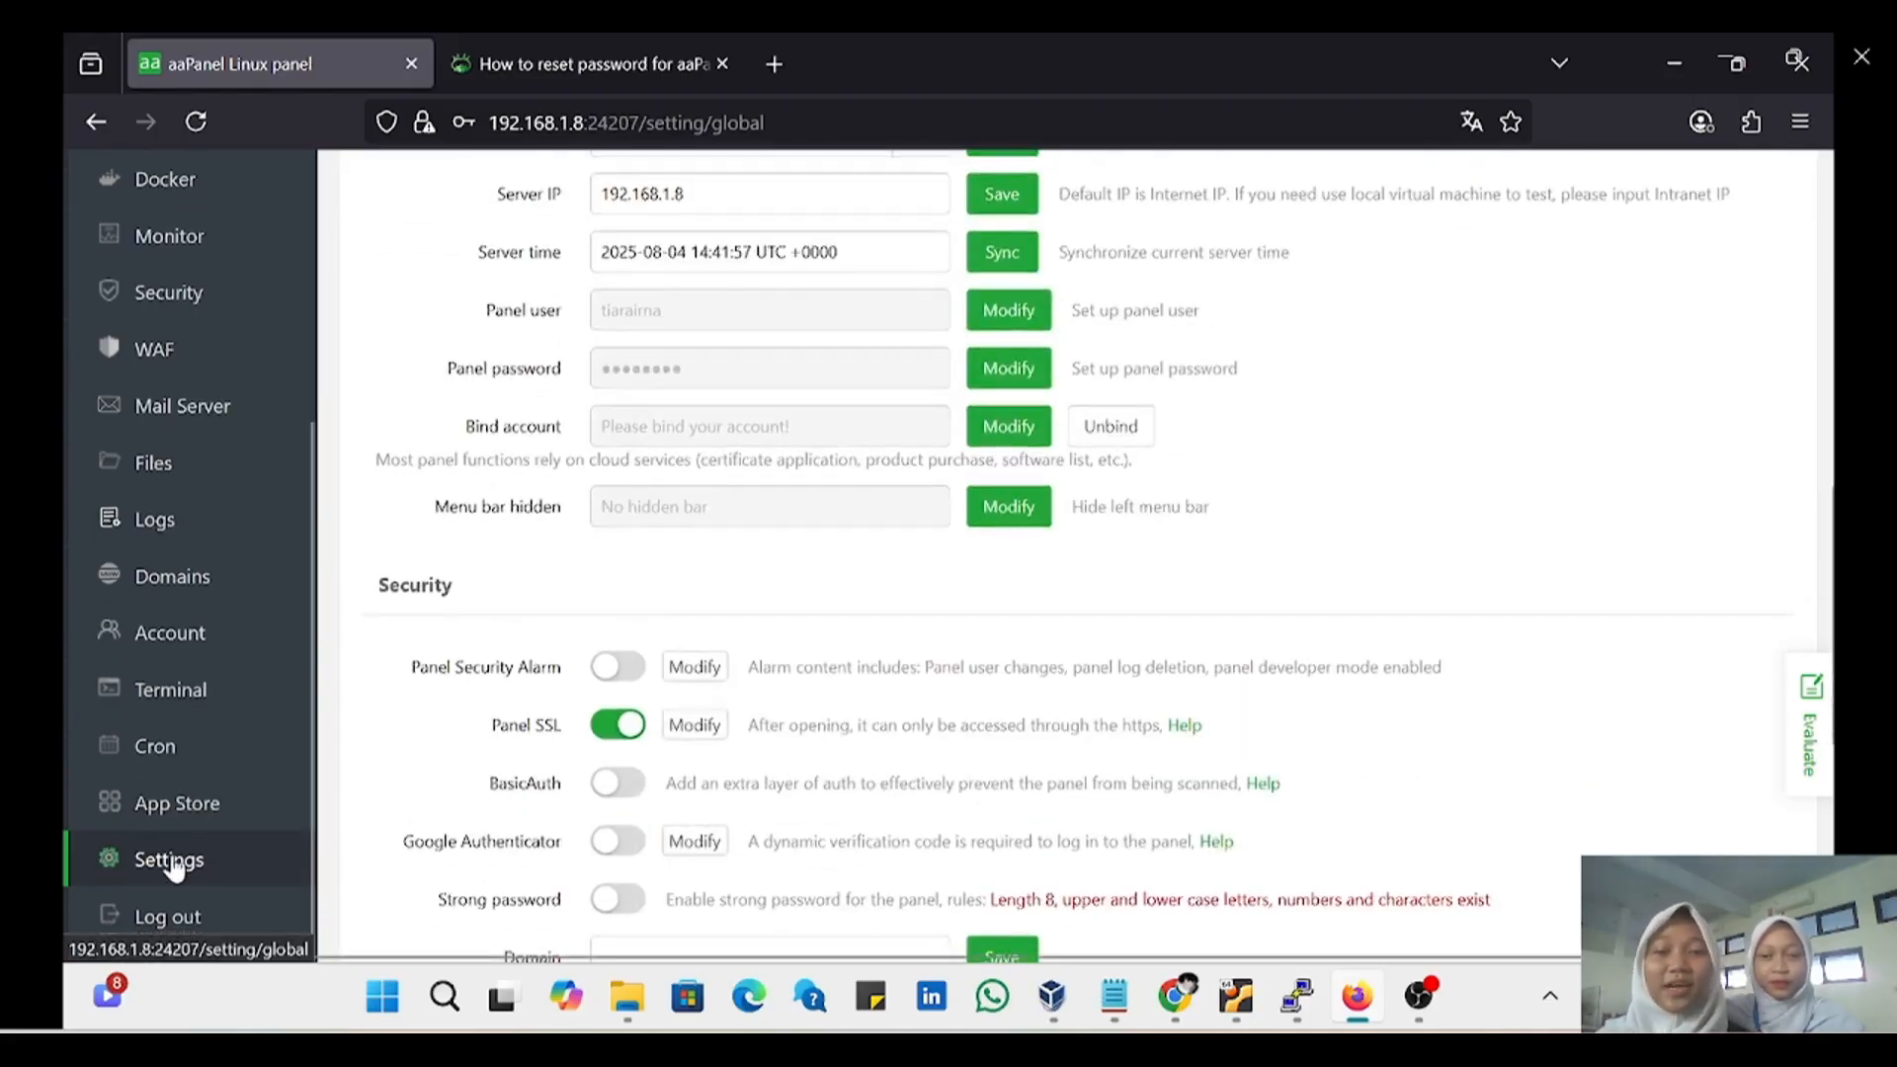
left_click(174, 868)
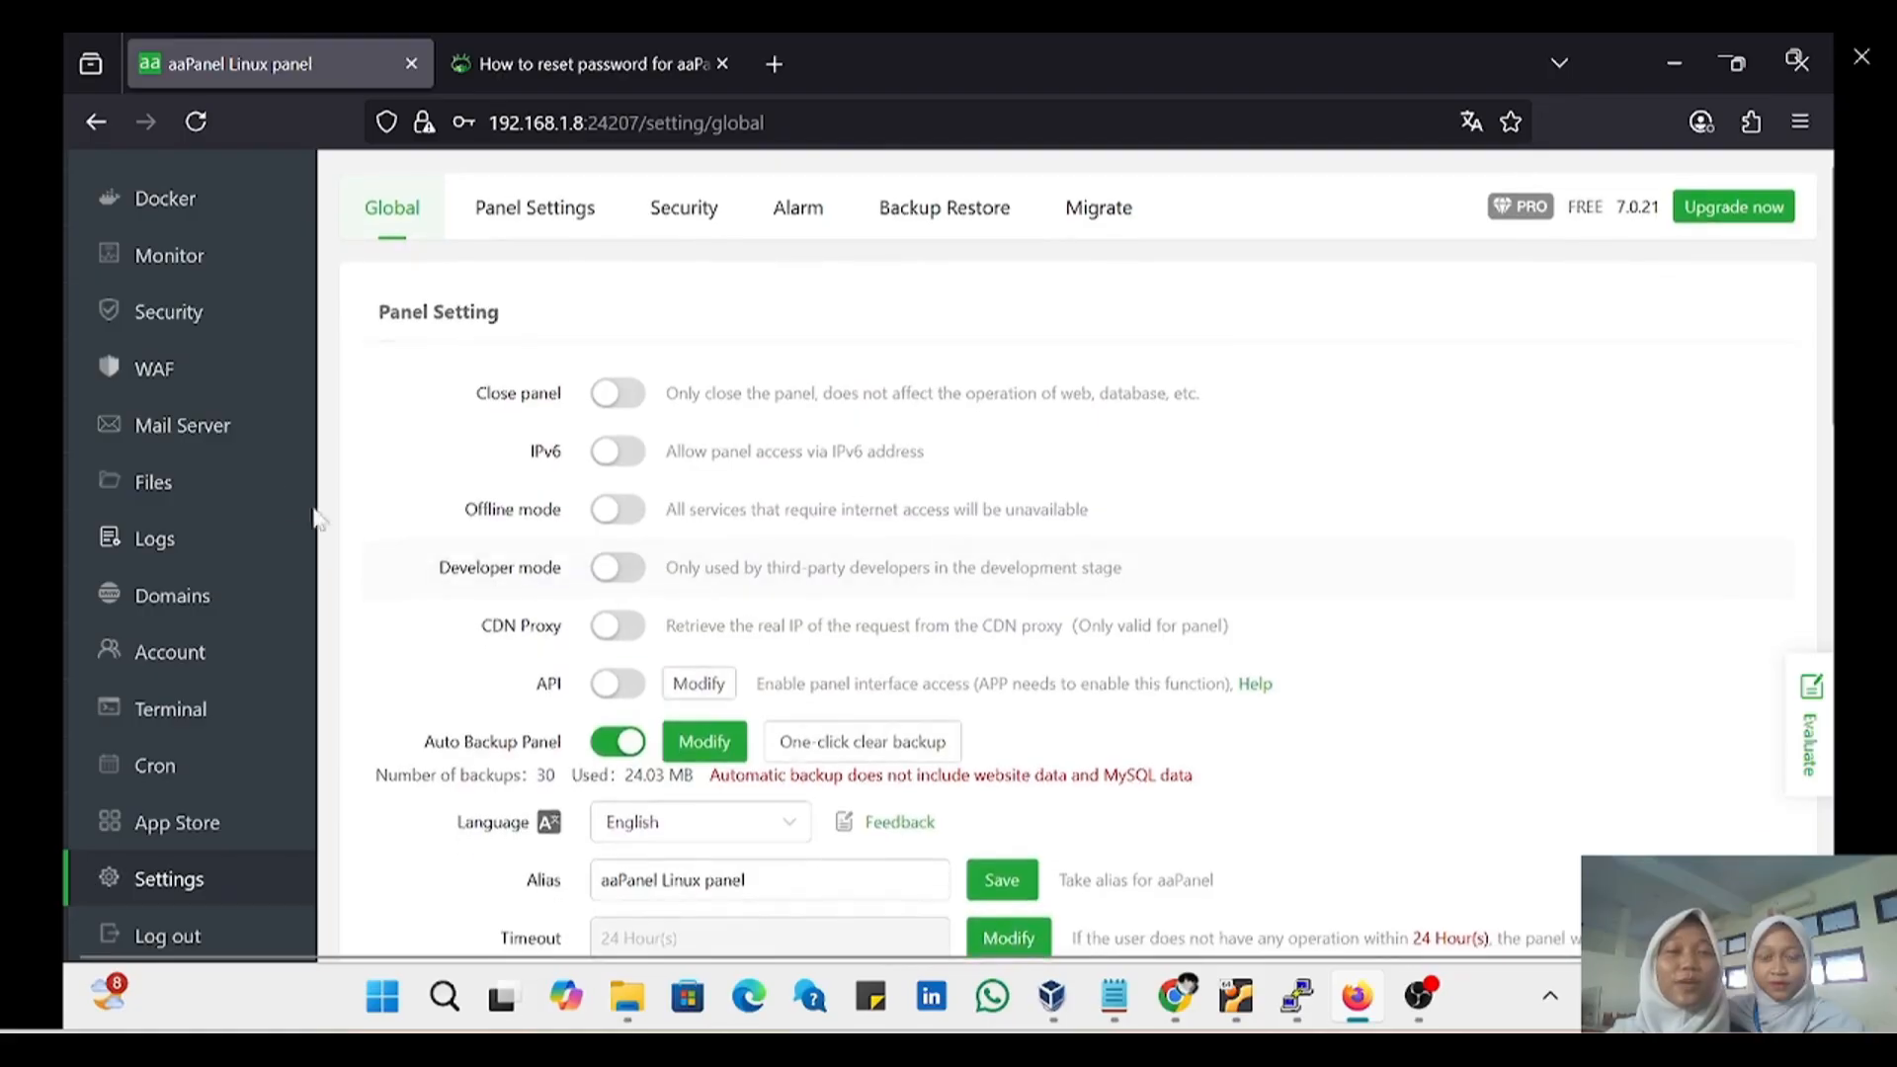
scroll(169, 454, "up", 3)
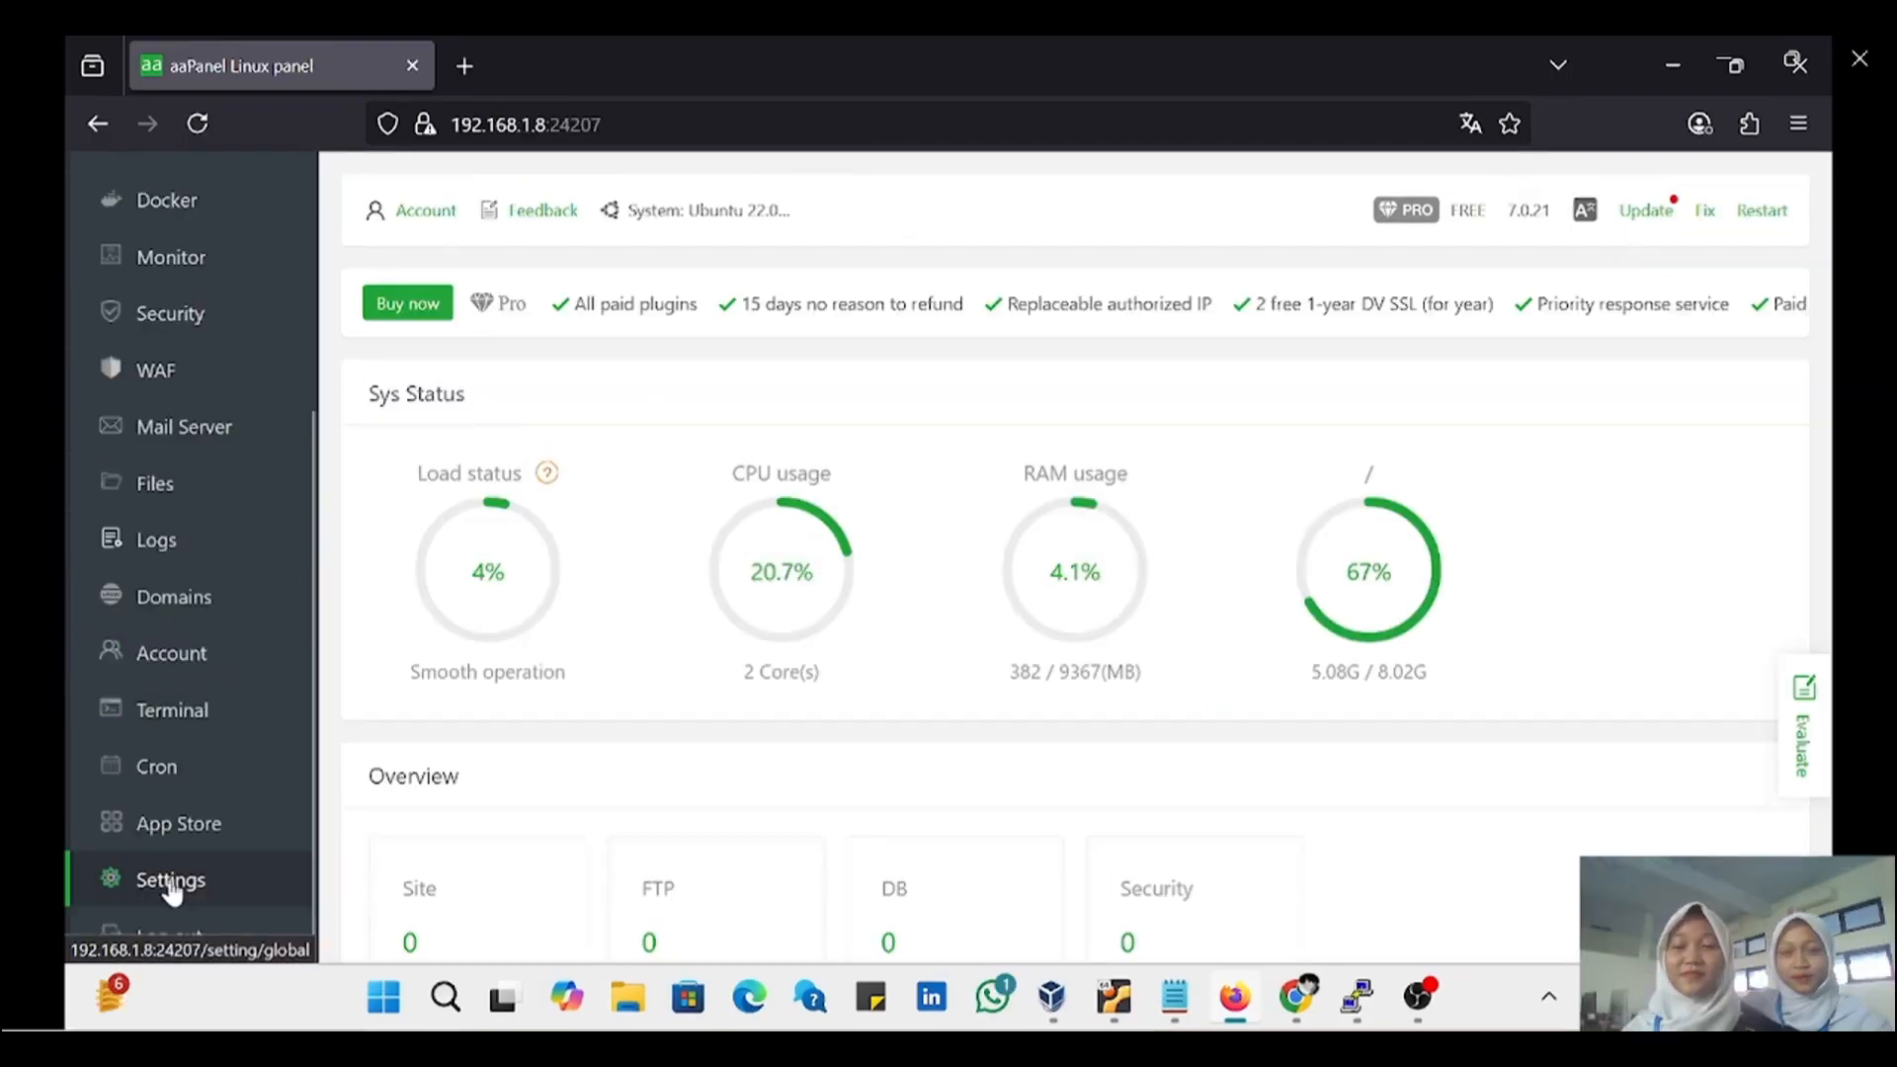
left_click(171, 882)
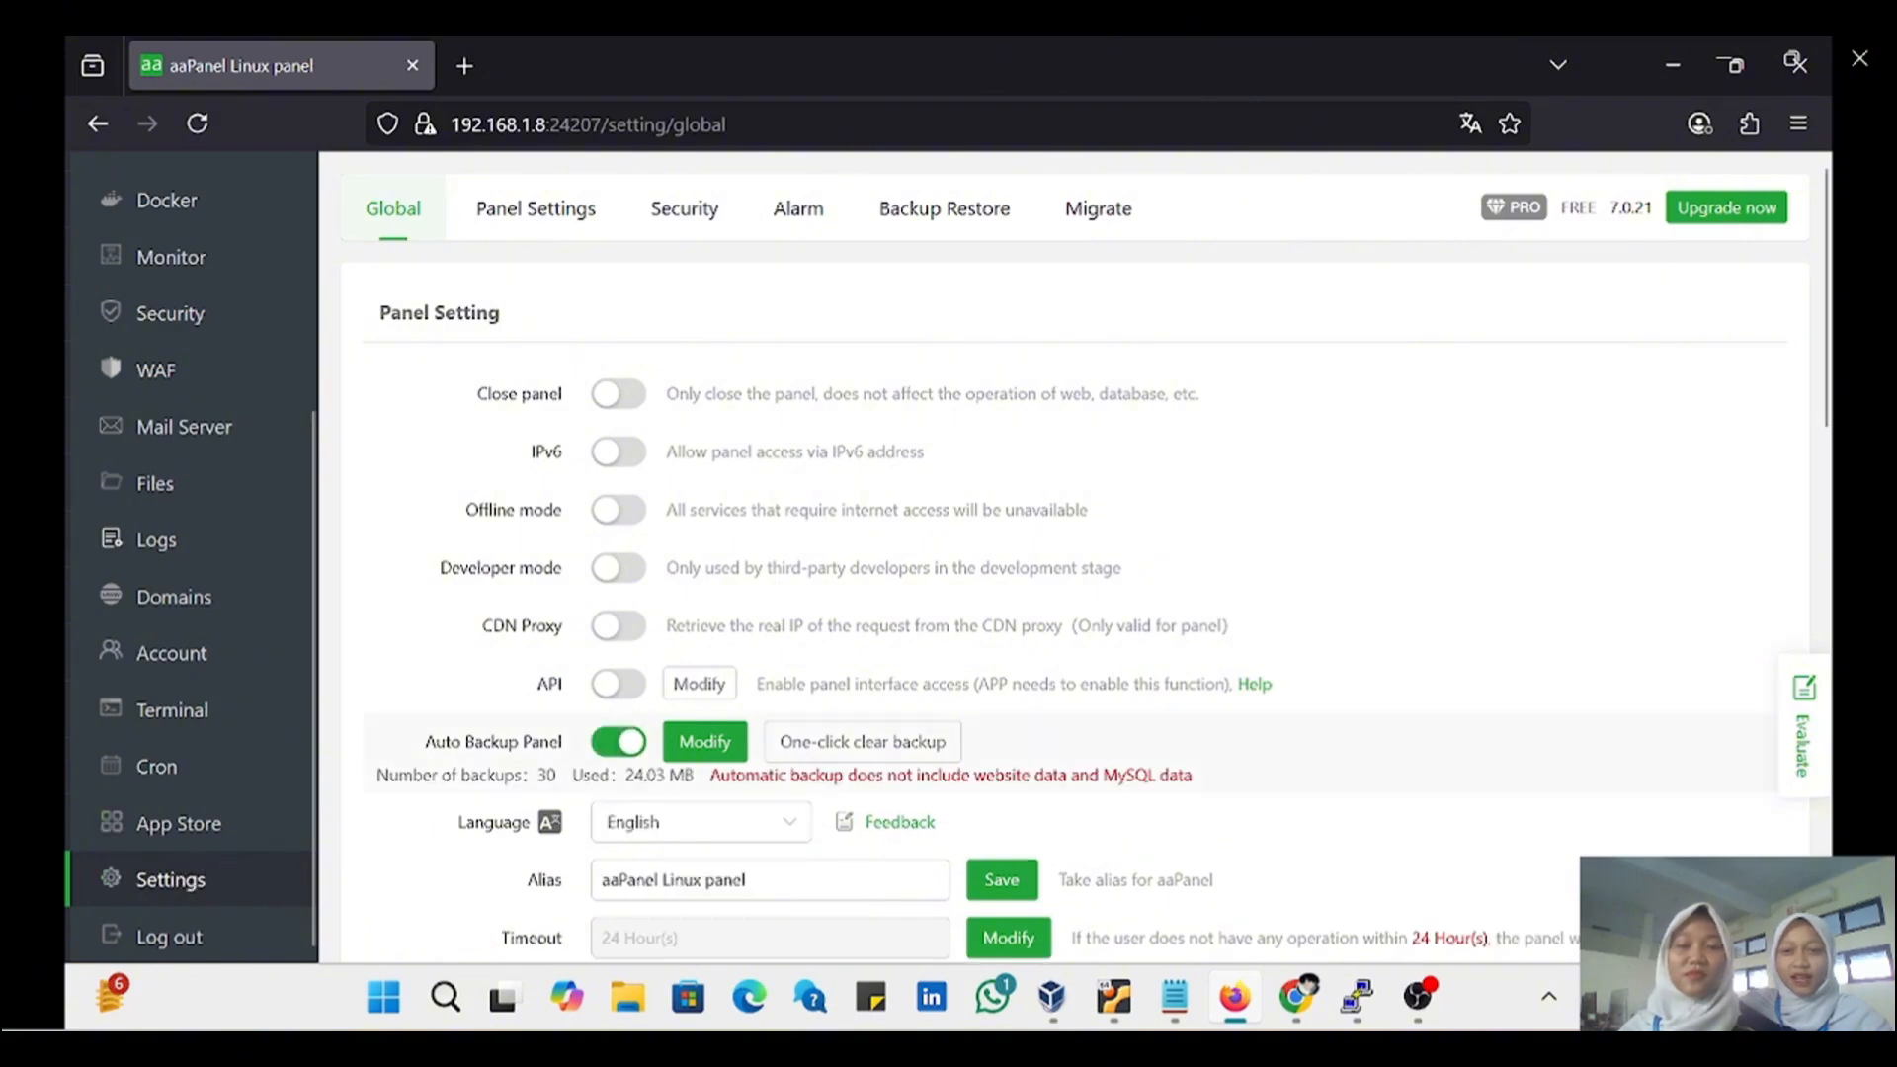
scroll(524, 756, "down", 3)
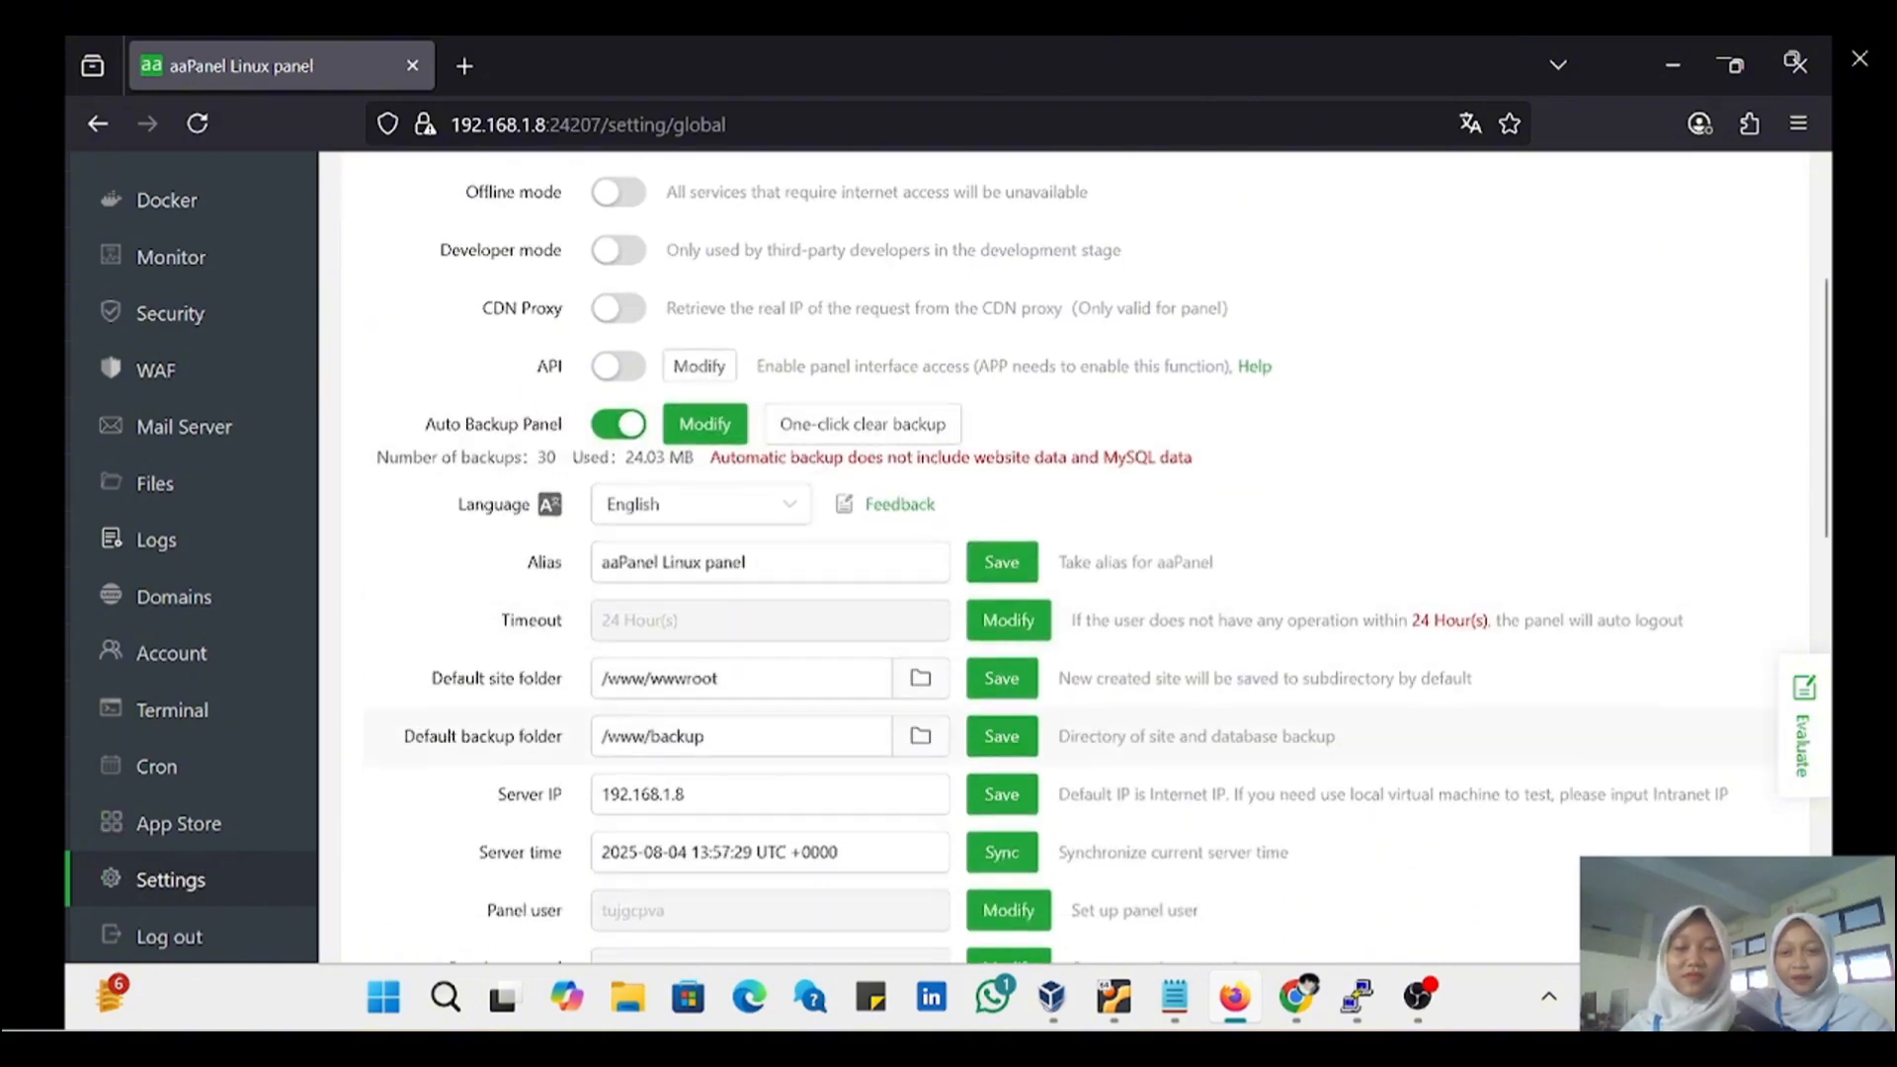
scroll(524, 744, "down", 5)
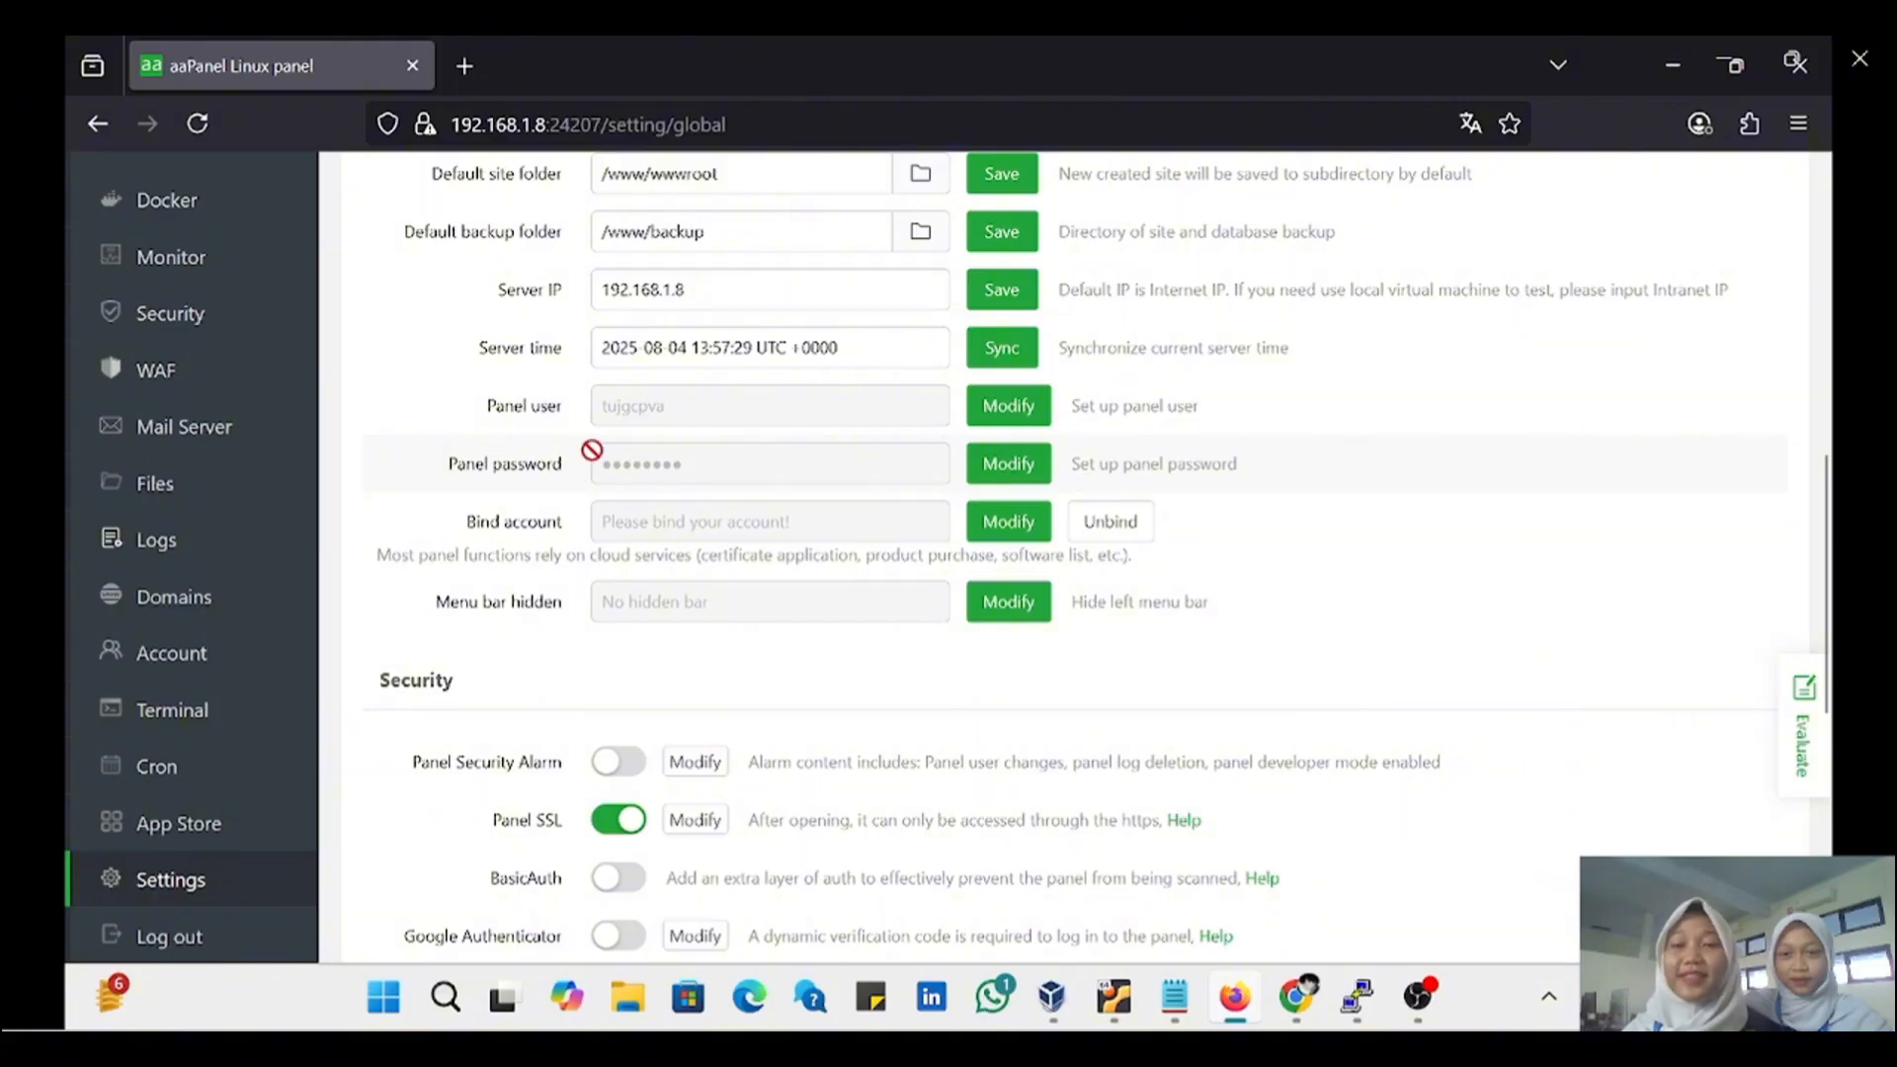
left_click(1008, 405)
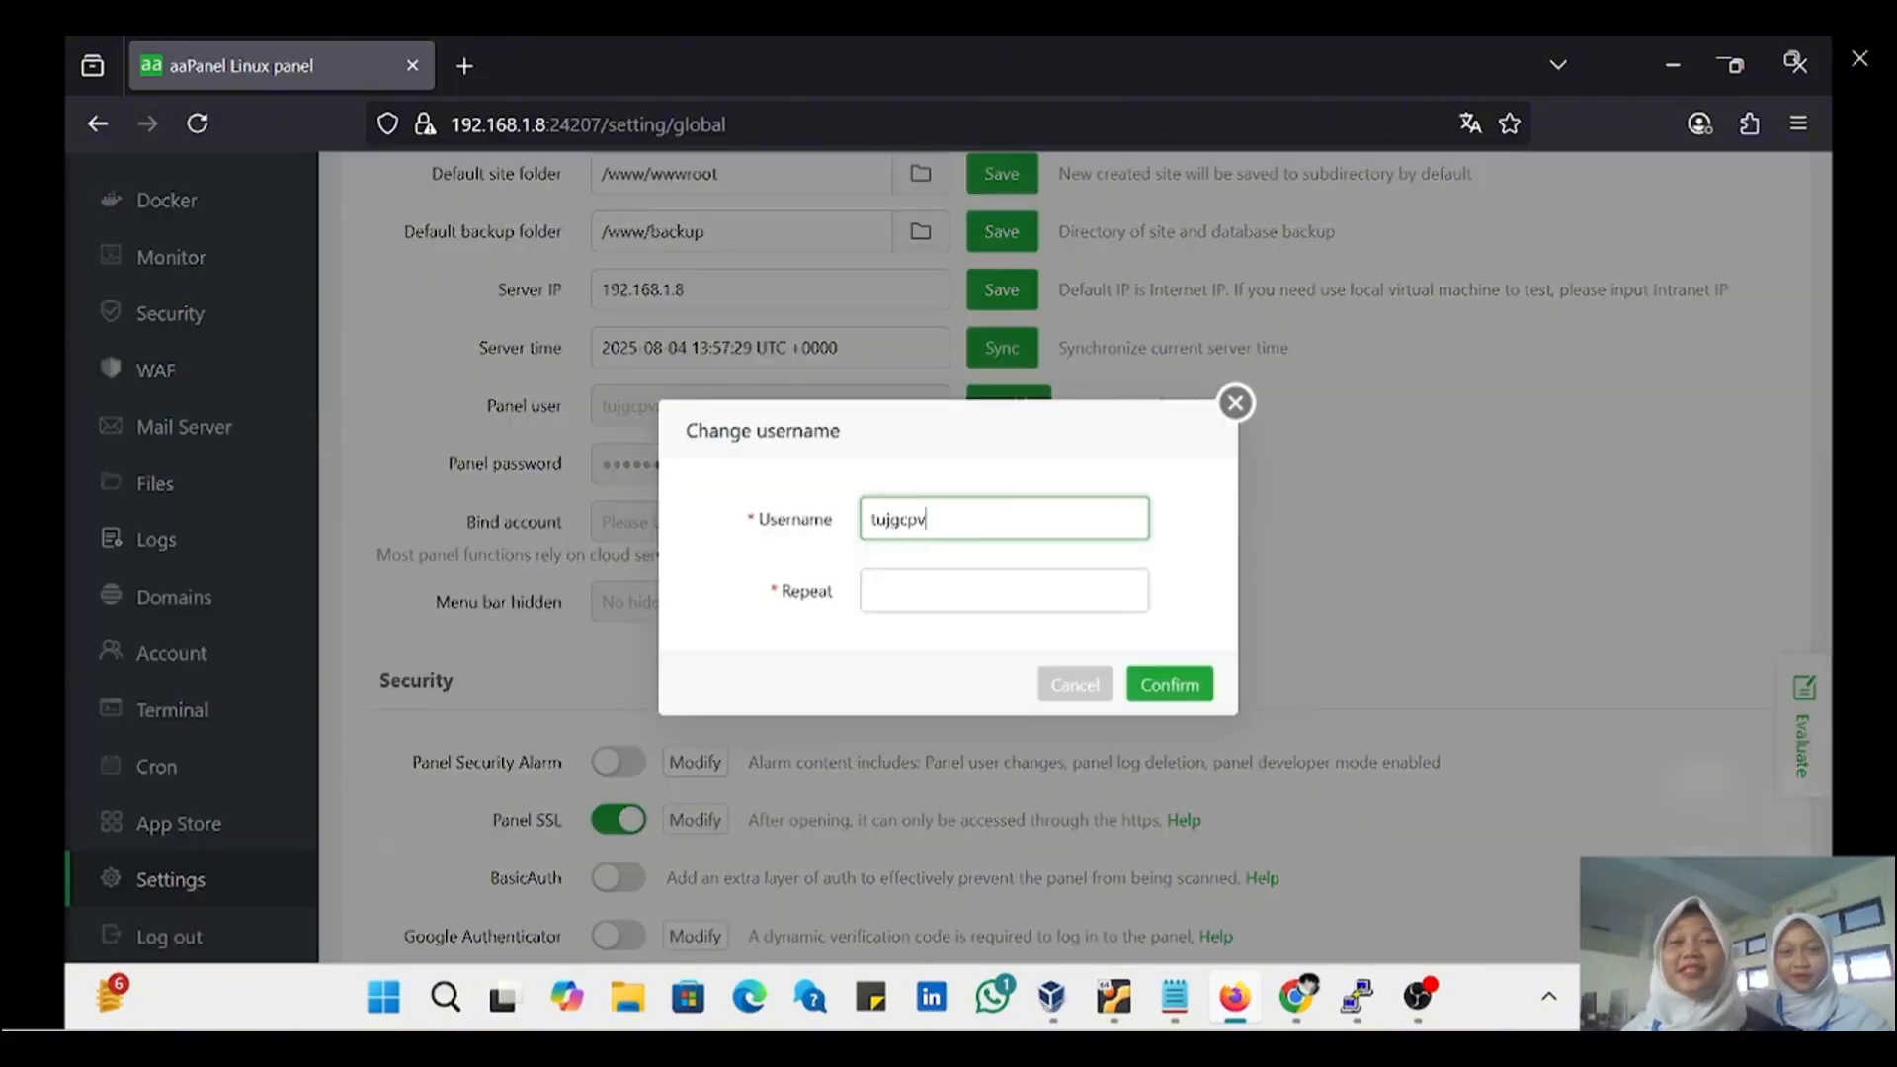
- Replace the panel login username with the new username, entered twice and confirmed
key("BackSpace")
key("BackSpace")
key("BackSpace")
key("BackSpace")
key("BackSpace")
type("tiarairna")
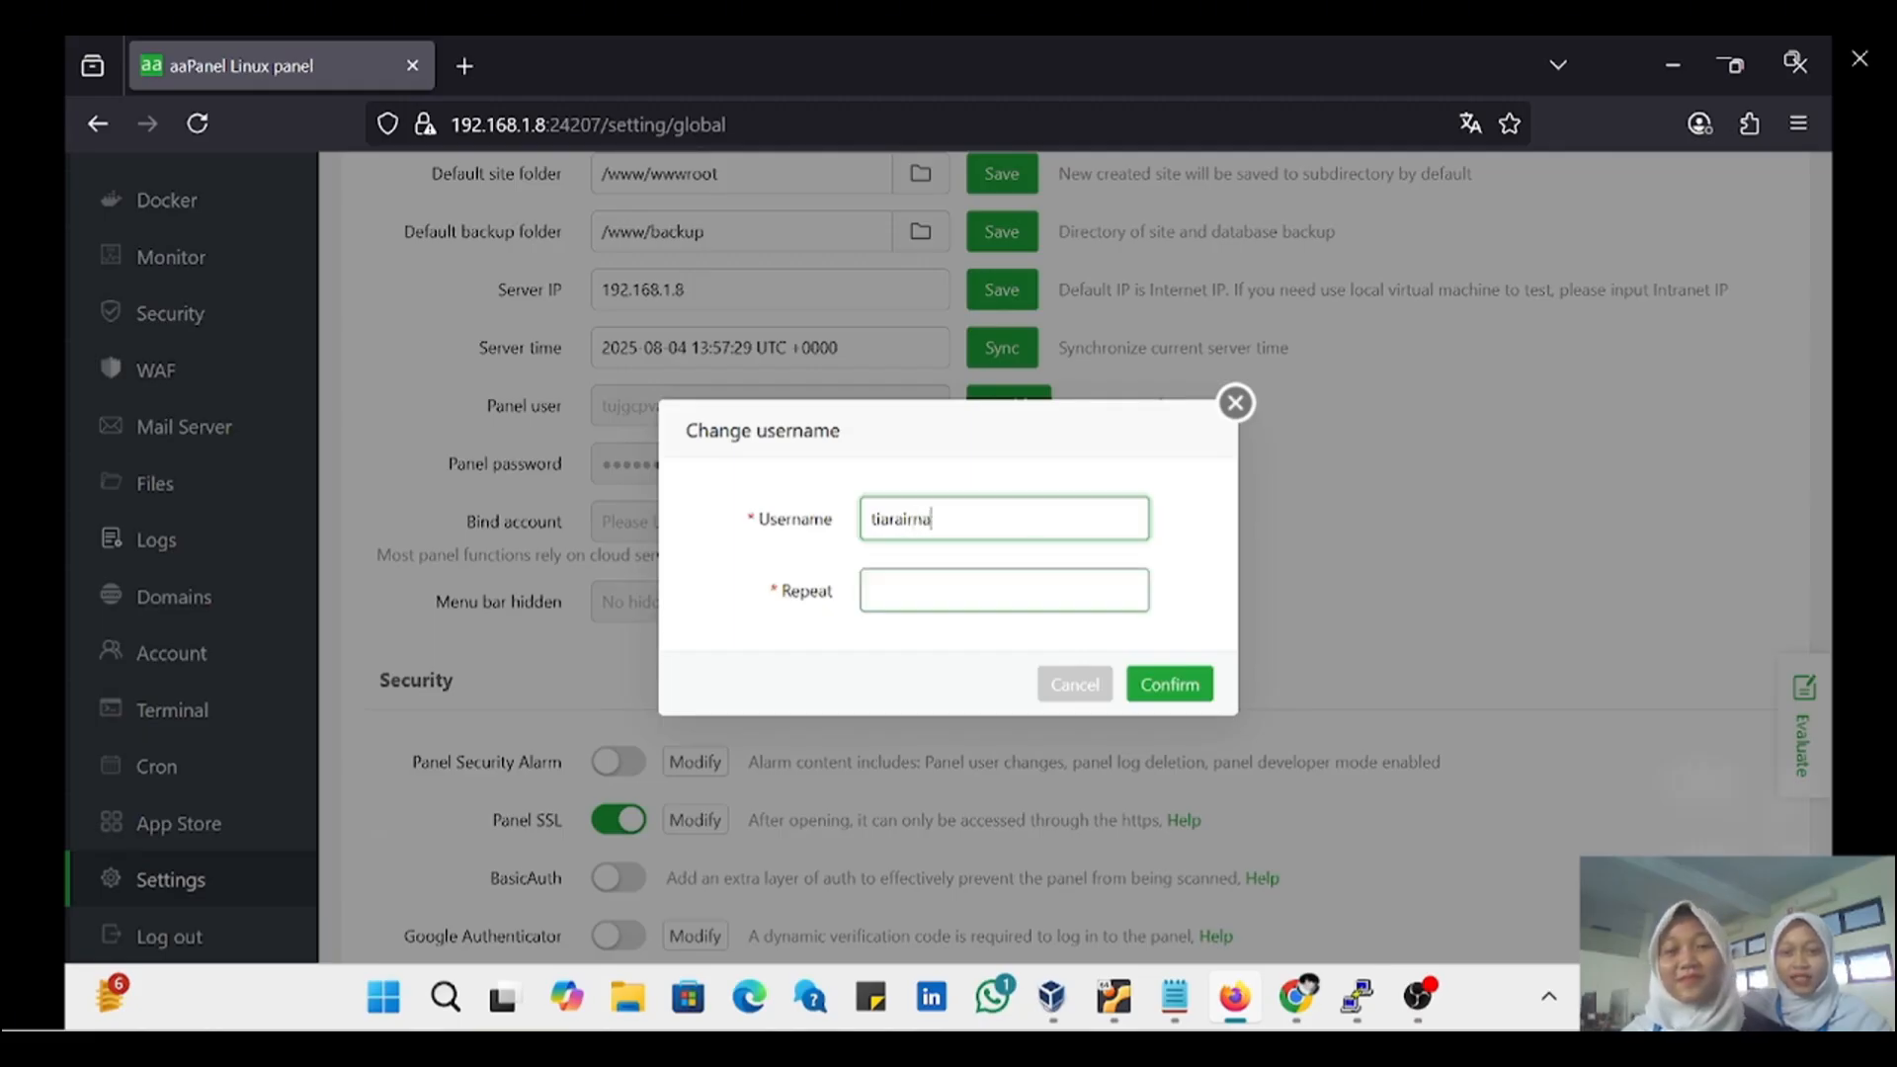
left_click(1004, 590)
type("tiarairn")
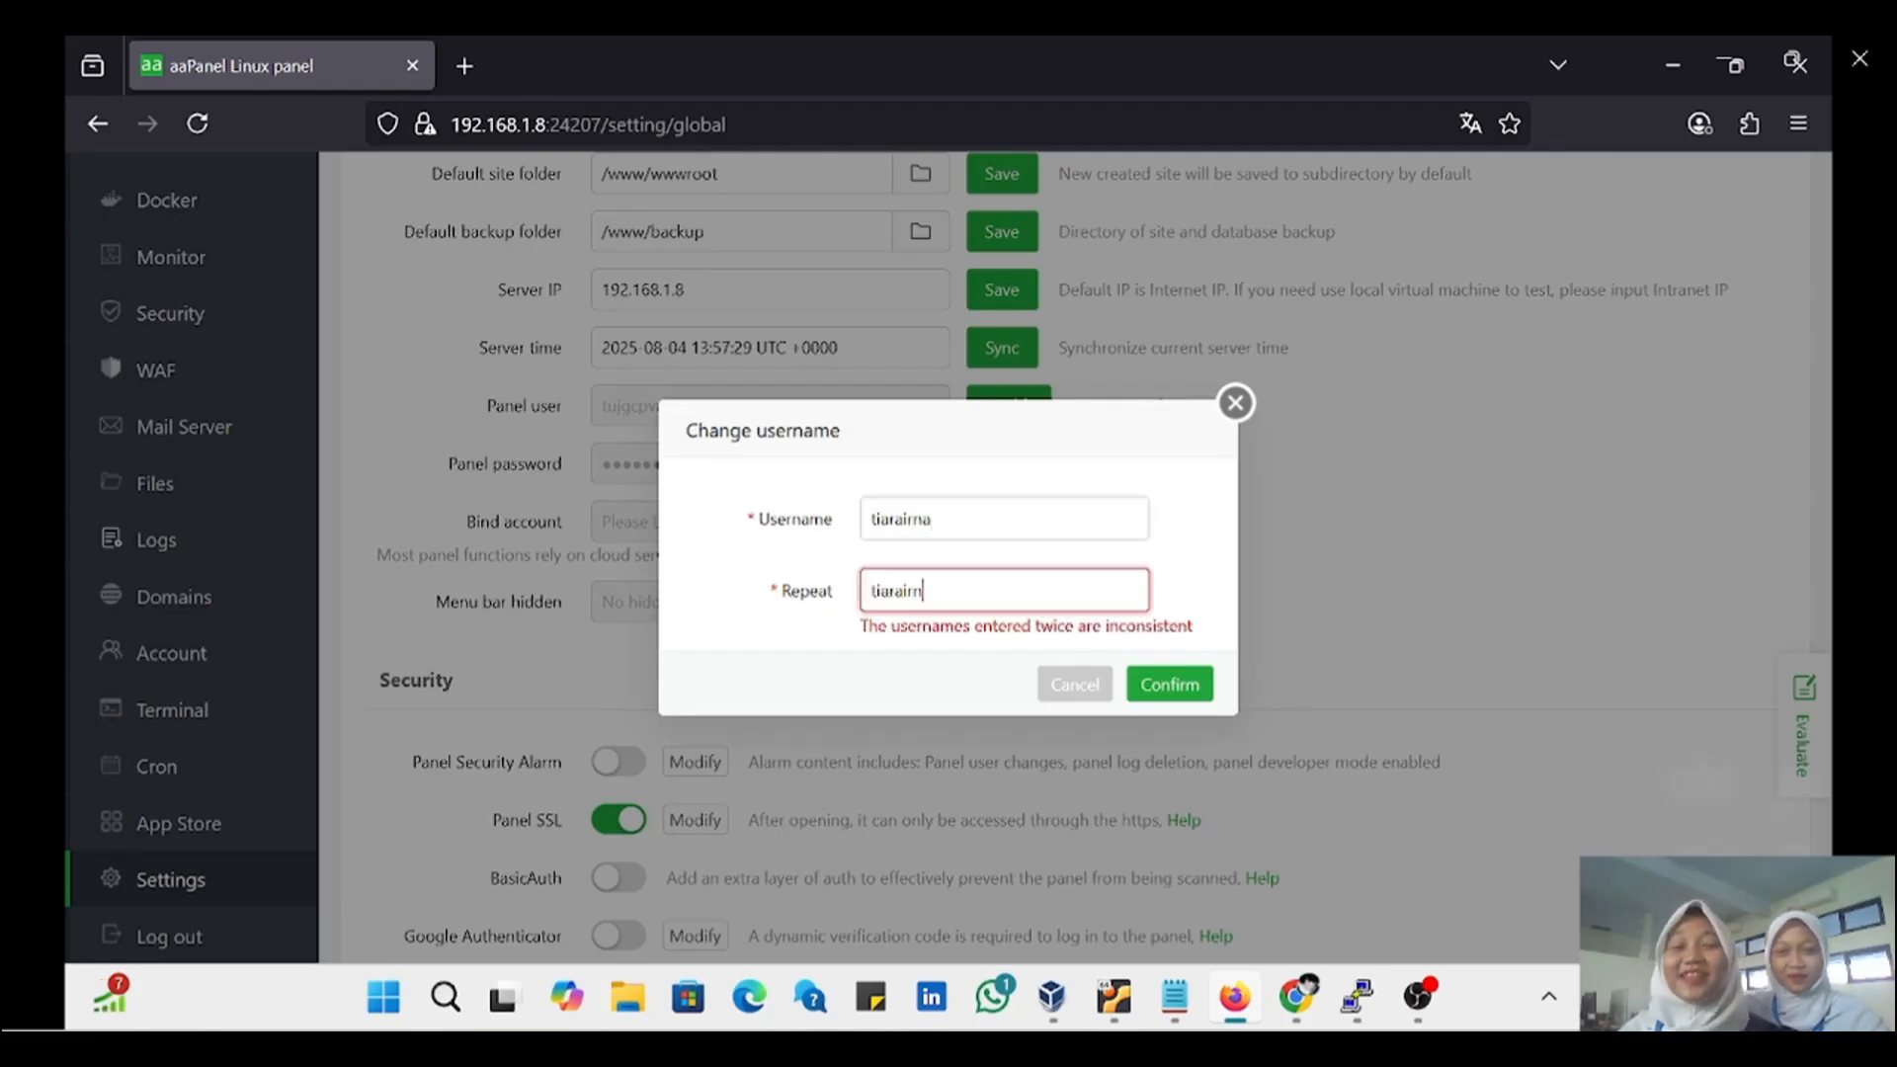
type("a")
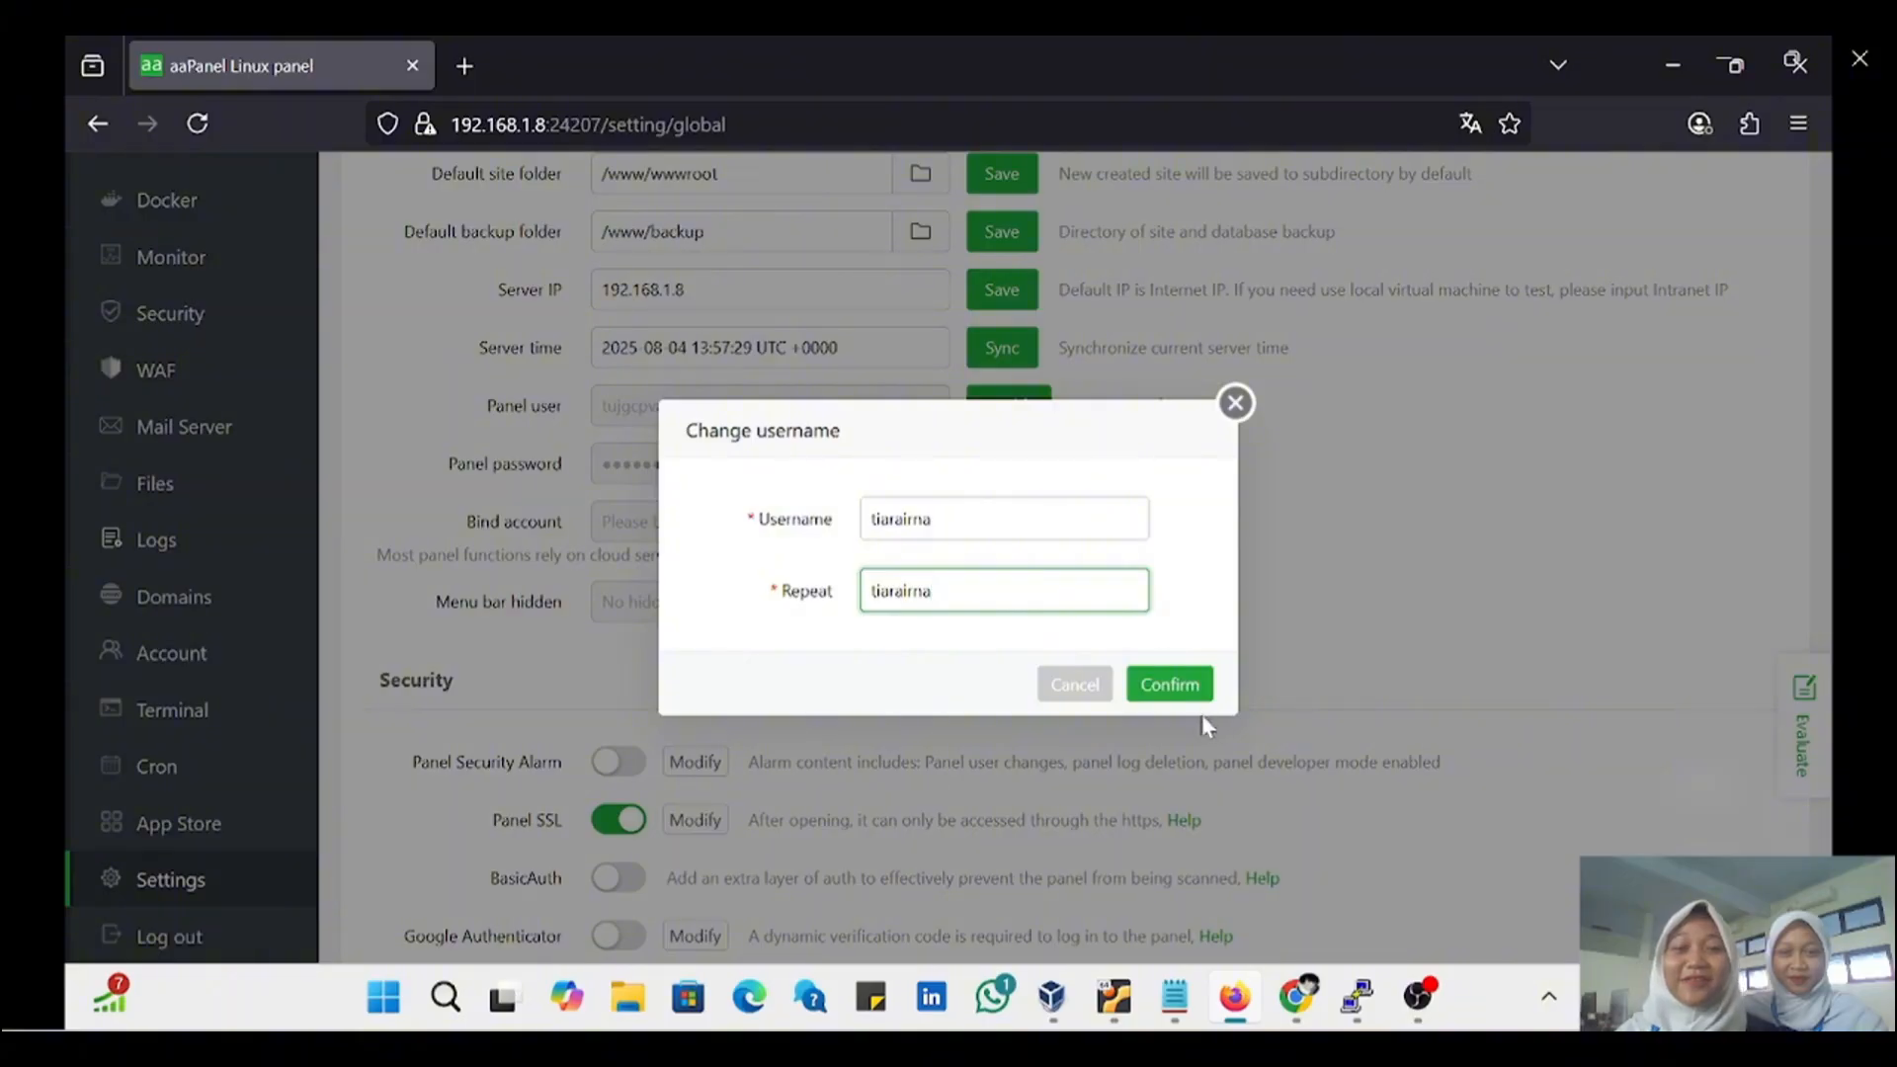
left_click(1168, 686)
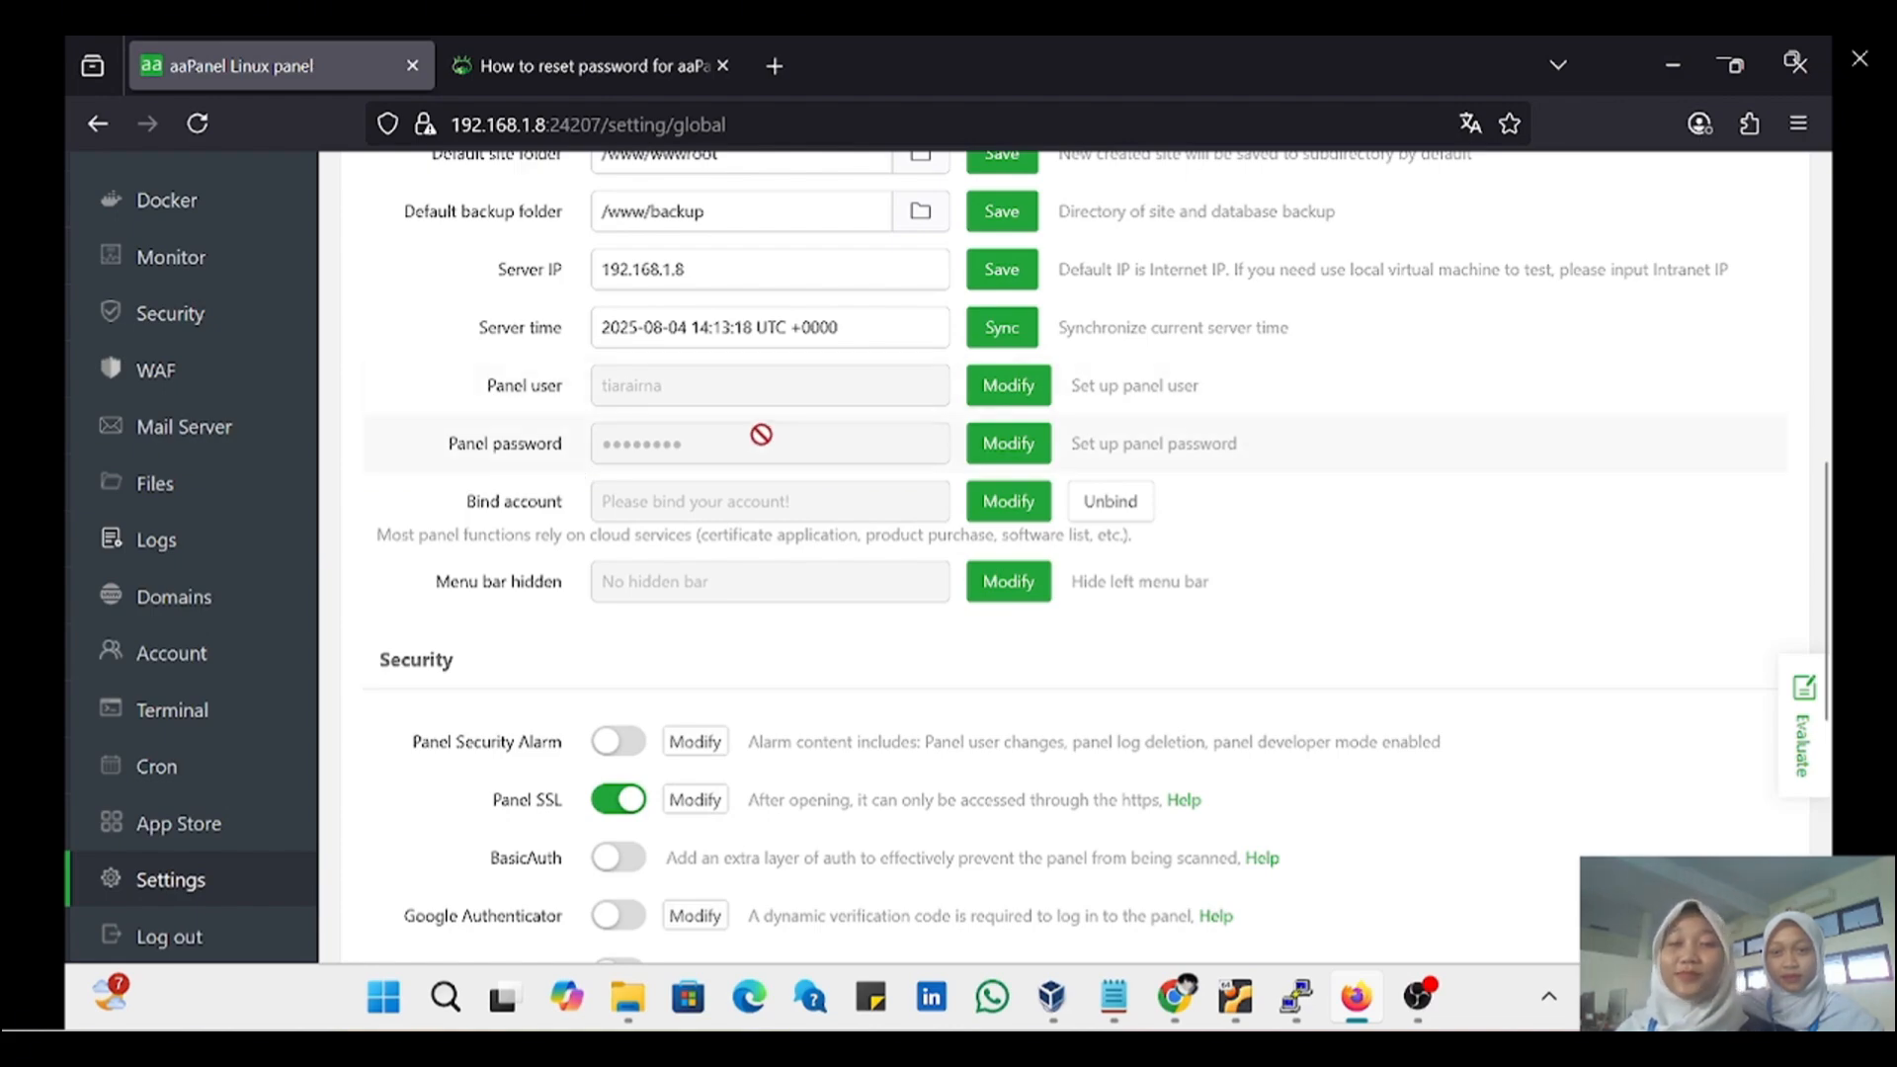
- Set a new panel password, entered twice and confirmed, which logs the panel out
left_click(1026, 445)
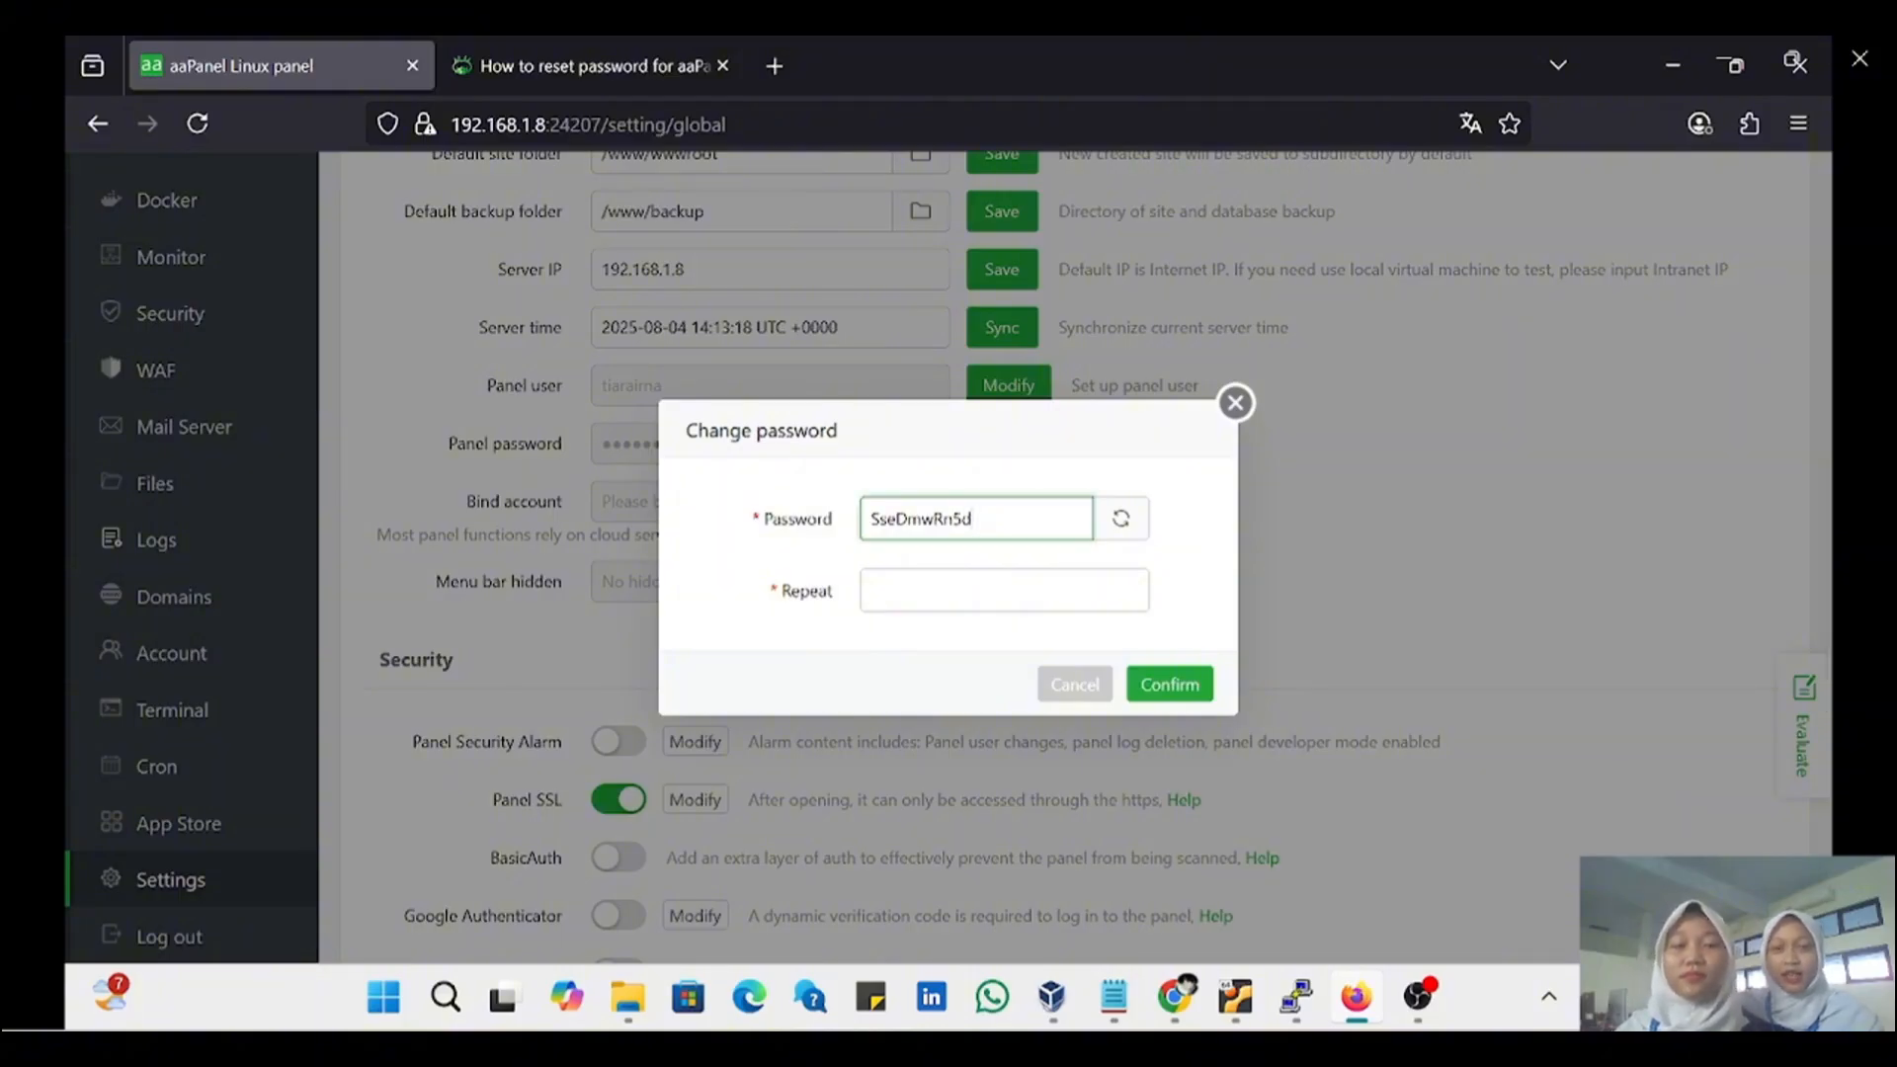
key("BackSpace")
key("BackSpace")
key("BackSpace")
key("BackSpace")
key("BackSpace")
key("BackSpace")
key("BackSpace")
key("BackSpace")
key("BackSpace")
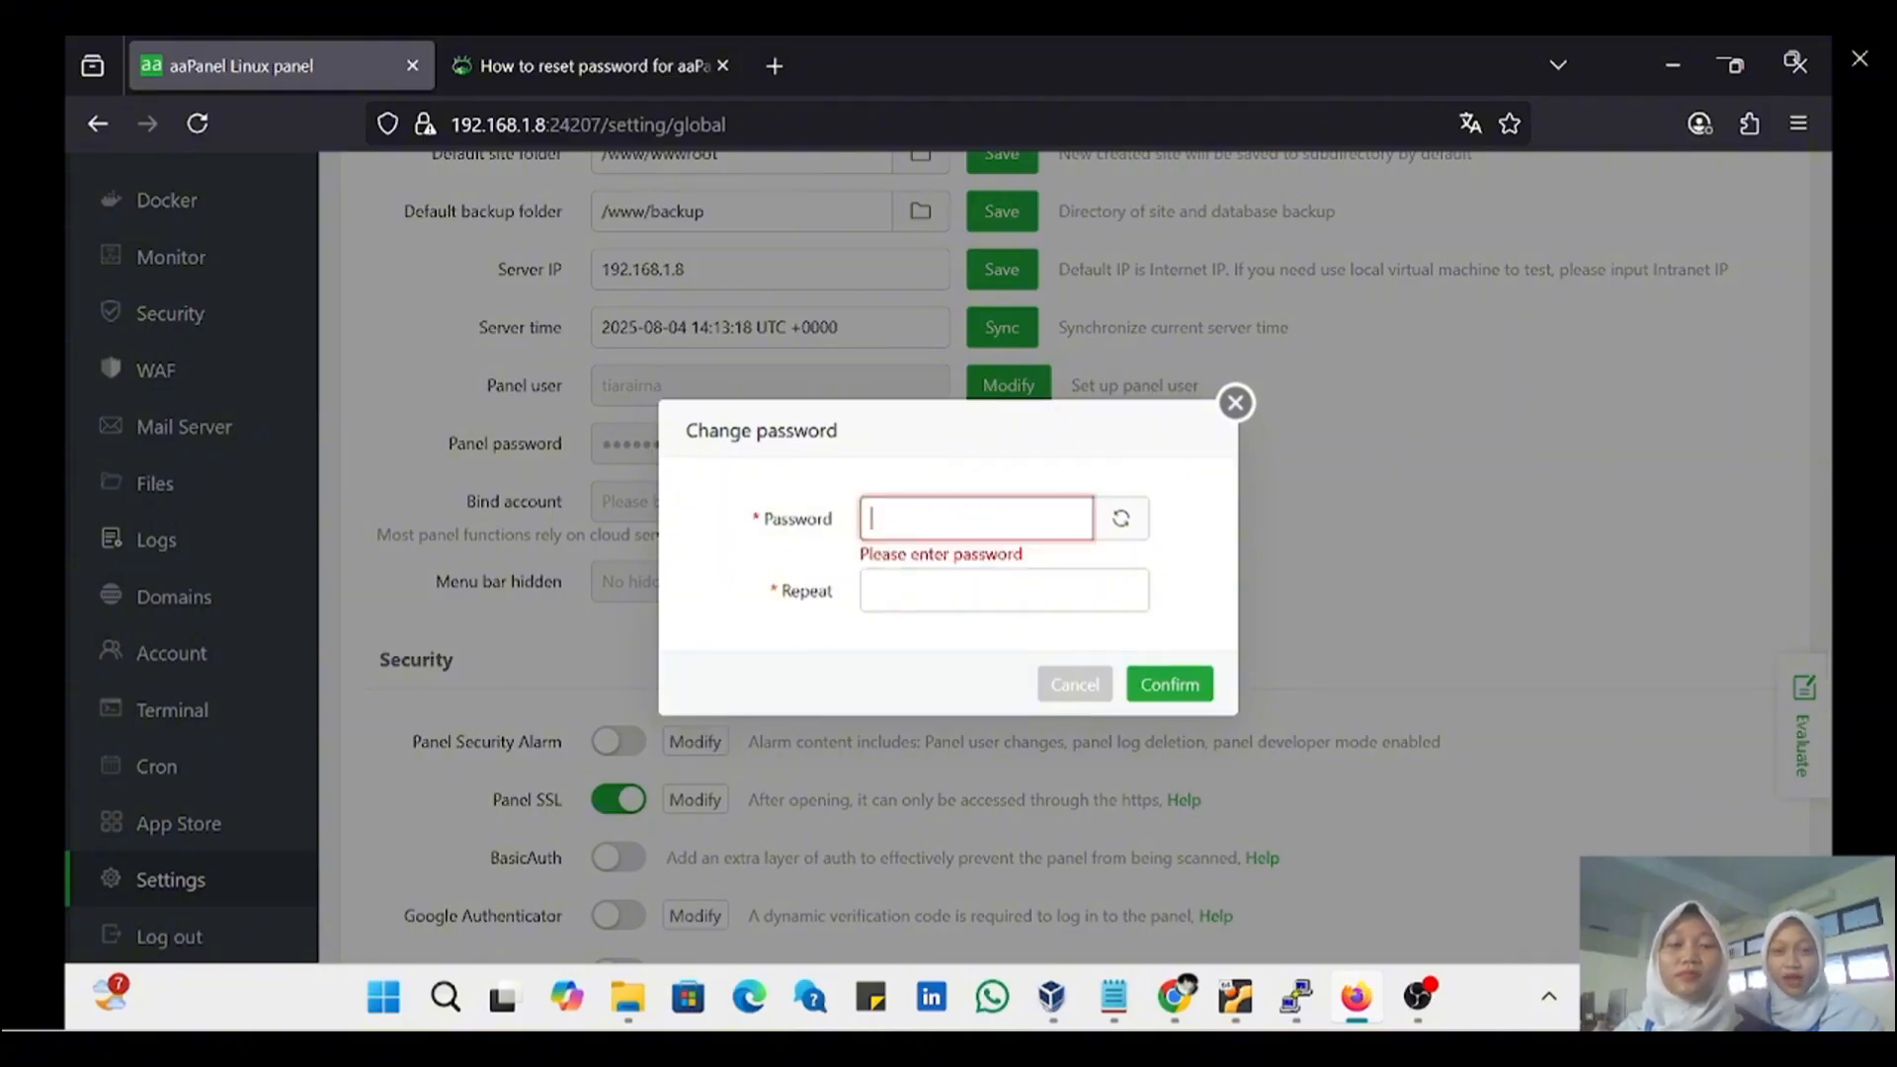
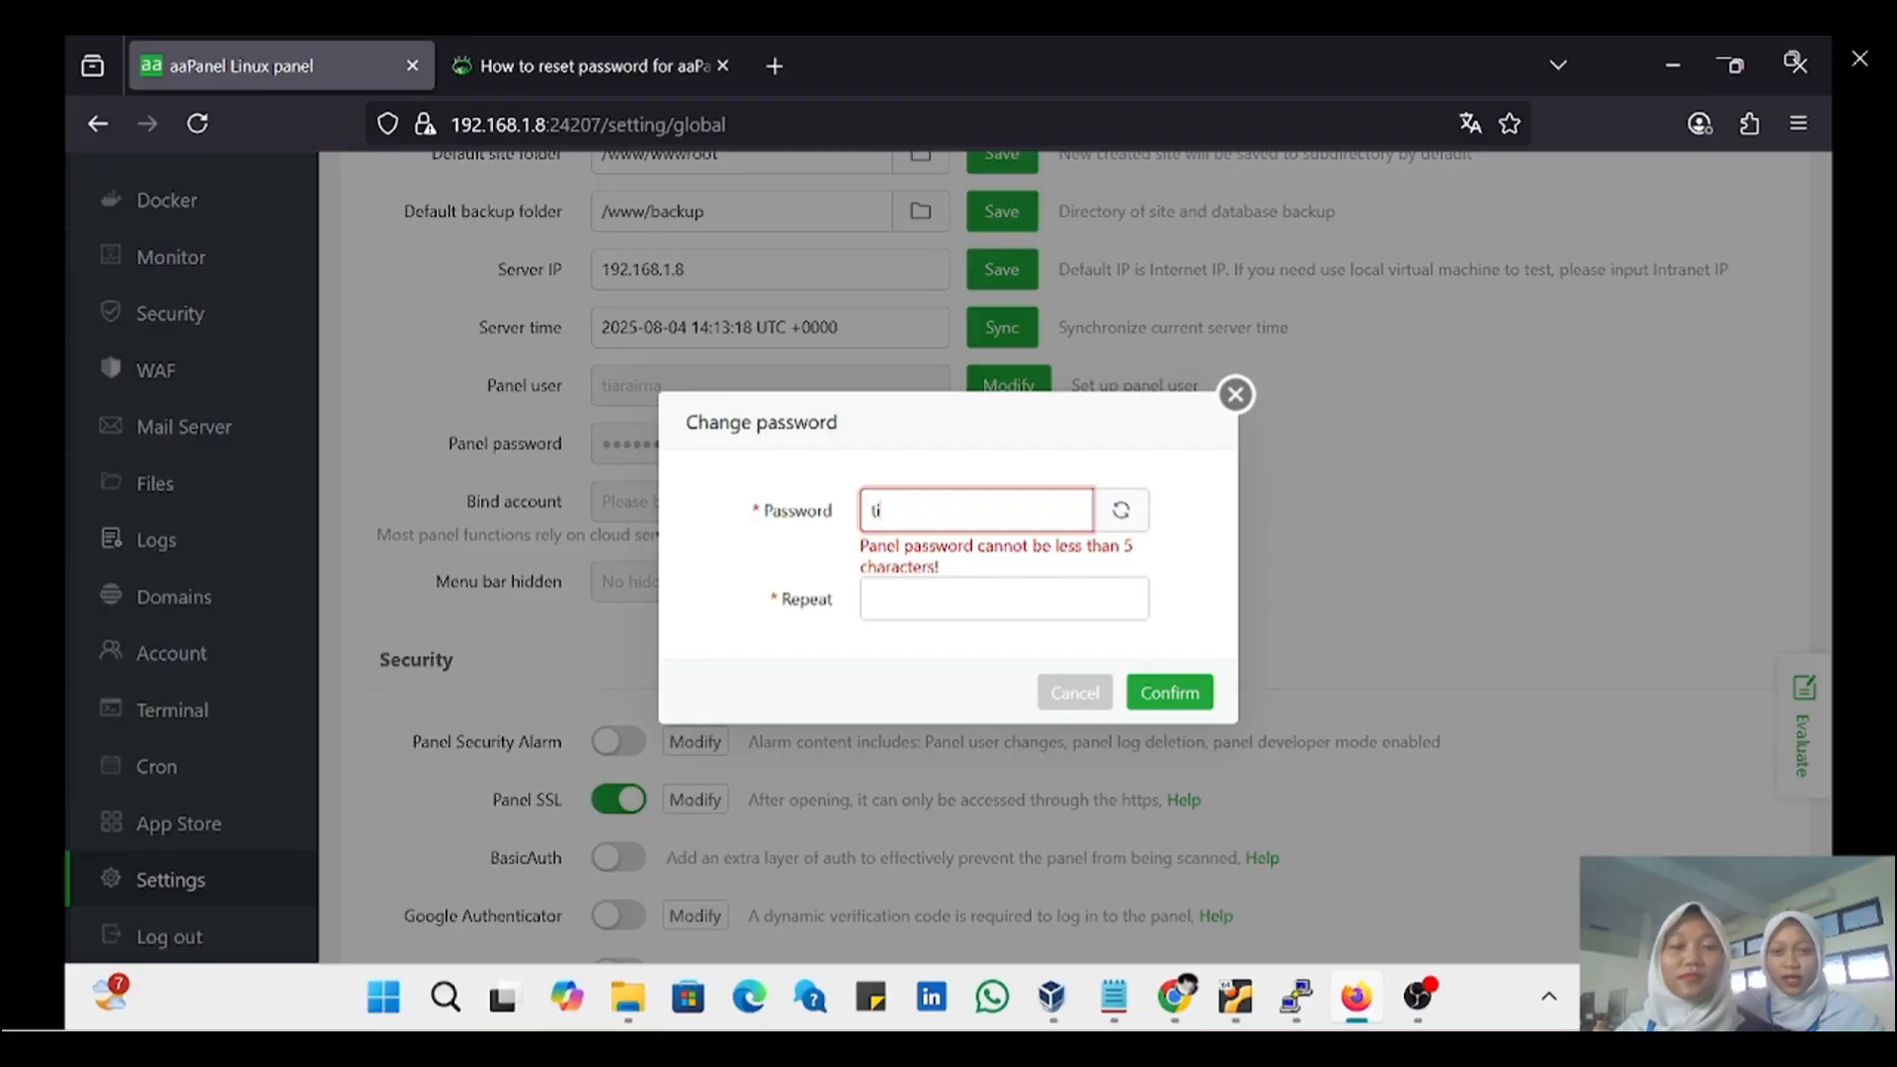
key("Tab")
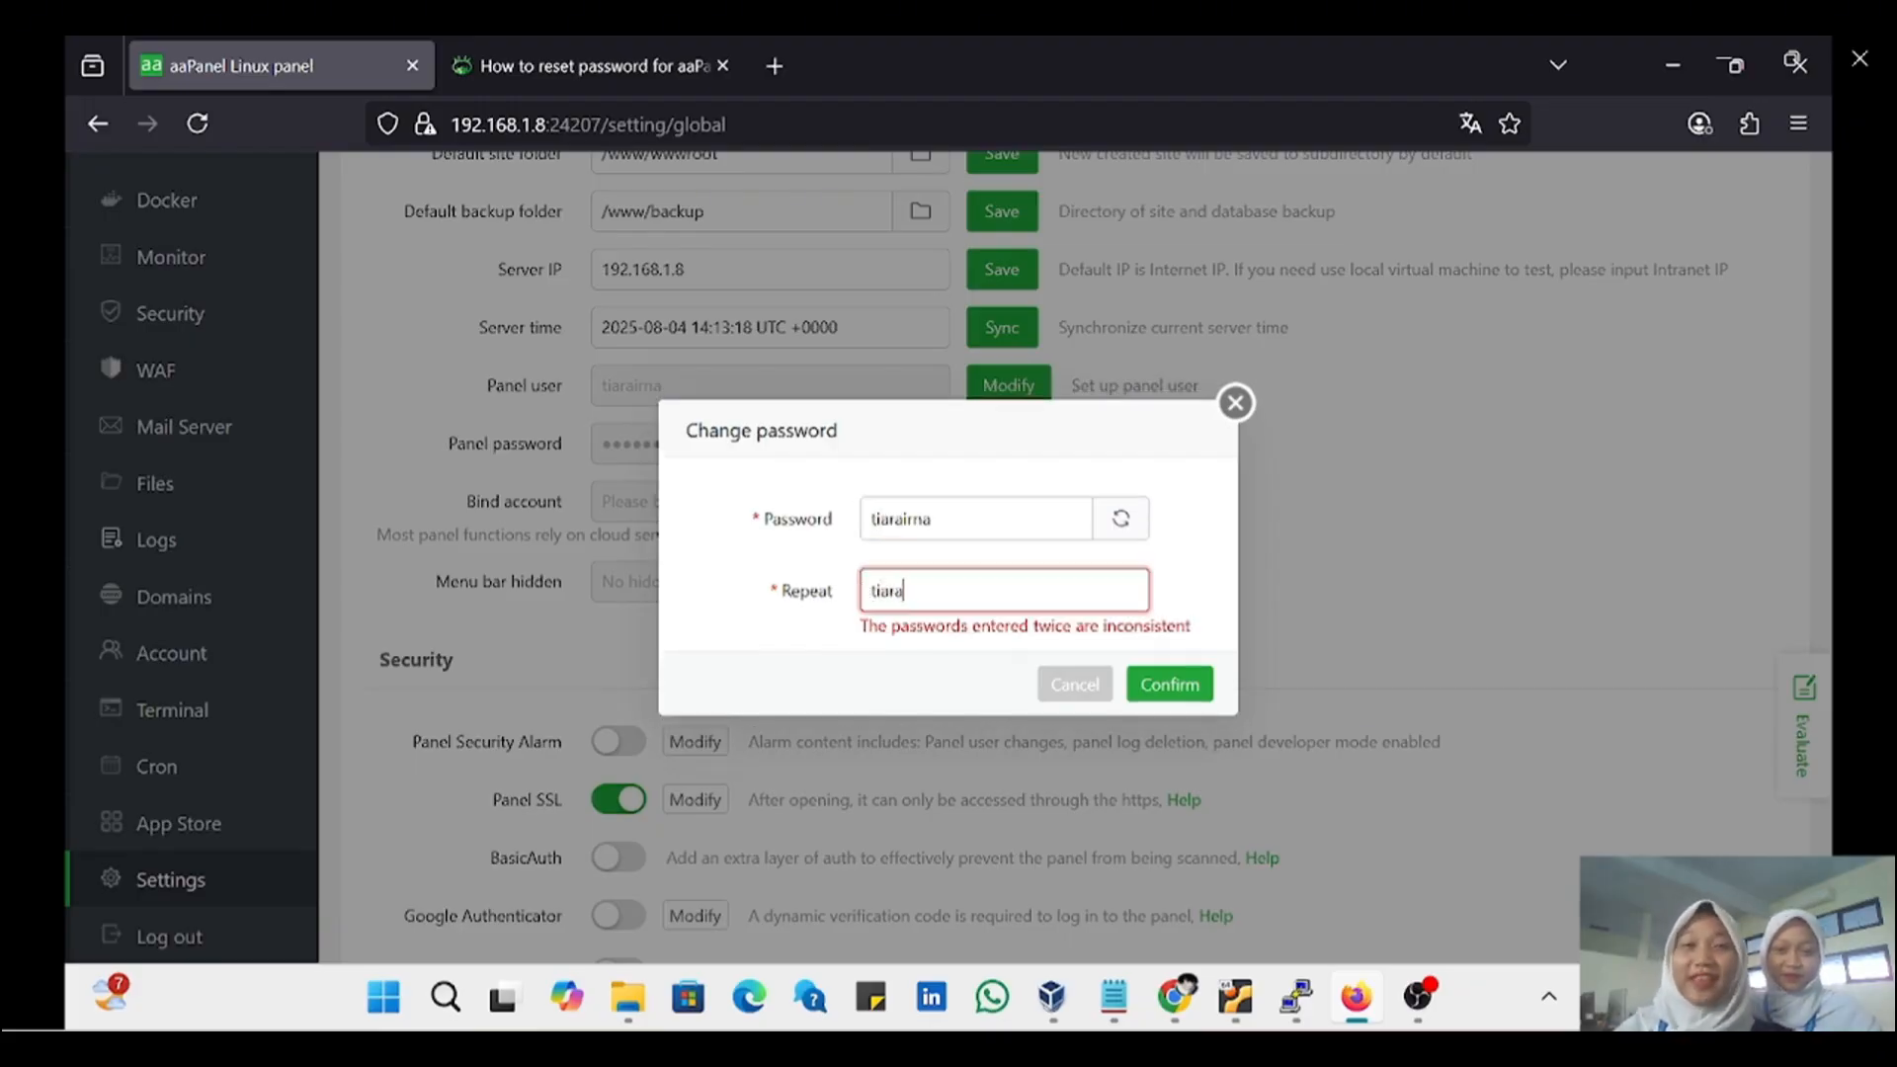
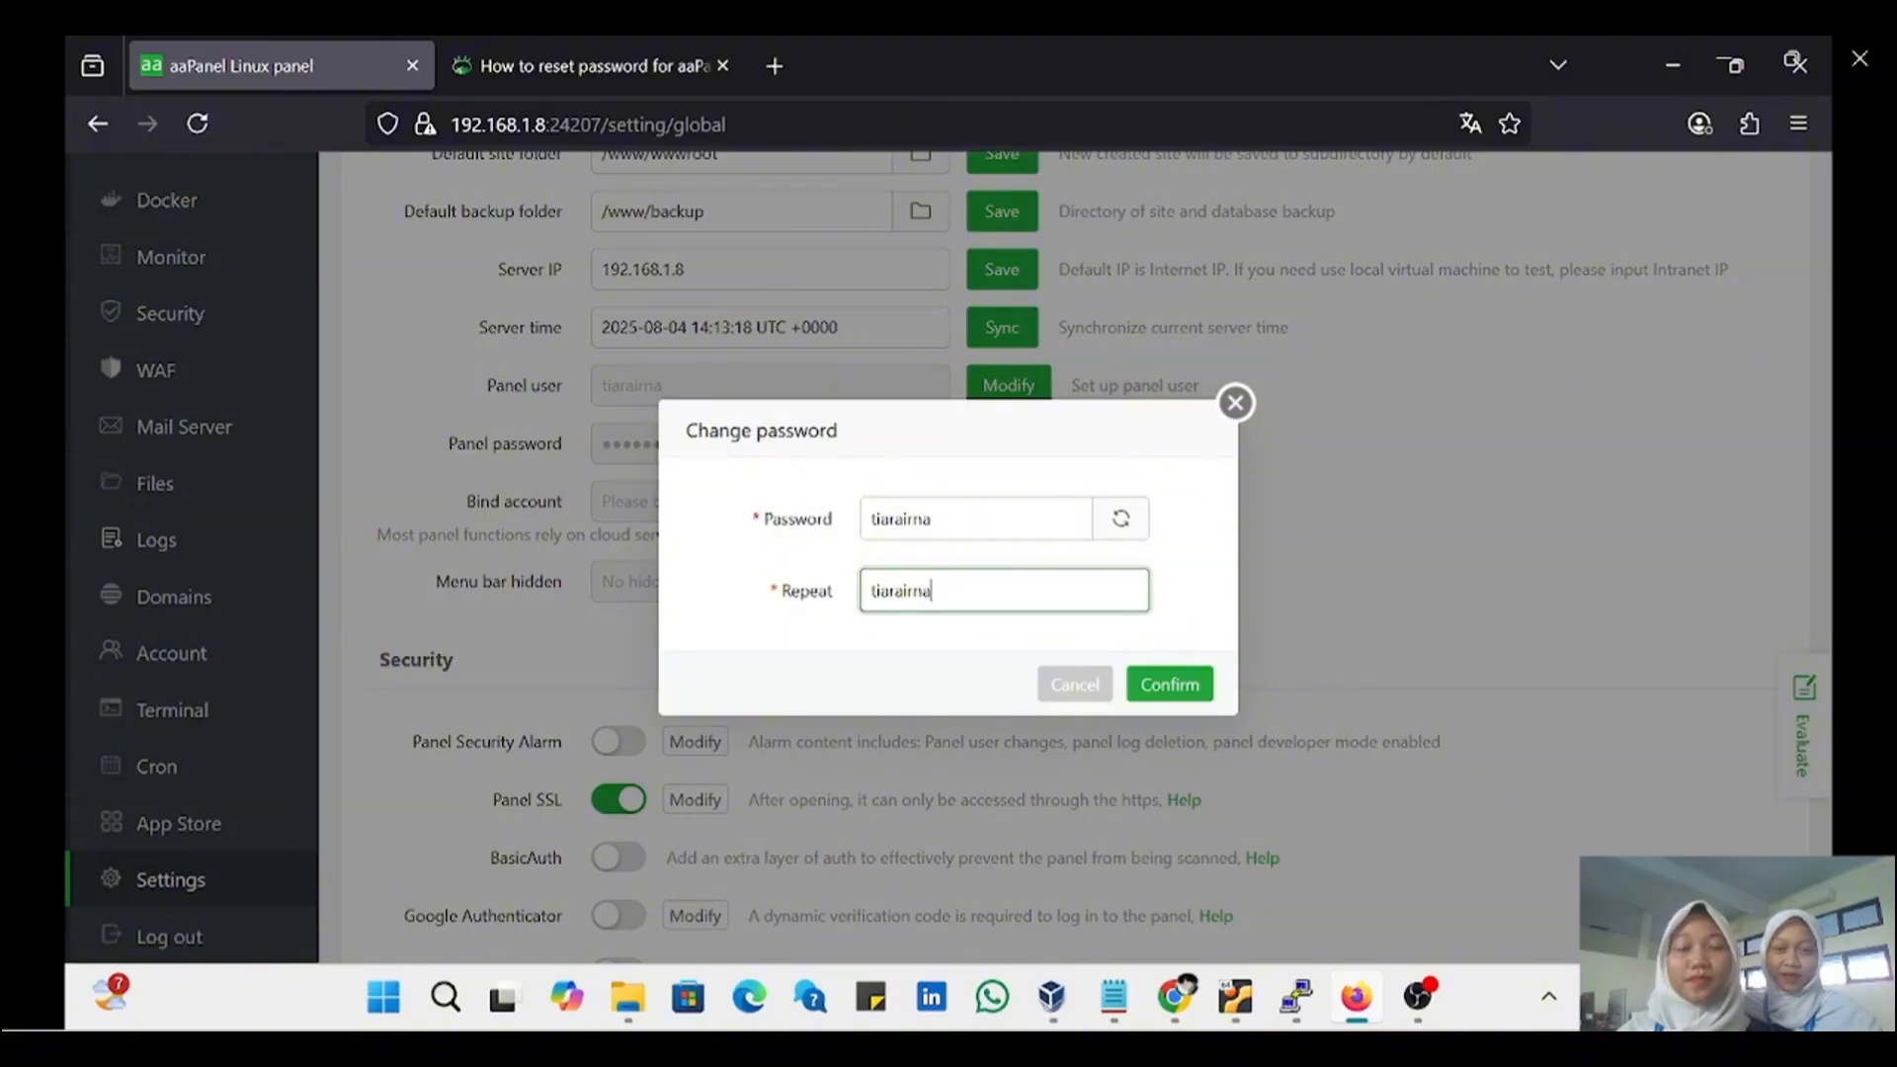
left_click(1168, 685)
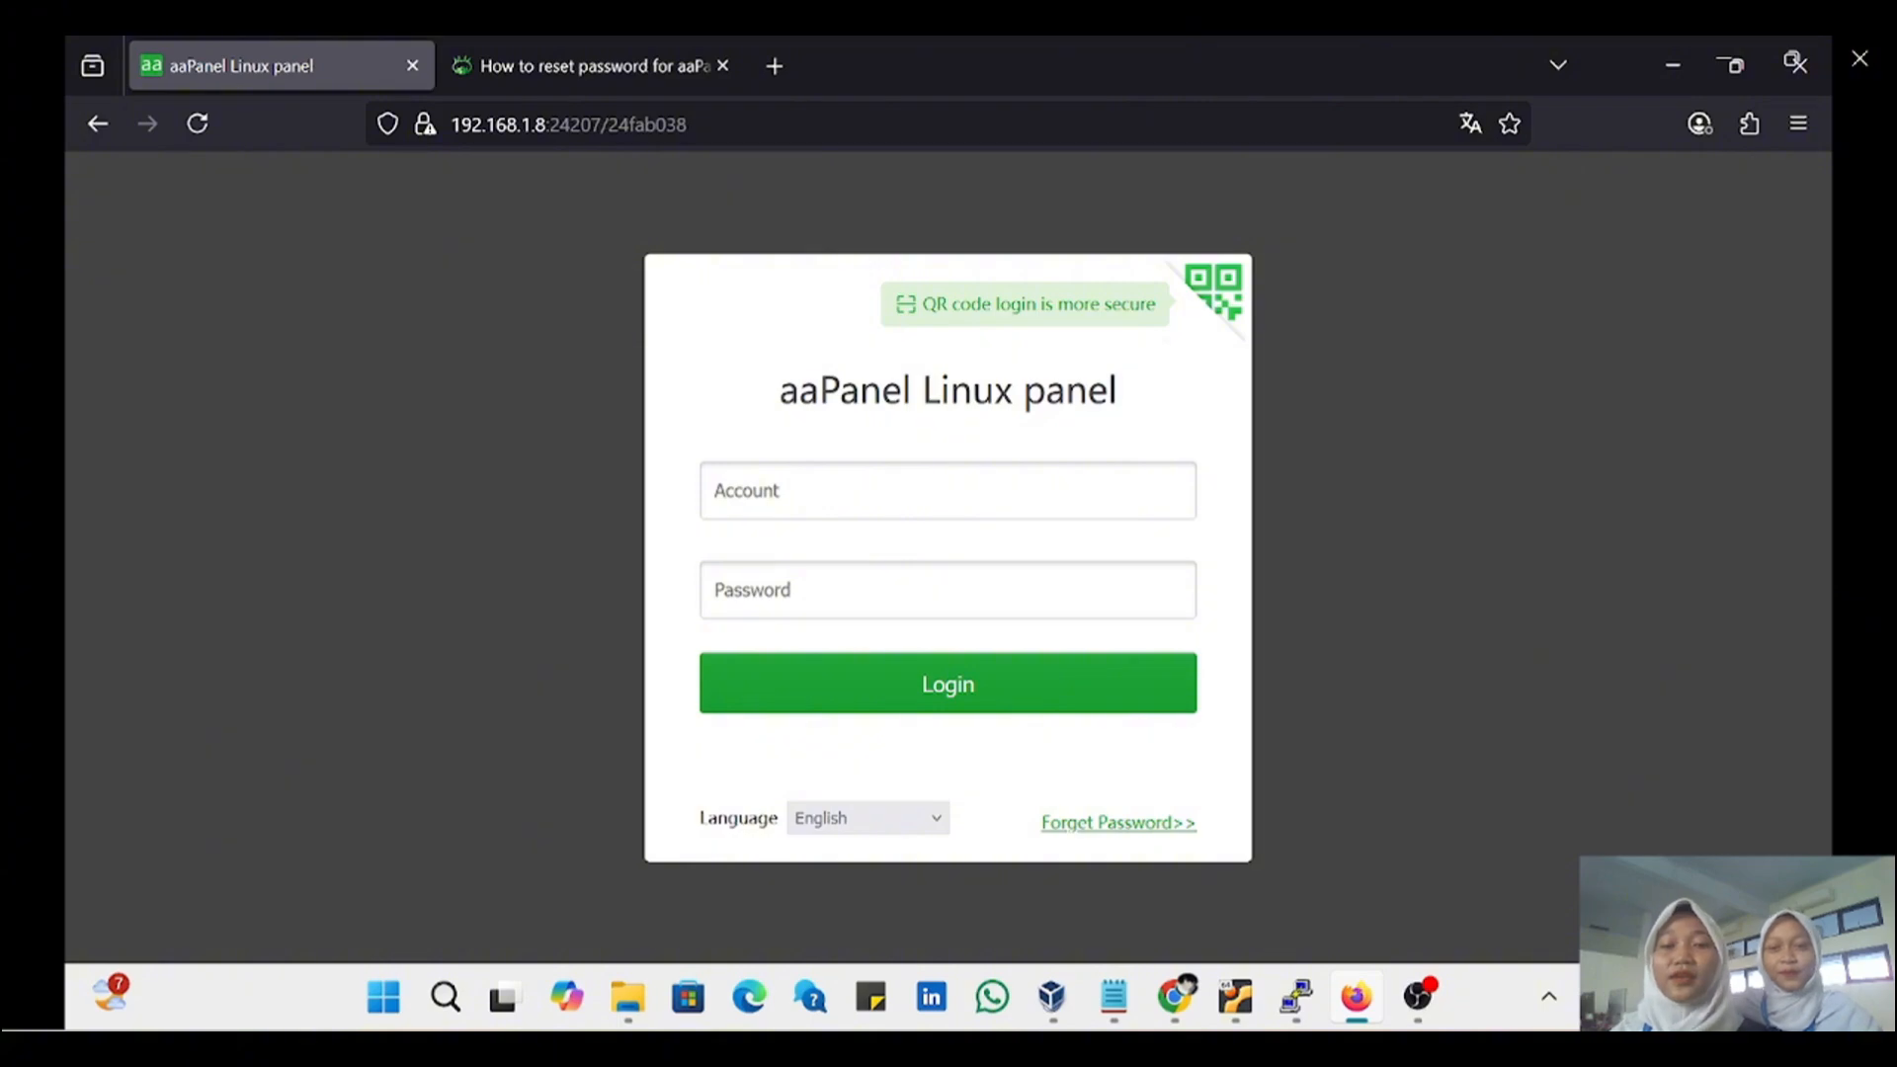
- Log back in to aaPanel with the new username and password
left_click(948, 491)
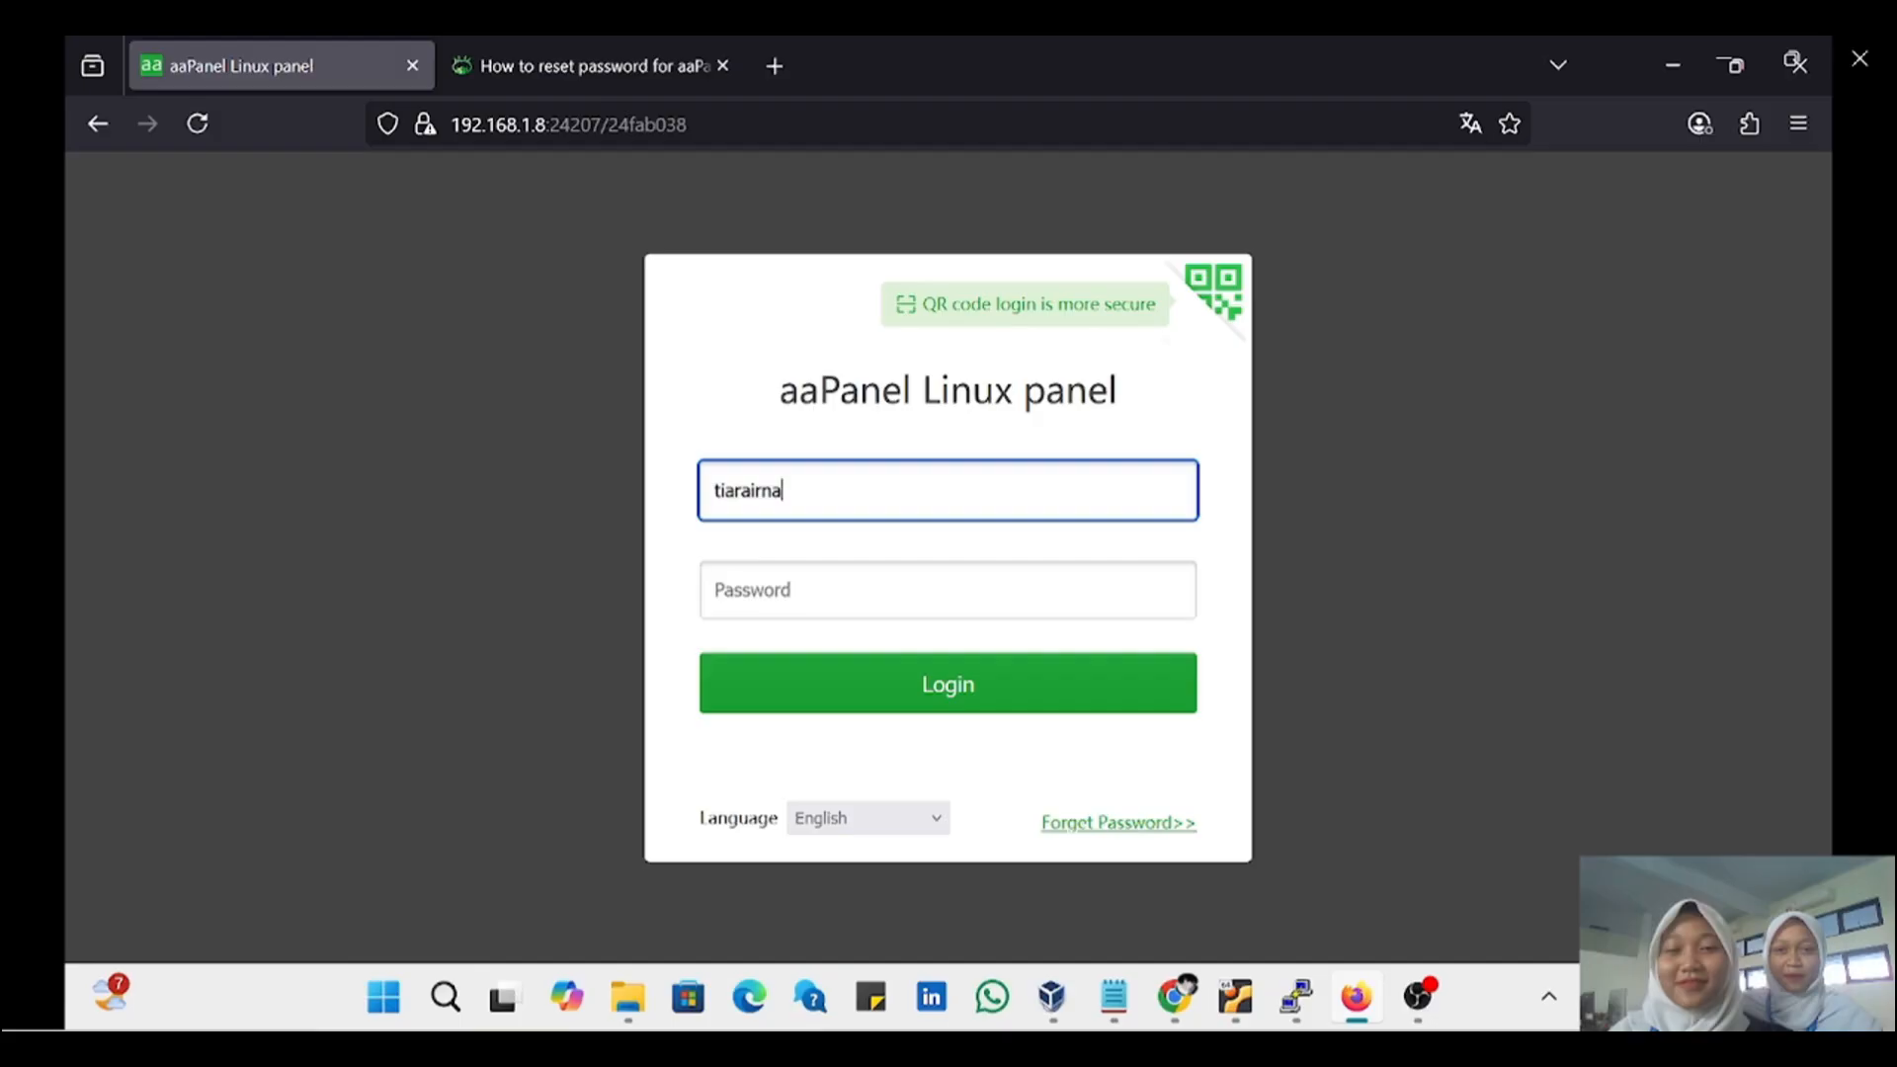
key("Tab")
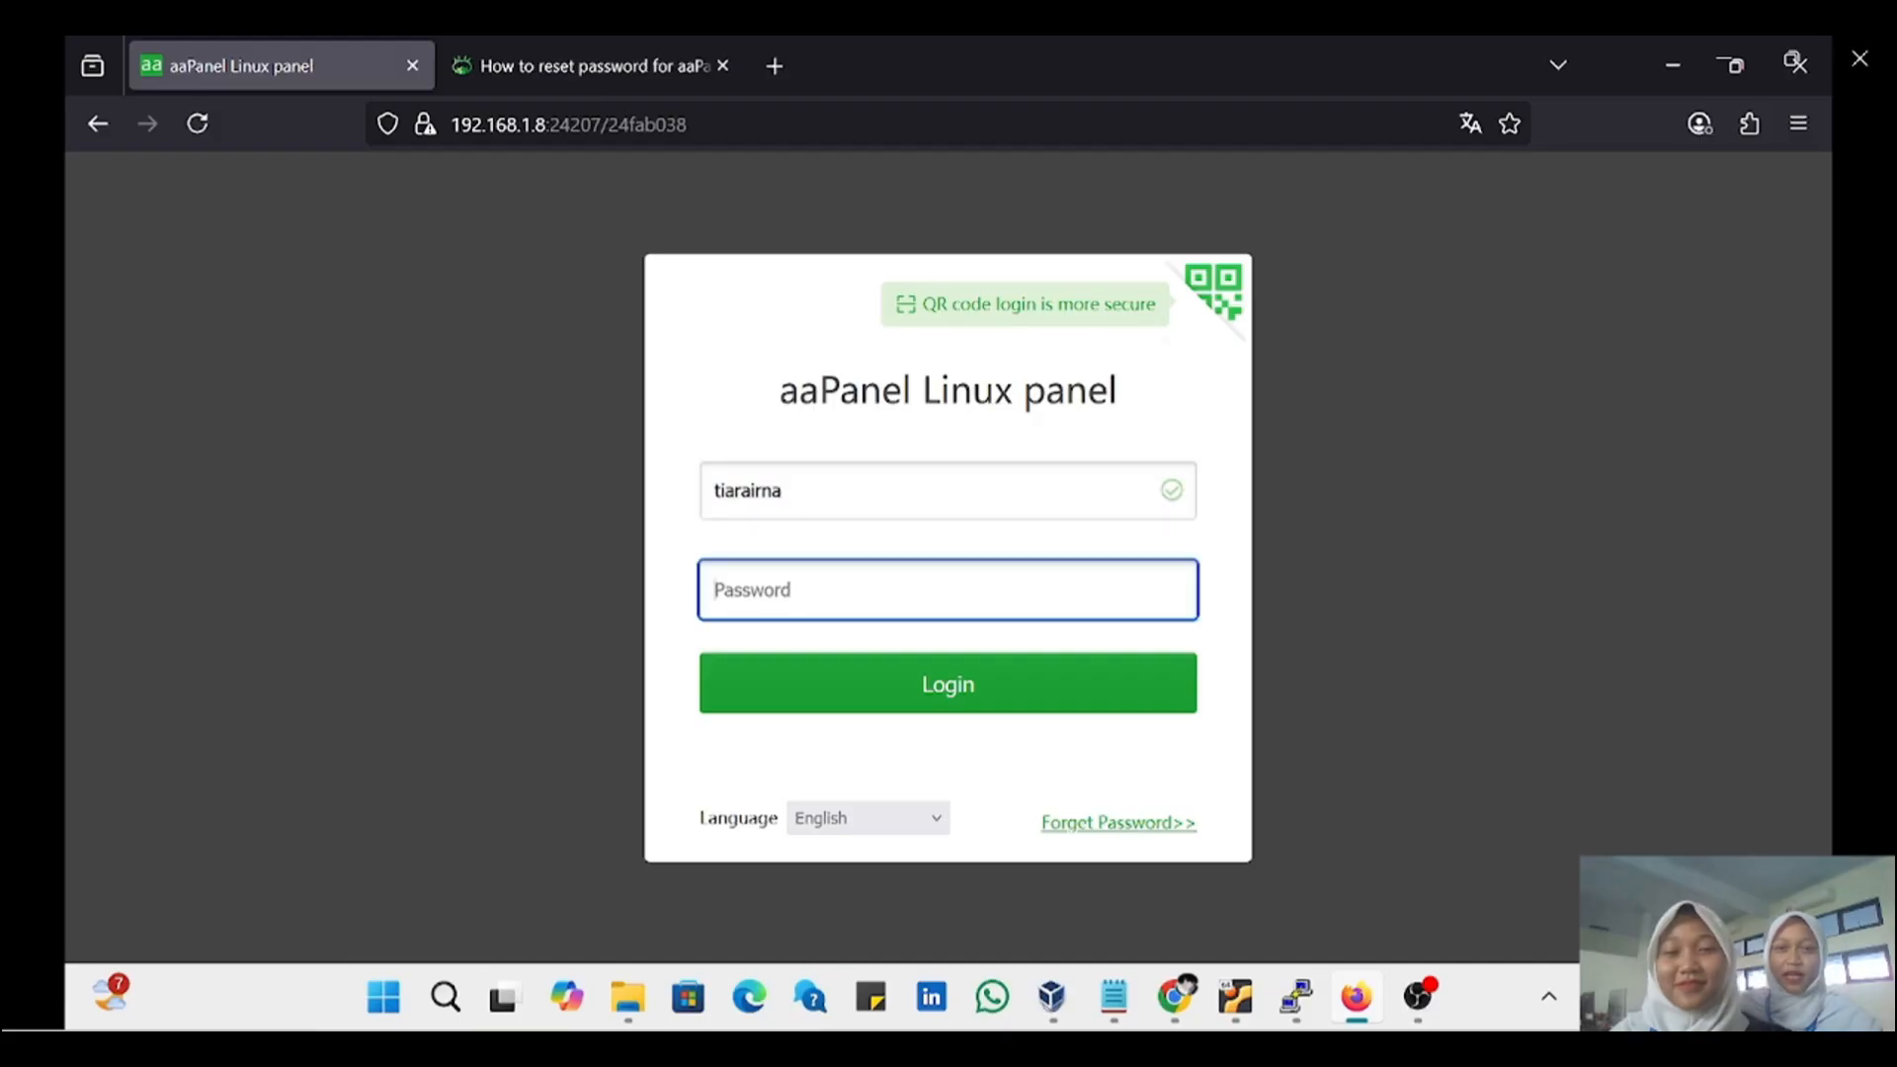
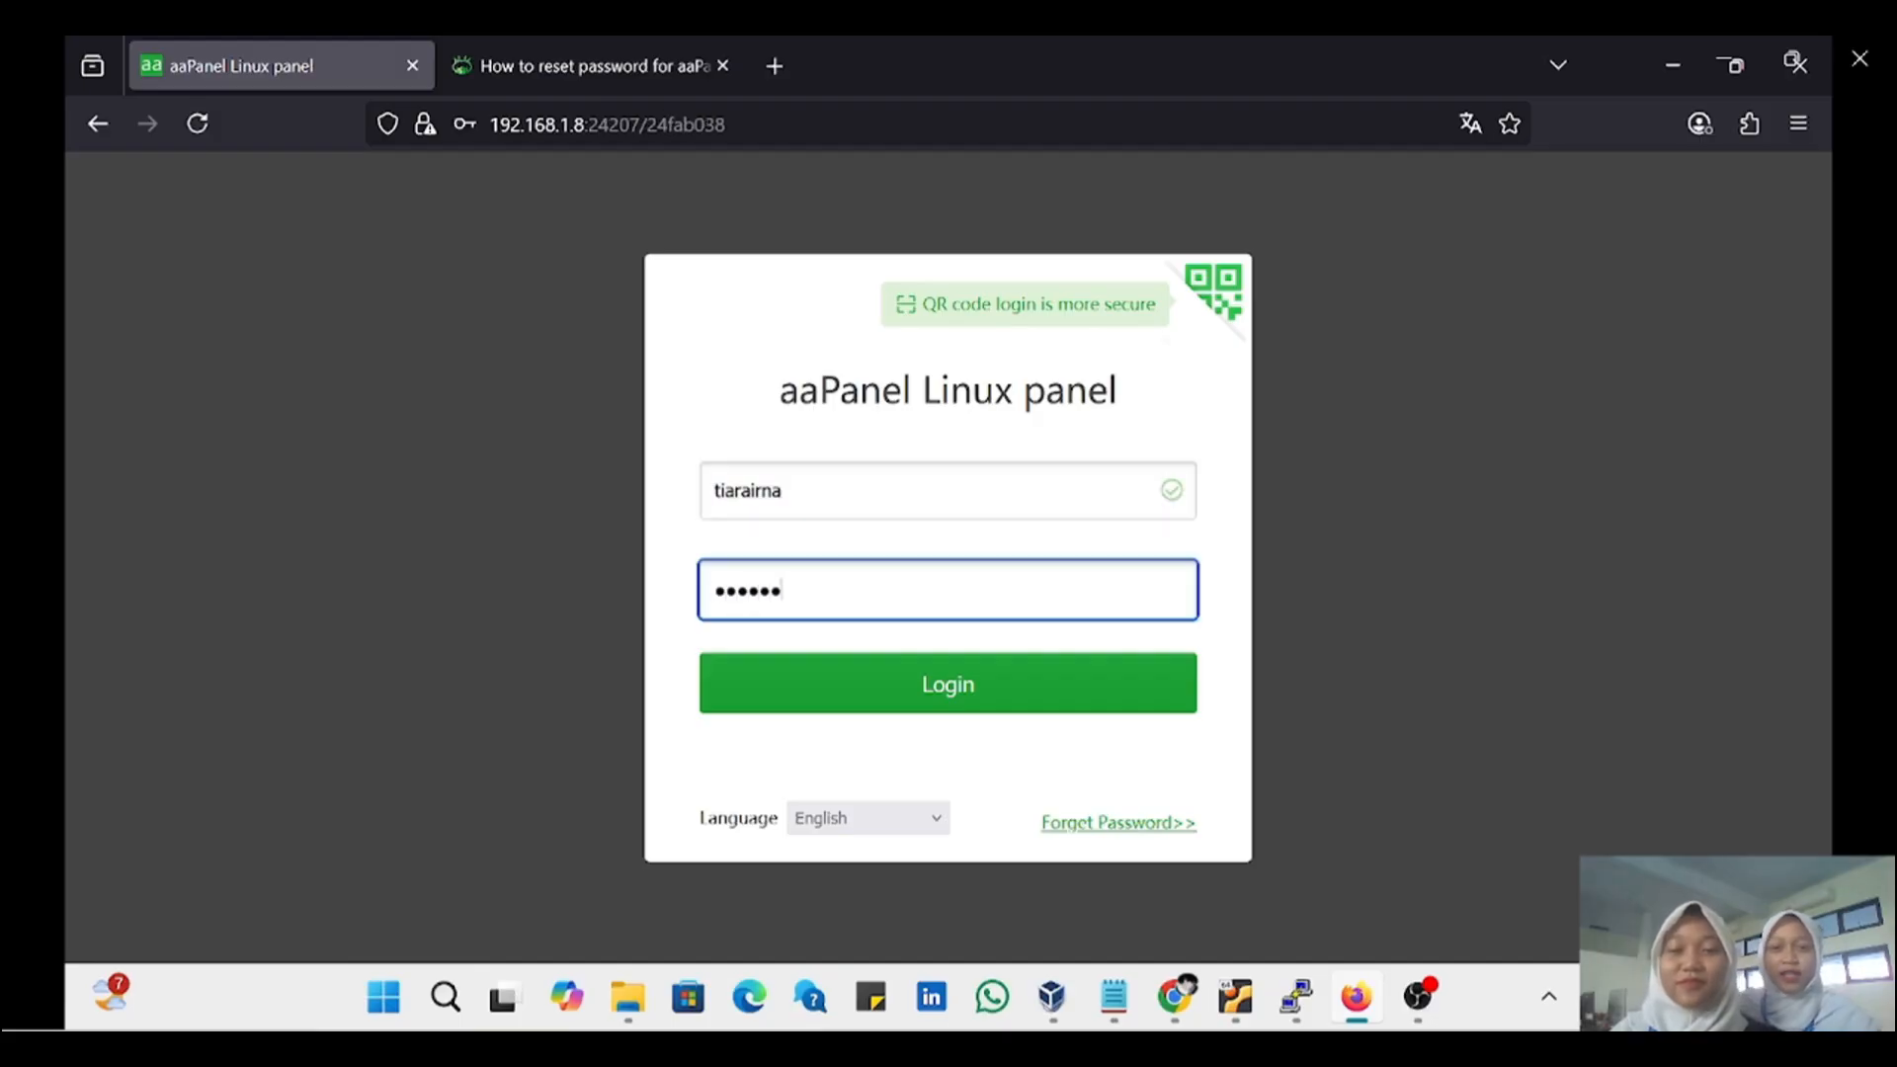
left_click(1008, 680)
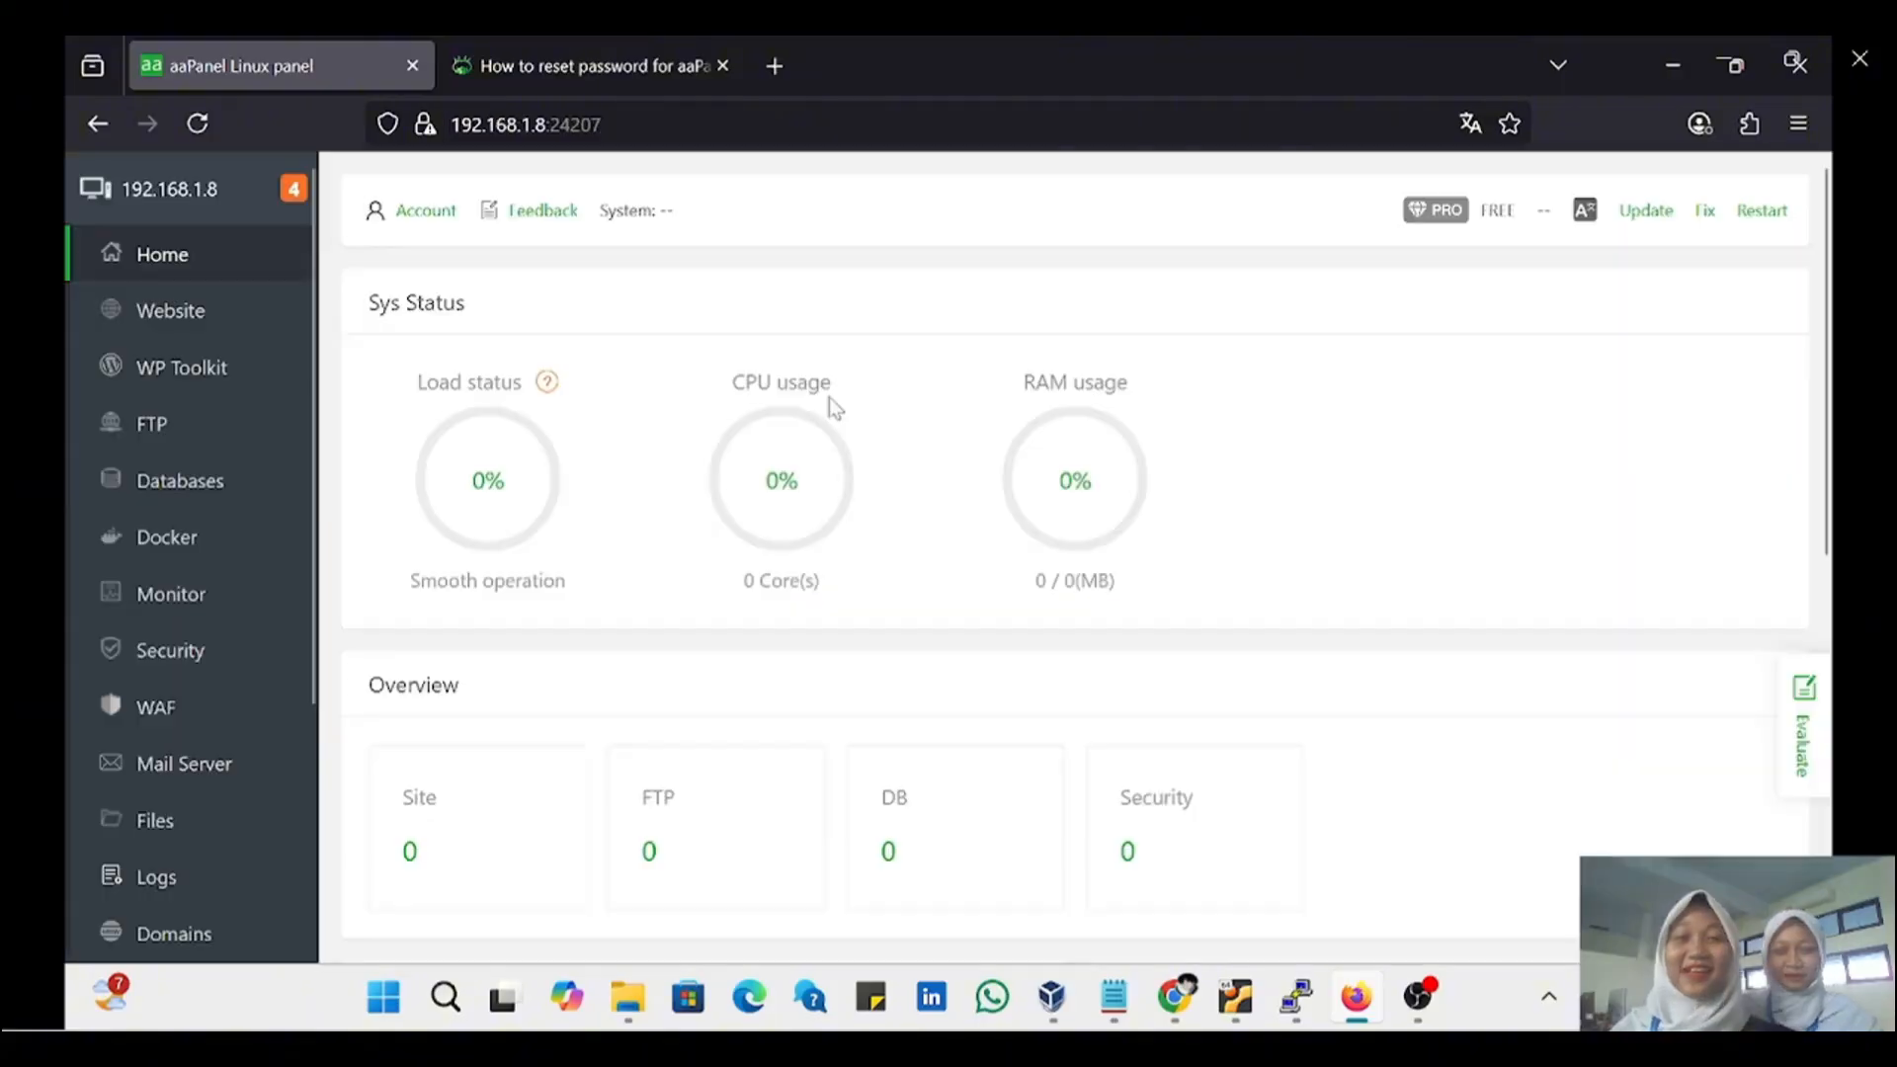
- Open the Databases page's MySQL tab, which shows no databases and no configured server
mouse_move(828, 531)
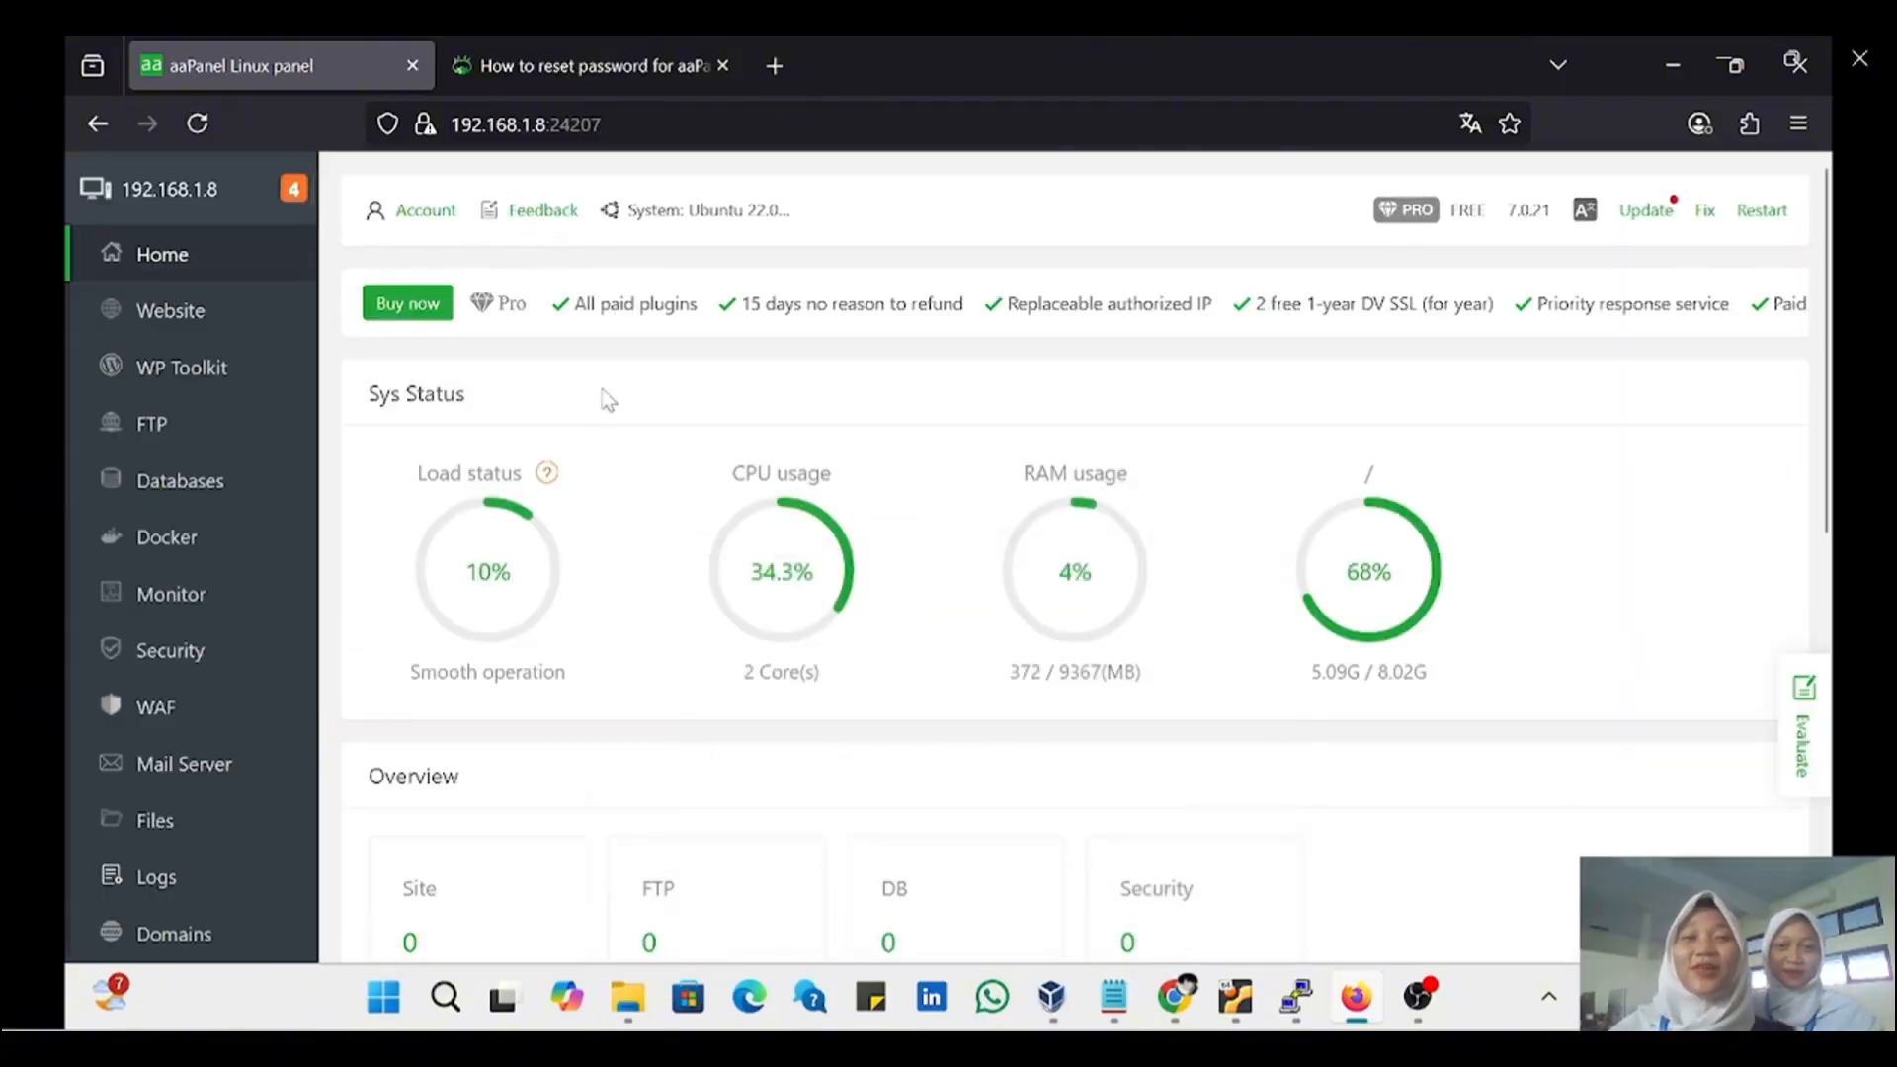
scroll(254, 661, "down", 3)
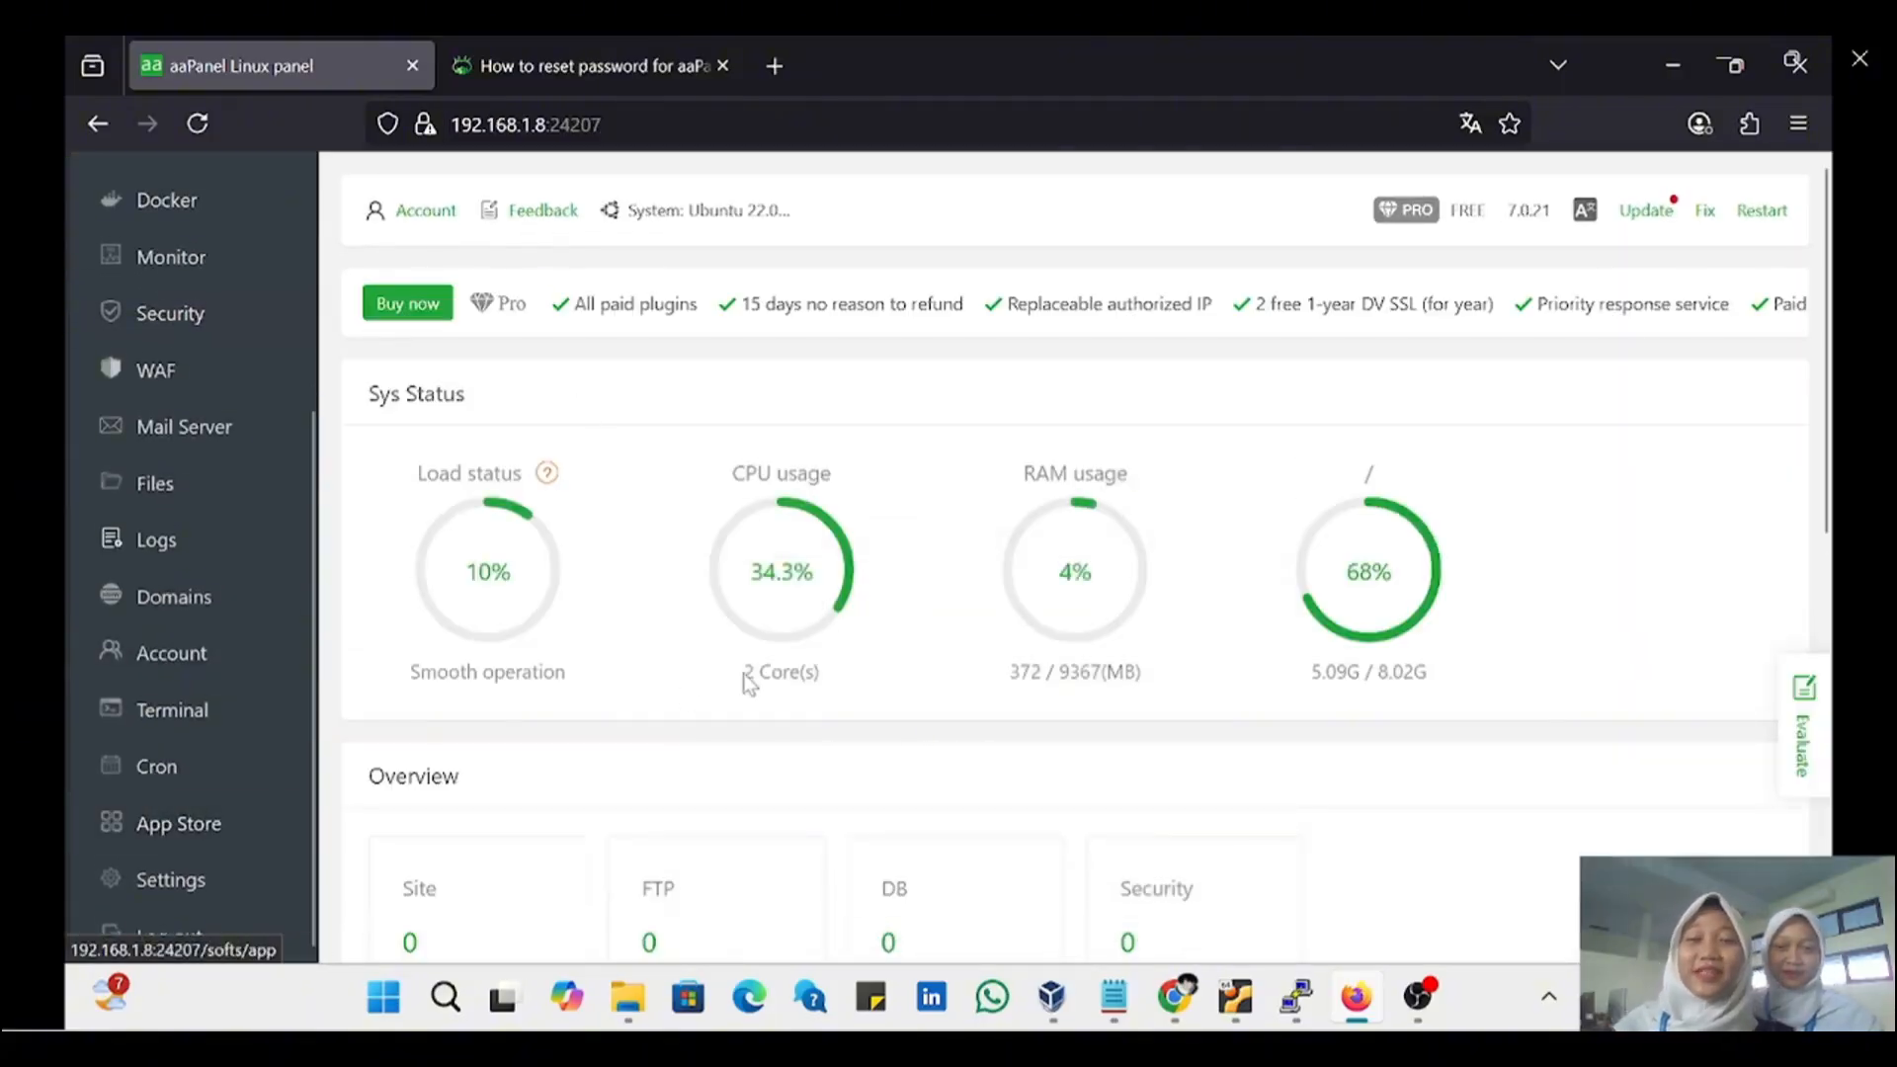
scroll(228, 305, "up", 3)
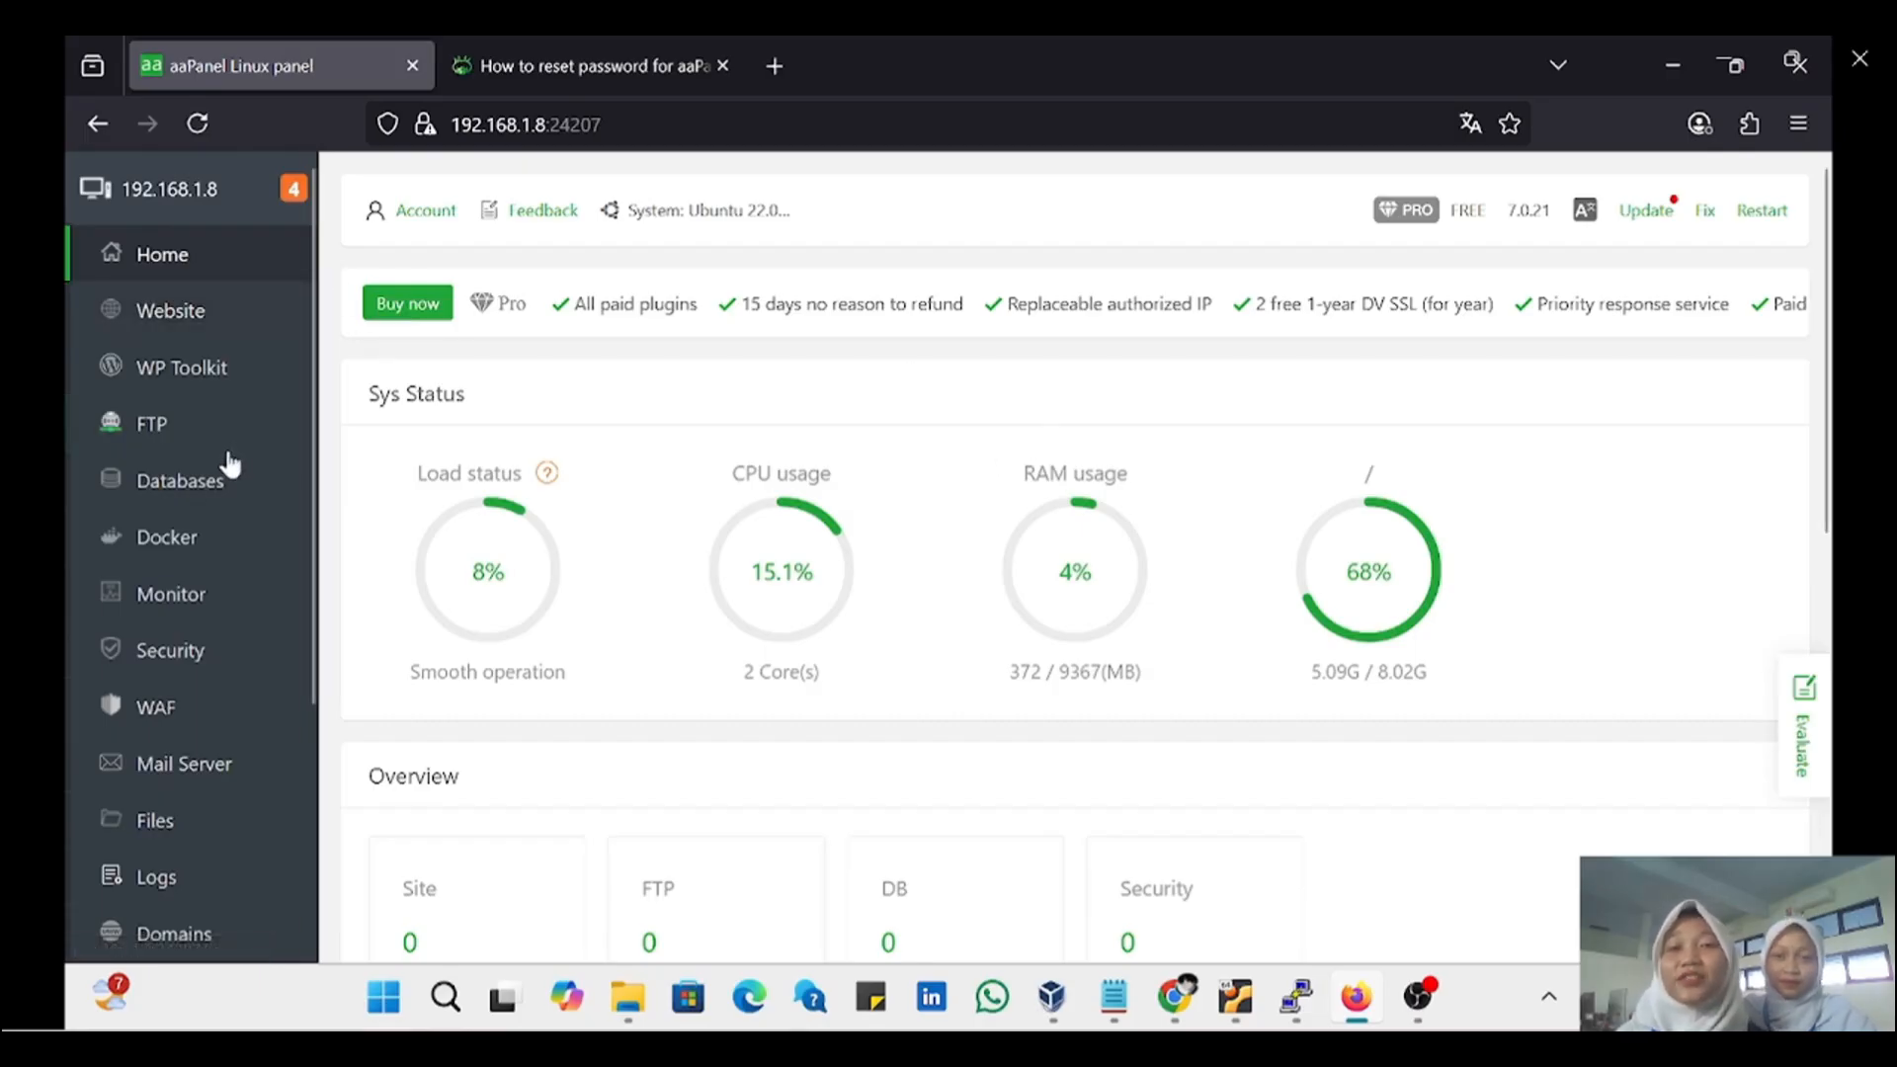
left_click(136, 484)
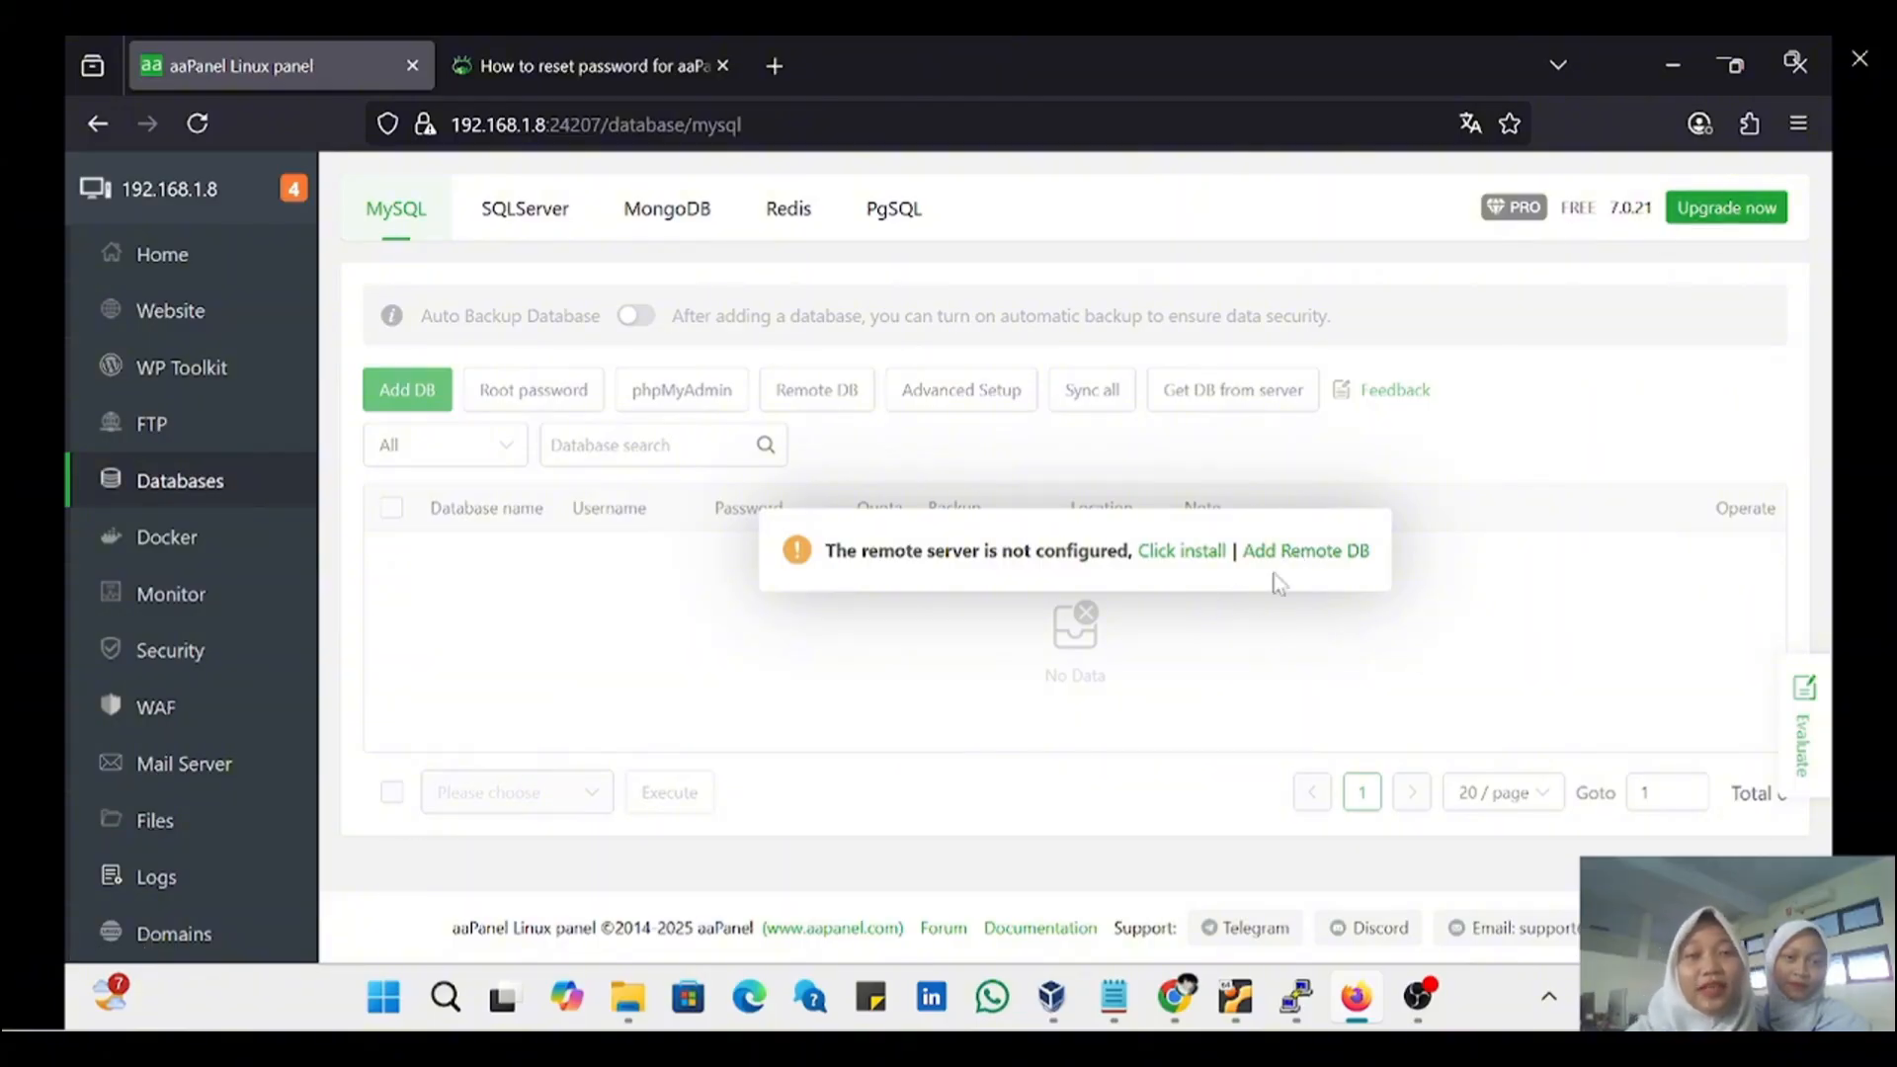
- Start installing MySQL and check the installation's progress in the App Store
left_click(1199, 553)
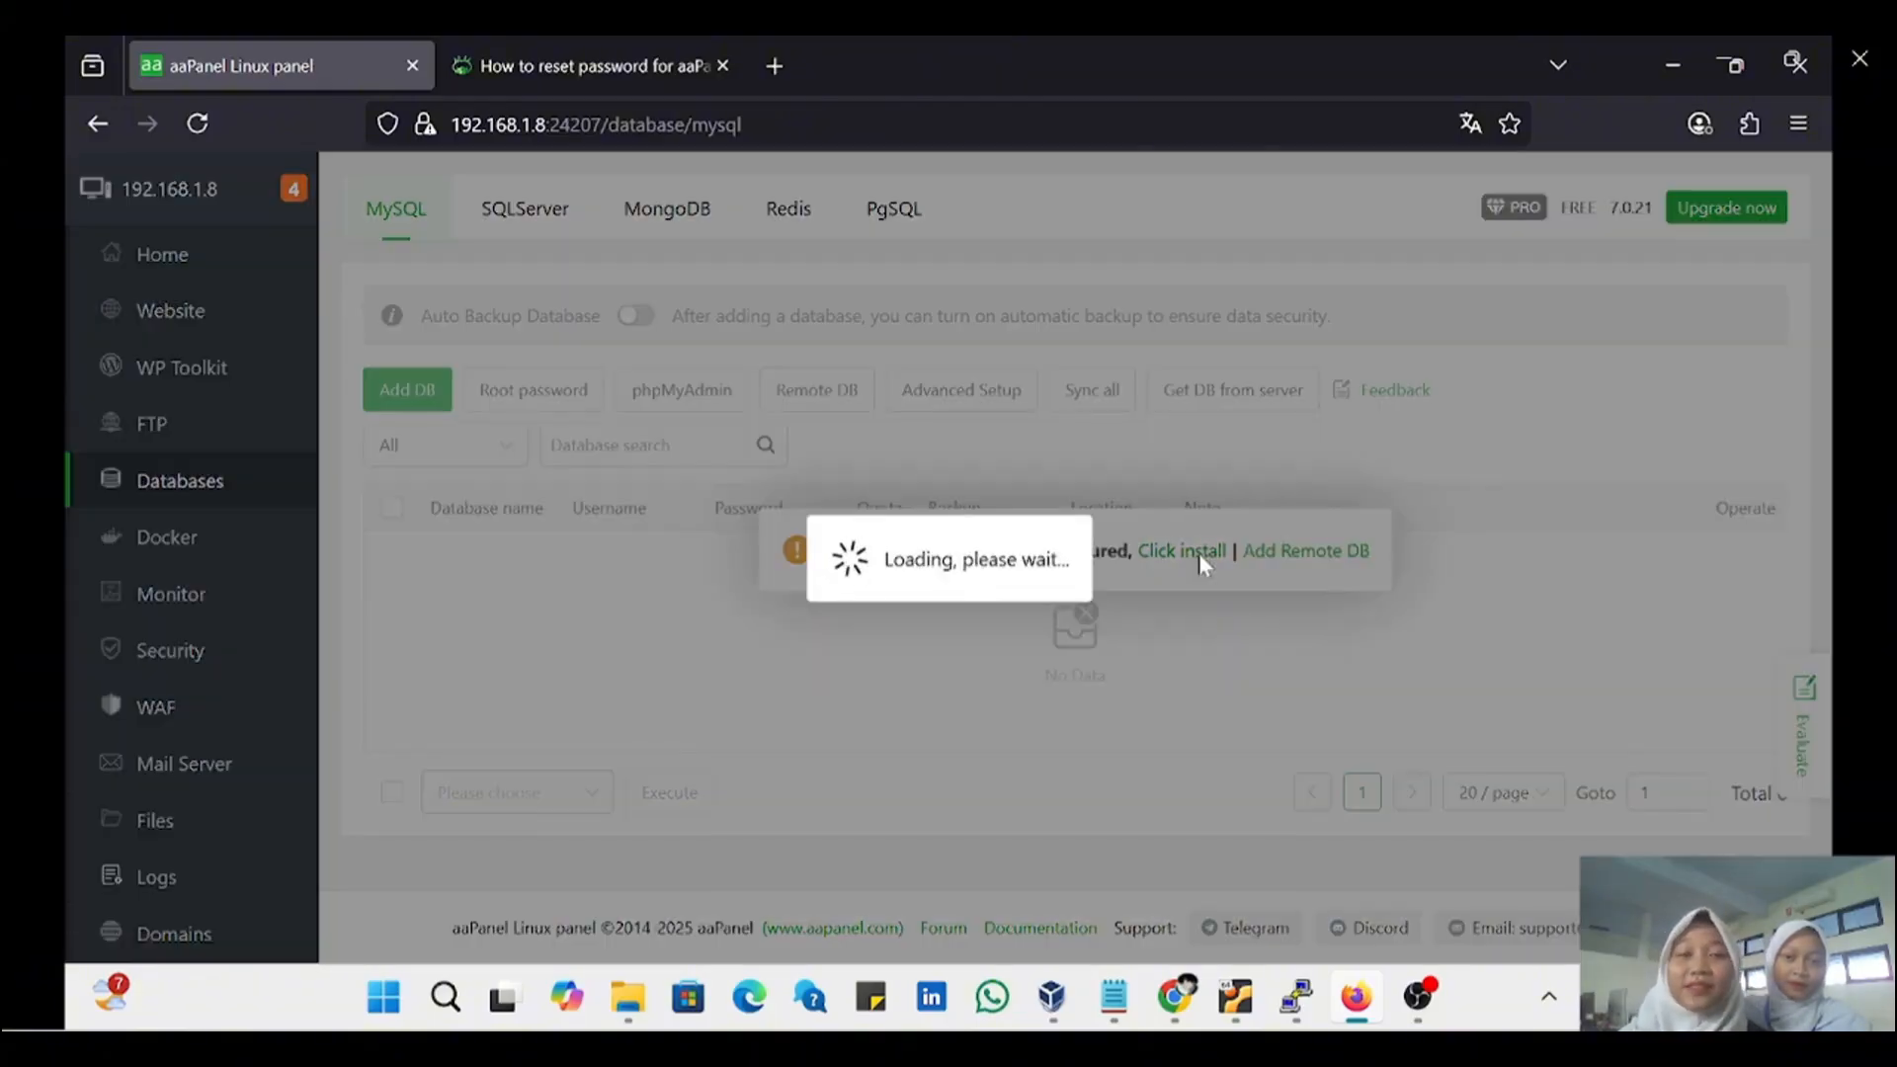
scroll(152, 656, "down", 4)
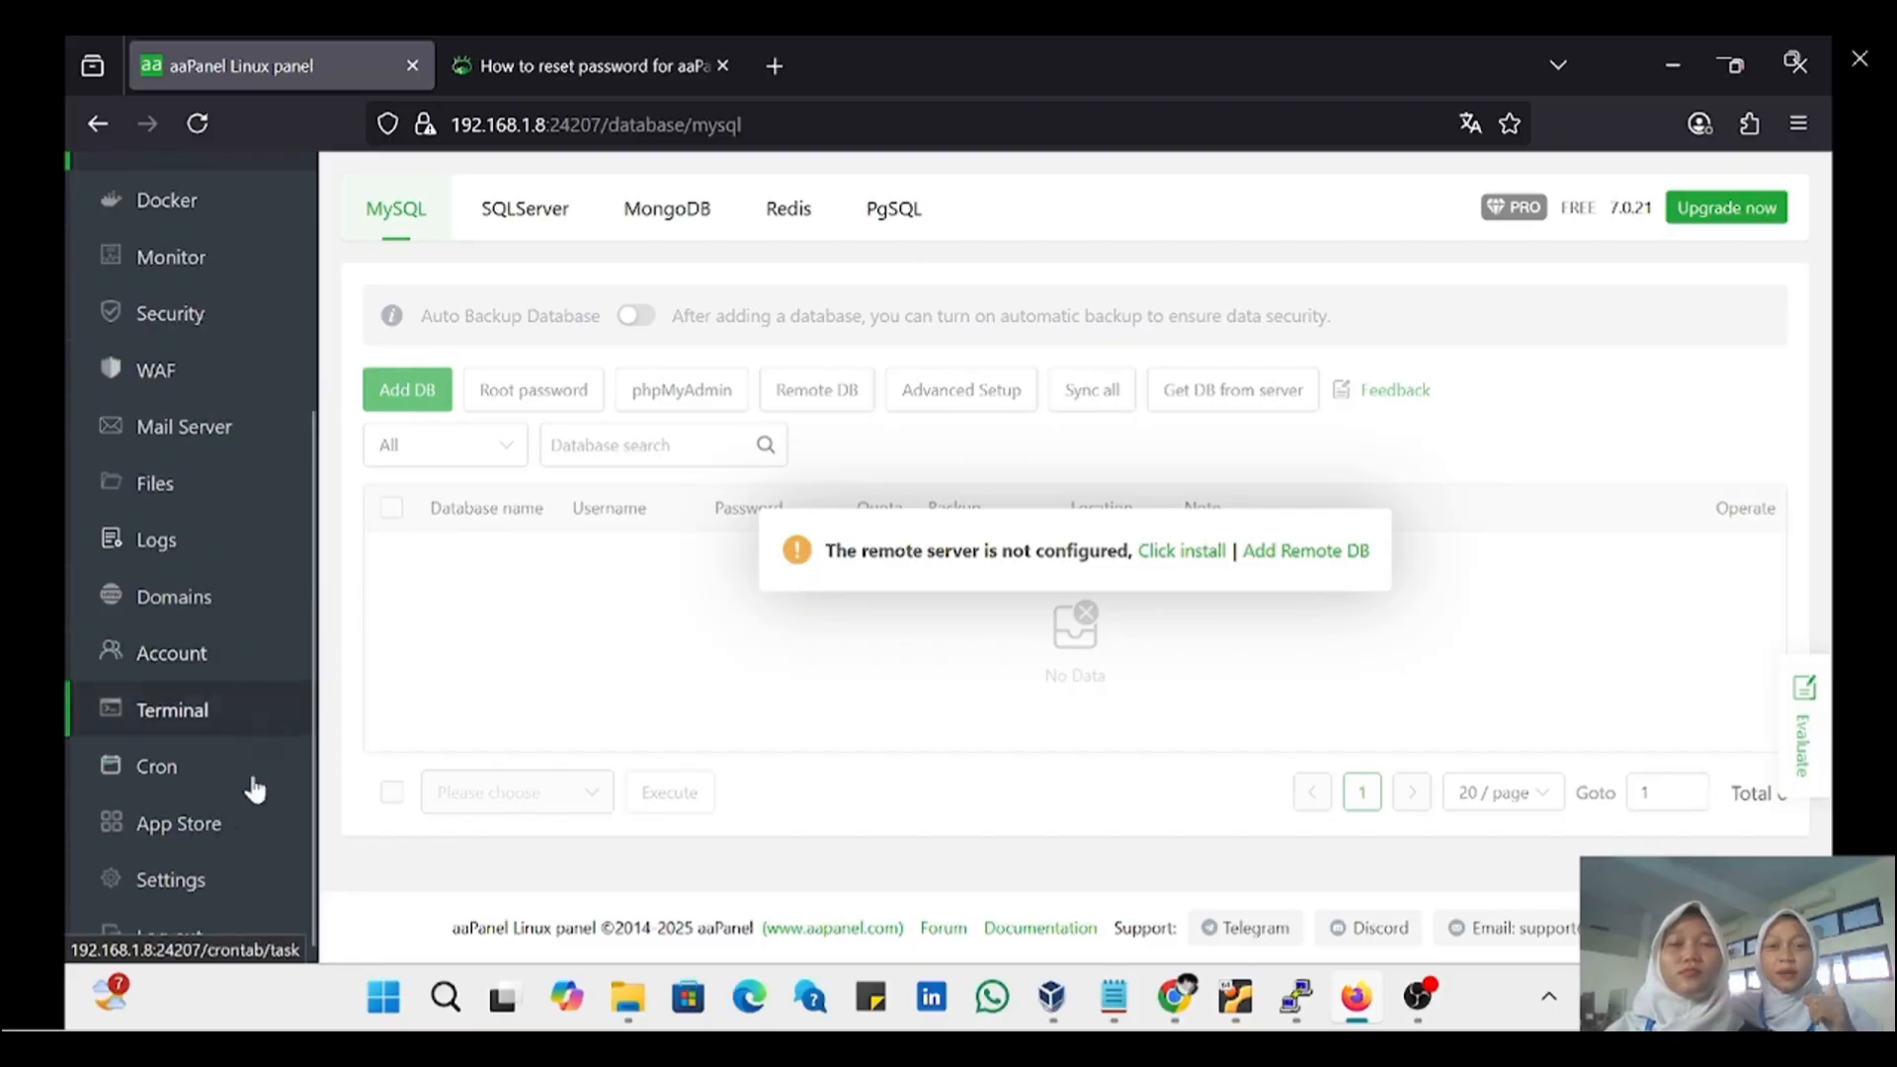
left_click(187, 826)
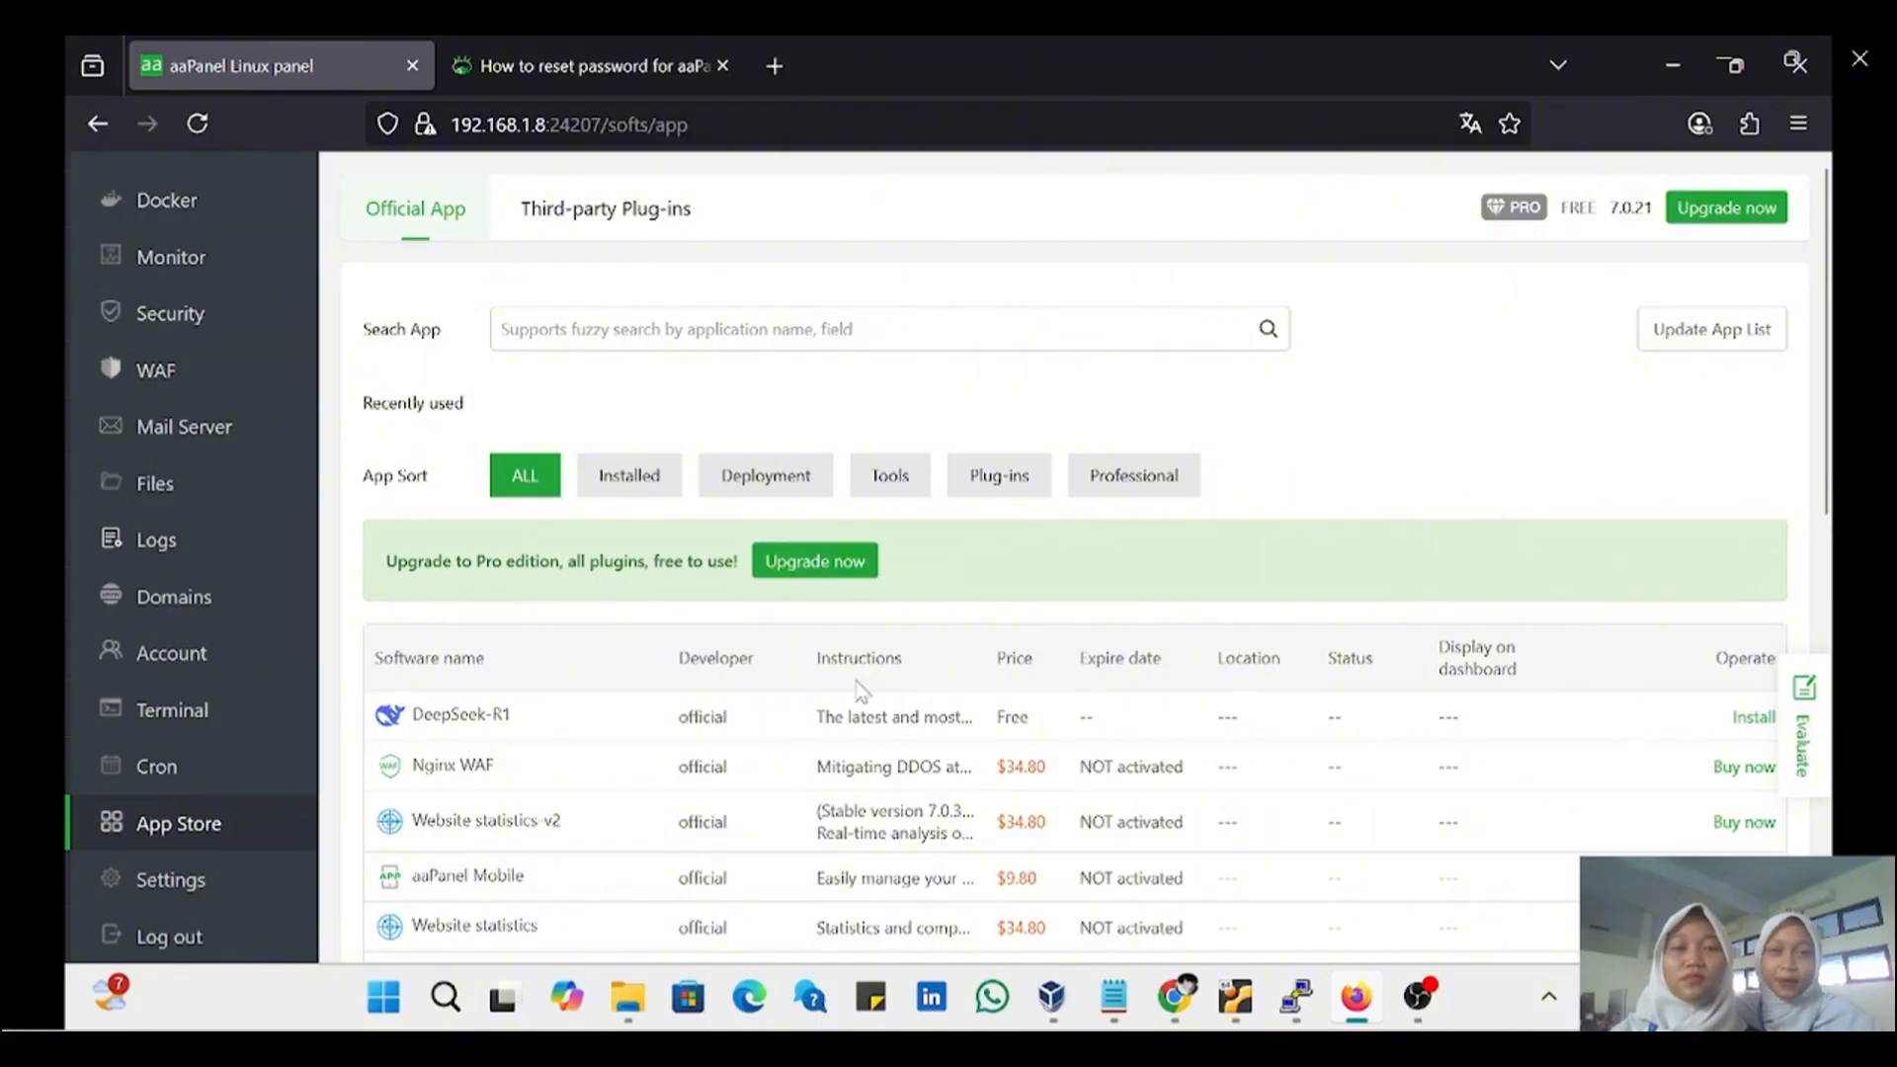
scroll(860, 689, "down", 9)
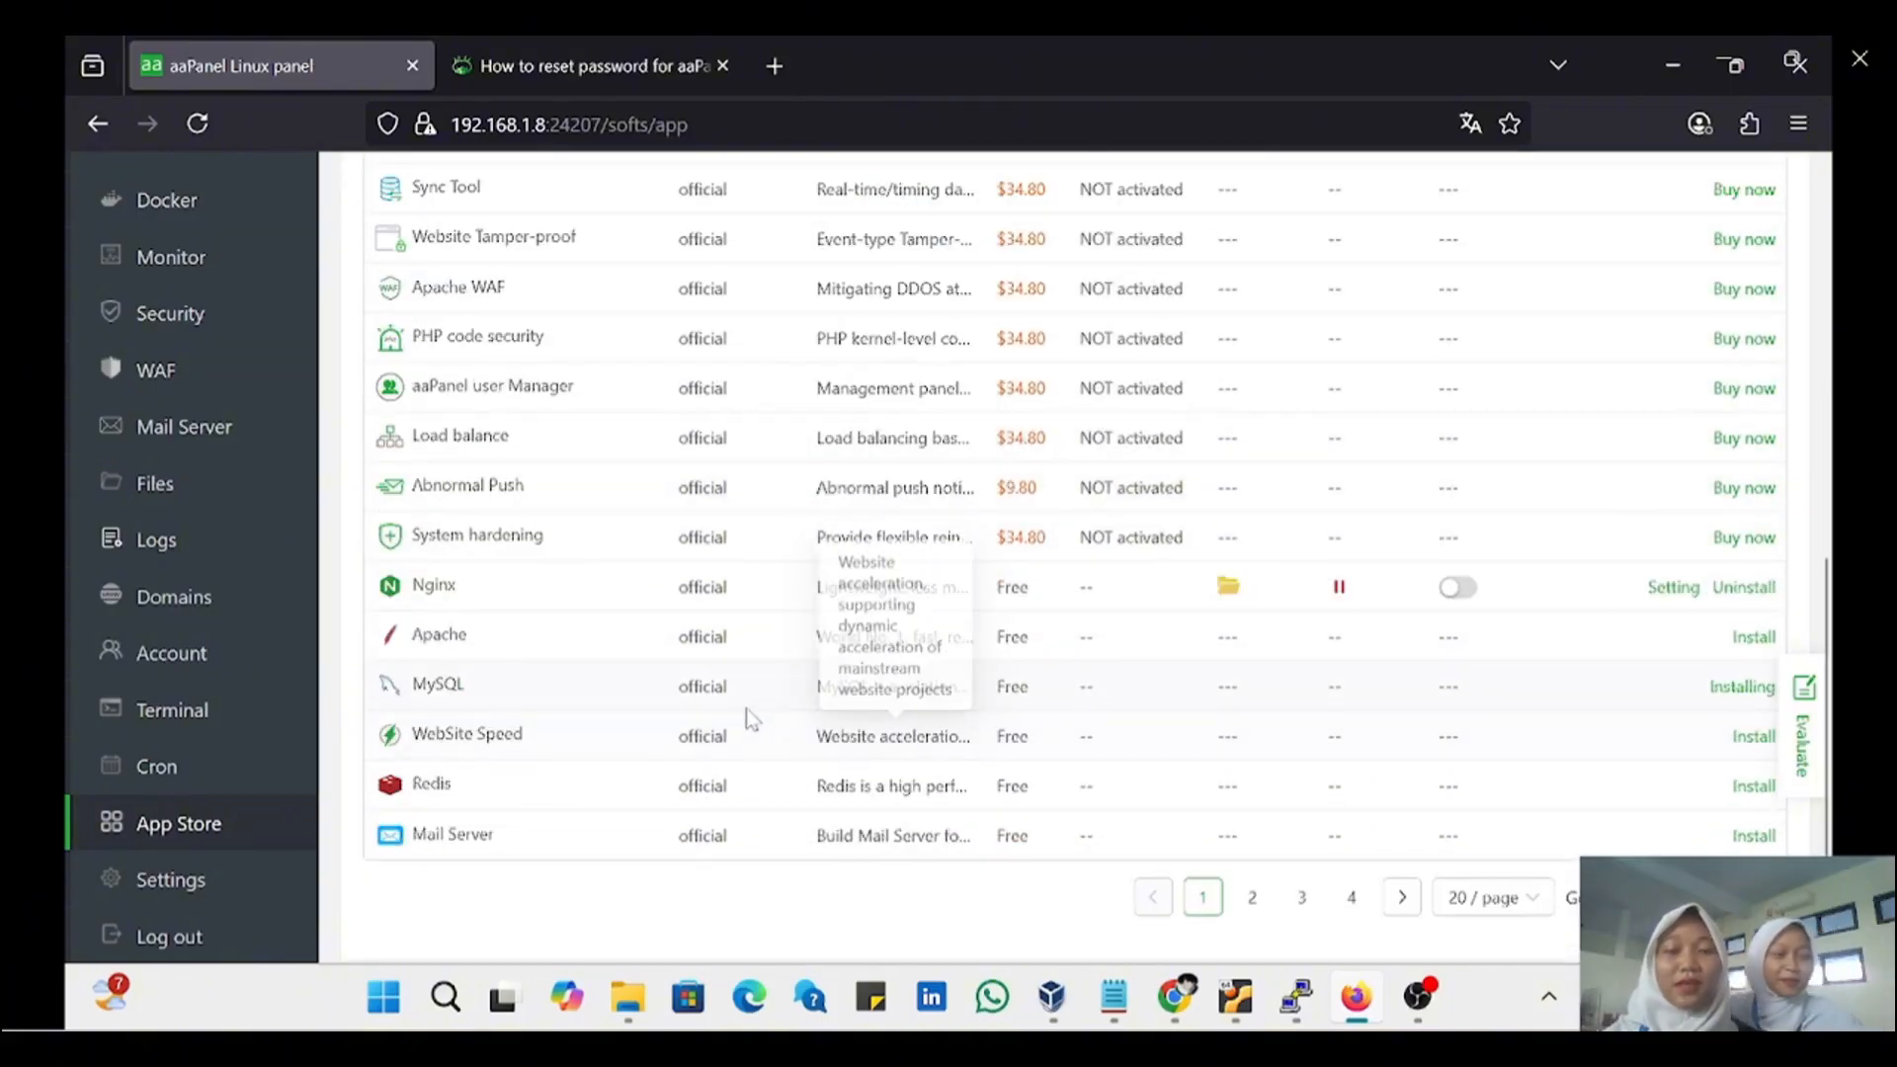
left_click(1741, 688)
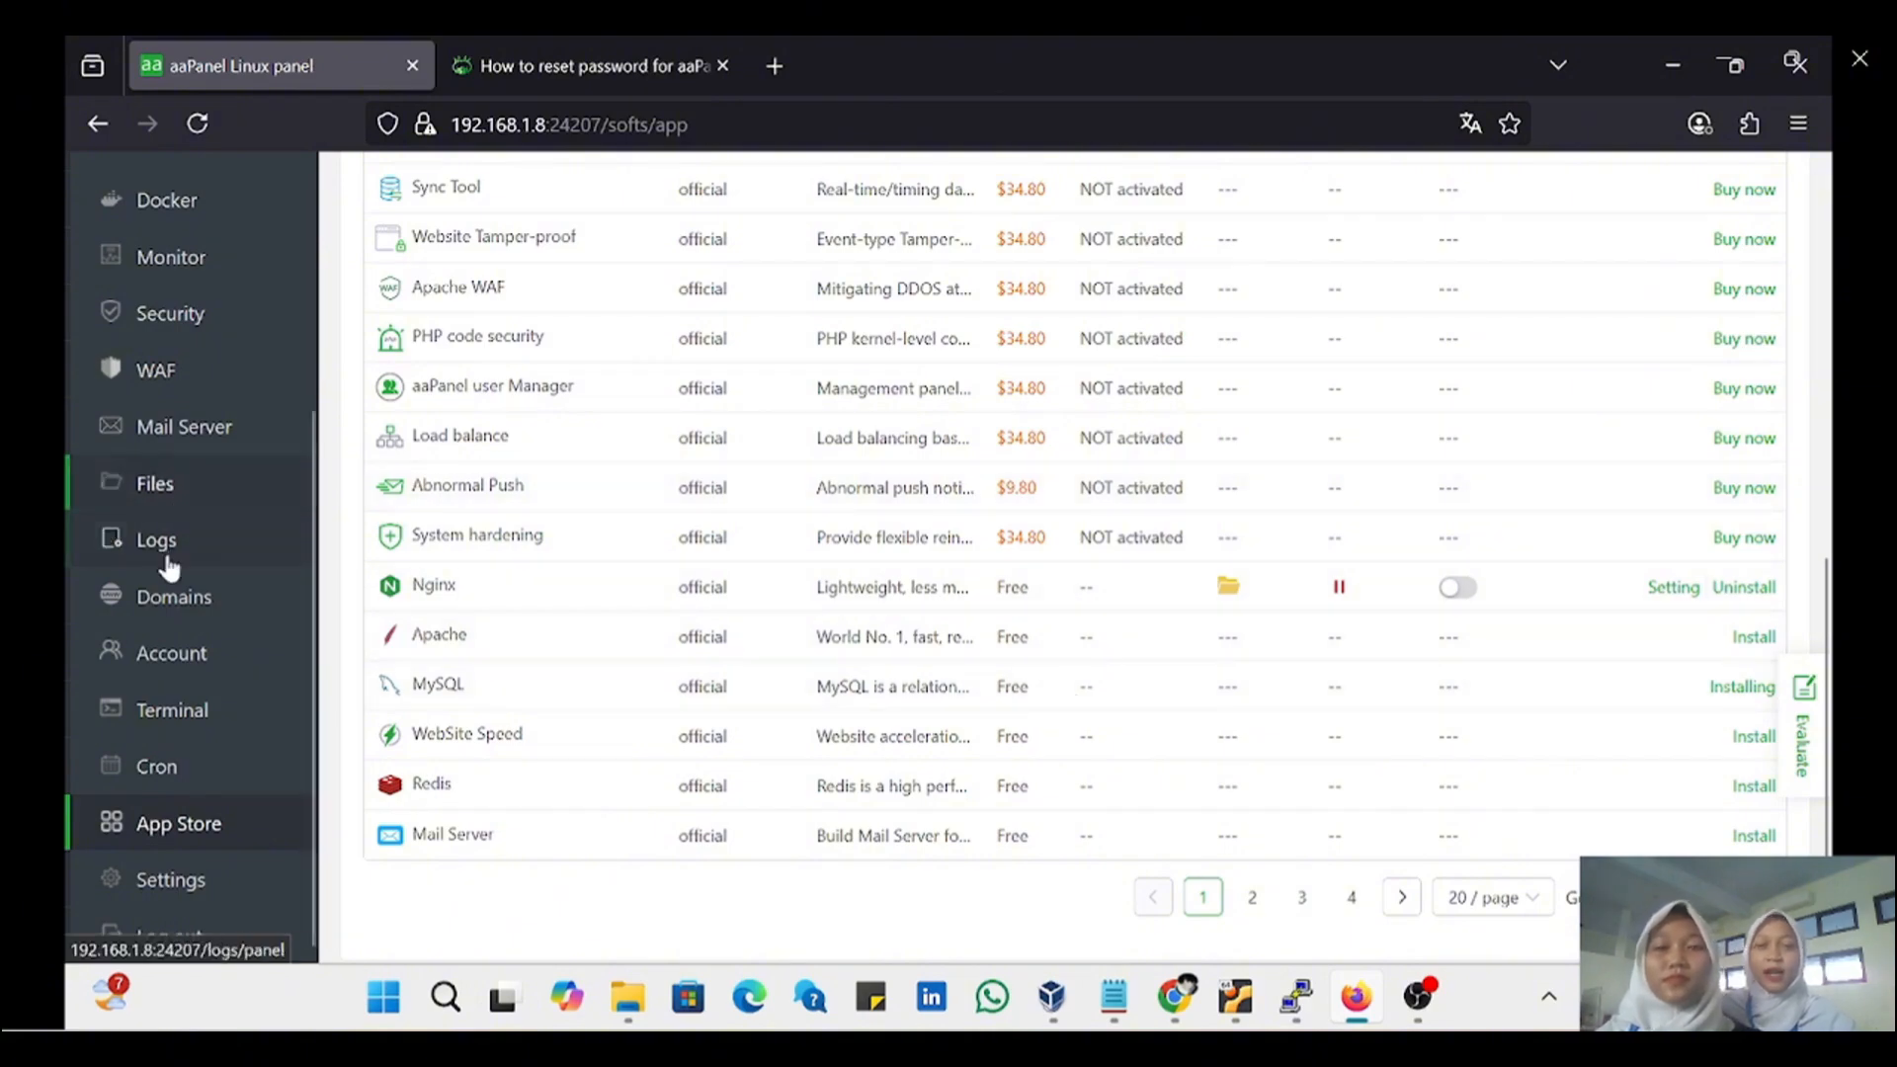
- Return to the MySQL databases page, which now offers the full database actions
left_click(188, 709)
left_click(203, 318)
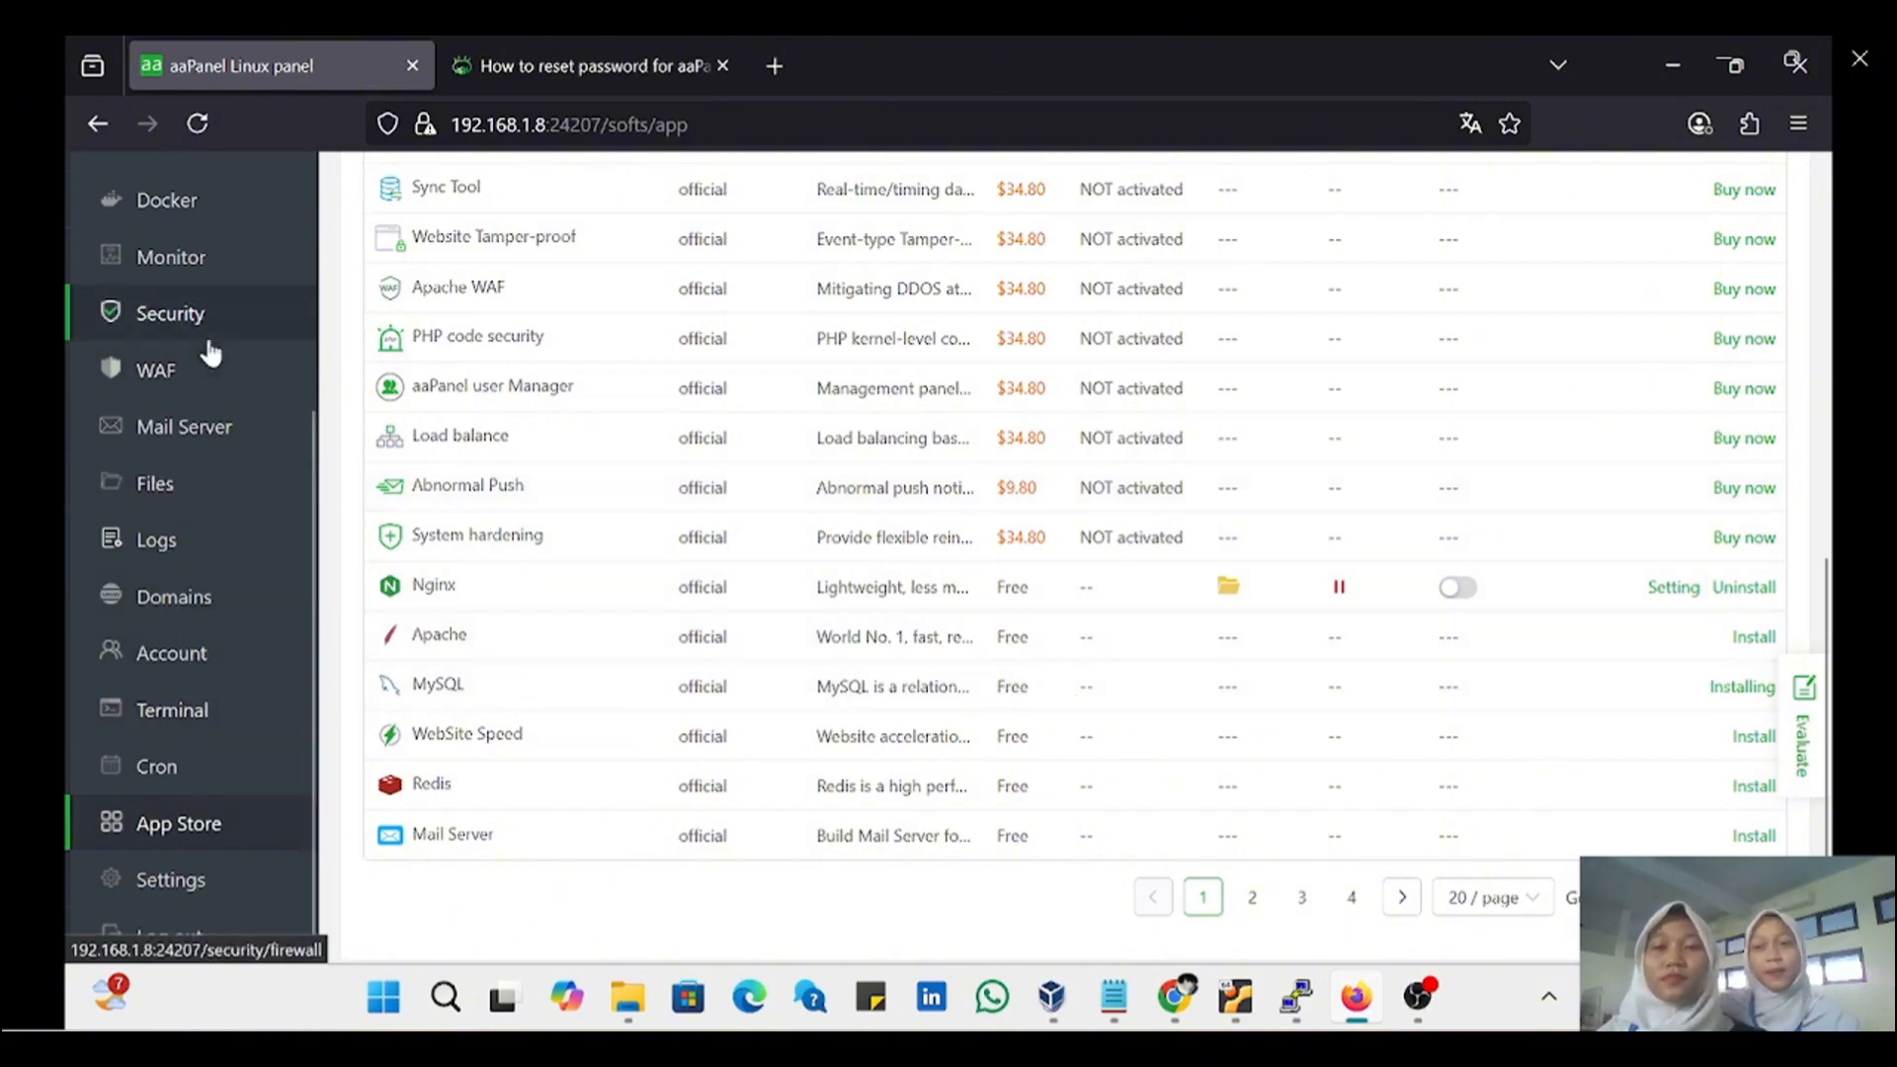
scroll(204, 360, "up", 2)
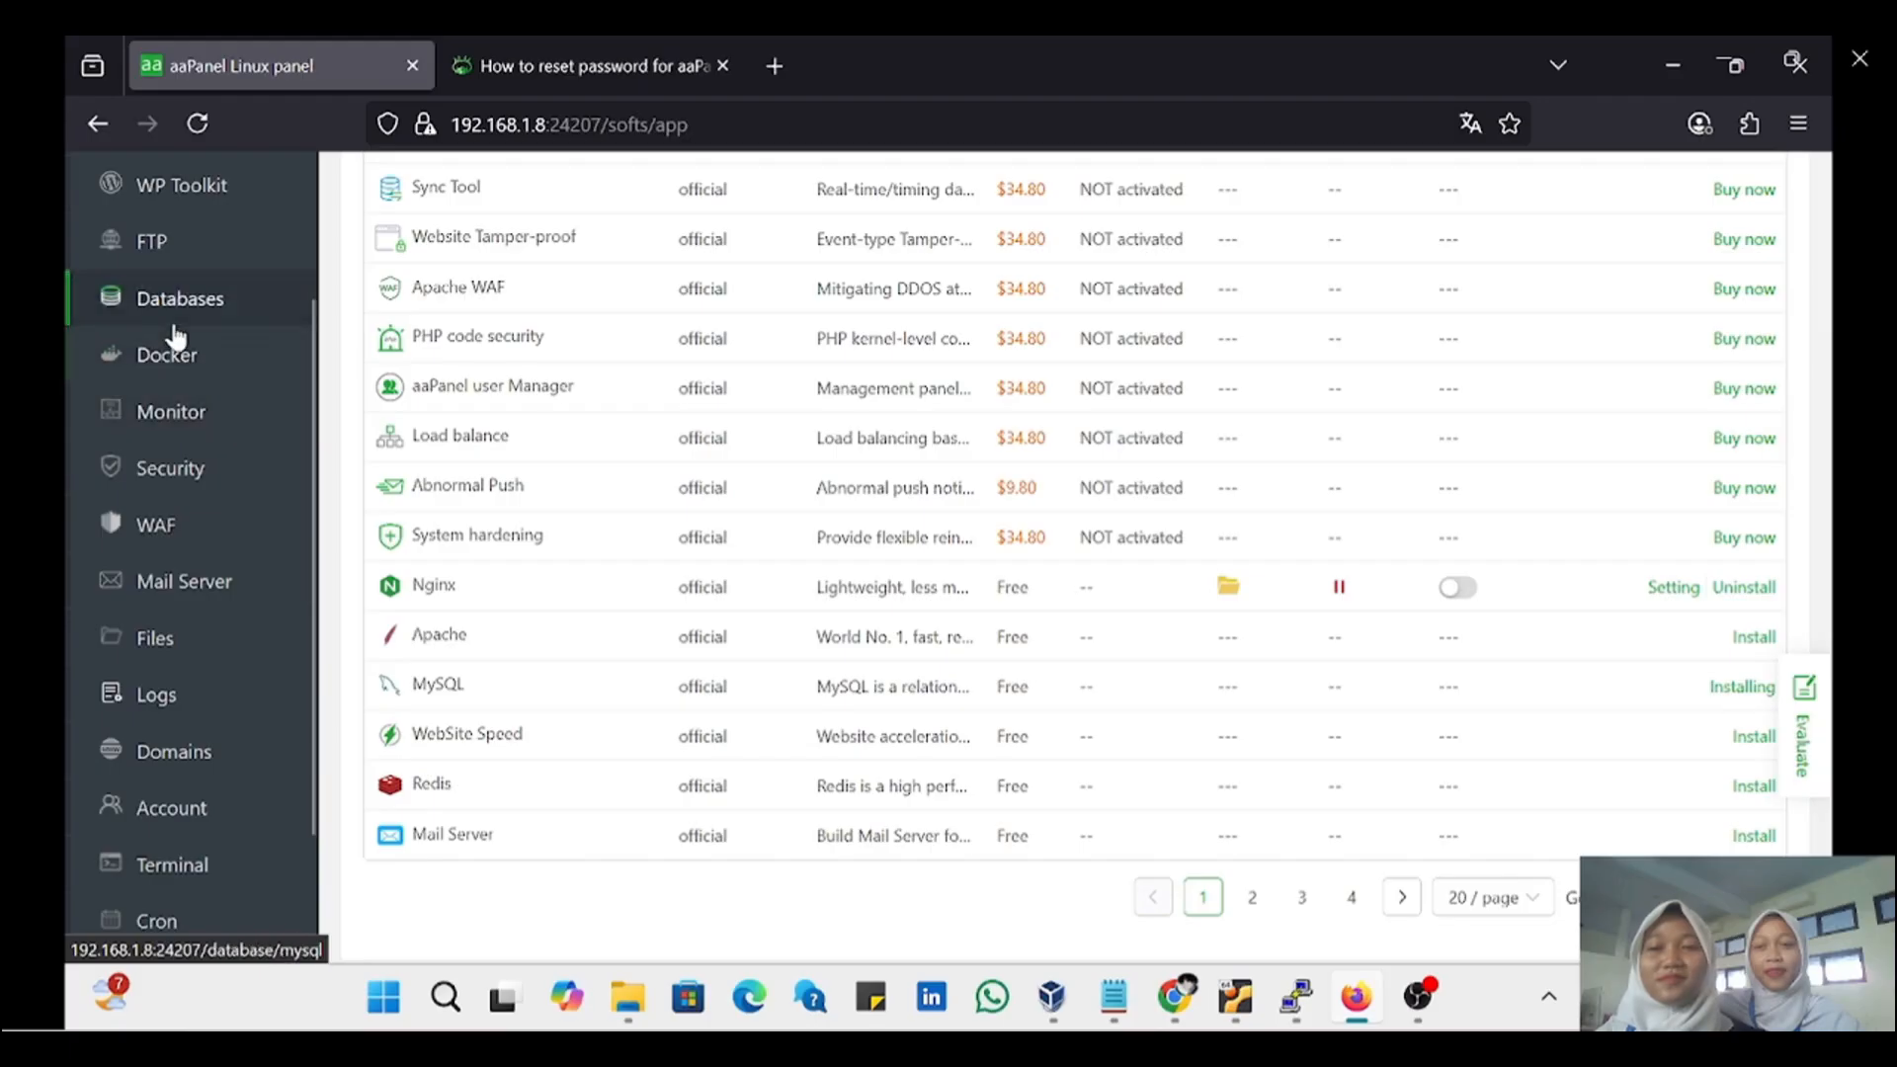
left_click(227, 306)
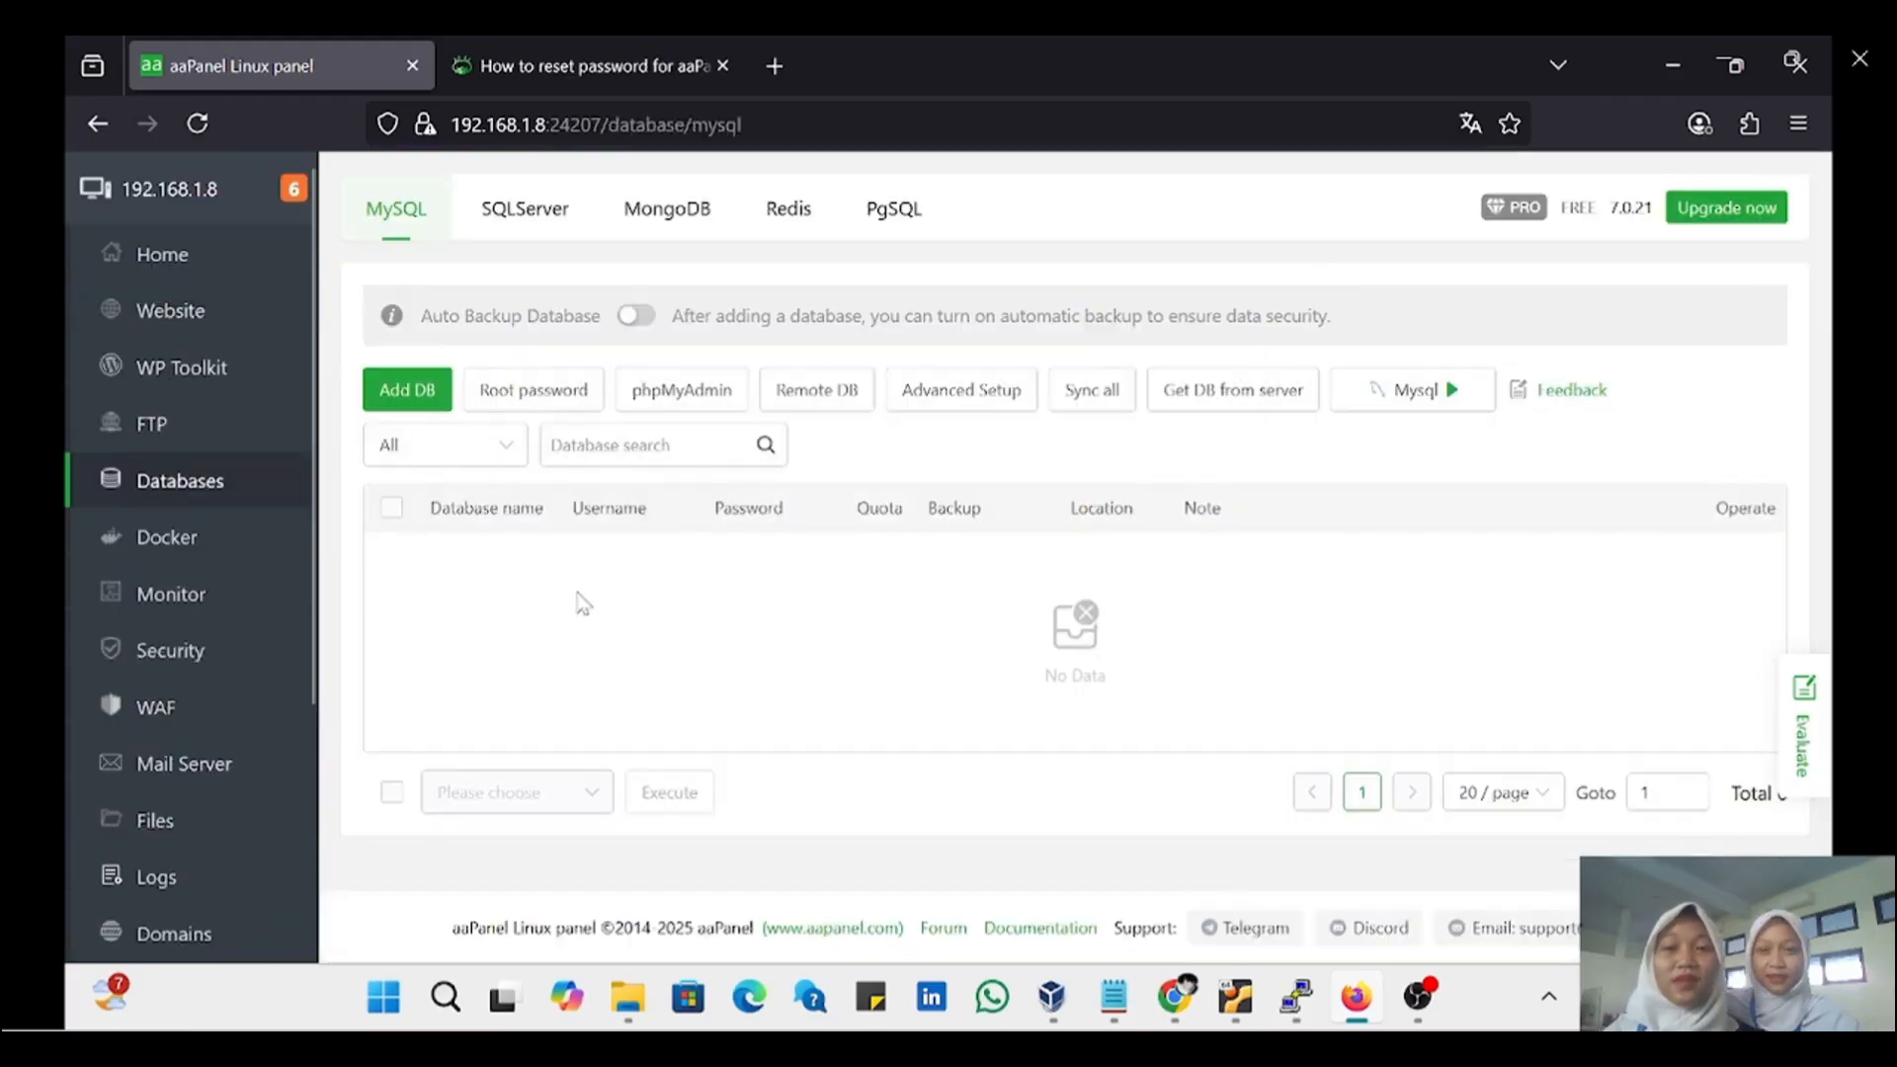
- Add a Localhost MySQL database with a matching username and a custom password
scroll(175, 623, "down", 2)
scroll(174, 626, "up", 2)
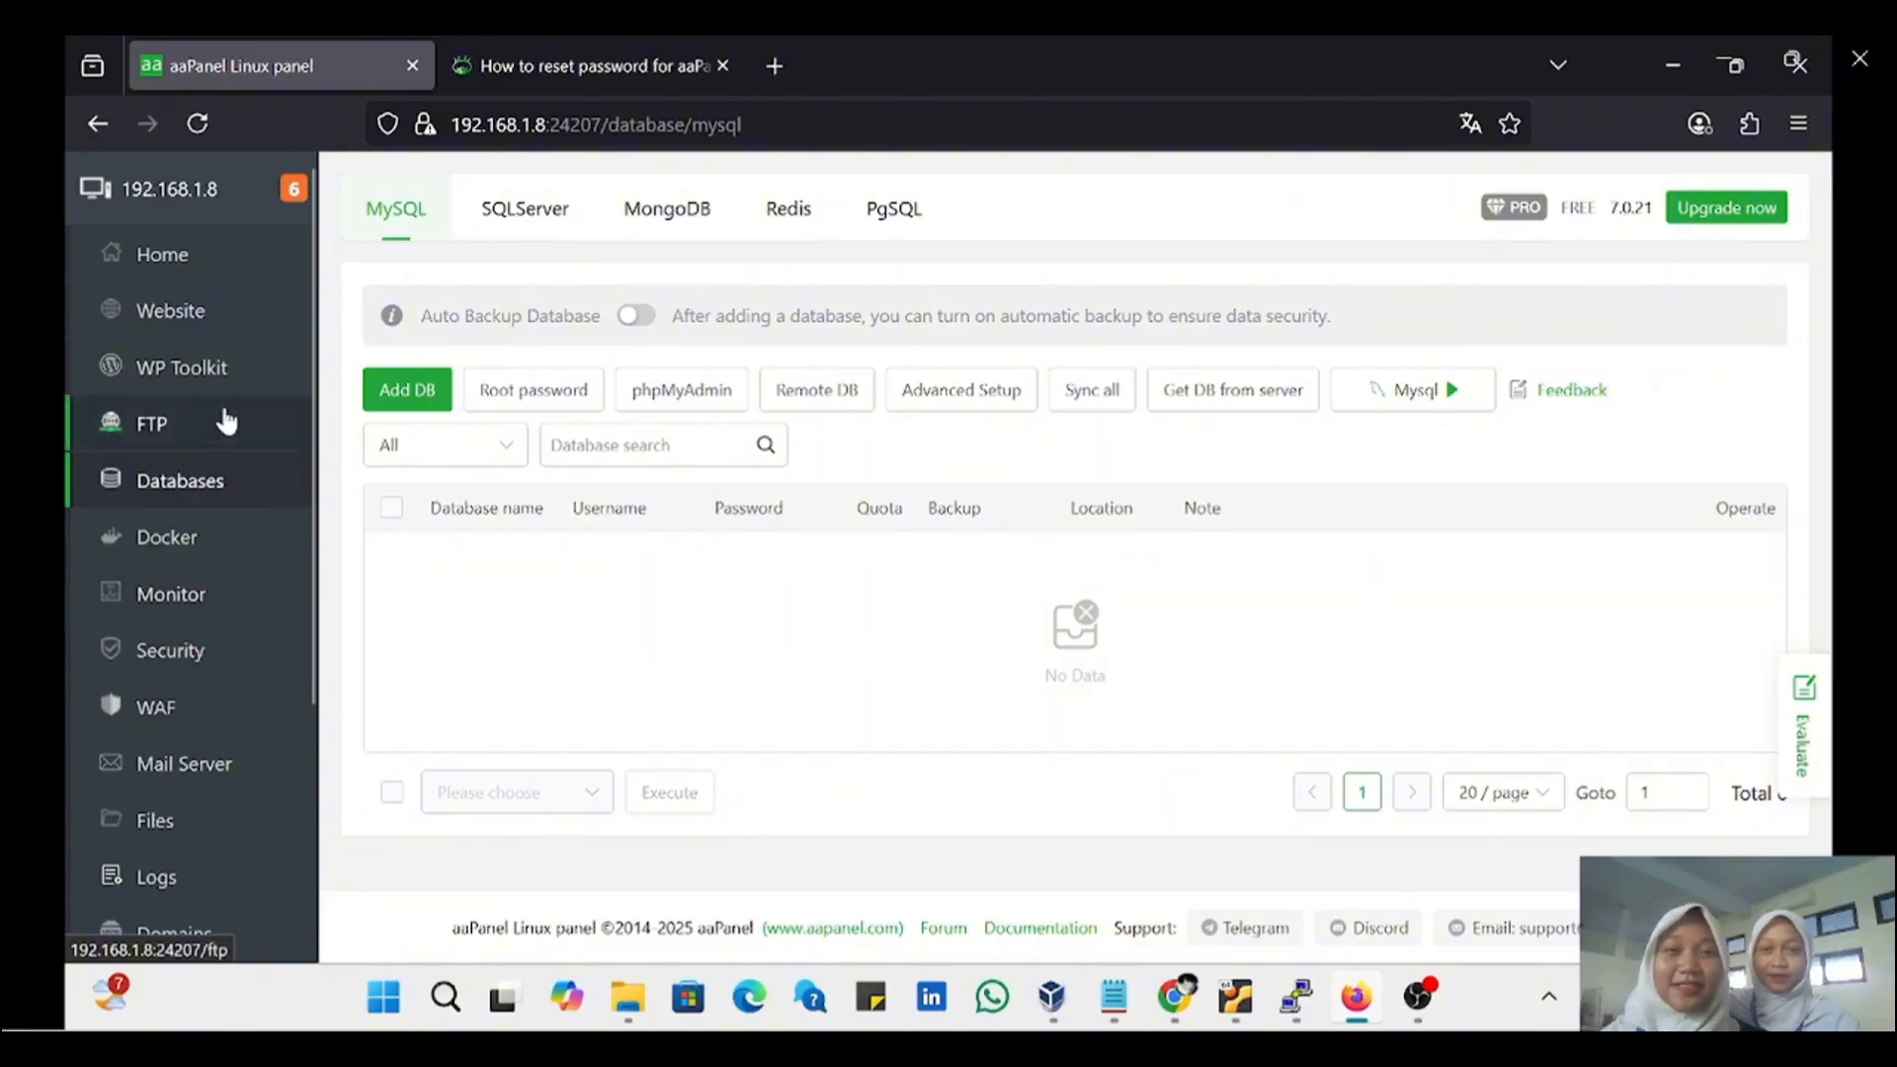
scroll(211, 597, "down", 1)
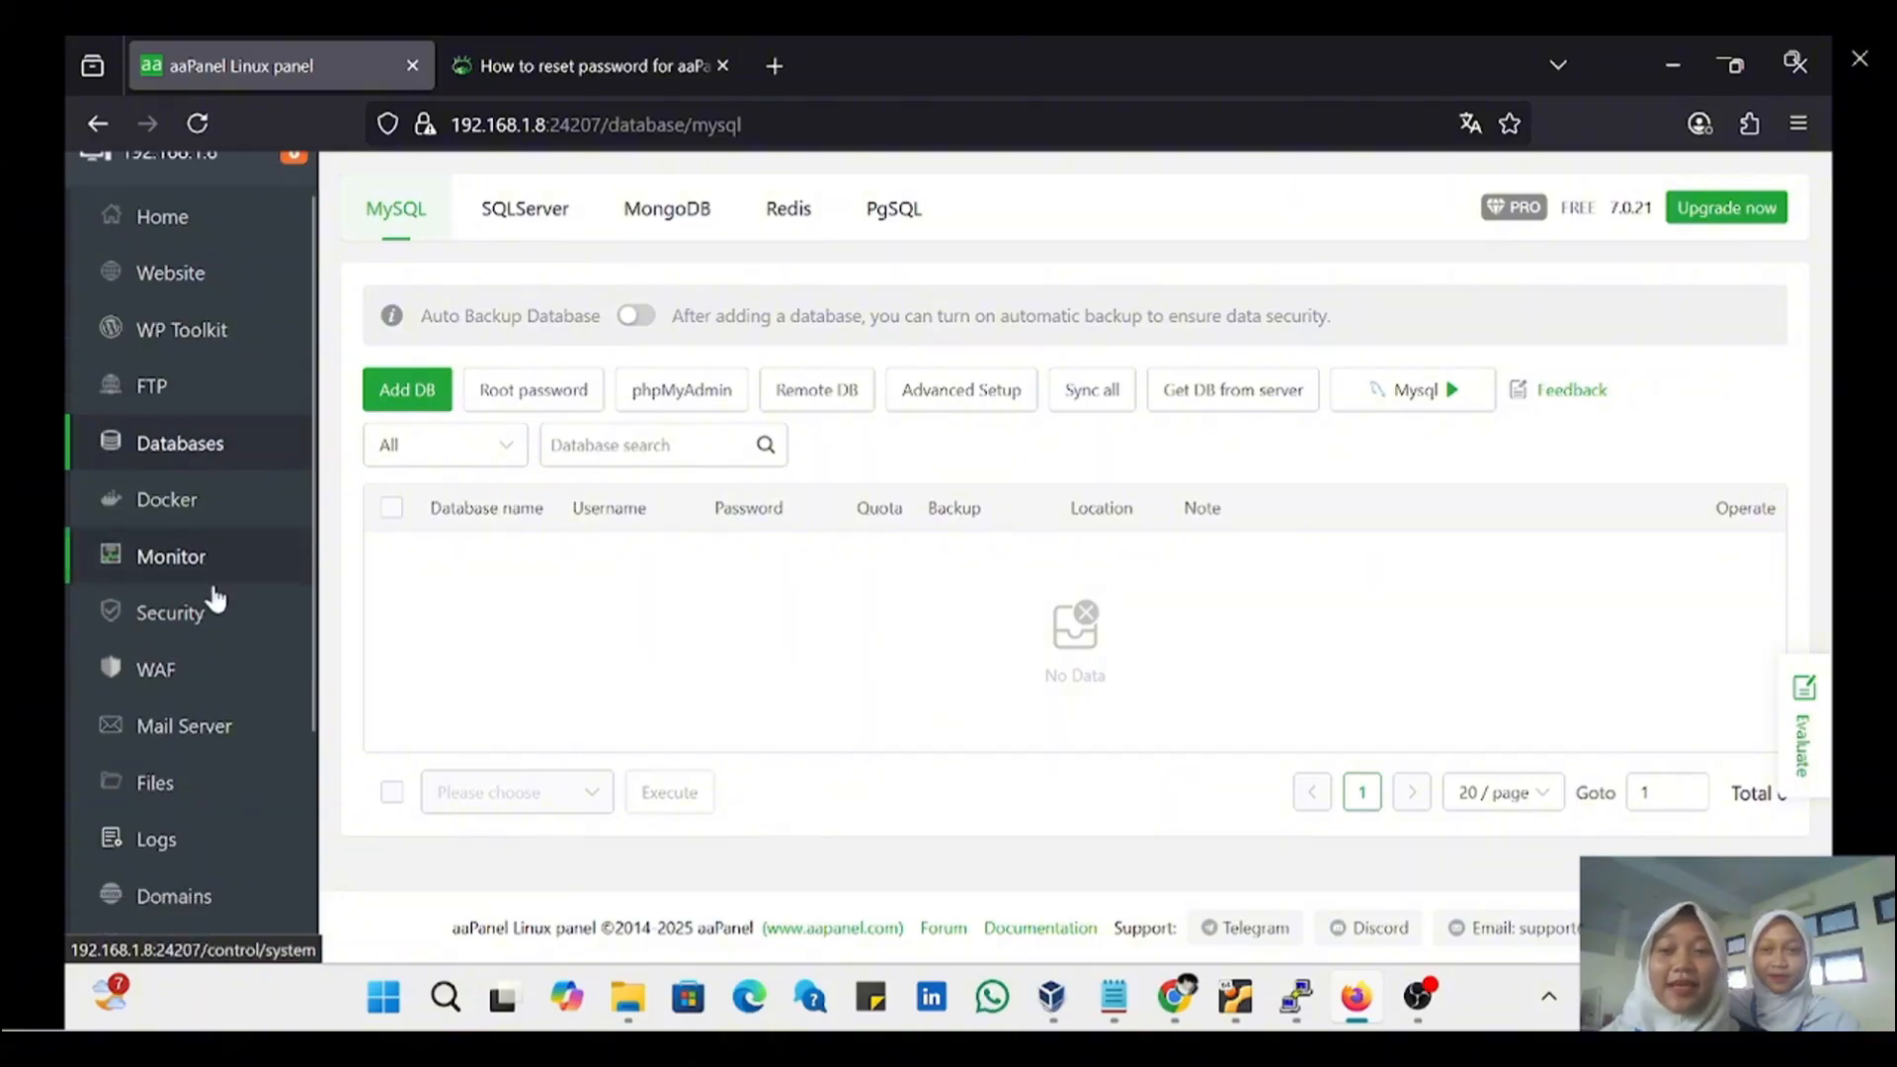
left_click(413, 405)
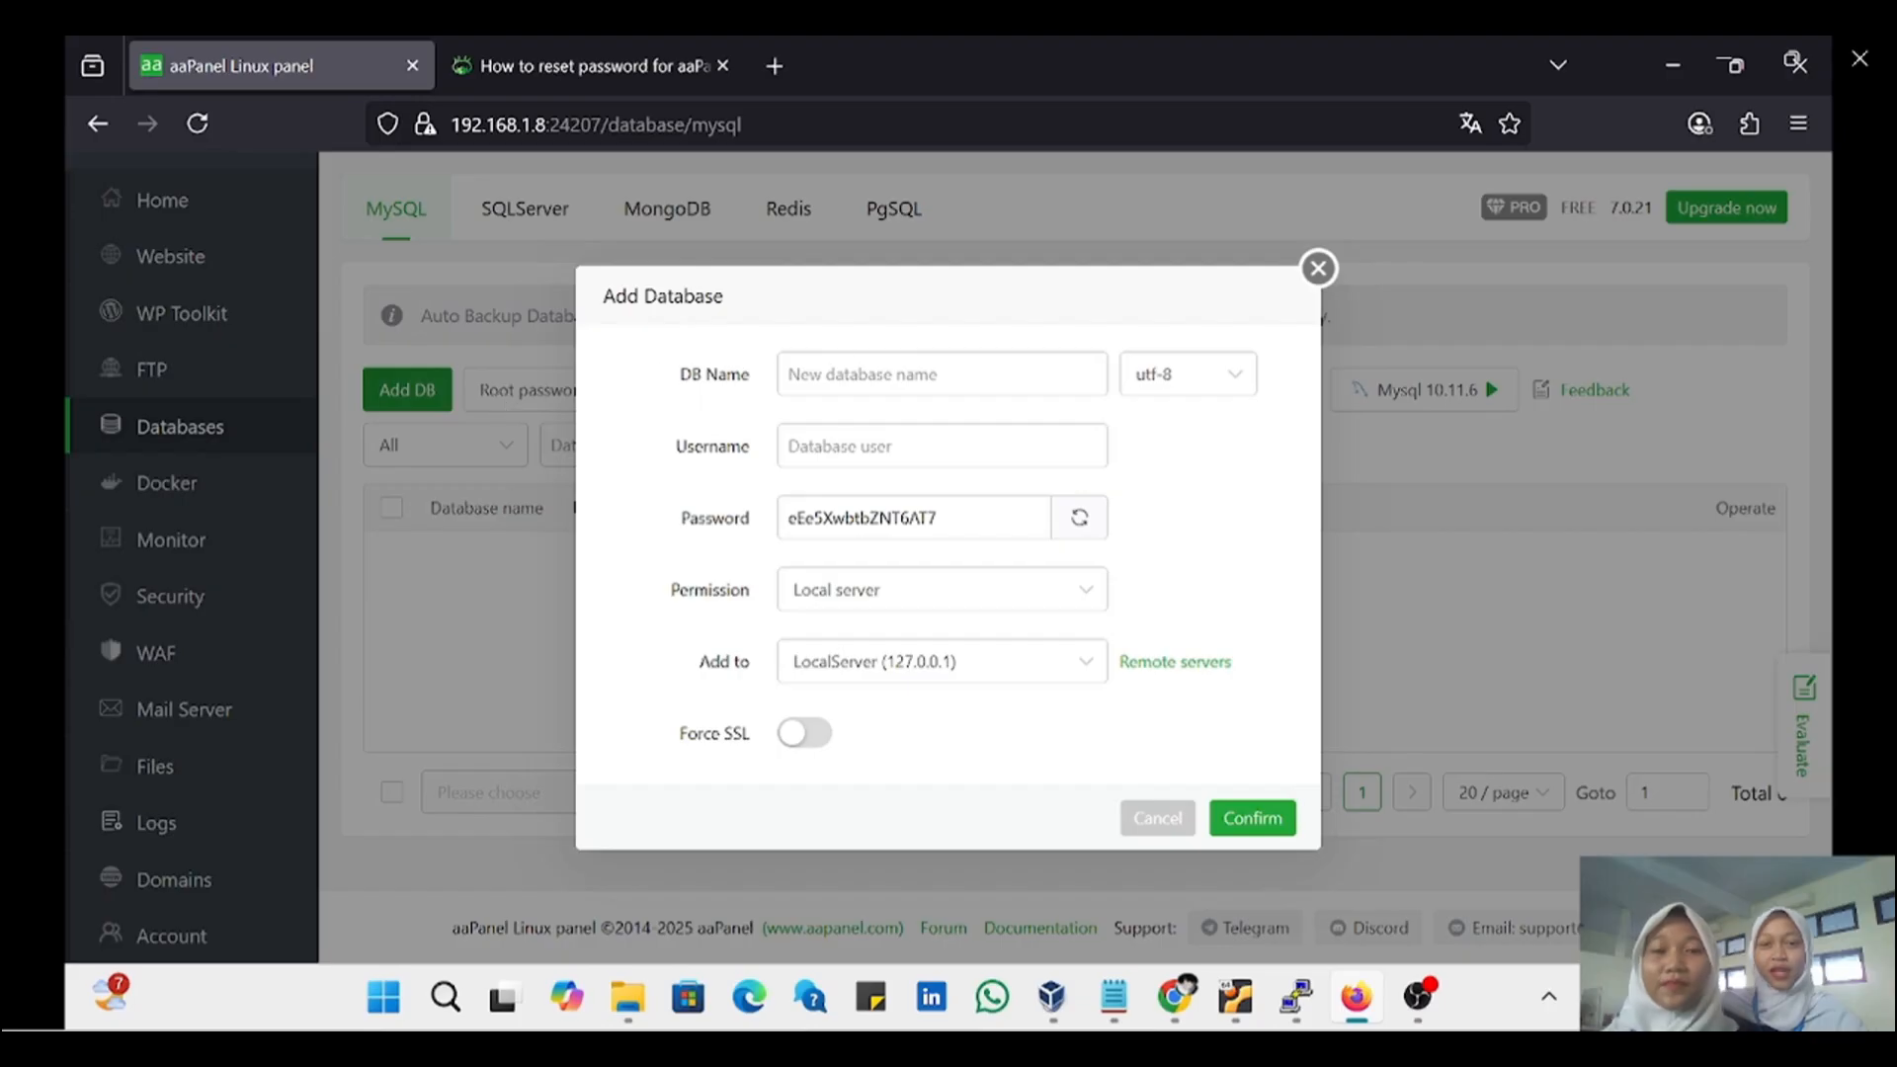
left_click(899, 376)
type("tiarairna")
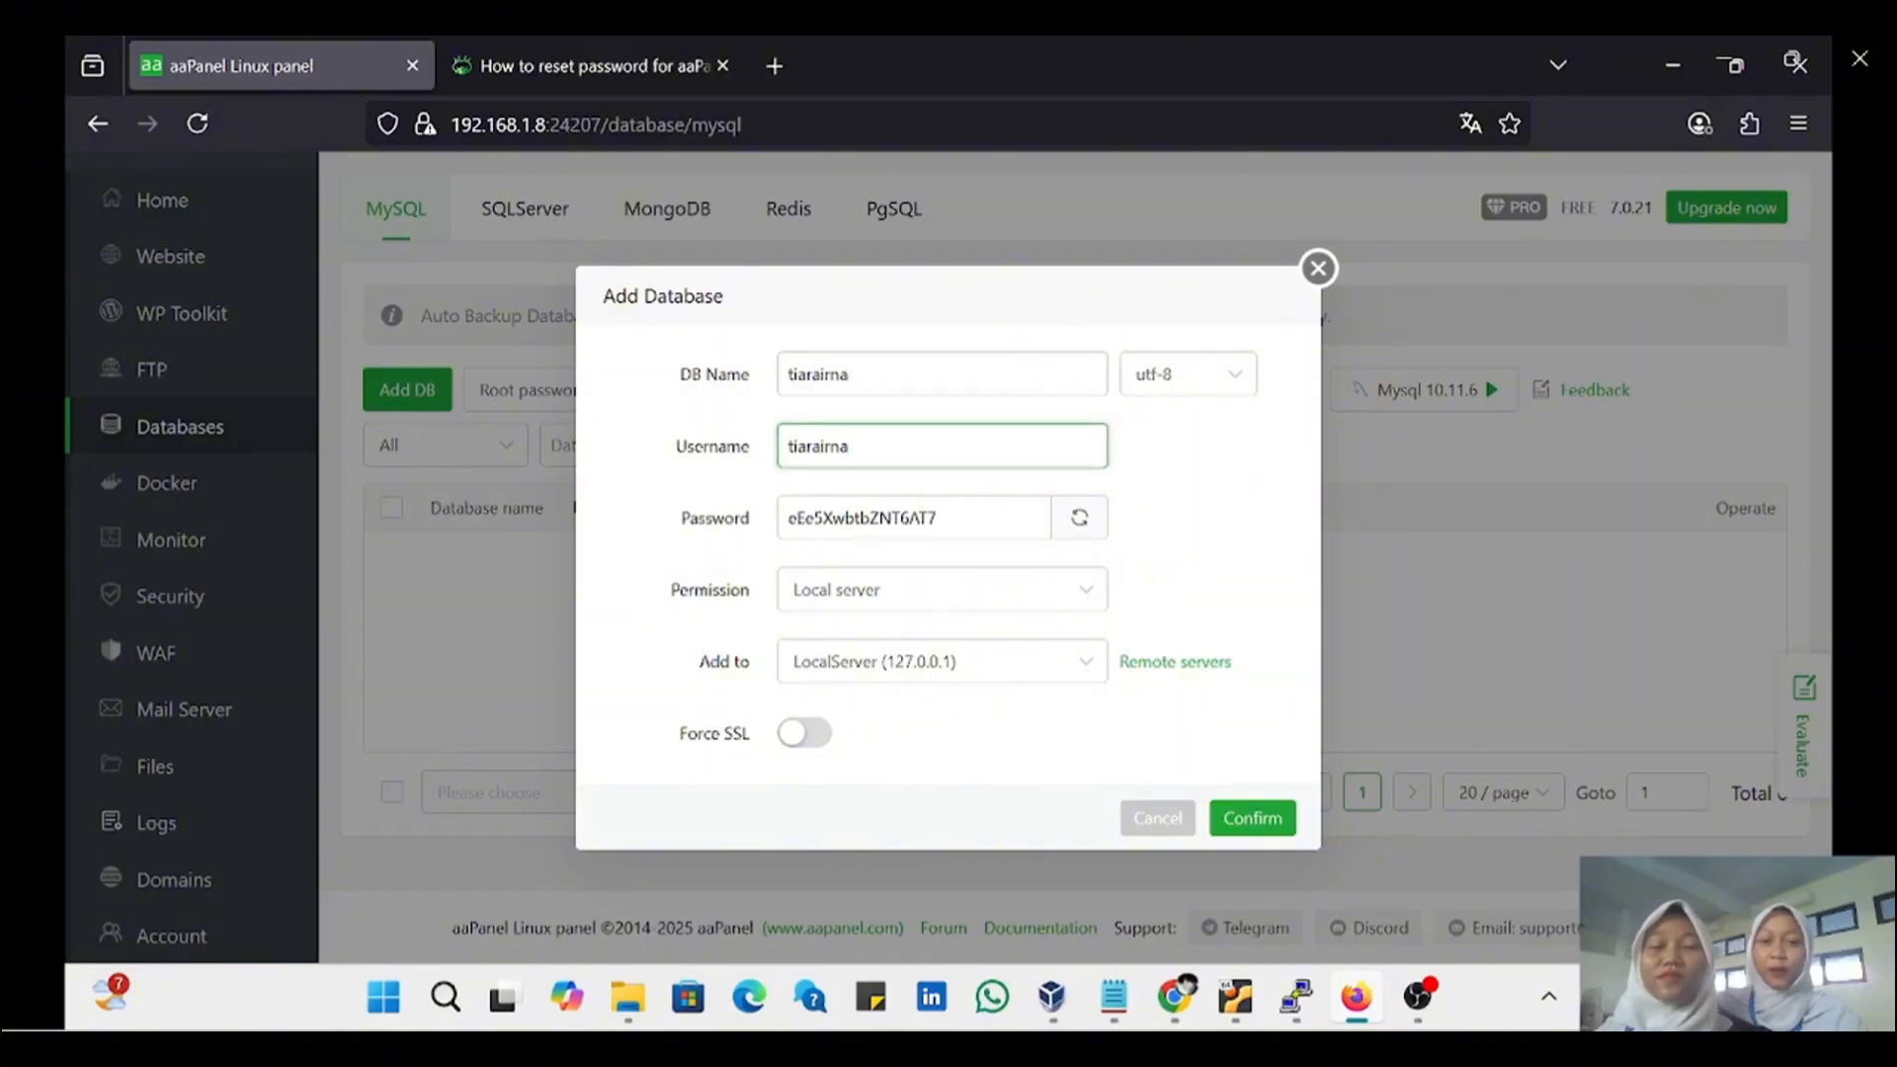
key("Tab")
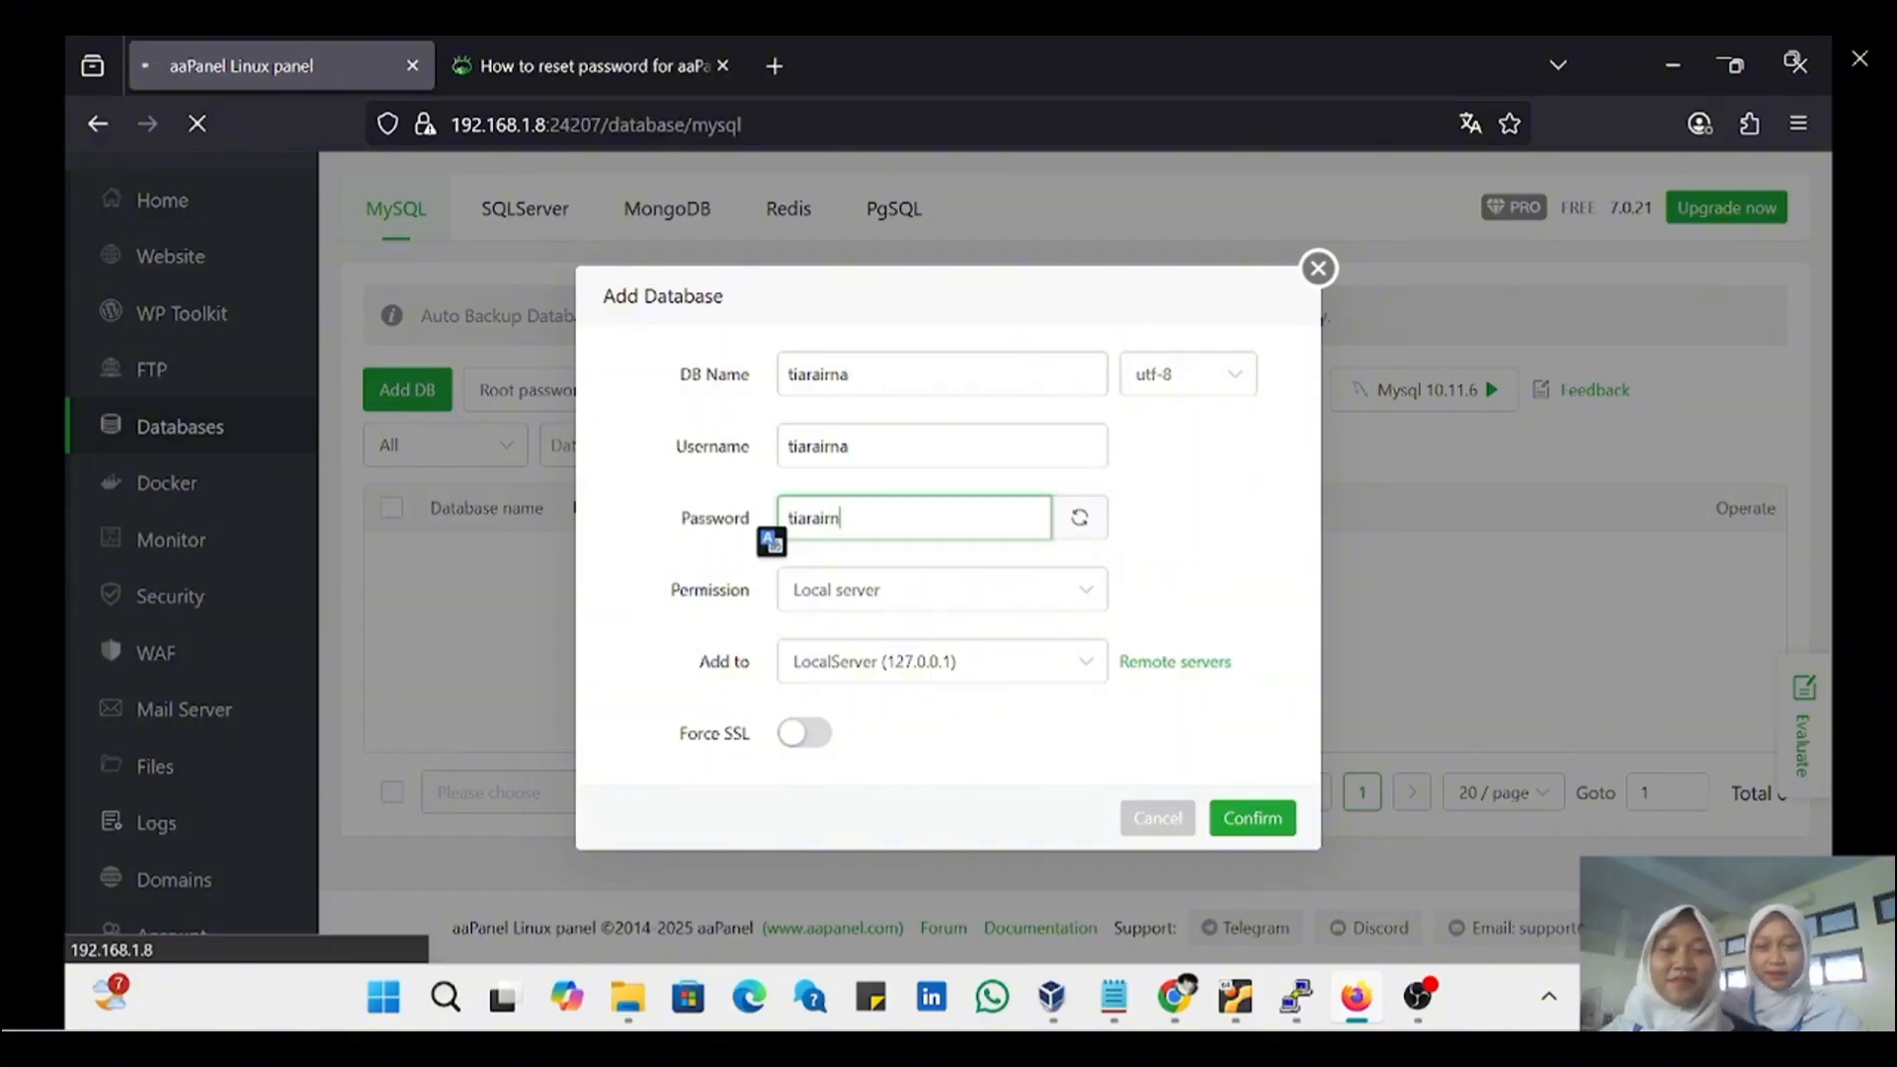
left_click(1269, 817)
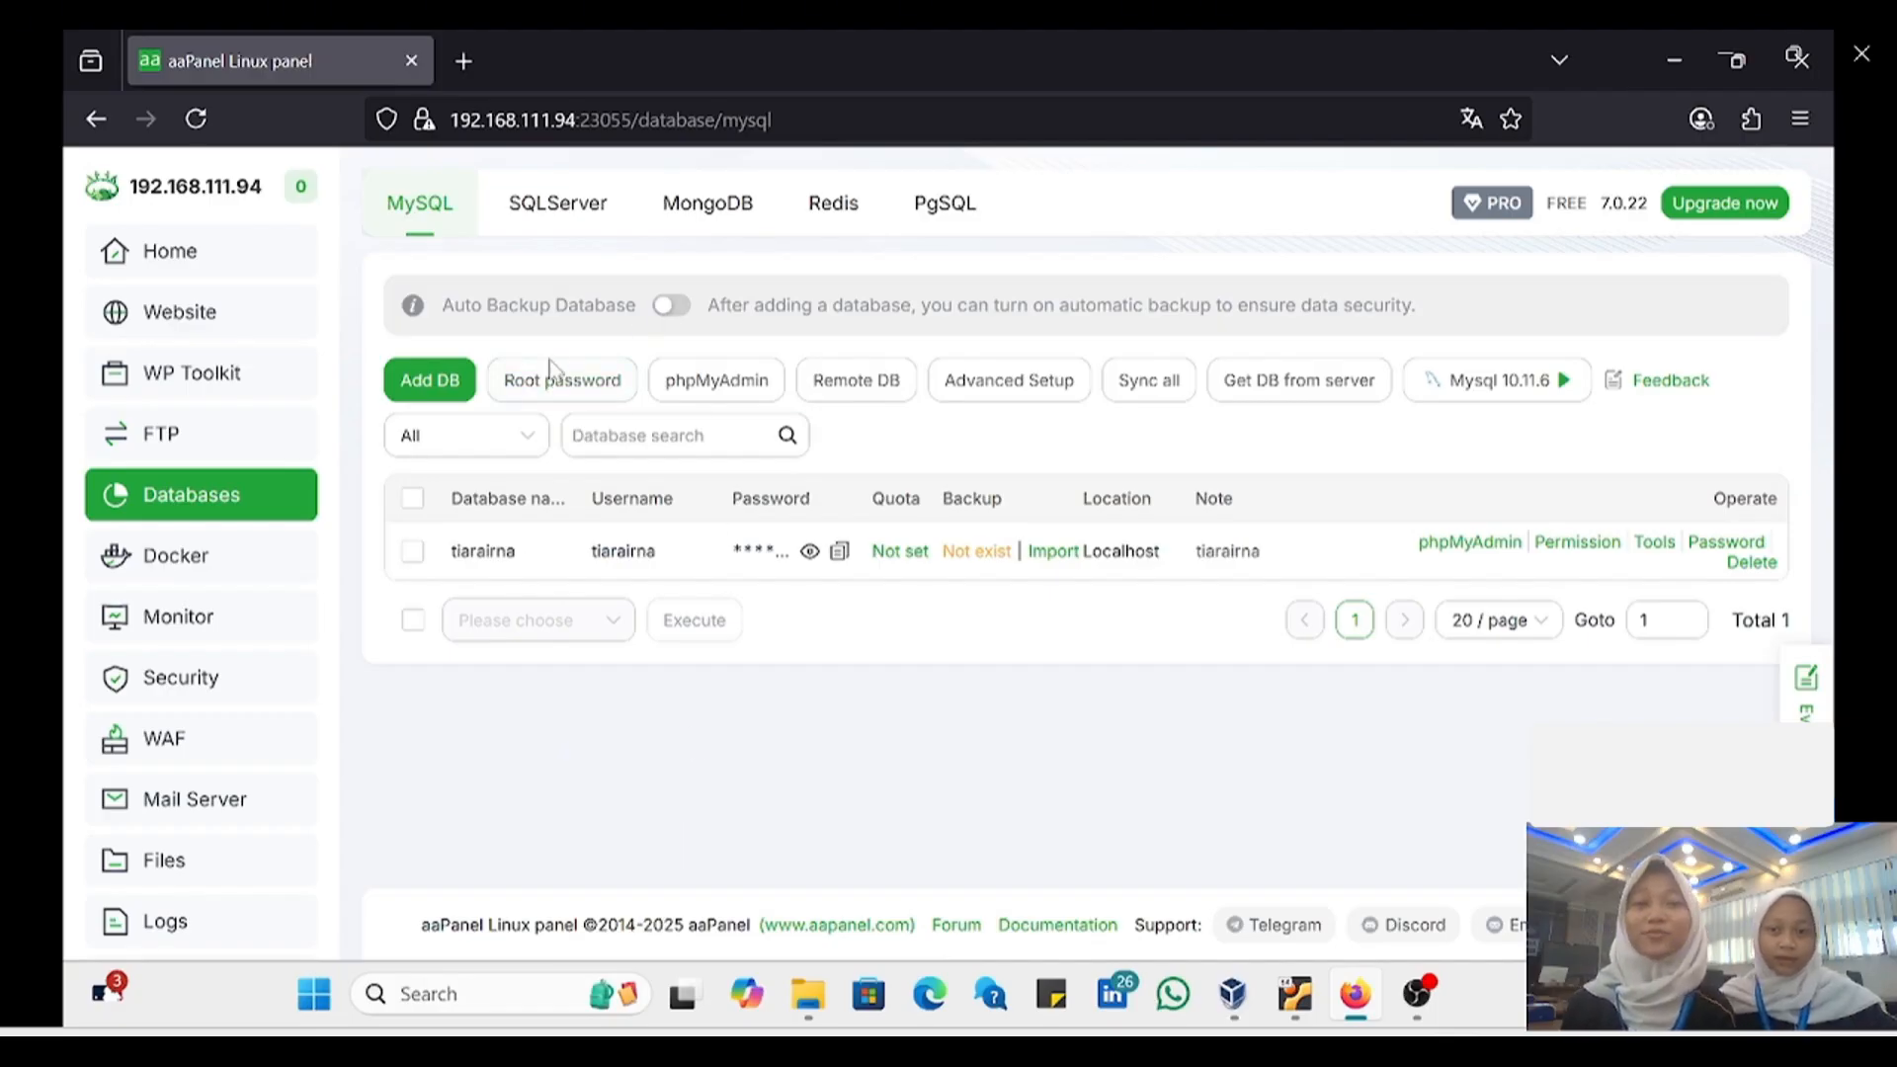
- Copy the MySQL root password from the Root password dialog without changing it
left_click(532, 383)
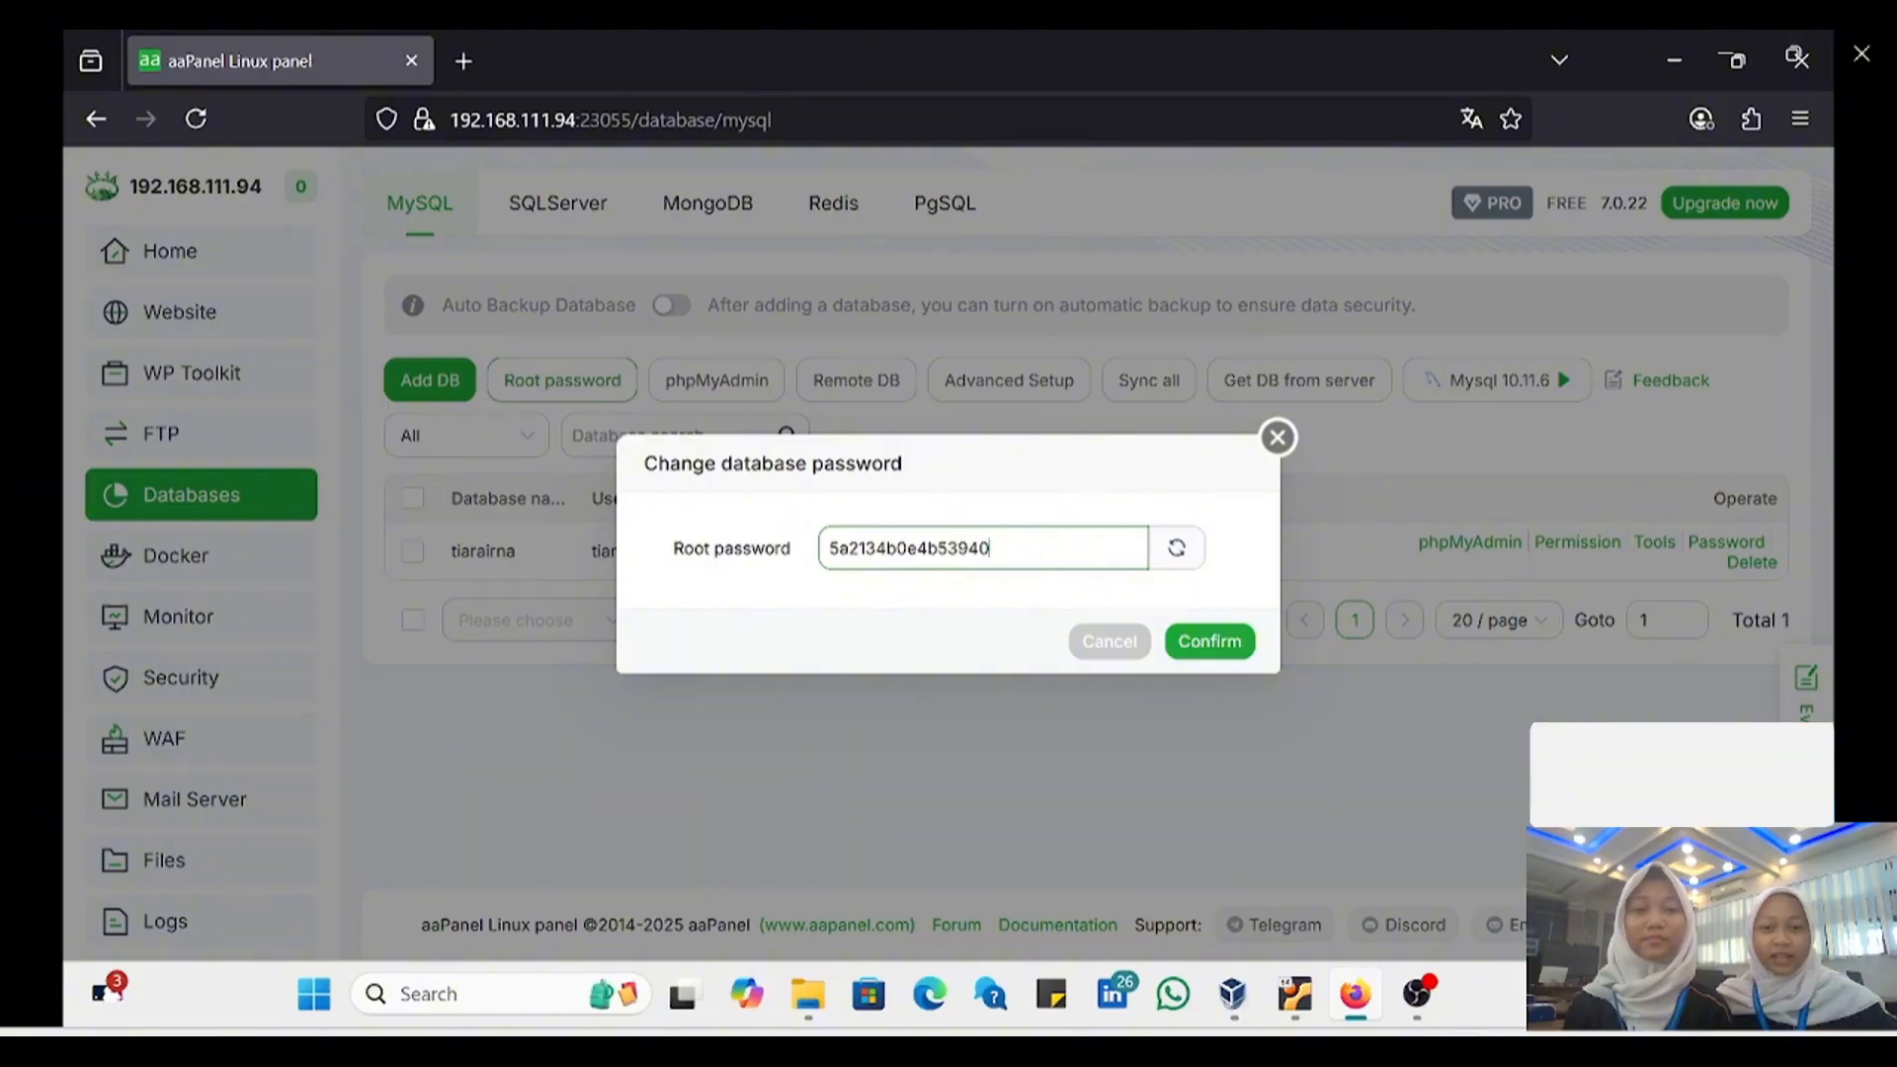
left_click_drag(989, 549, 837, 549)
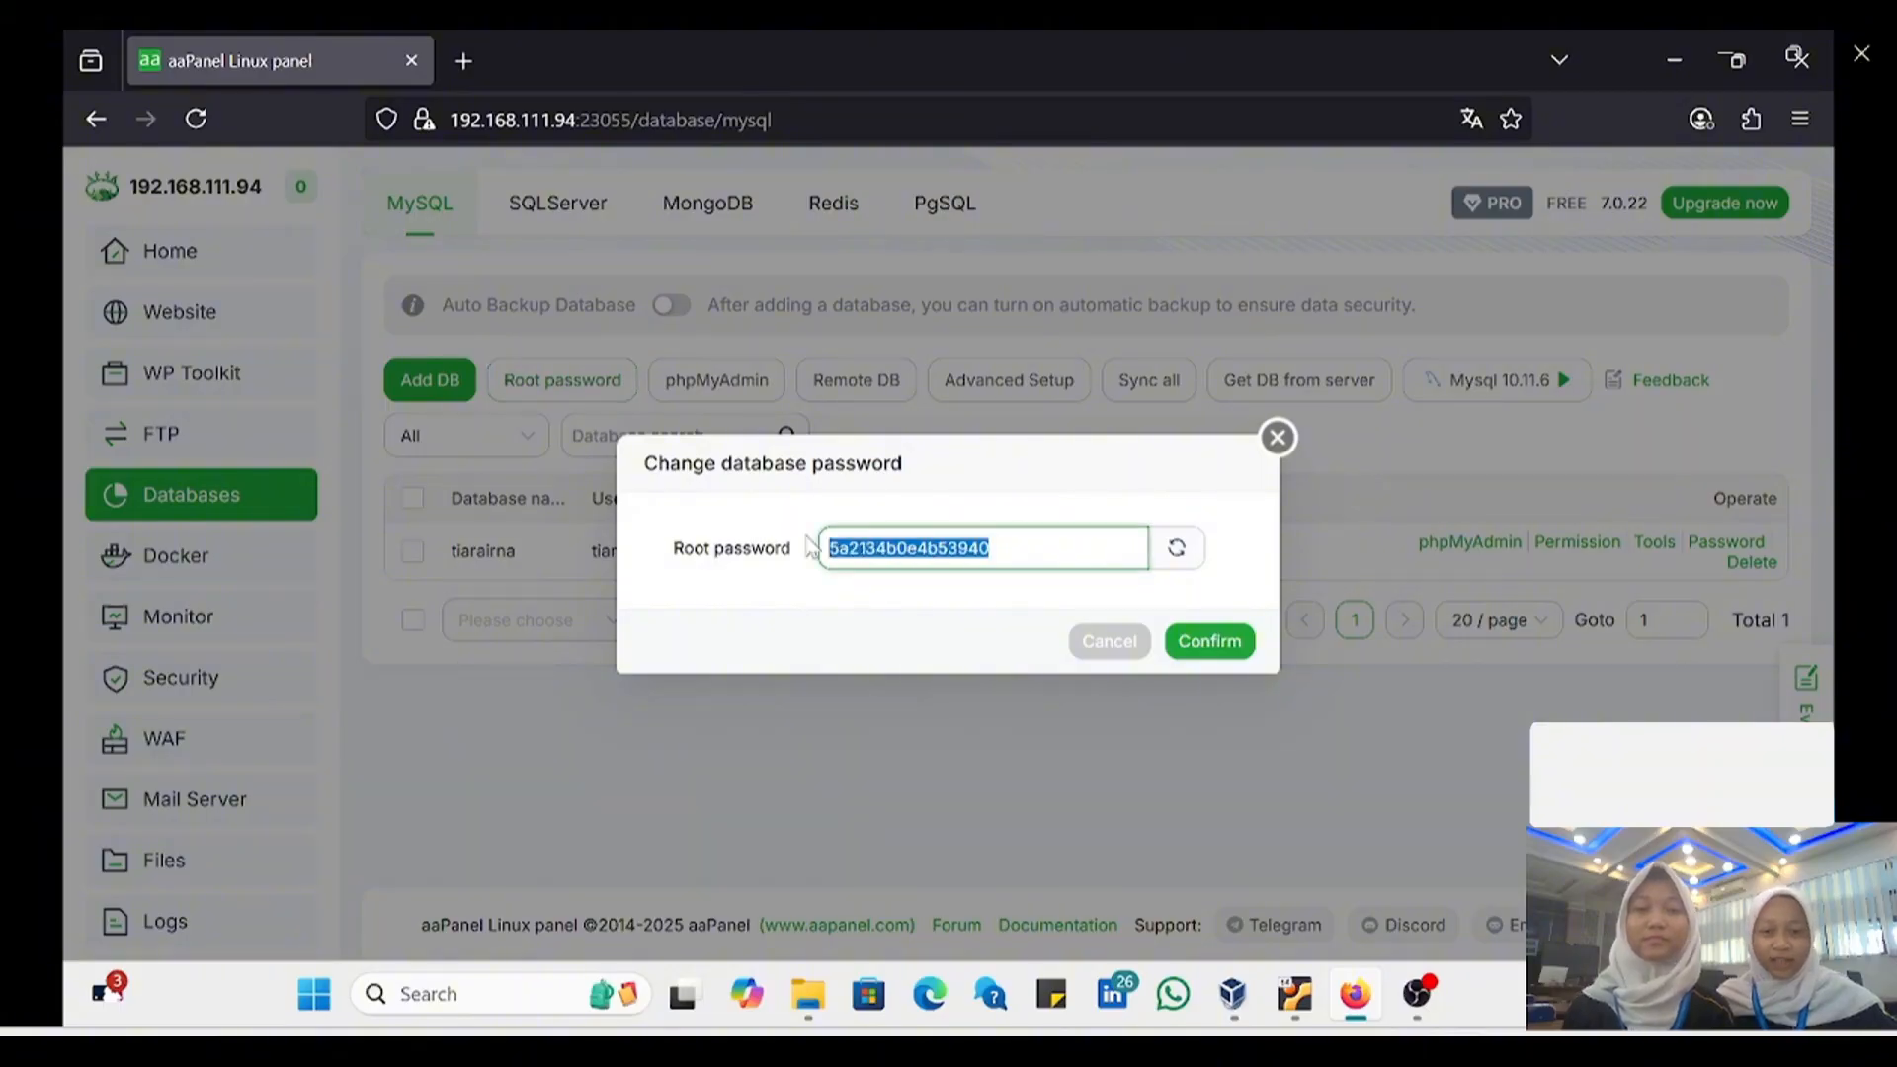
left_click(1278, 437)
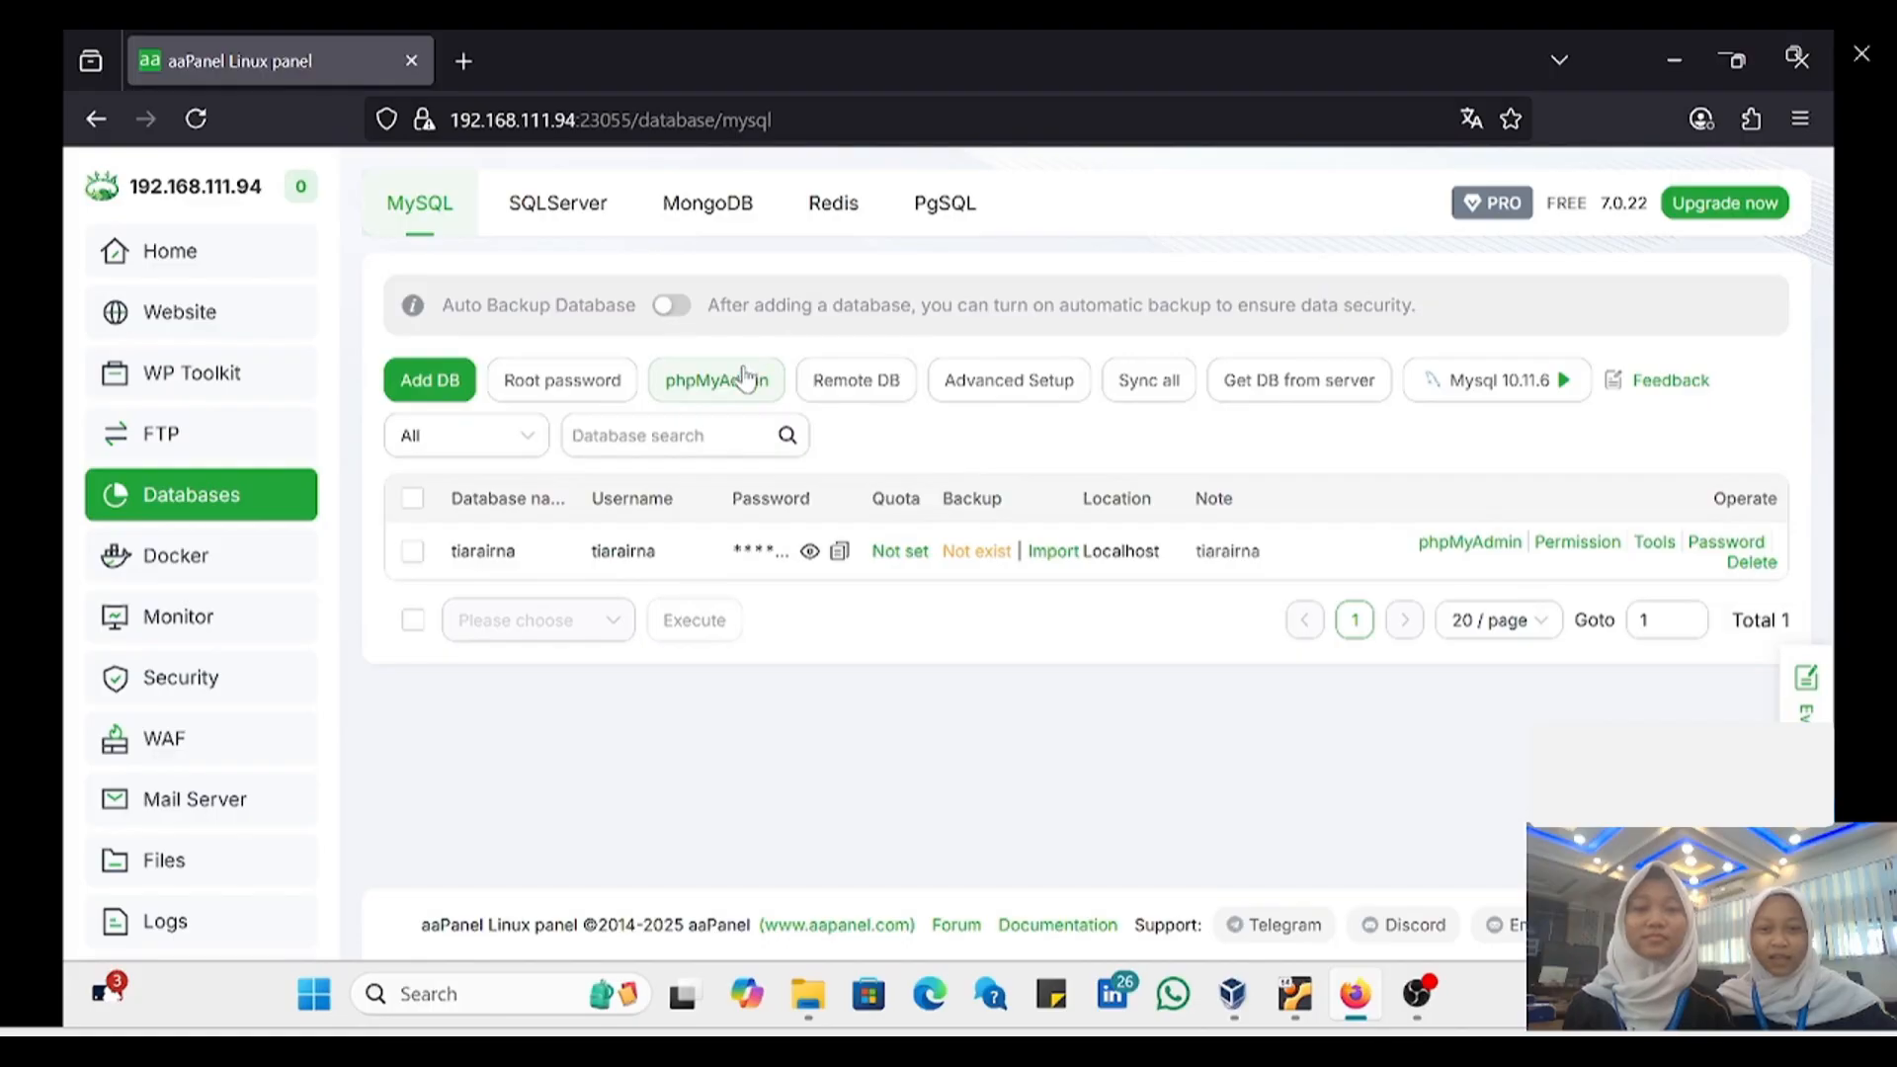
- Launch phpMyAdmin through public access in a new browser tab
left_click(744, 377)
left_click(1049, 401)
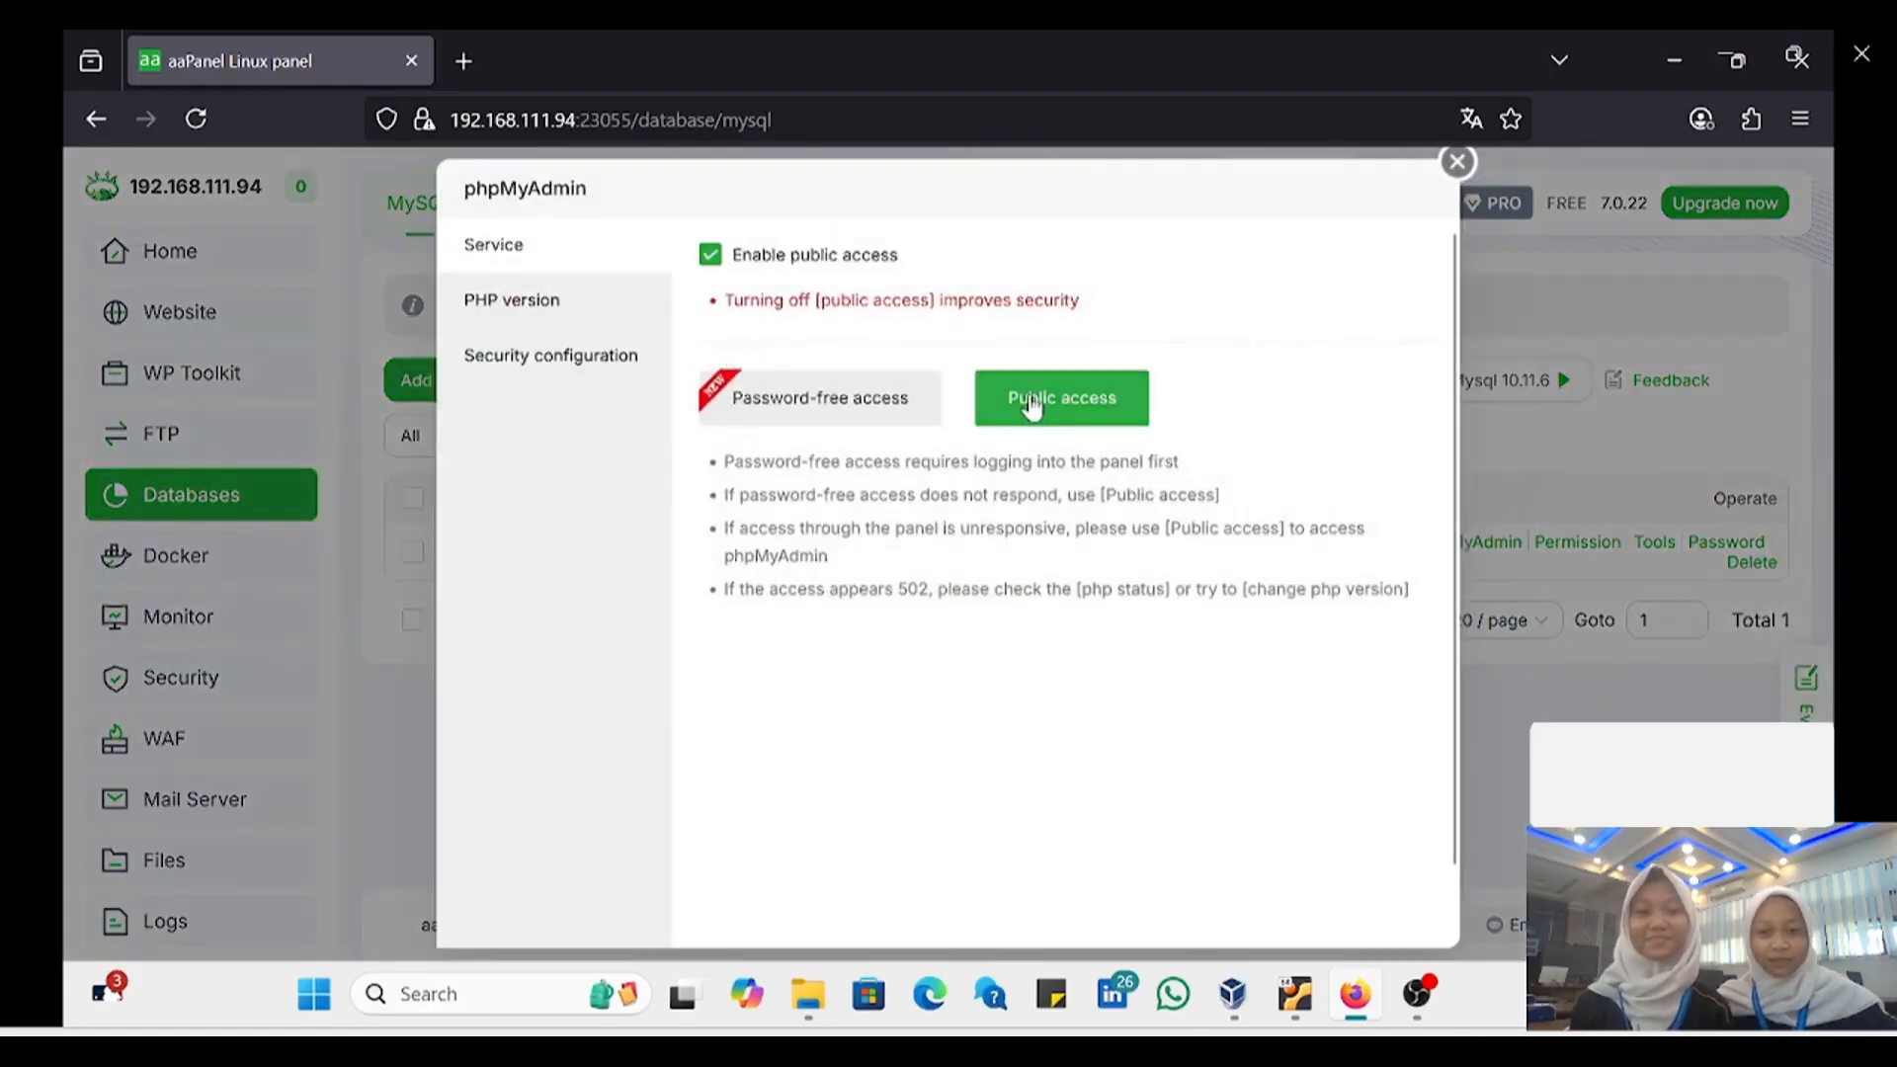
left_click(1051, 401)
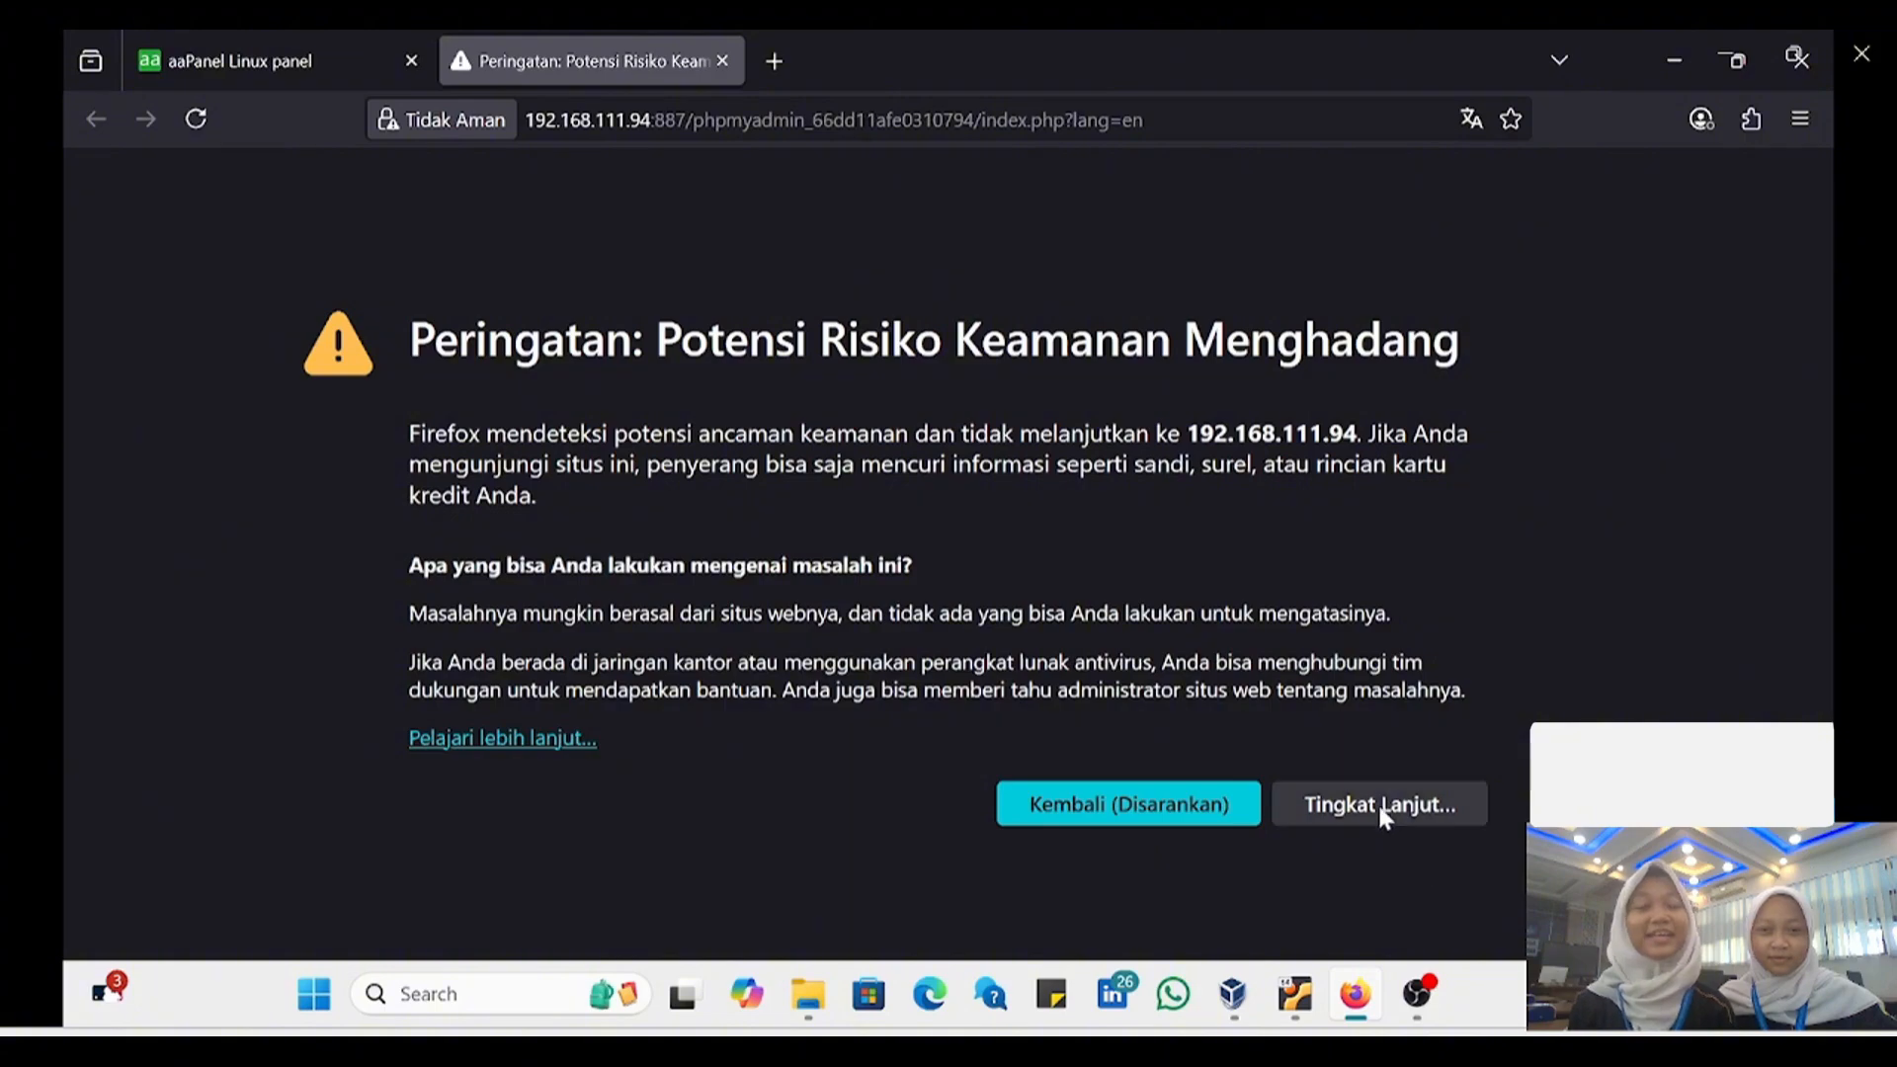
- Accept Firefox's certificate risk and resend the request to load the phpMyAdmin login page
left_click(1379, 804)
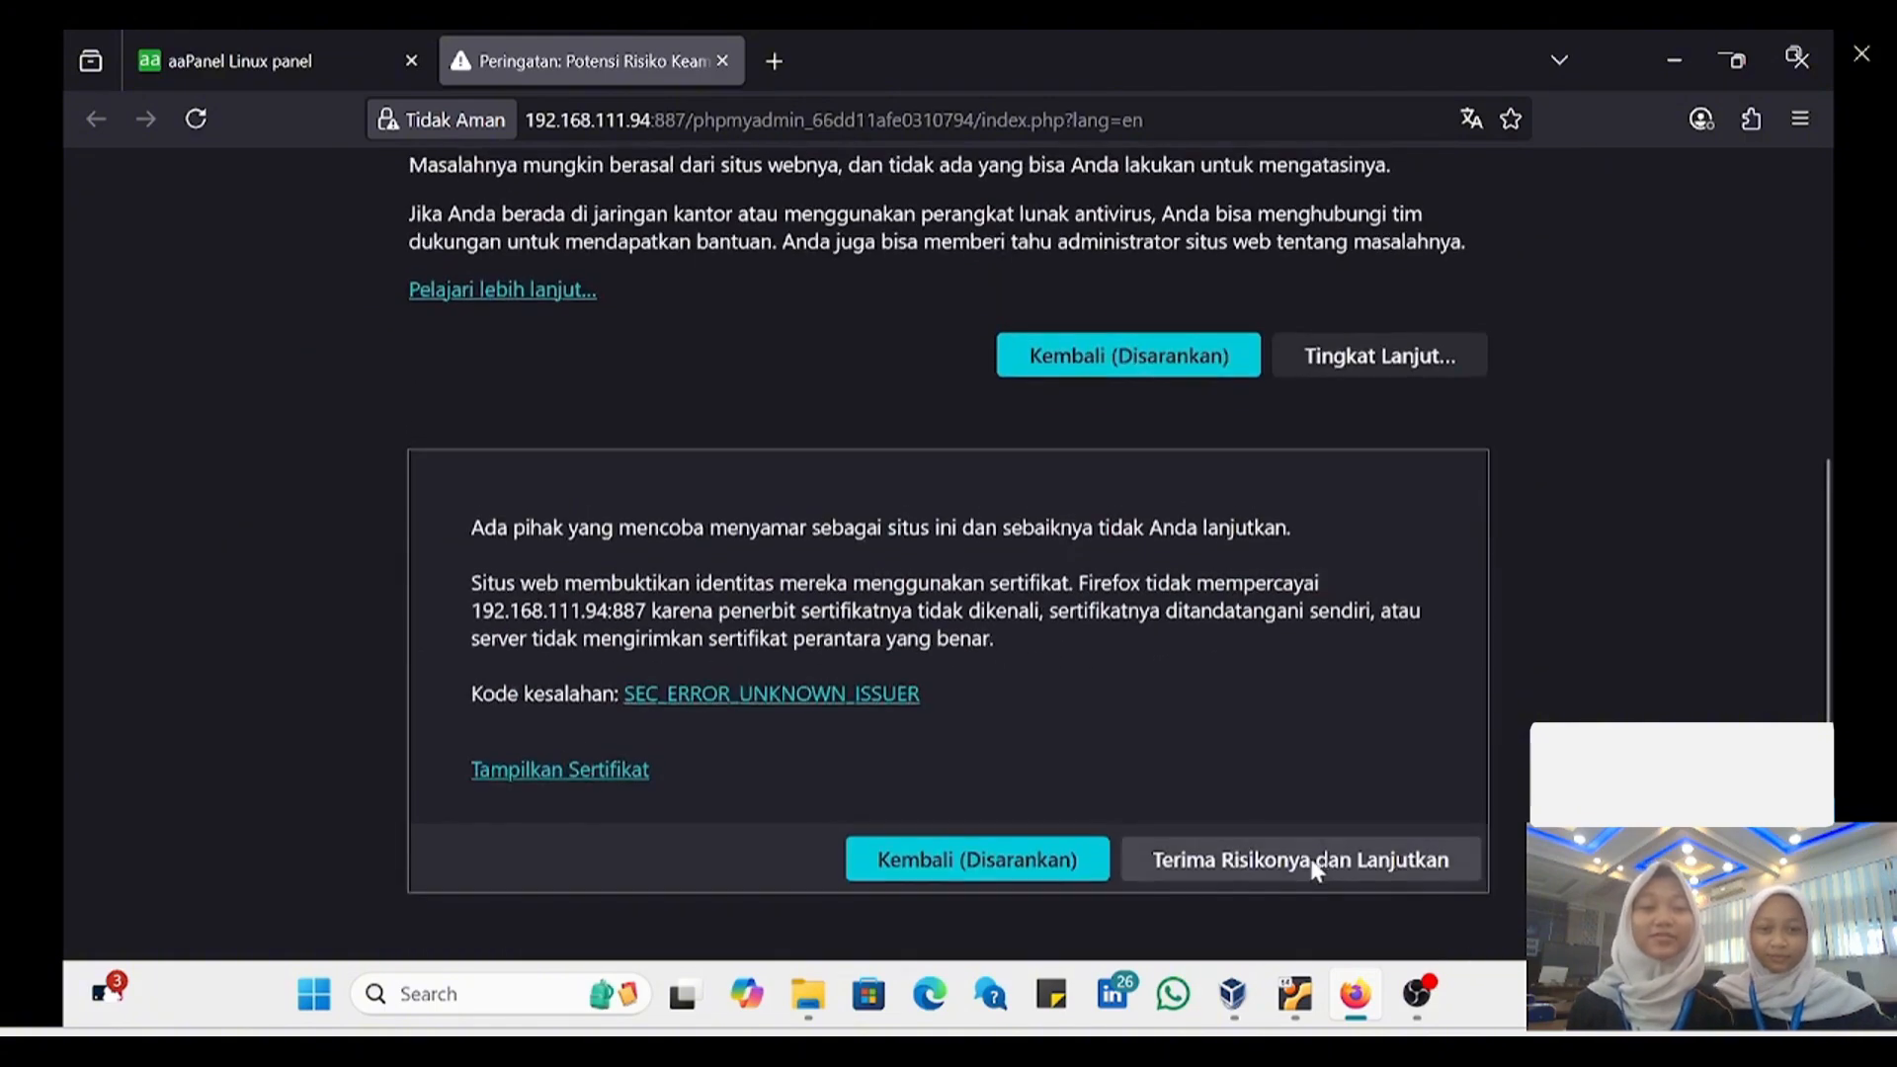
left_click(1315, 865)
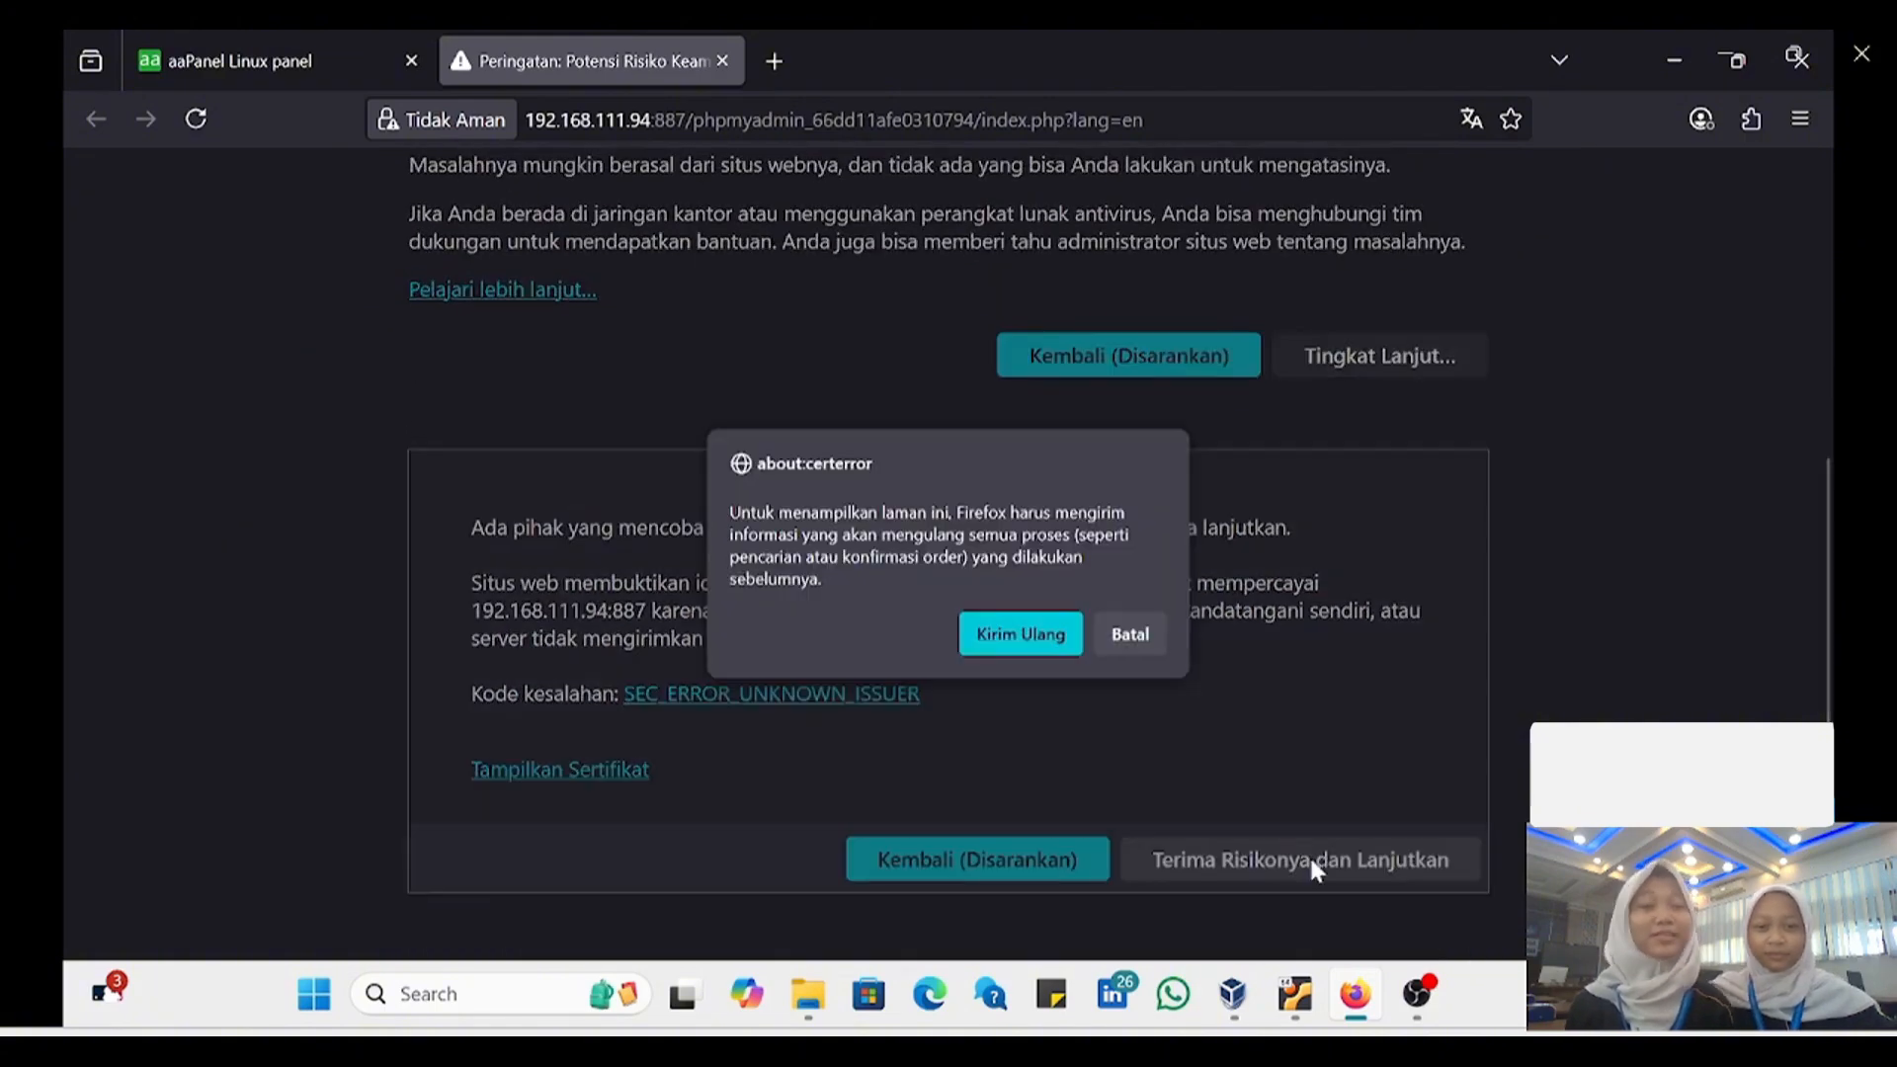
left_click(1043, 637)
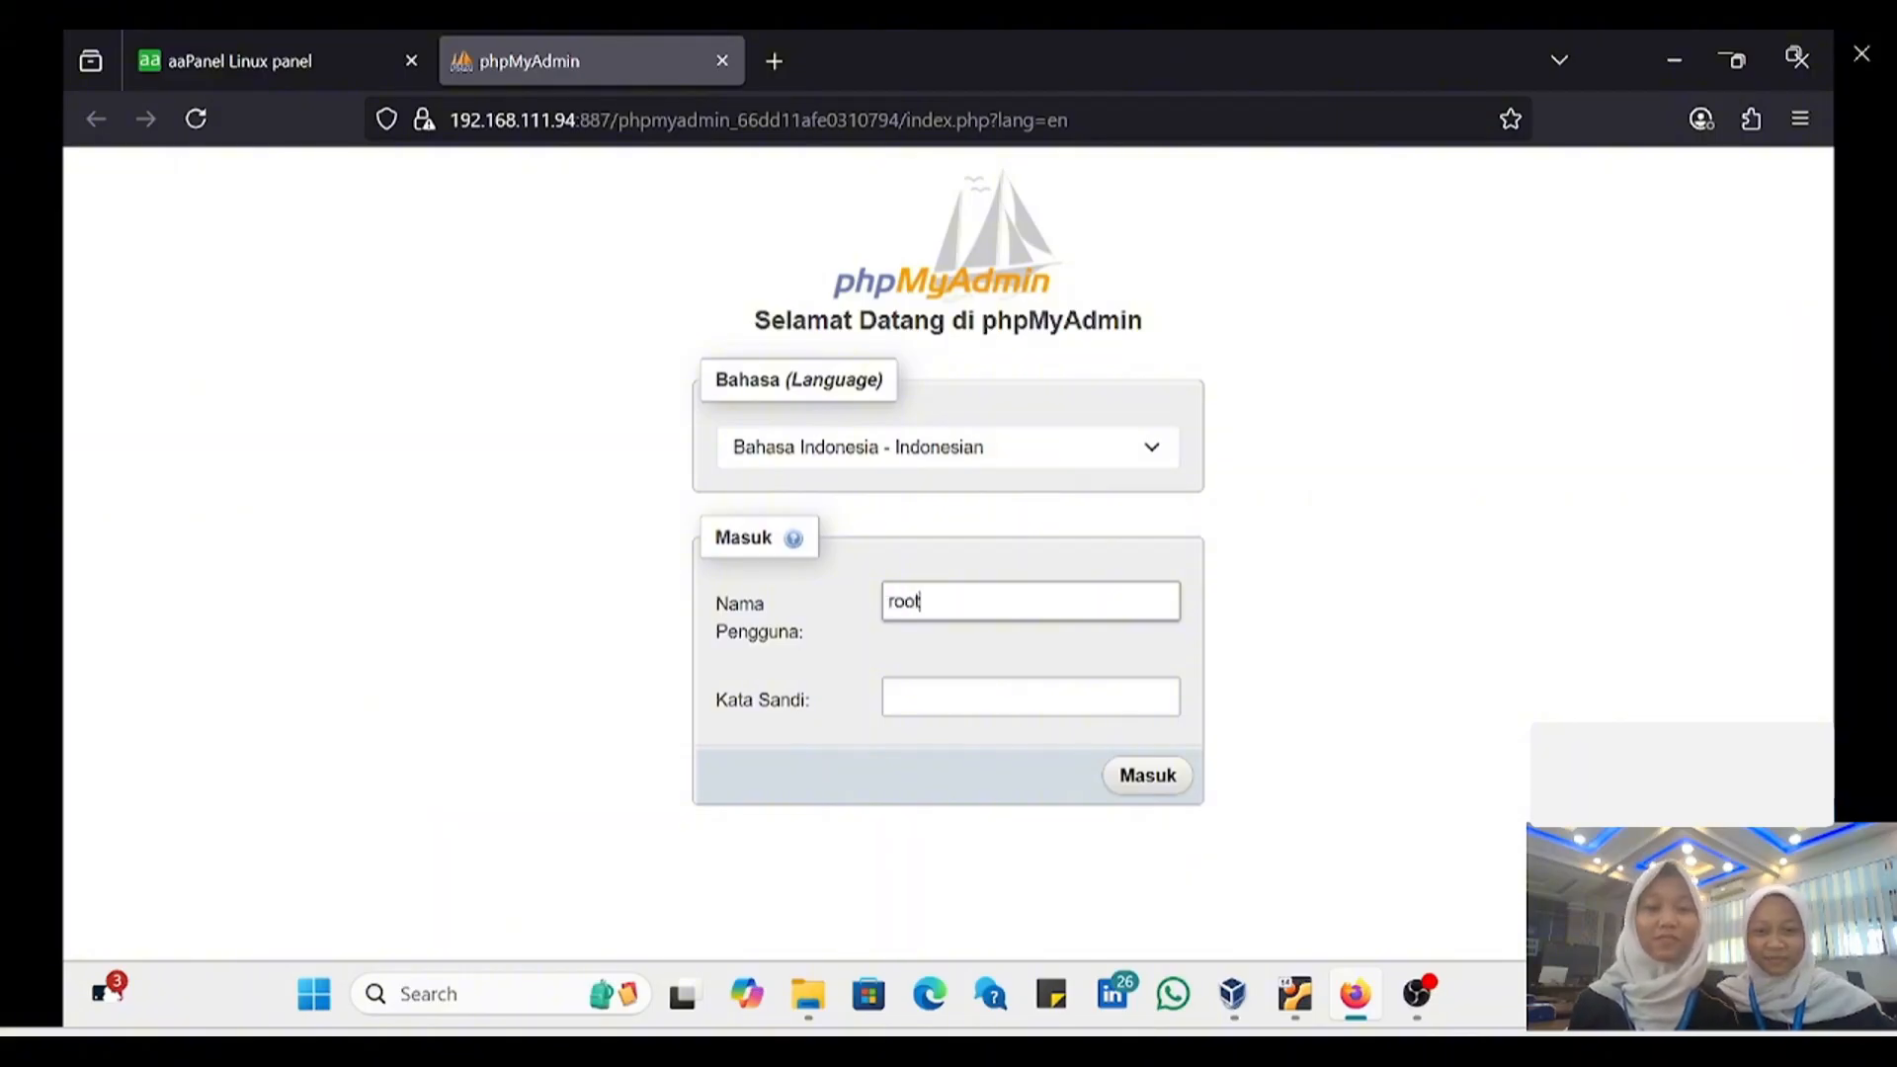
- Log in to phpMyAdmin as root with the pasted root password, declining to save it
left_click(955, 698)
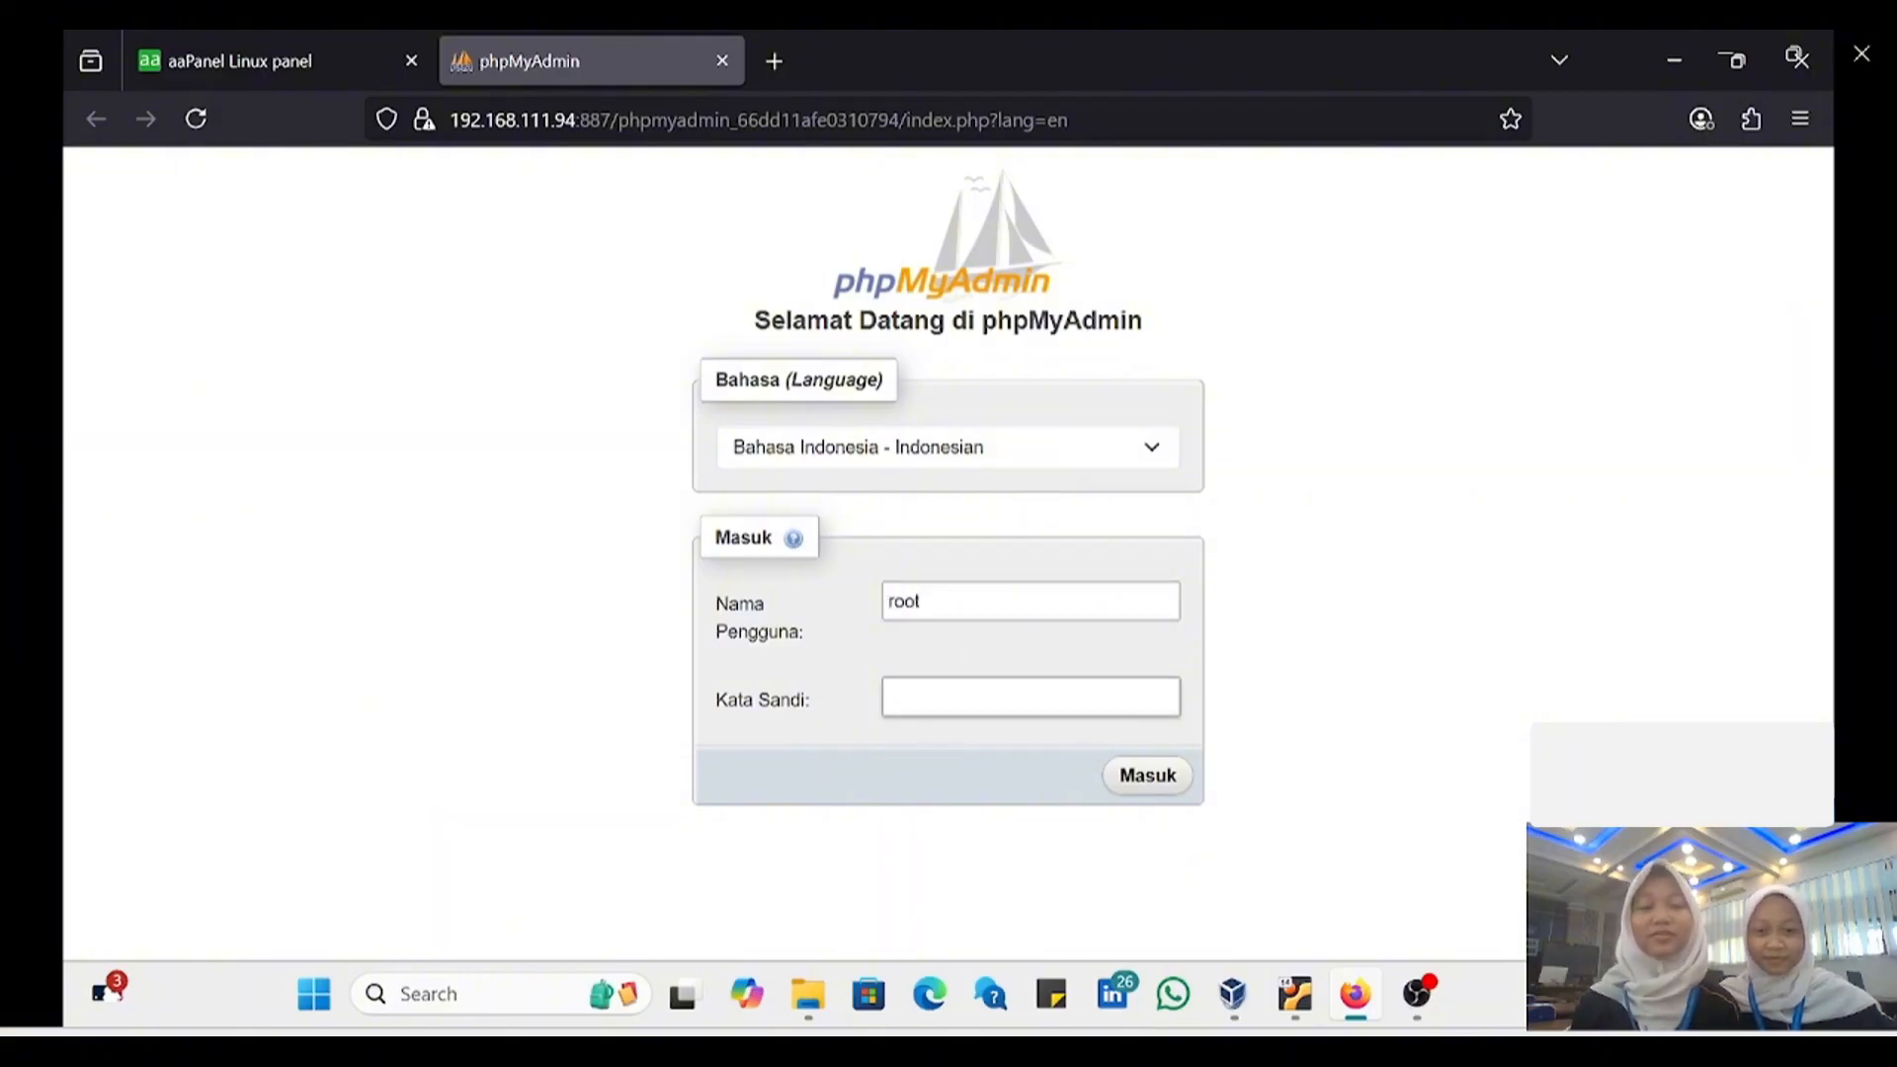
key("ctrl+v")
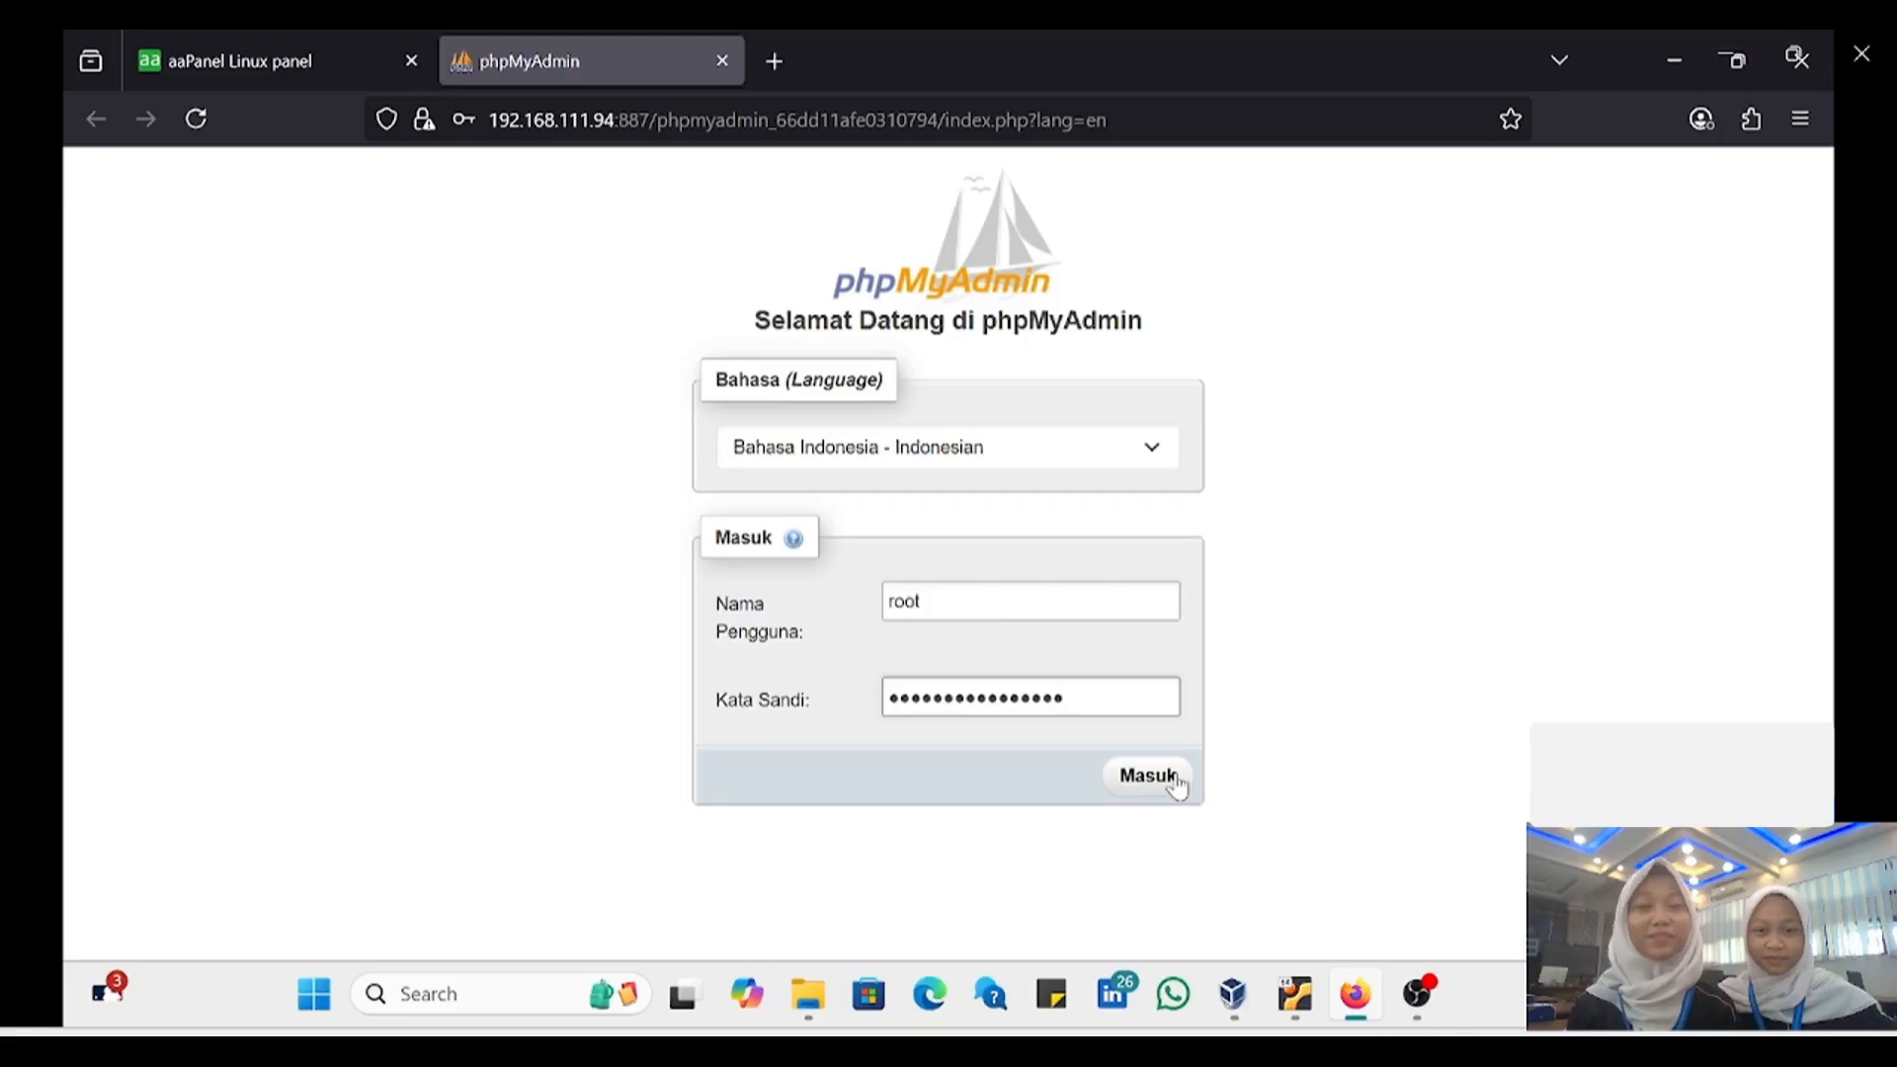
left_click(1176, 785)
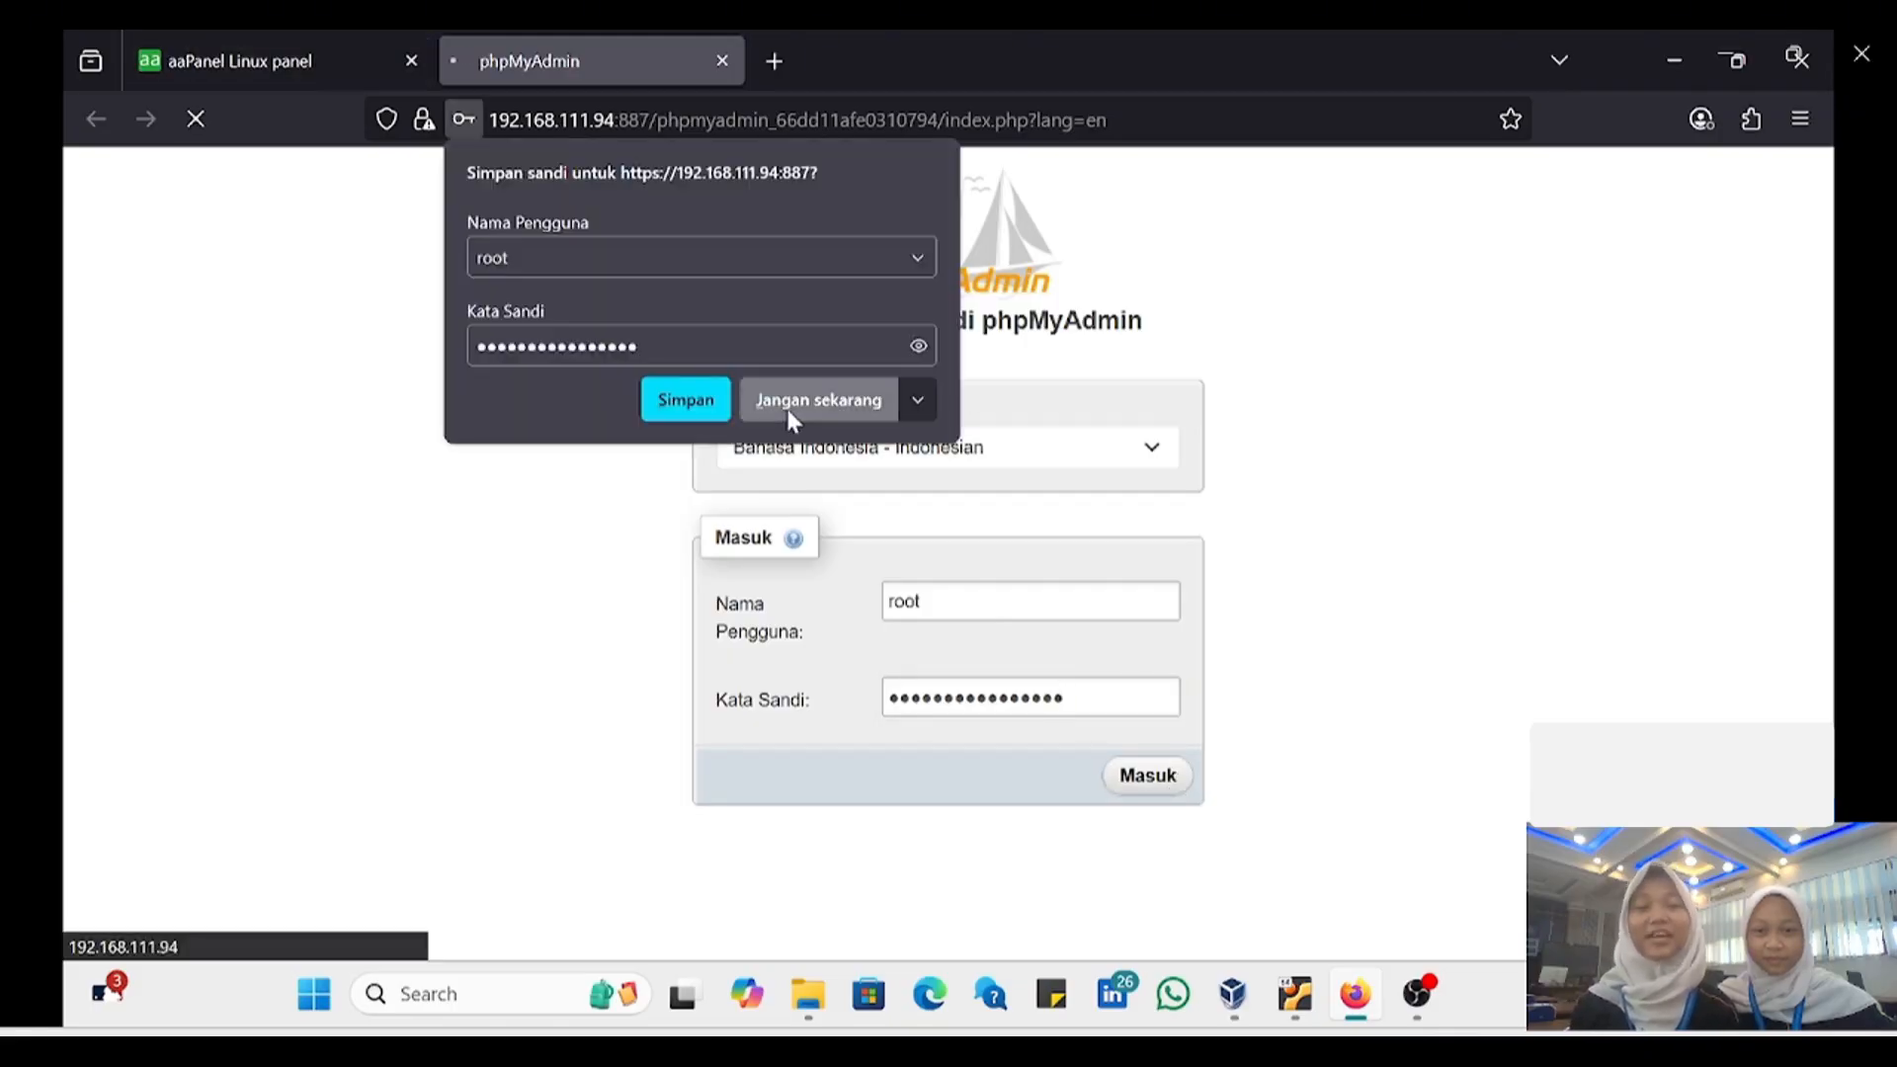
left_click(785, 403)
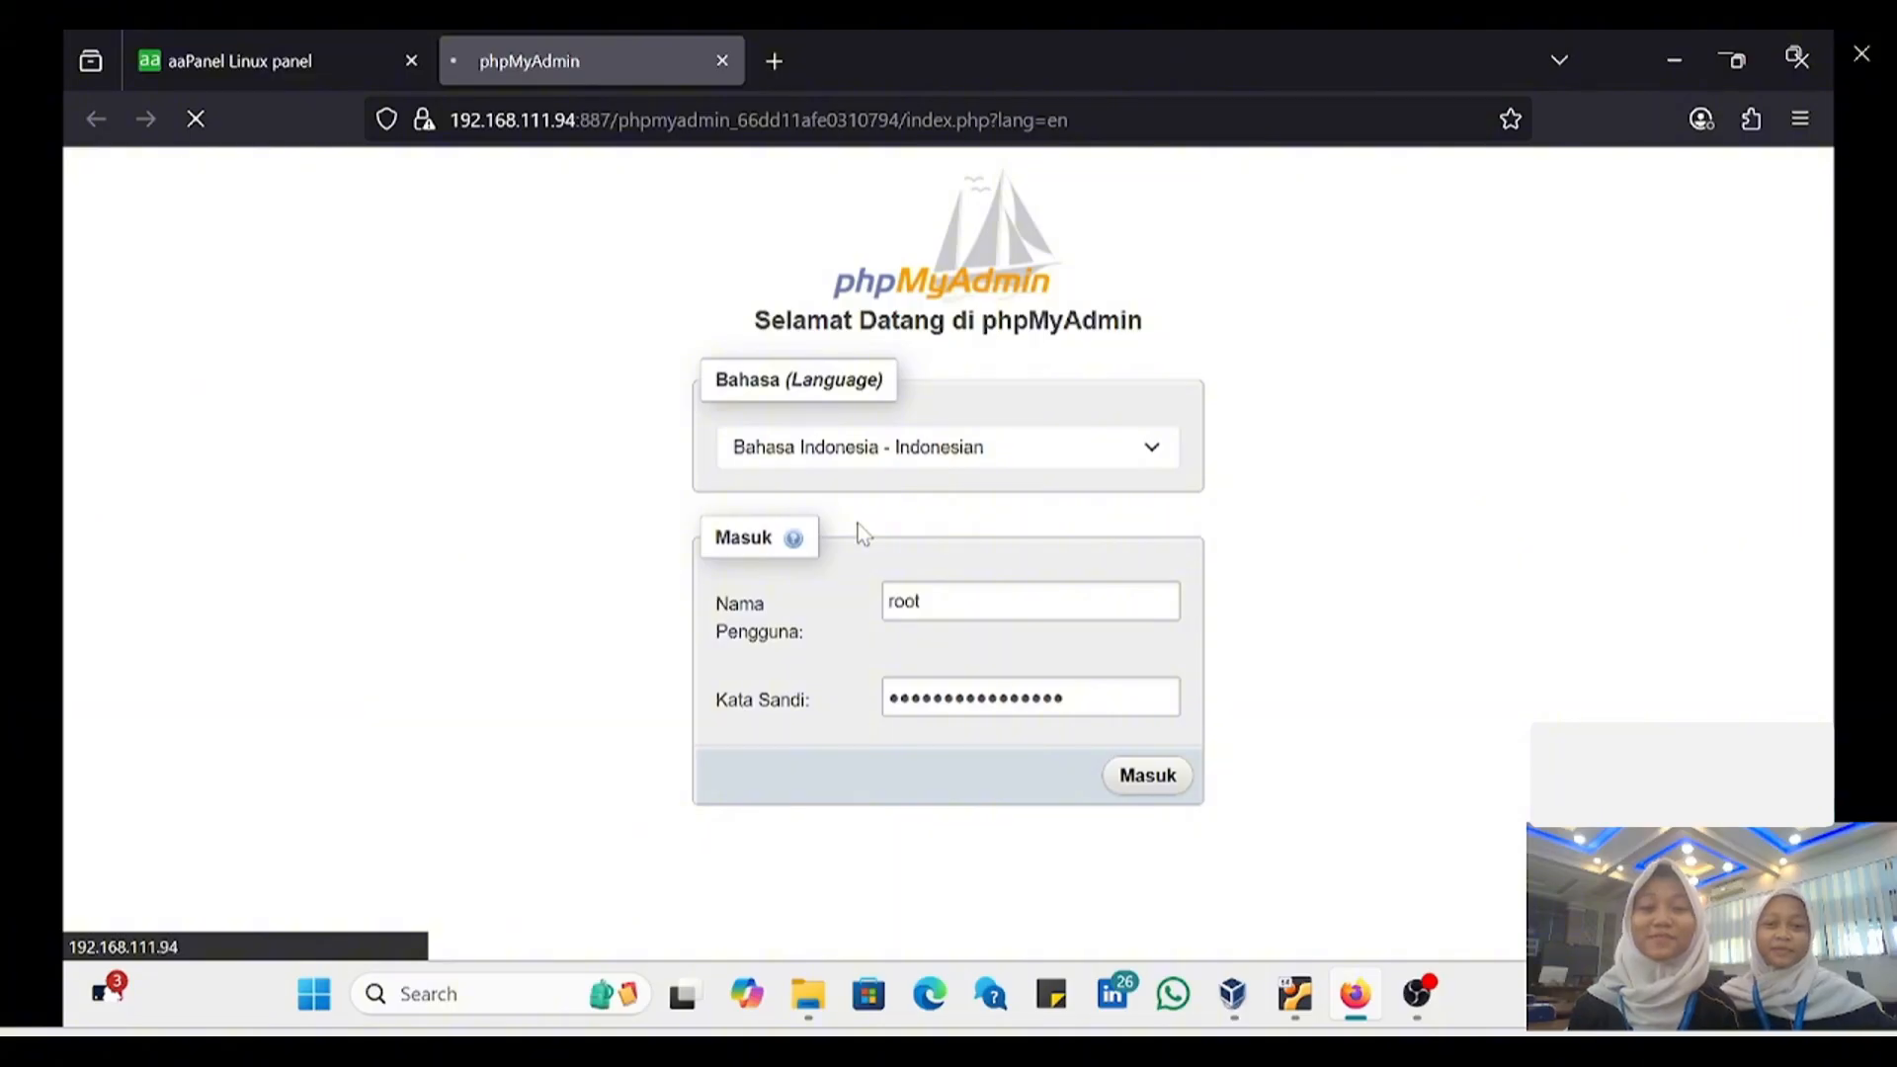
scroll(754, 686, "down", 2)
scroll(754, 689, "up", 2)
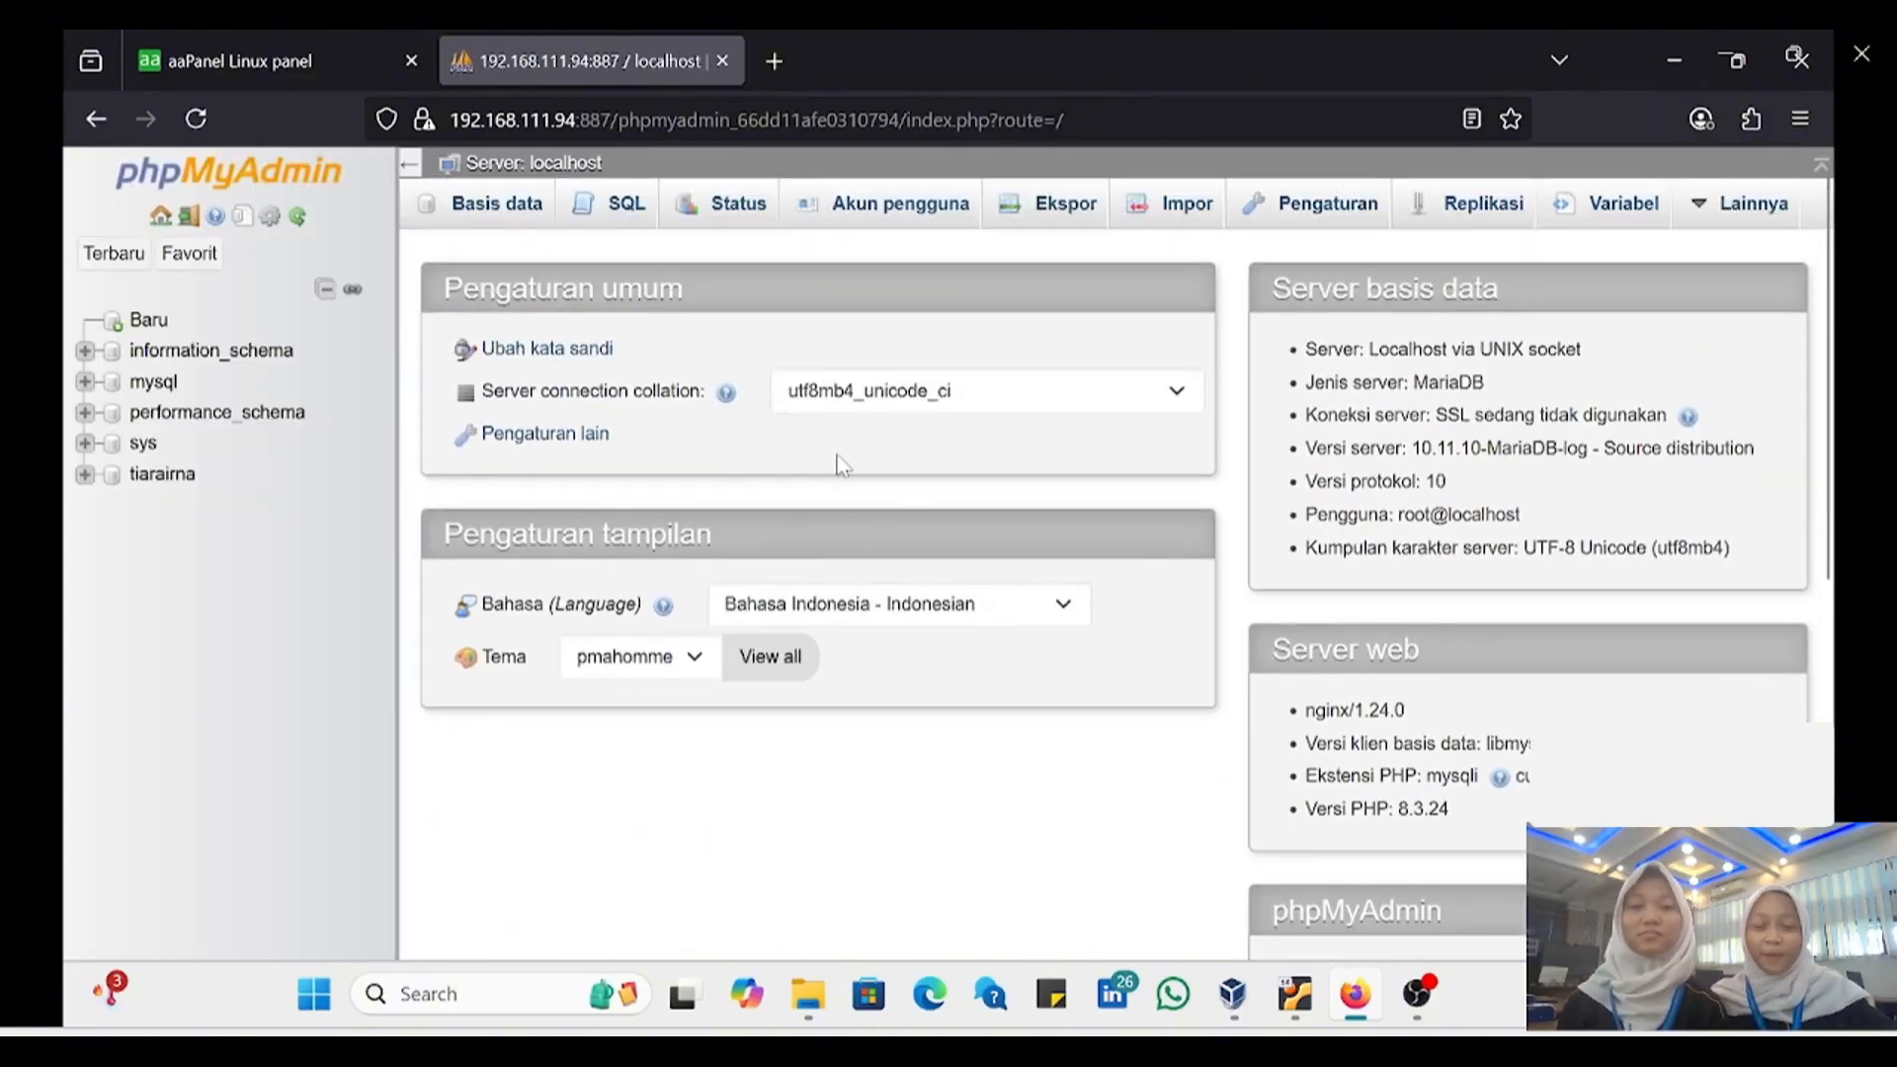
- Go from the aaPanel databases page to the server file manager
left_click(279, 50)
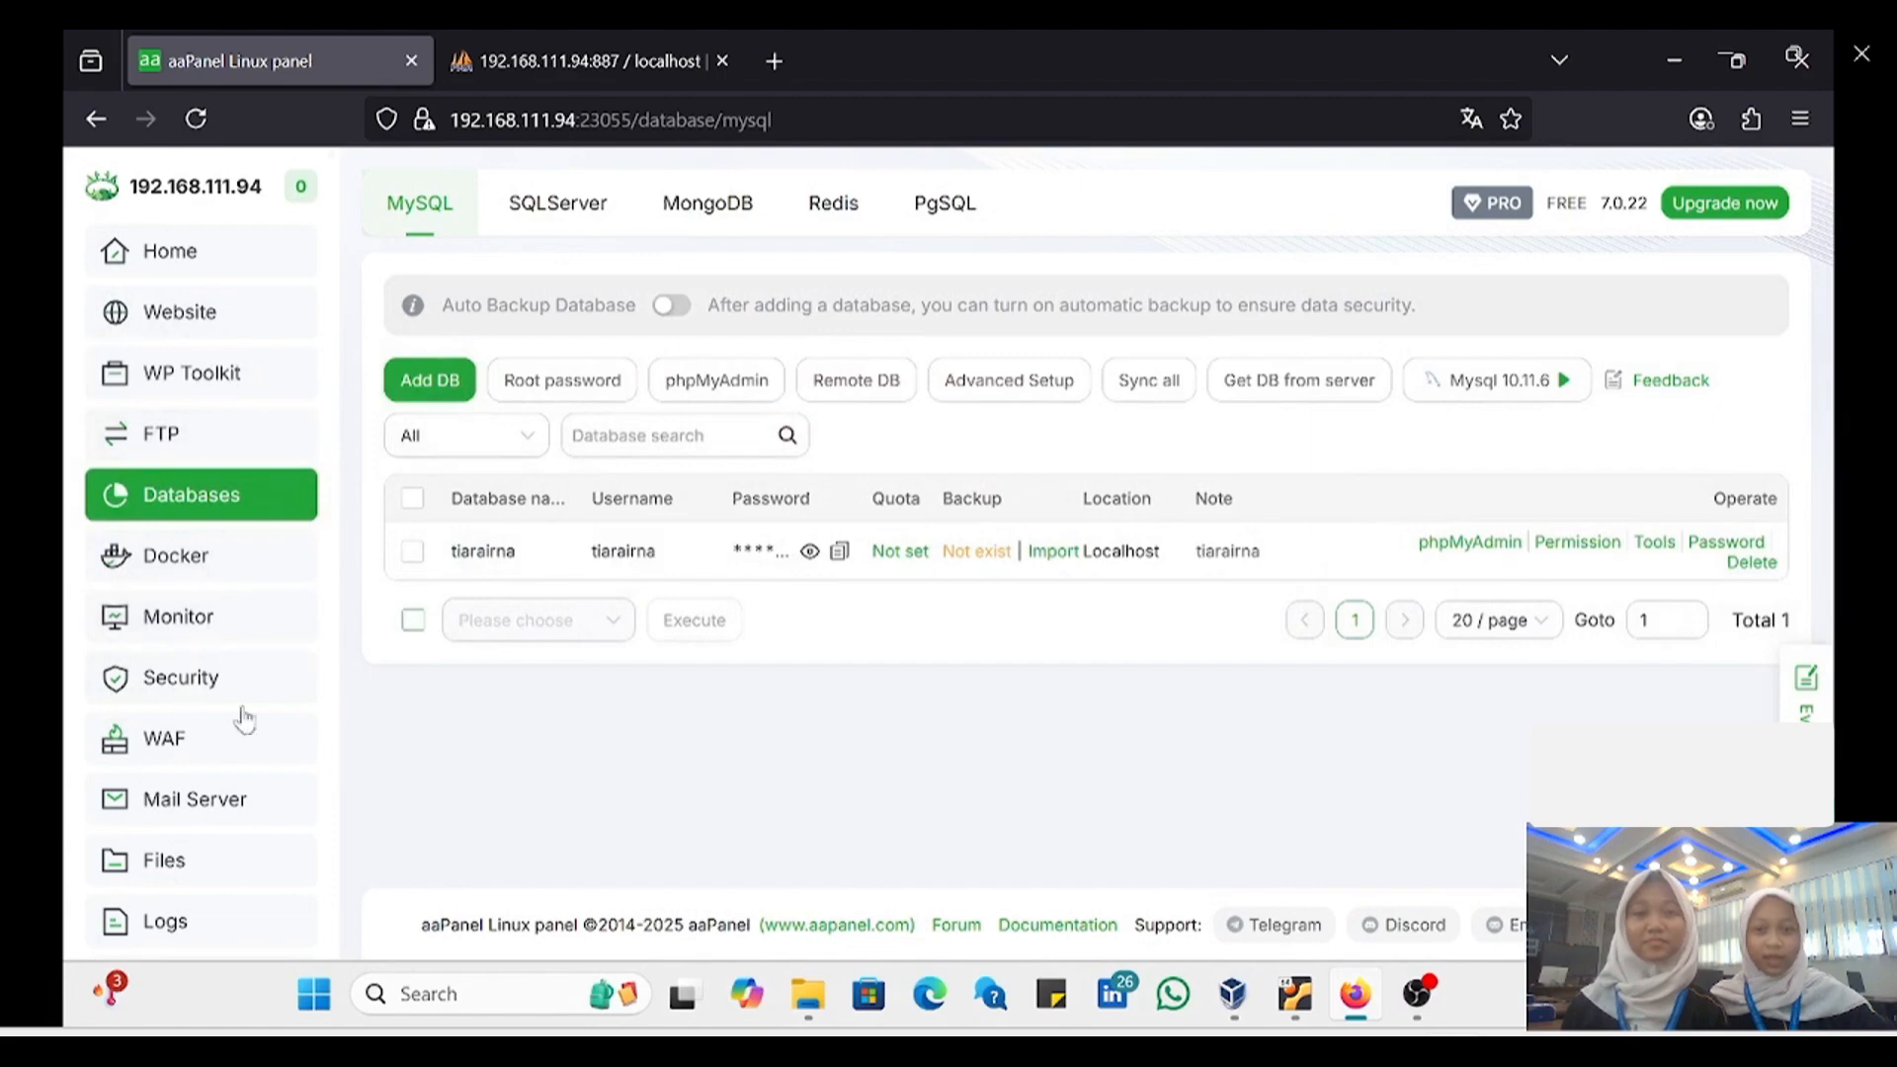
scroll(212, 785, "down", 2)
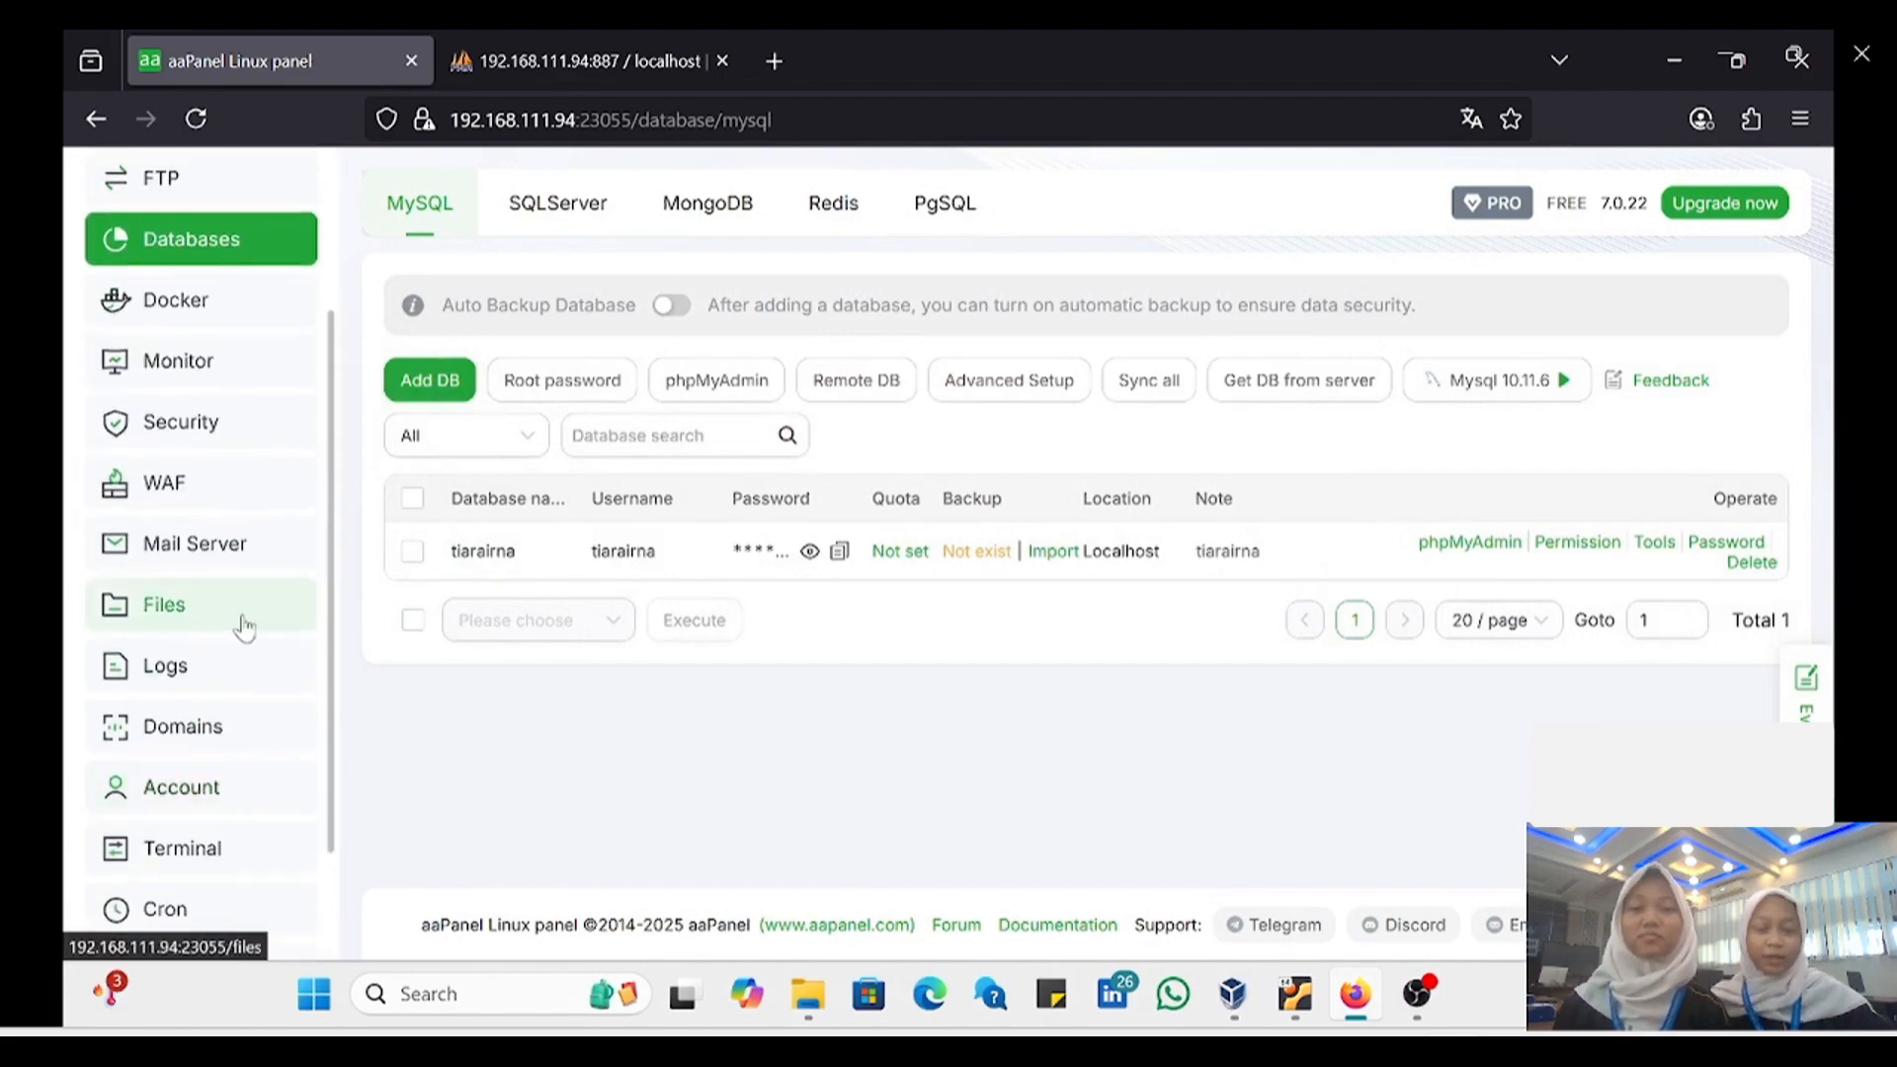
left_click(162, 618)
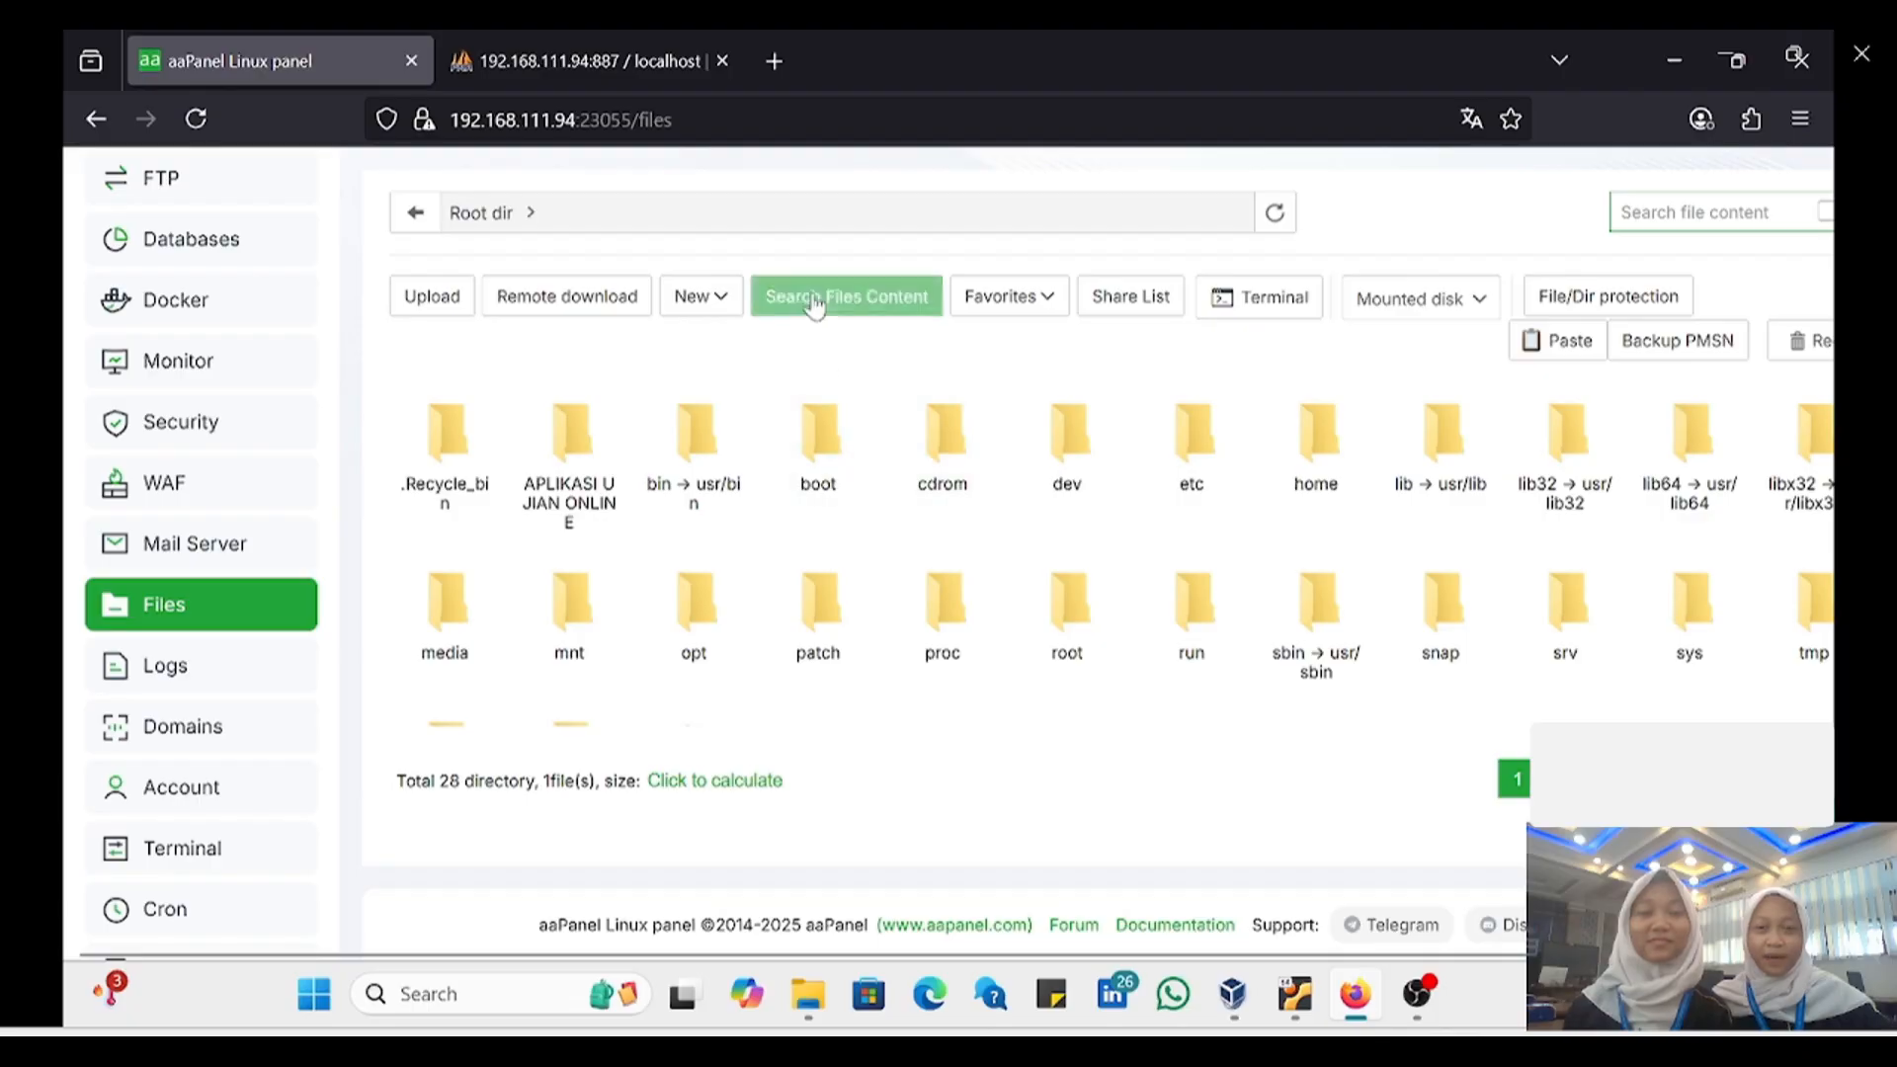
- Create a new root folder with the default name, then open the APLIKASI UJIAN ONLINE folder
left_click(718, 295)
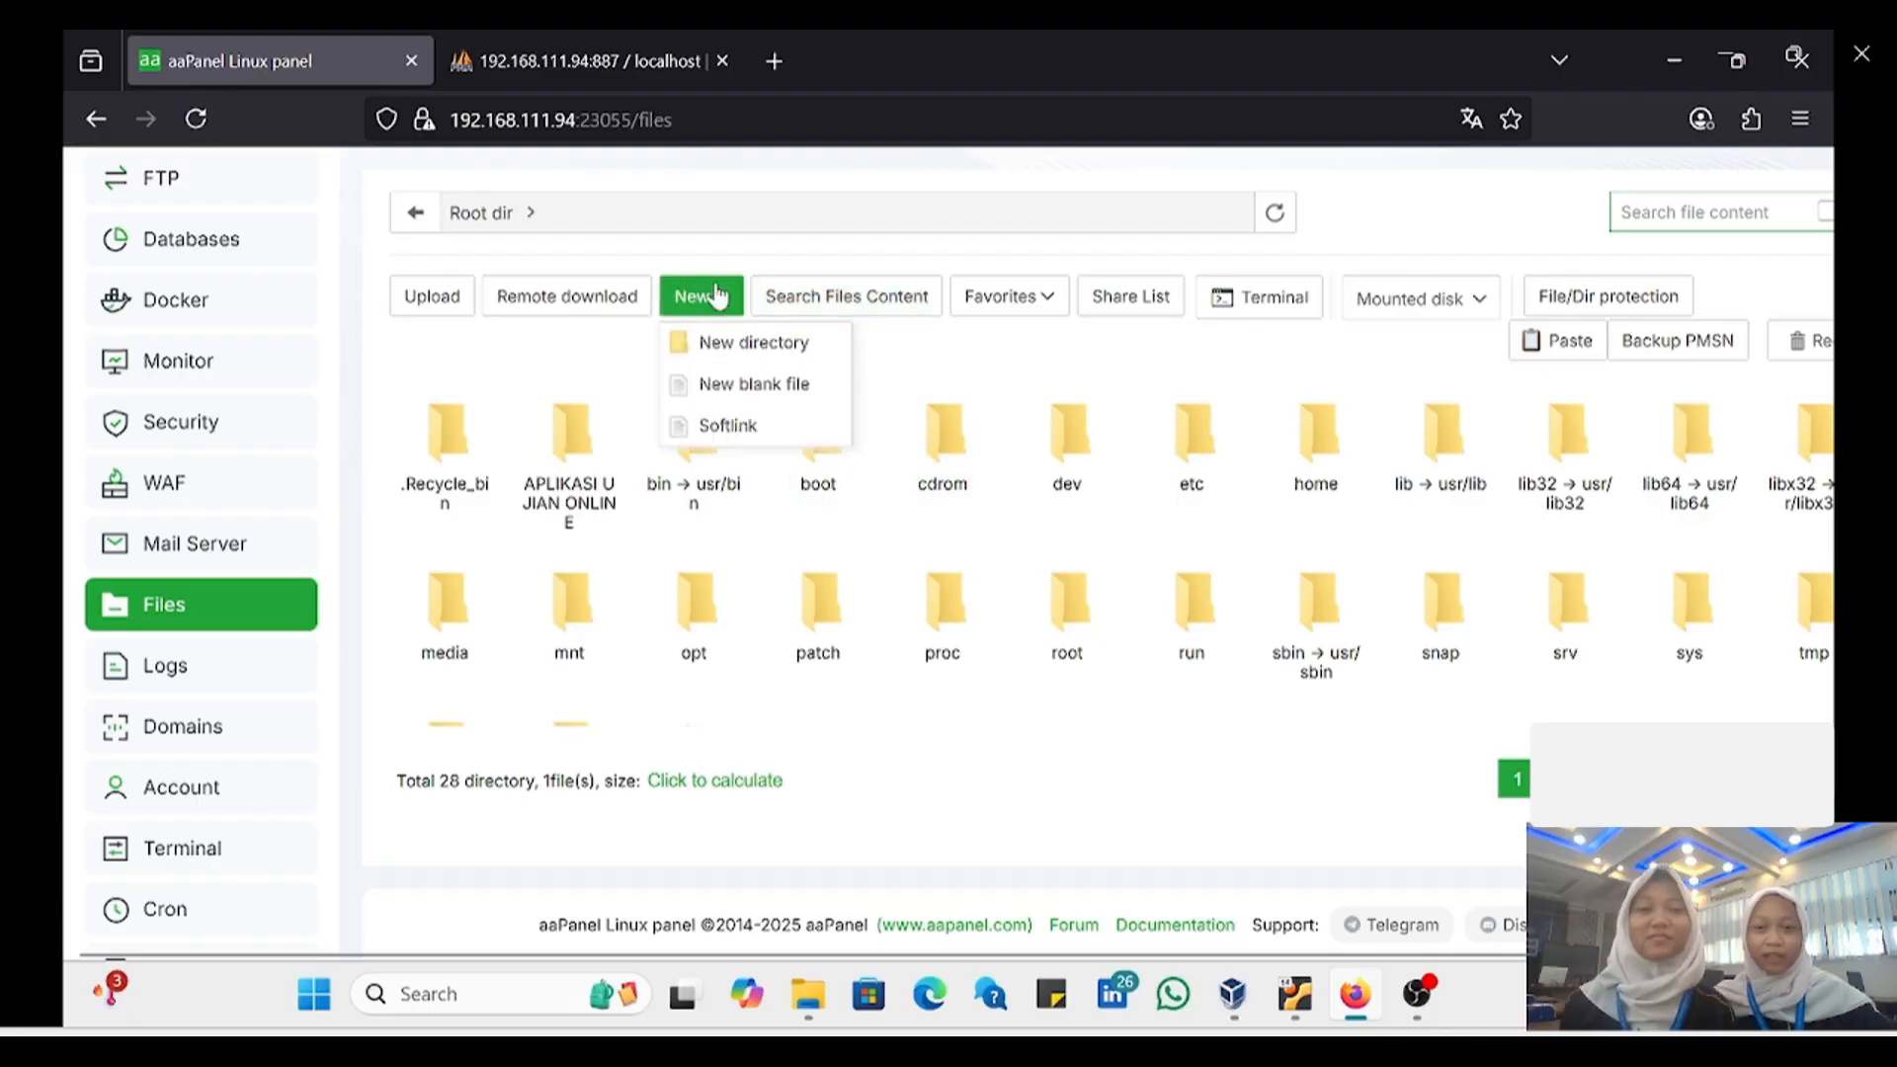
left_click(717, 342)
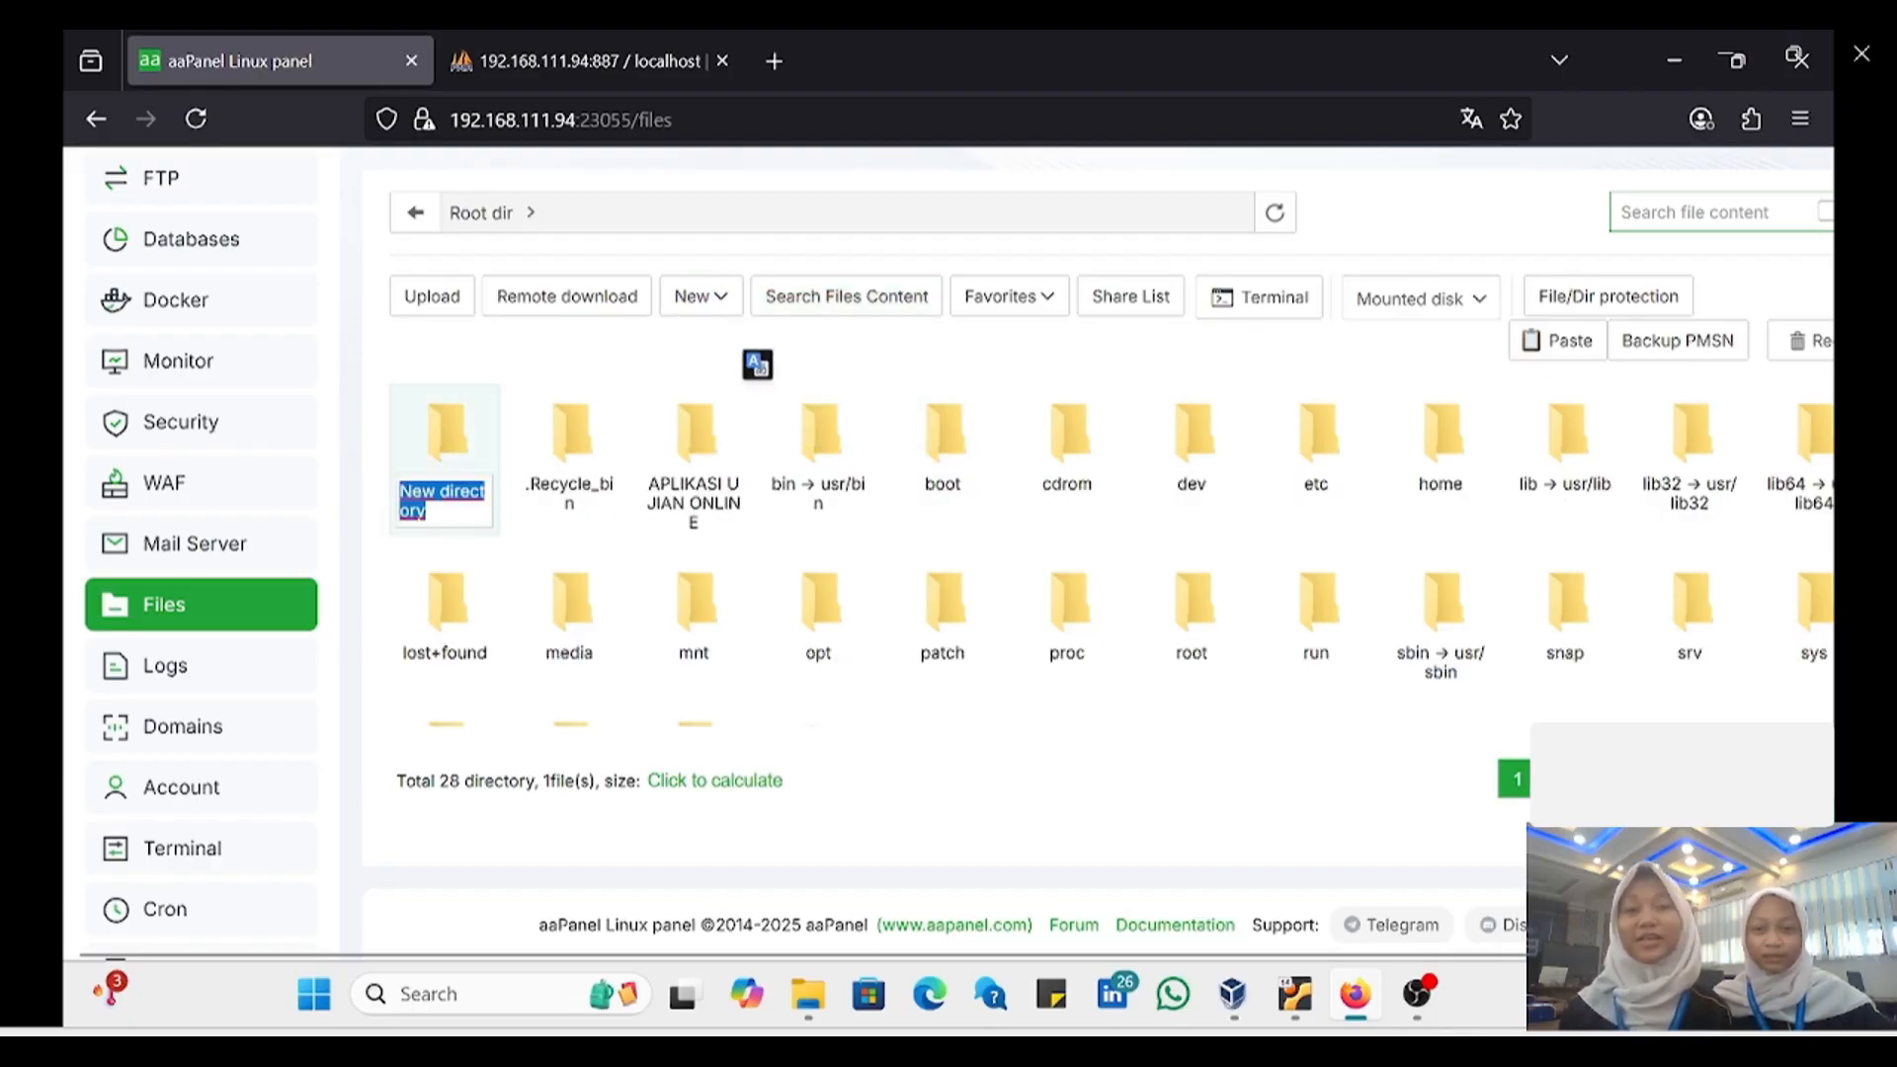
left_click_drag(434, 512, 389, 491)
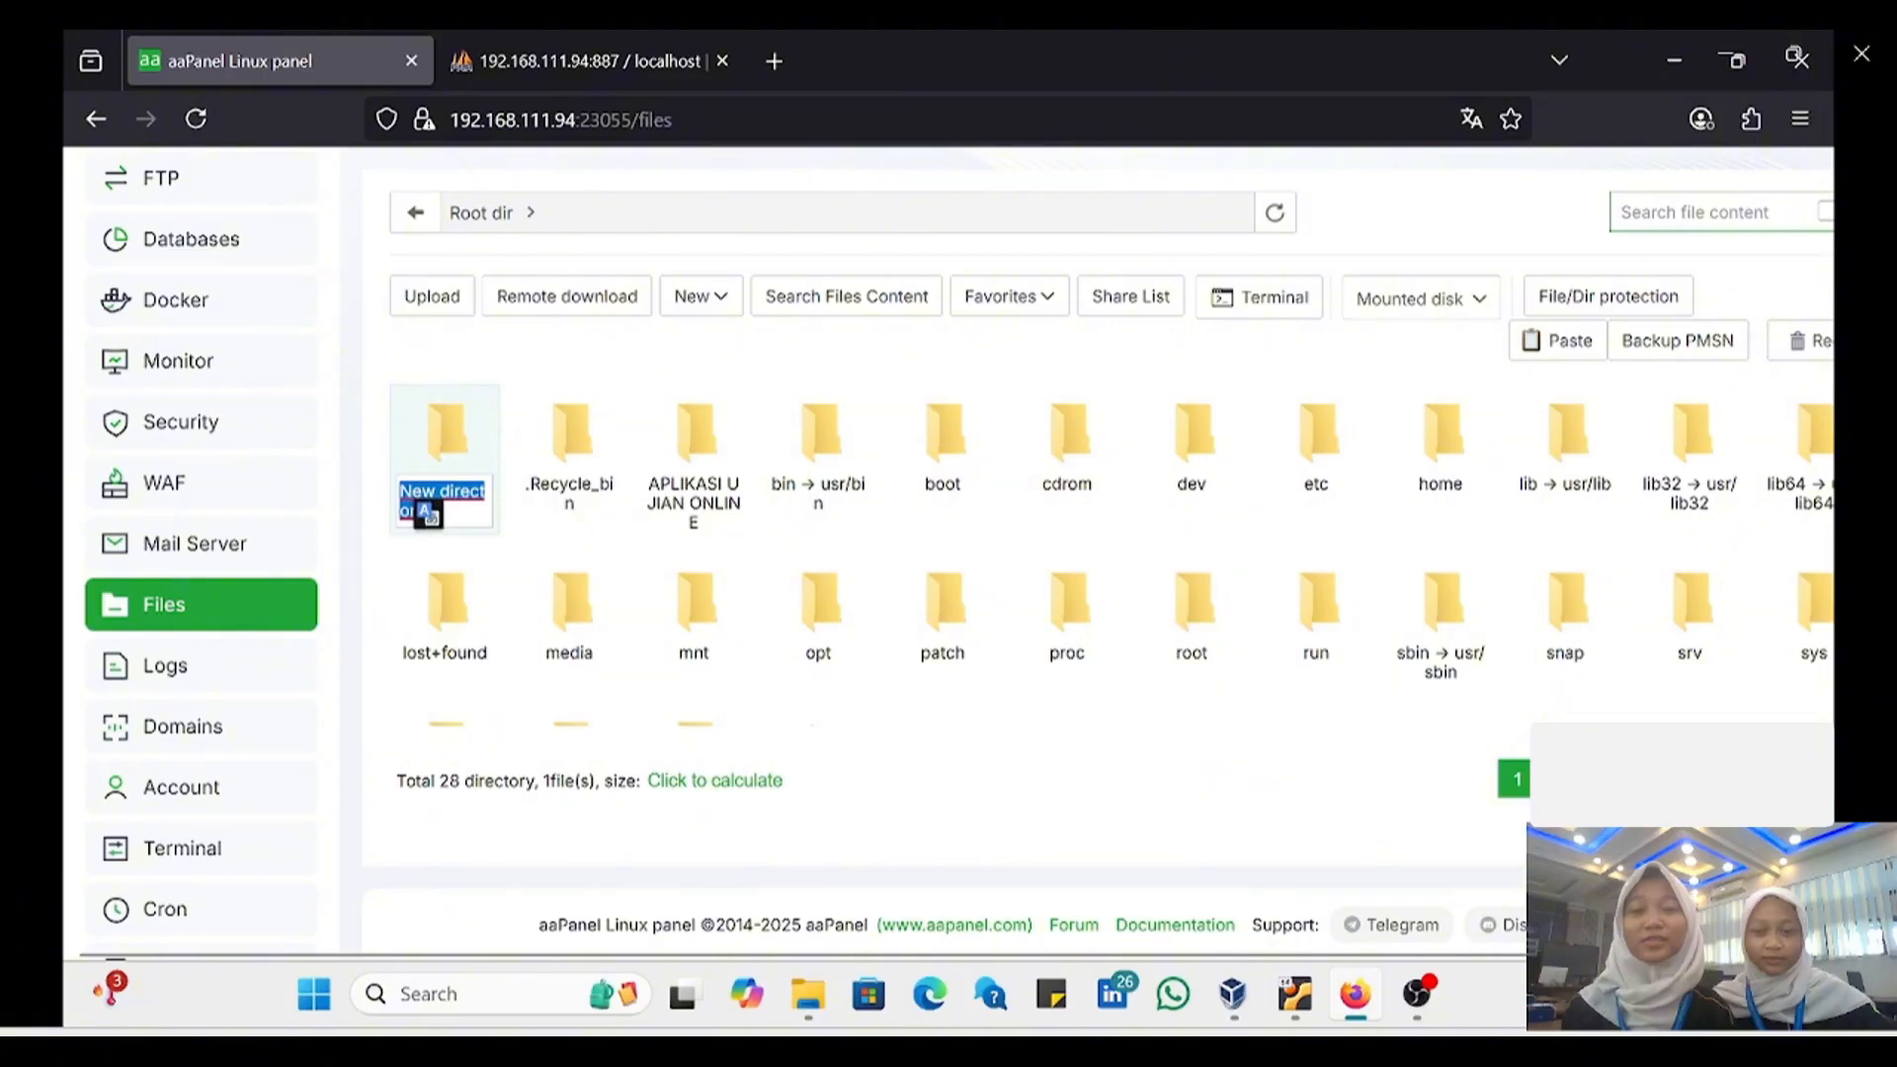
key("BackSpace")
type("APLIKASI U")
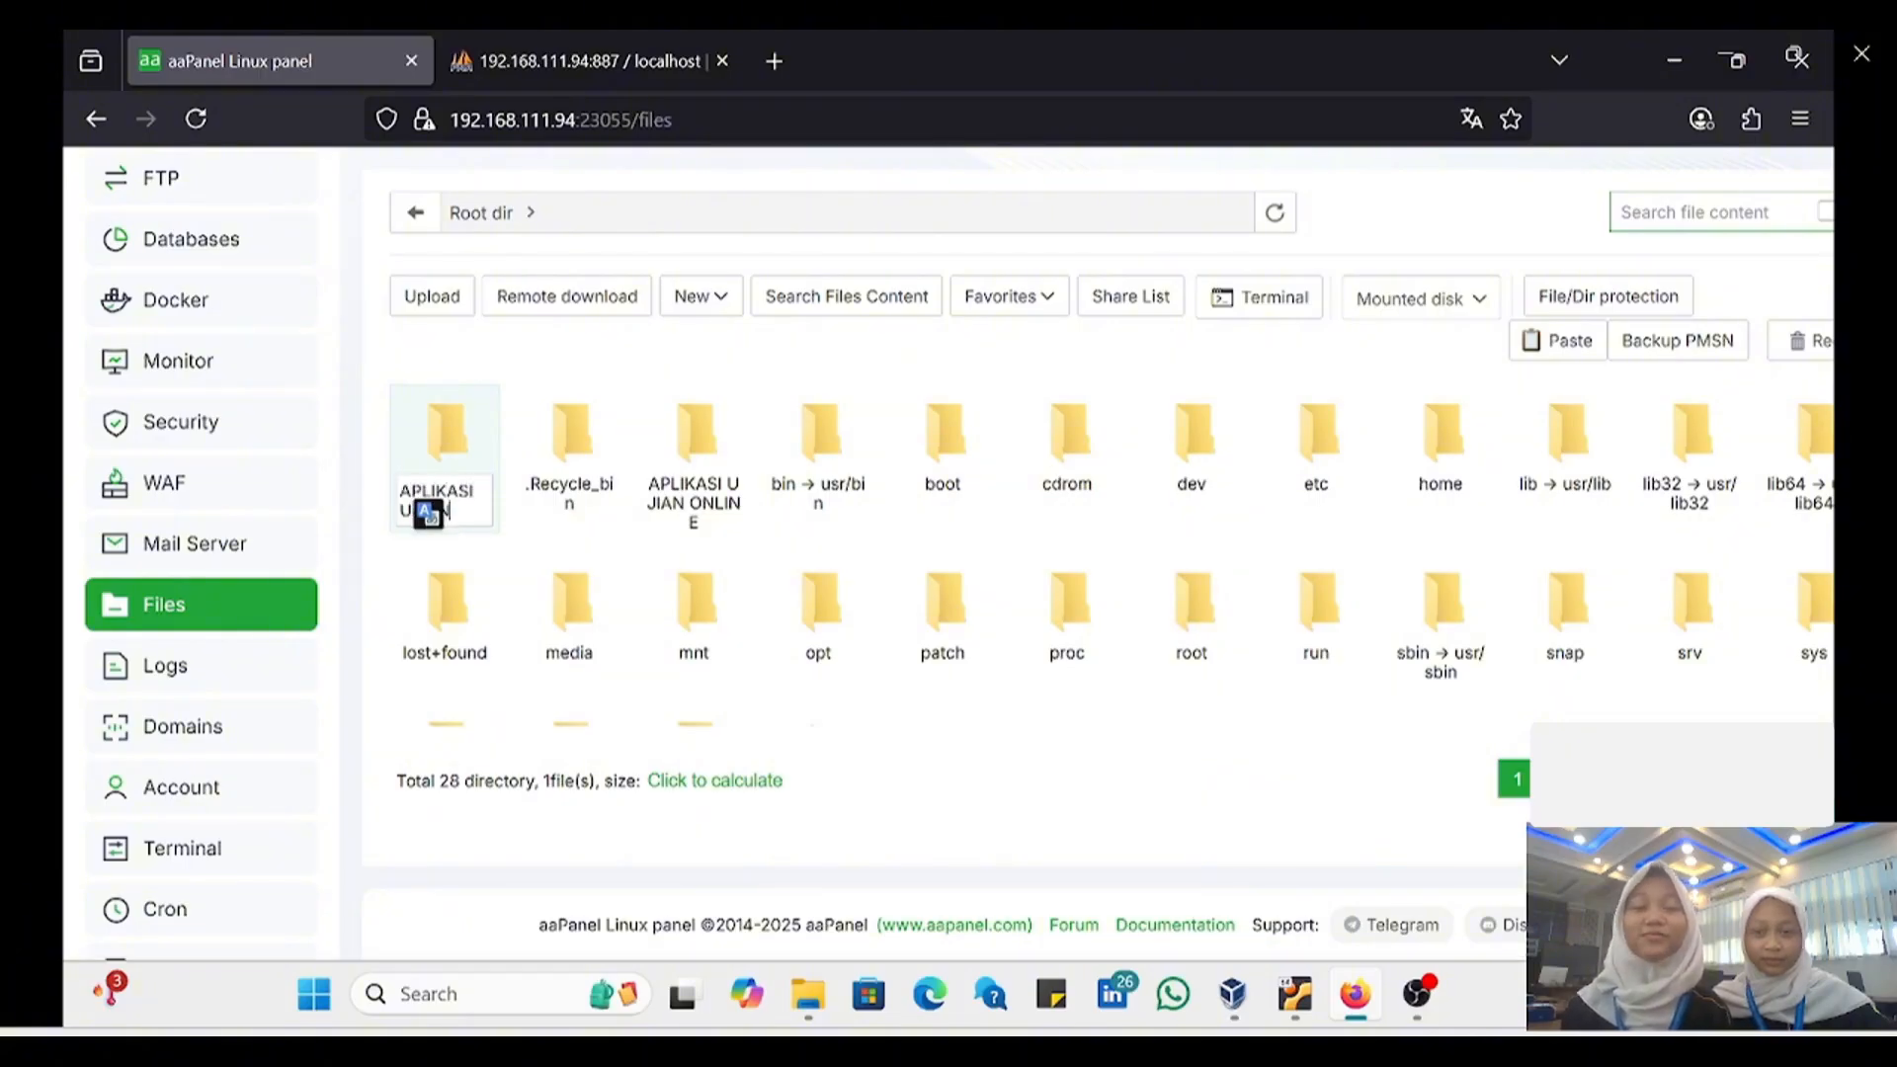
type("JIAN ONLINE")
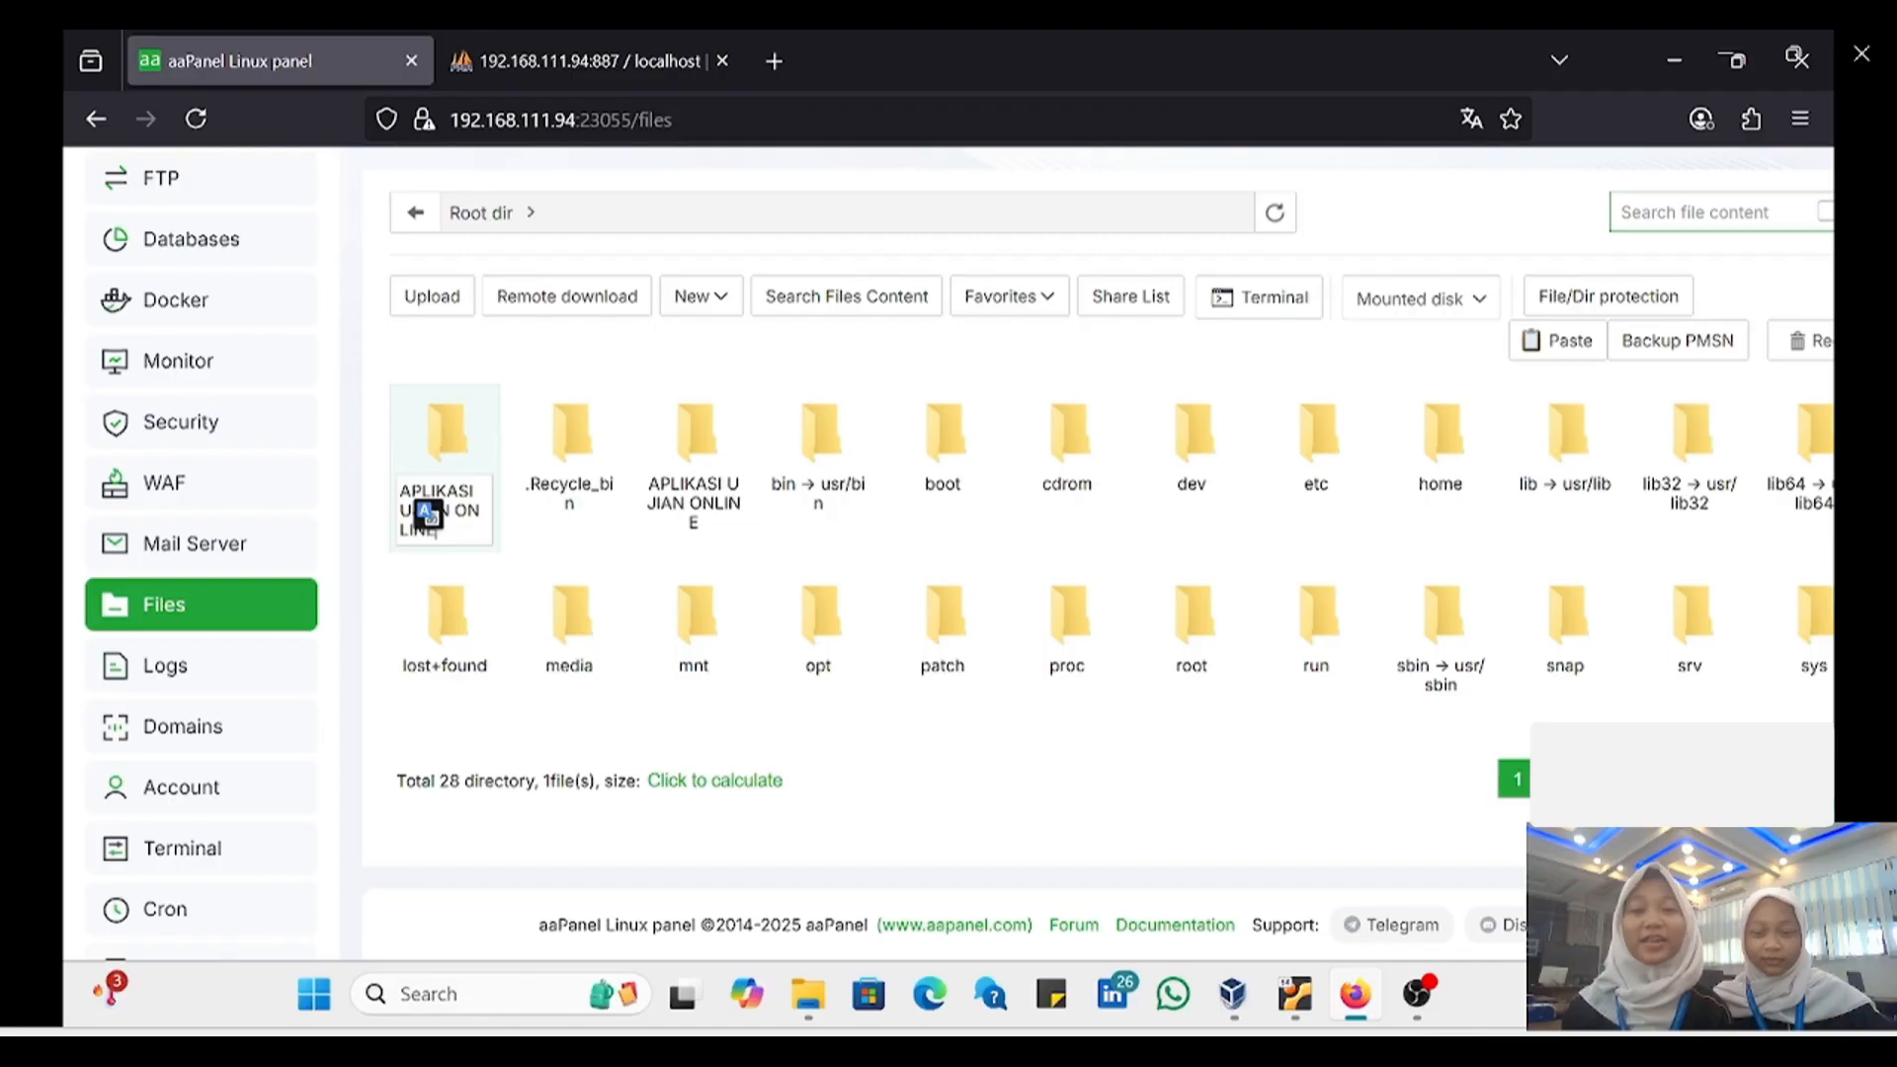
key("BackSpace")
key("BackSpace")
key("BackSpace")
key("BackSpace")
key("BackSpace")
key("BackSpace")
key("BackSpace")
key("BackSpace")
key("BackSpace")
key("BackSpace")
key("BackSpace")
key("BackSpace")
key("BackSpace")
key("BackSpace")
key("BackSpace")
key("BackSpace")
key("BackSpace")
key("BackSpace")
key("BackSpace")
key("BackSpace")
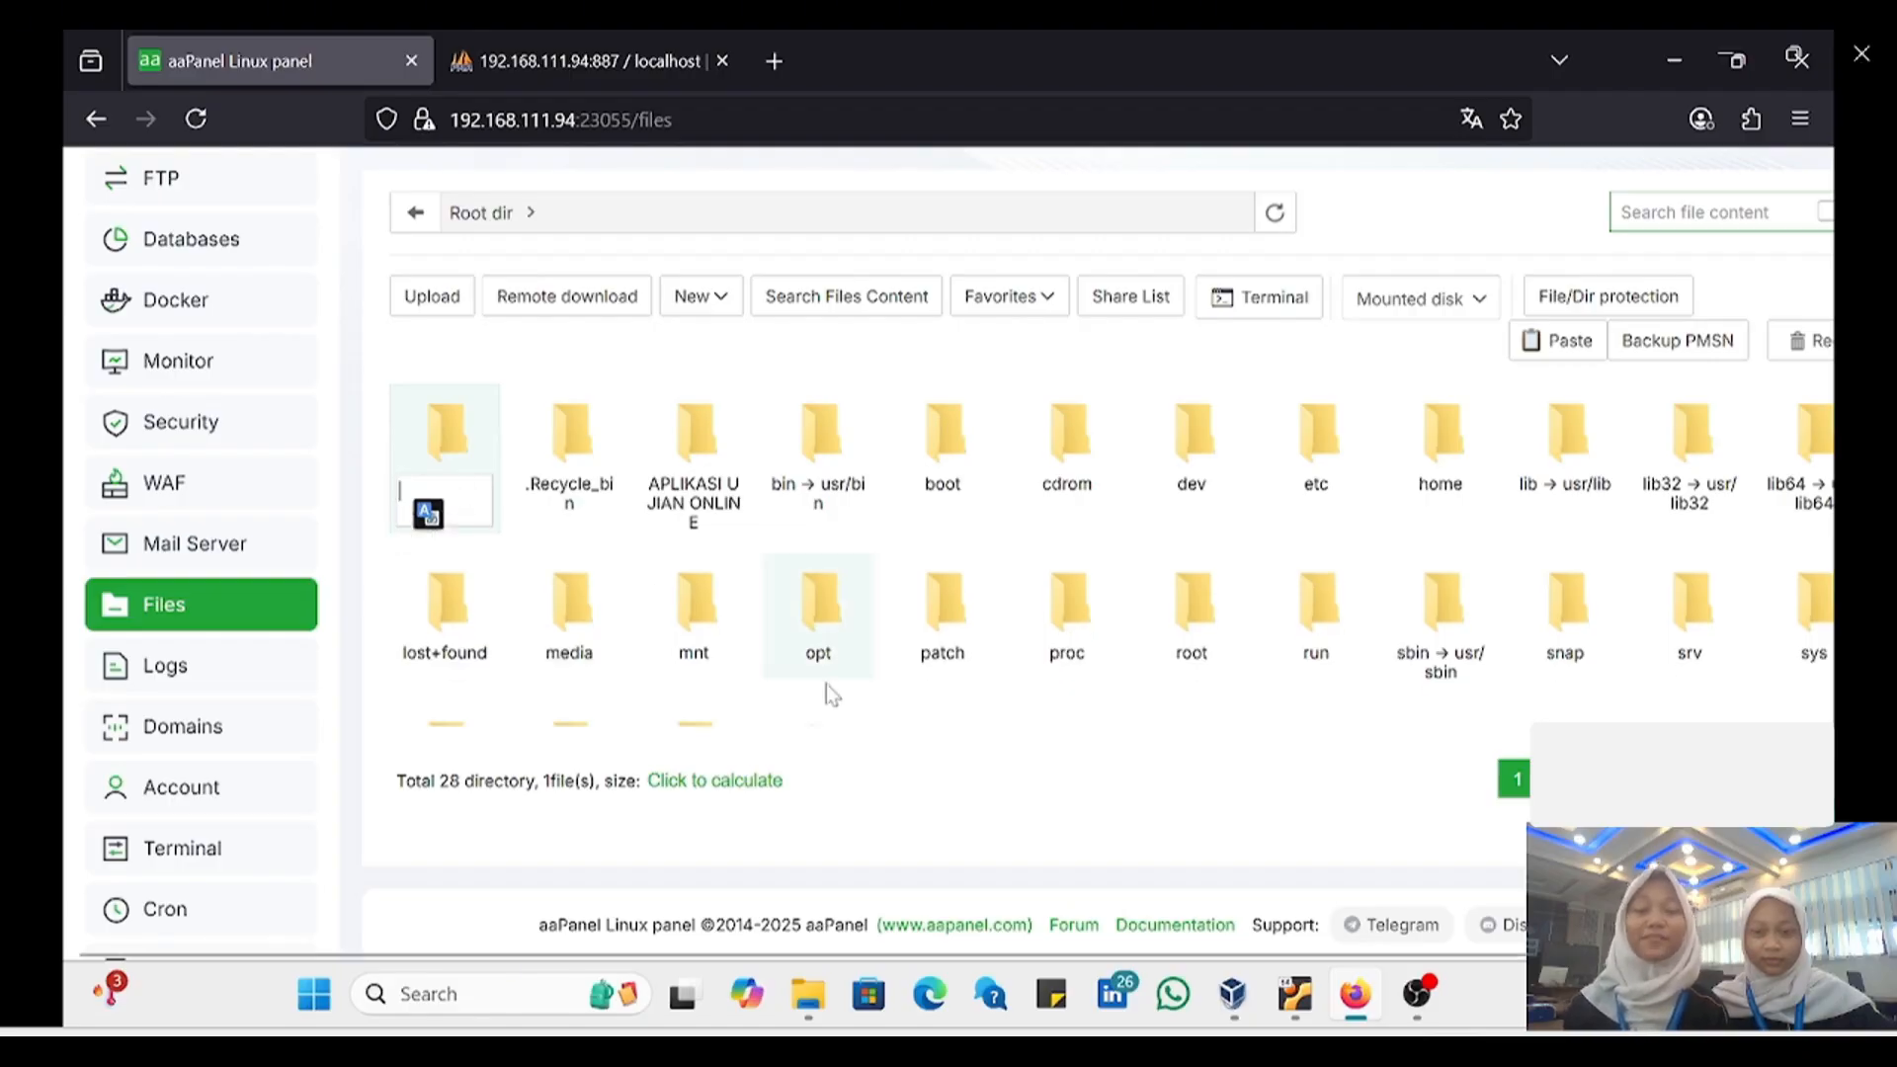
key("Return")
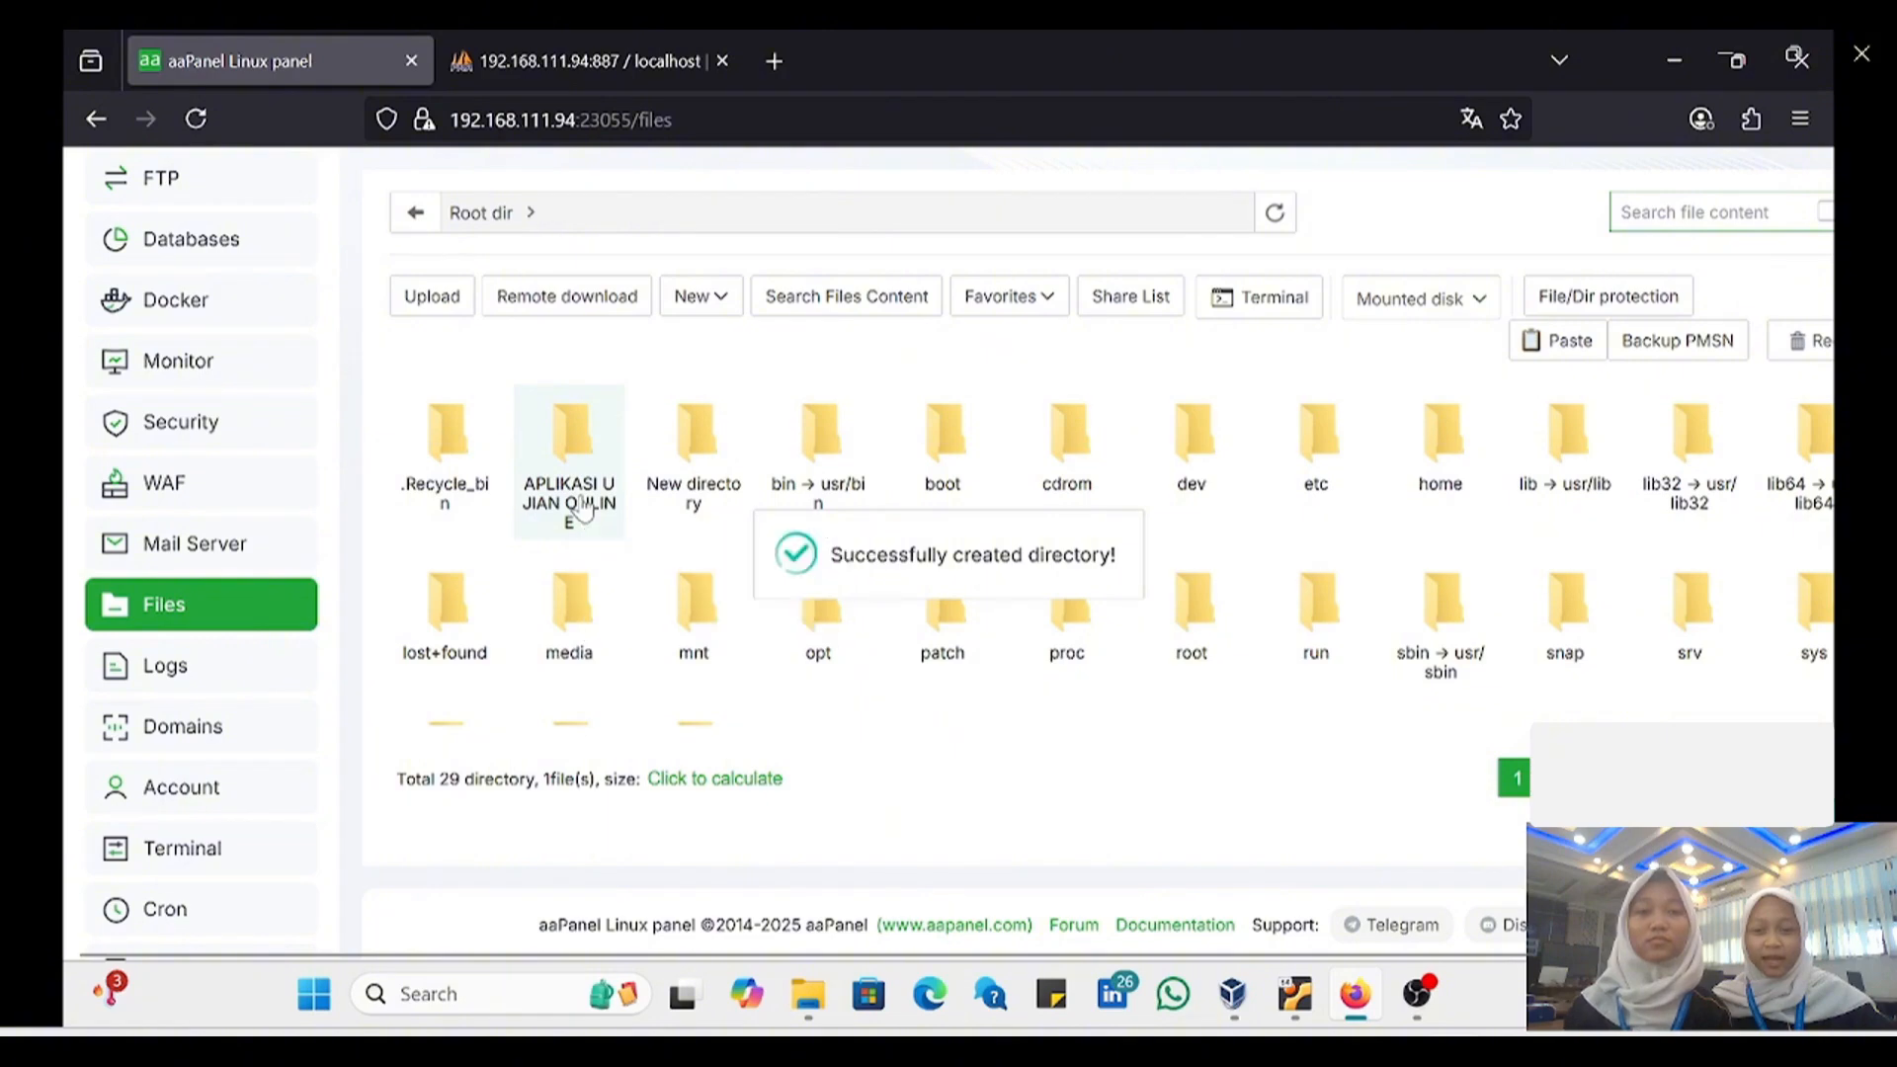
double_click(583, 503)
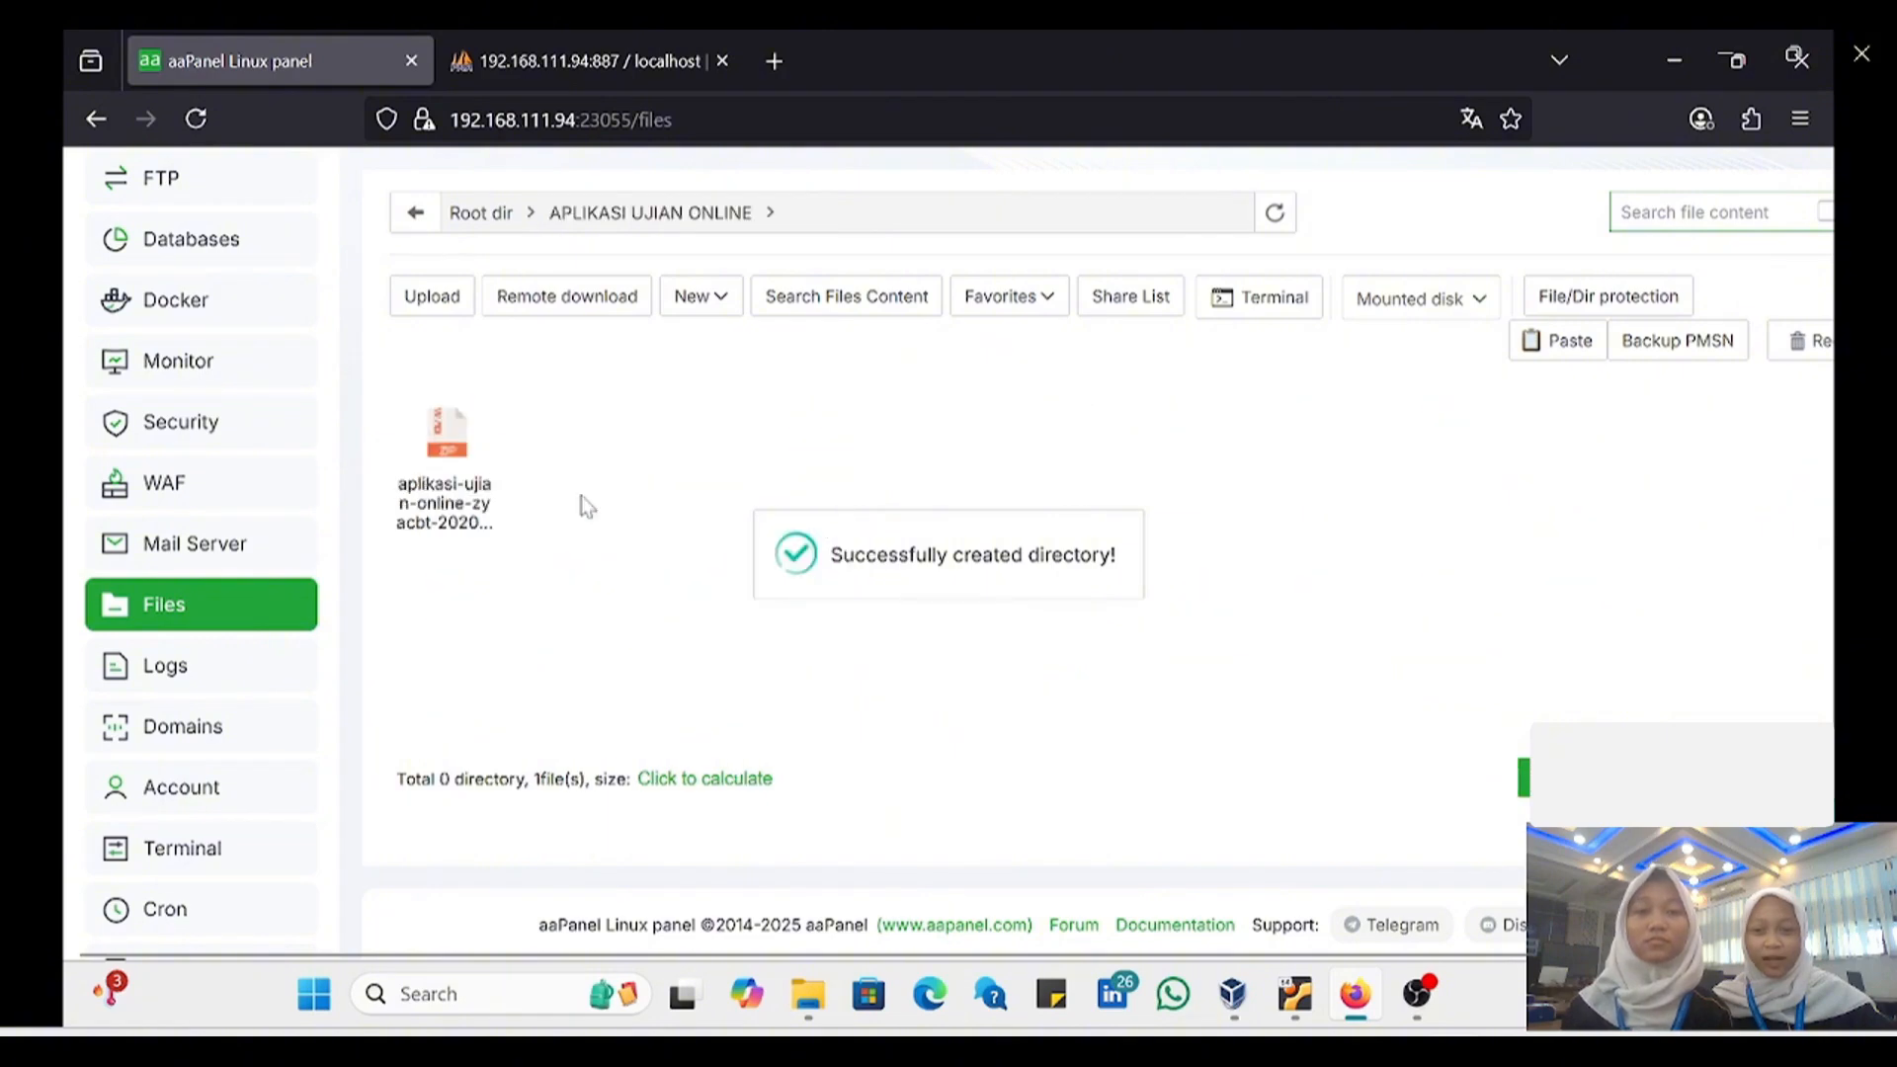
left_click(432, 297)
mouse_move(640, 255)
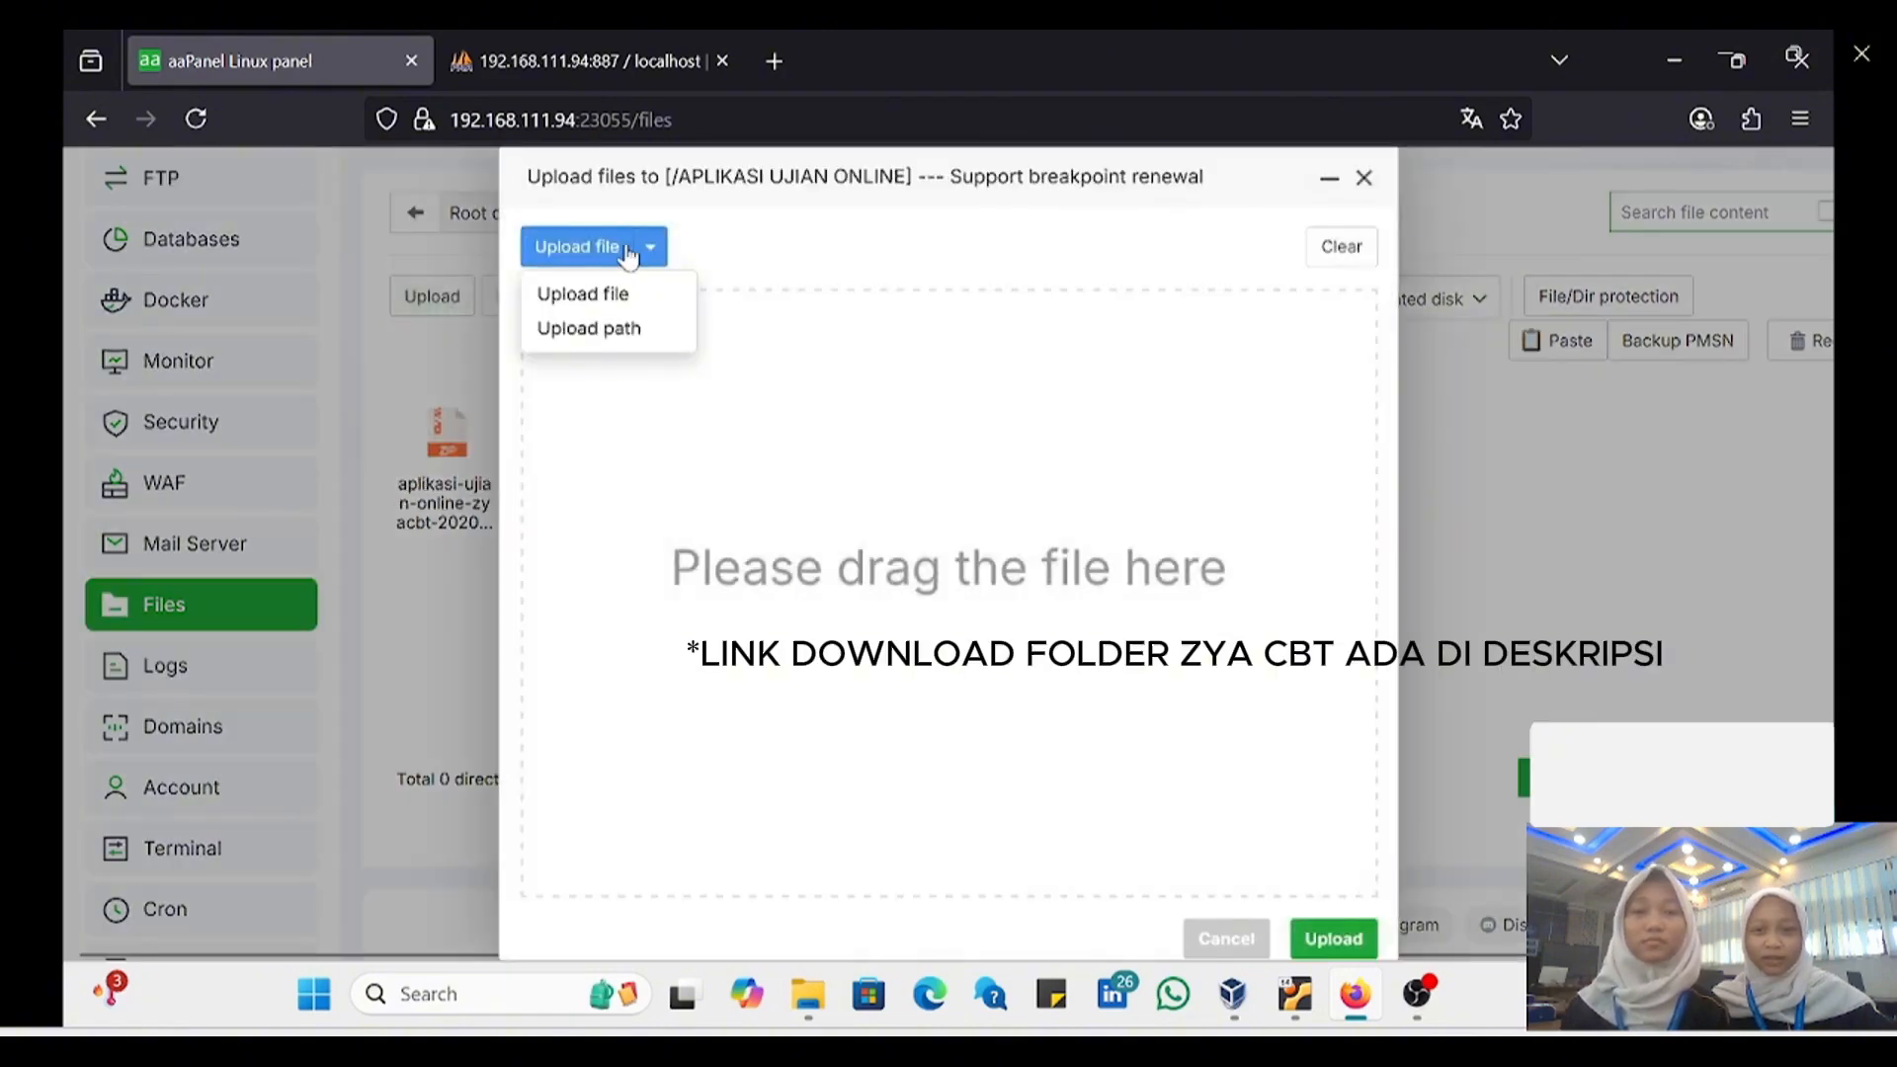
left_click(592, 301)
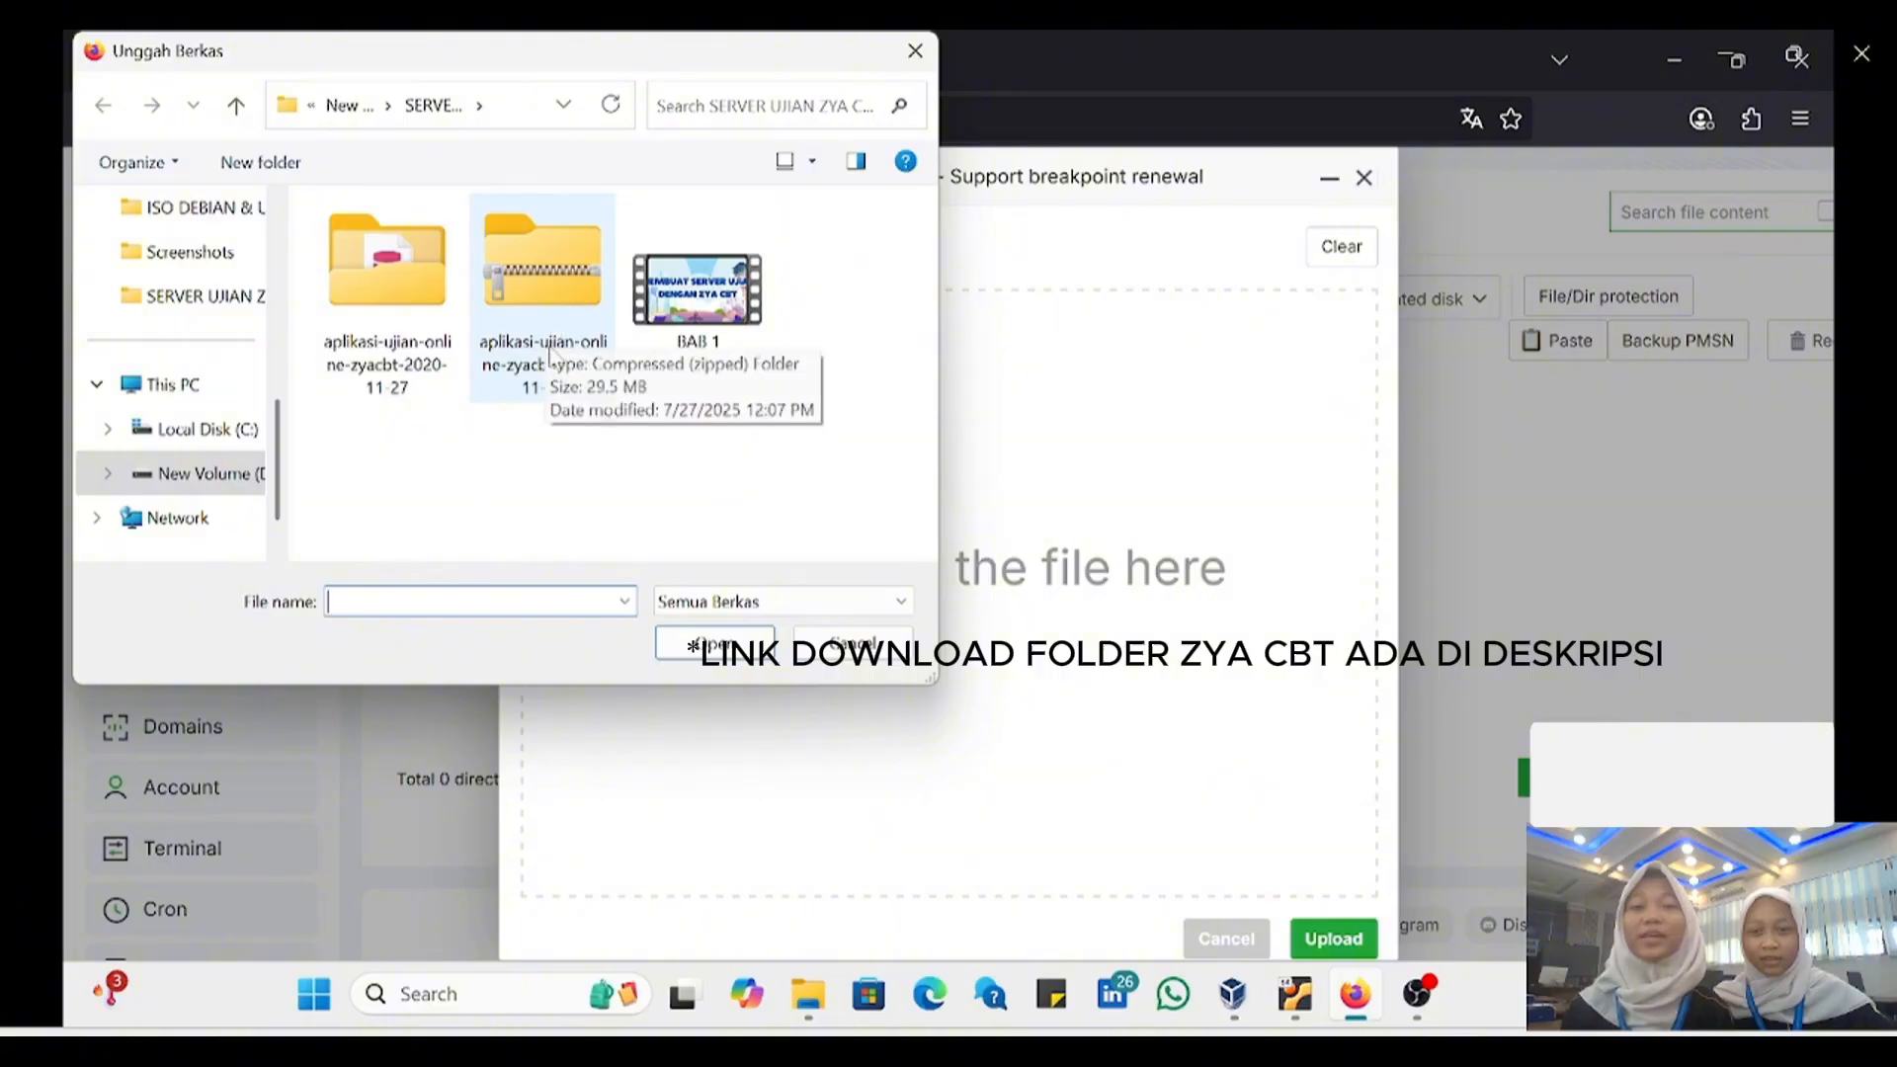
left_click(510, 385)
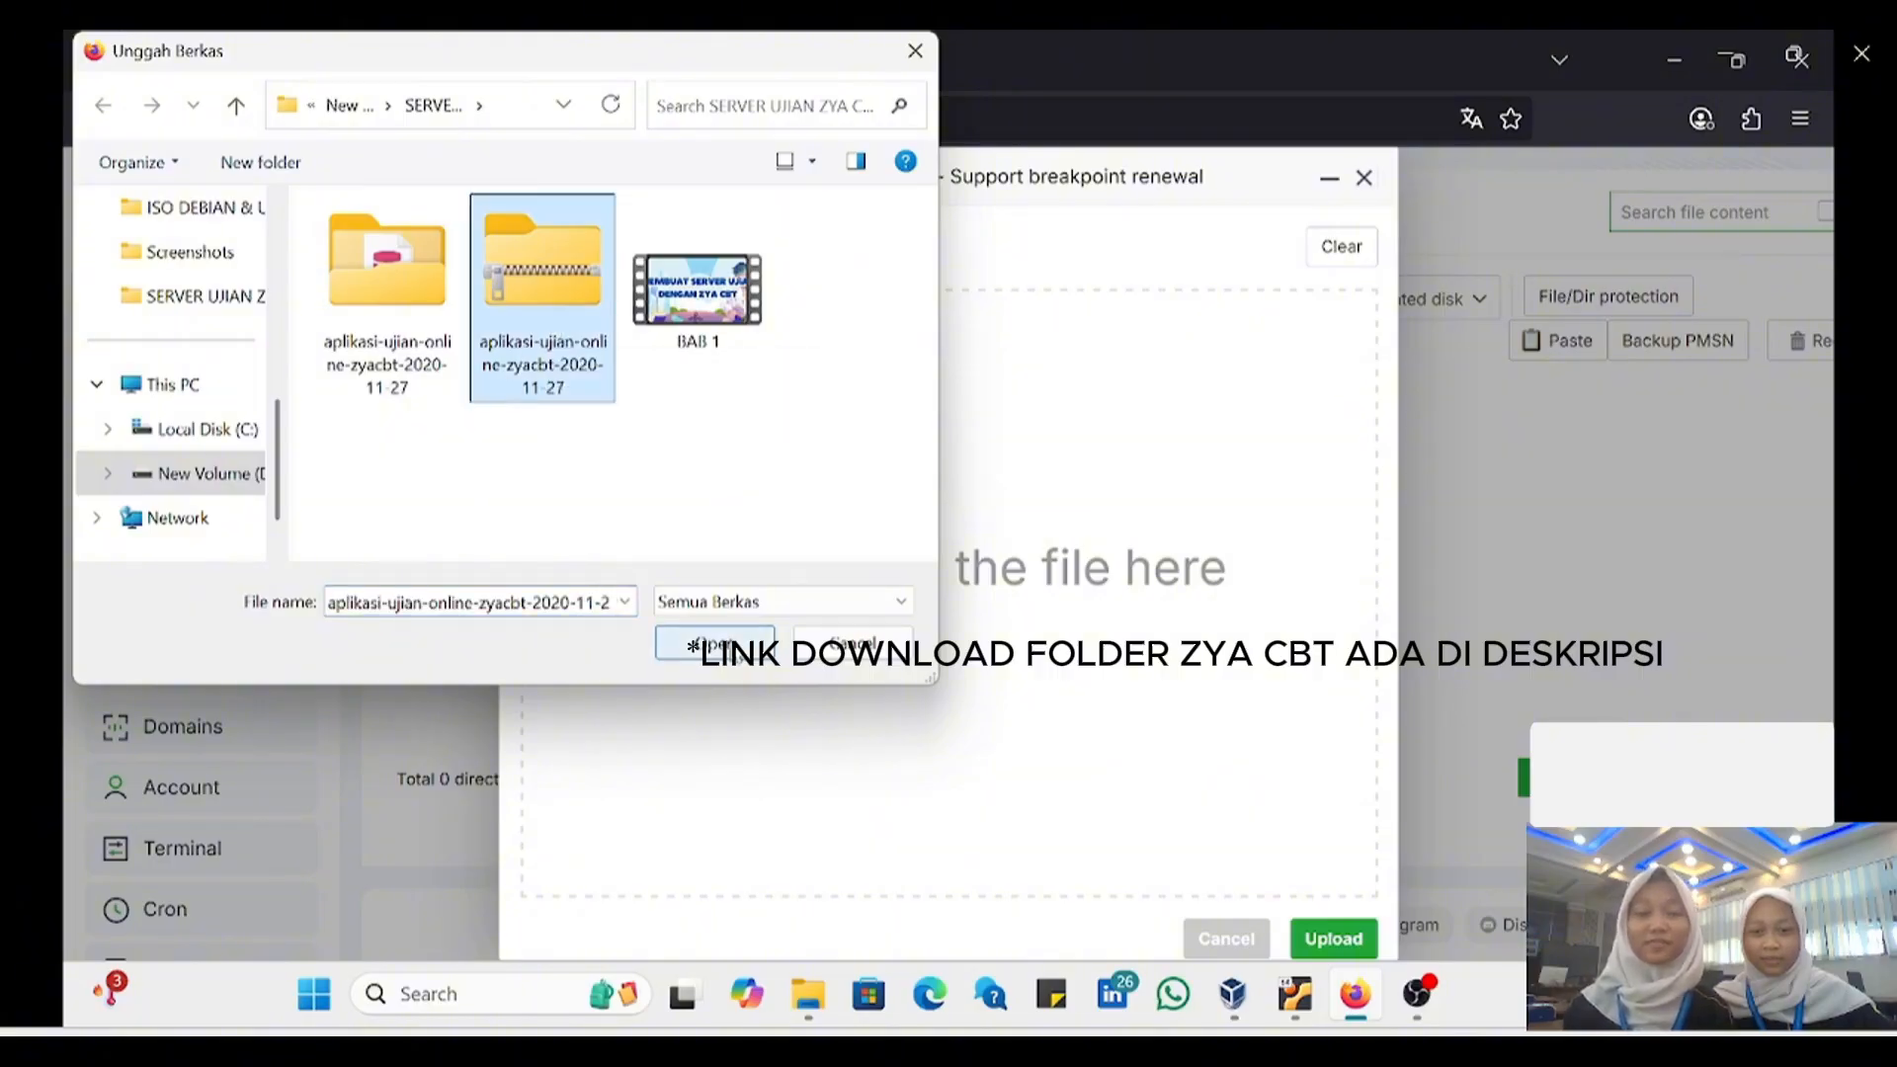
left_click(737, 647)
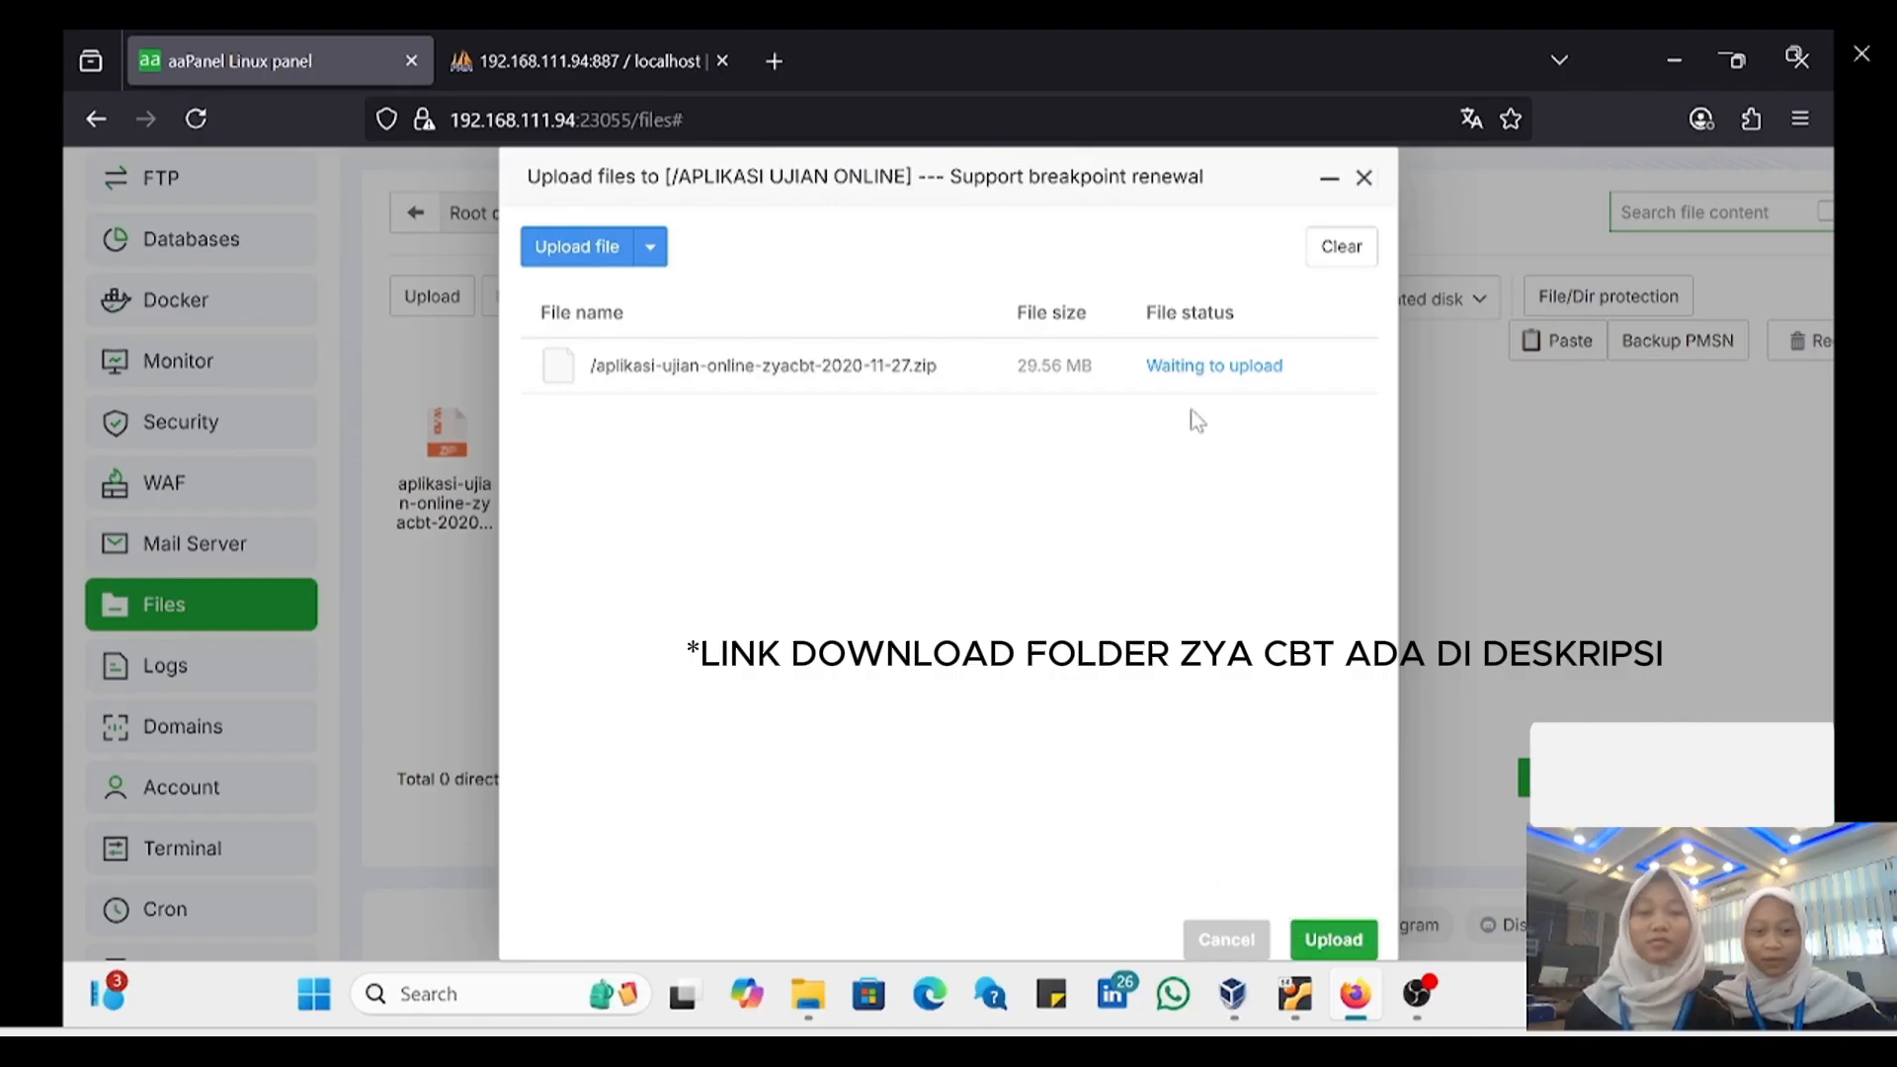
left_click(1363, 178)
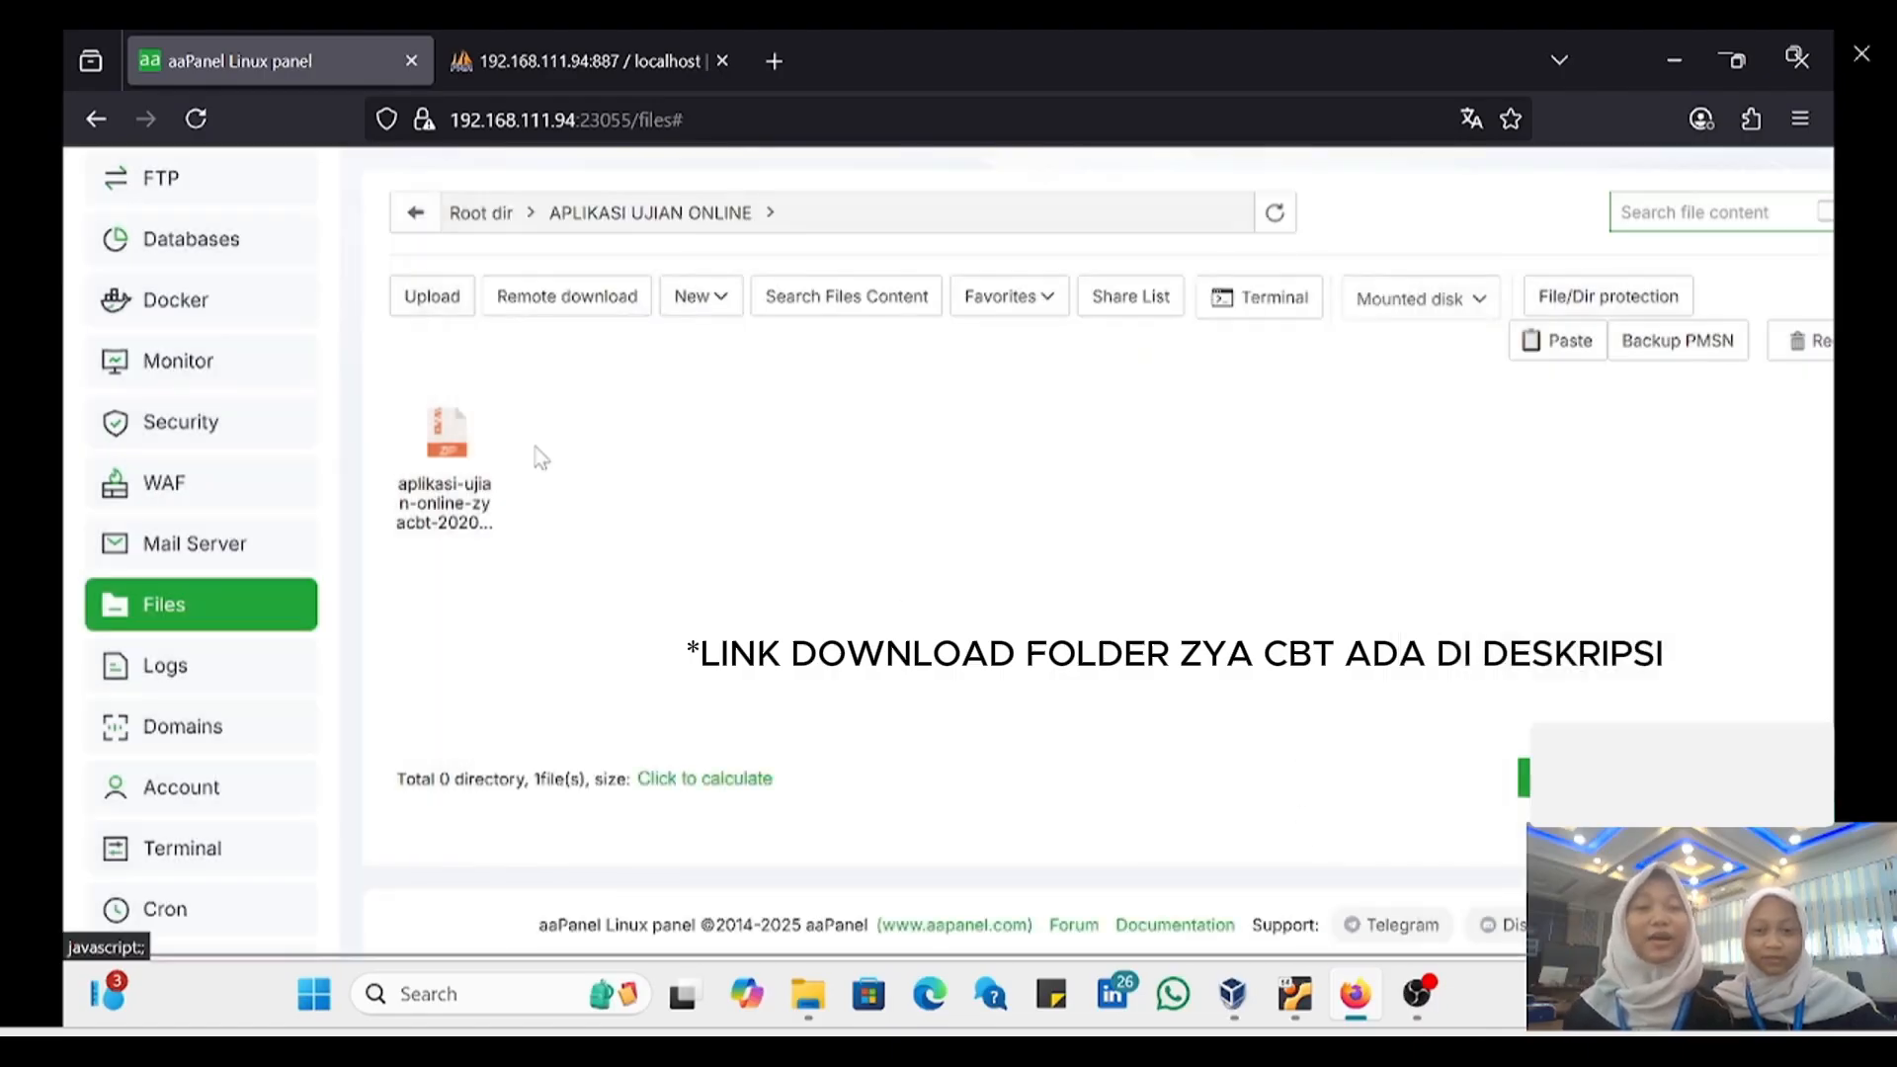
left_click(415, 222)
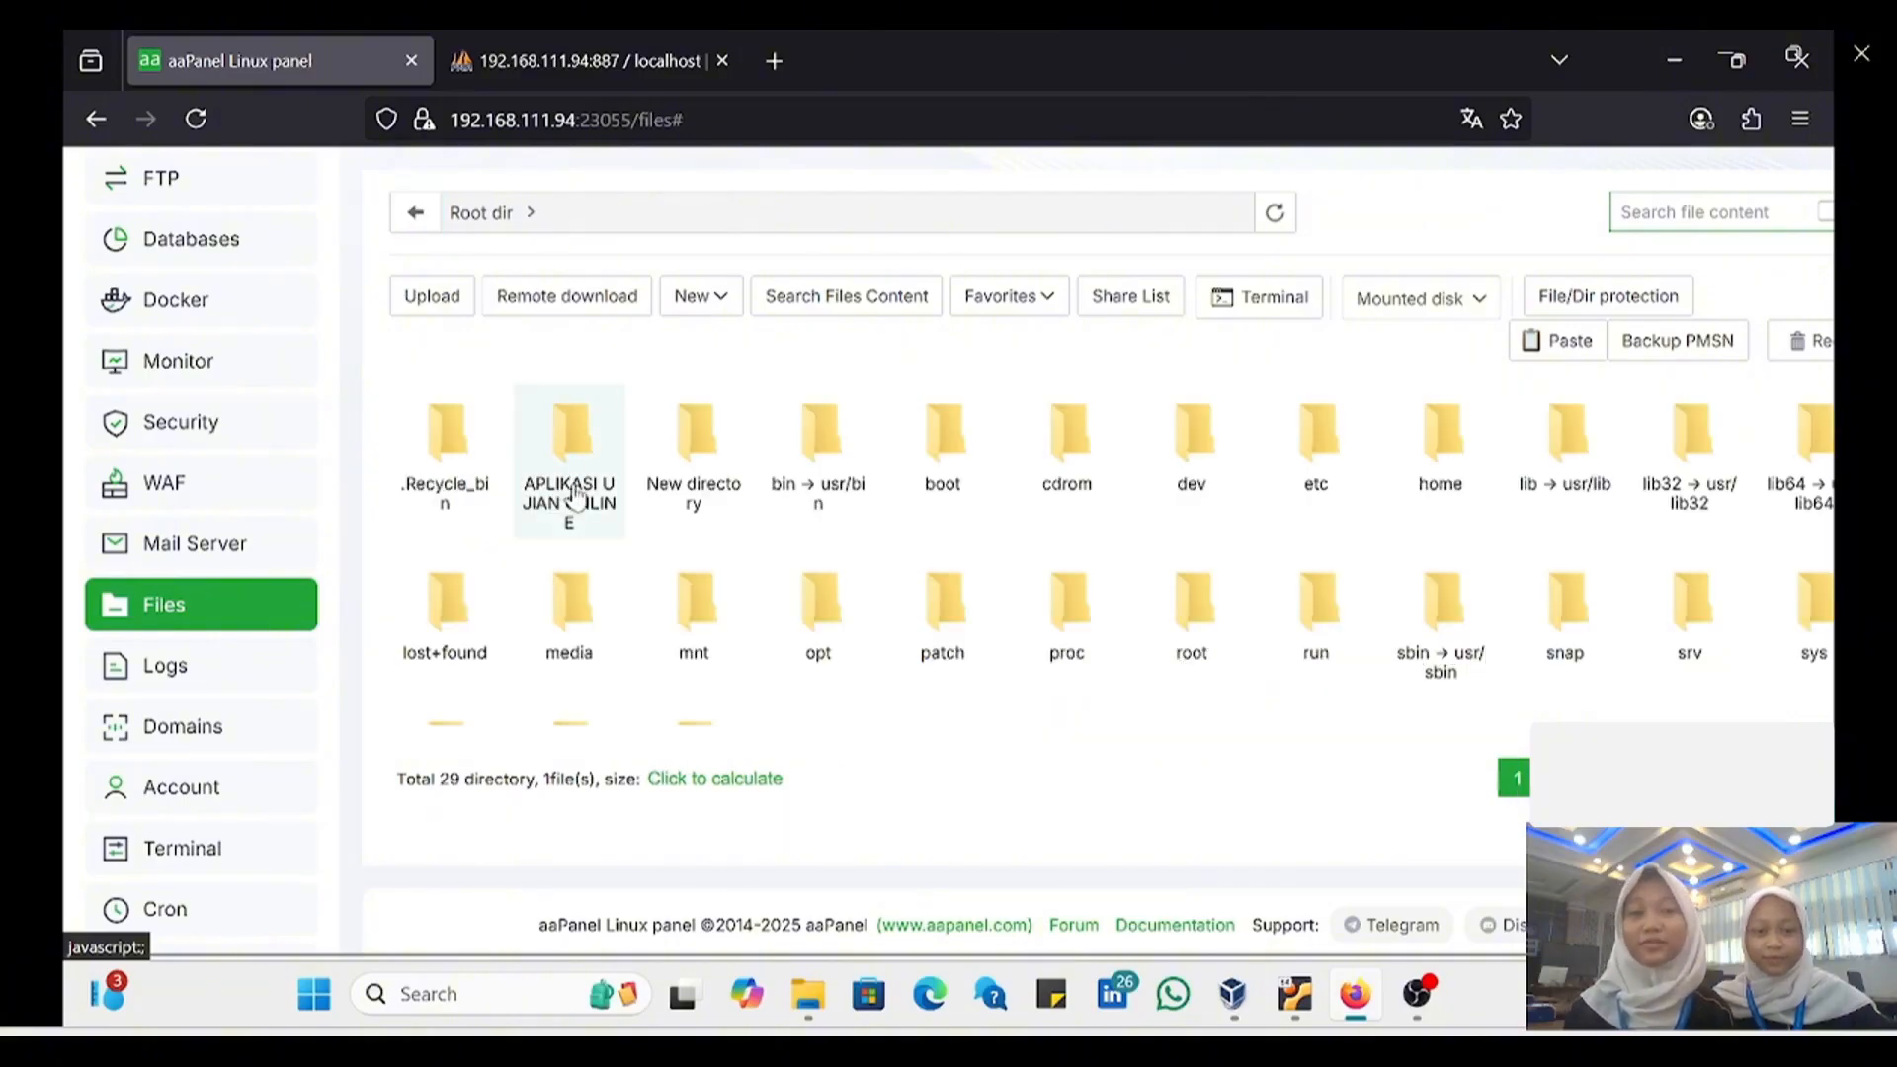
double_click(581, 447)
scroll(233, 660, "down", 2)
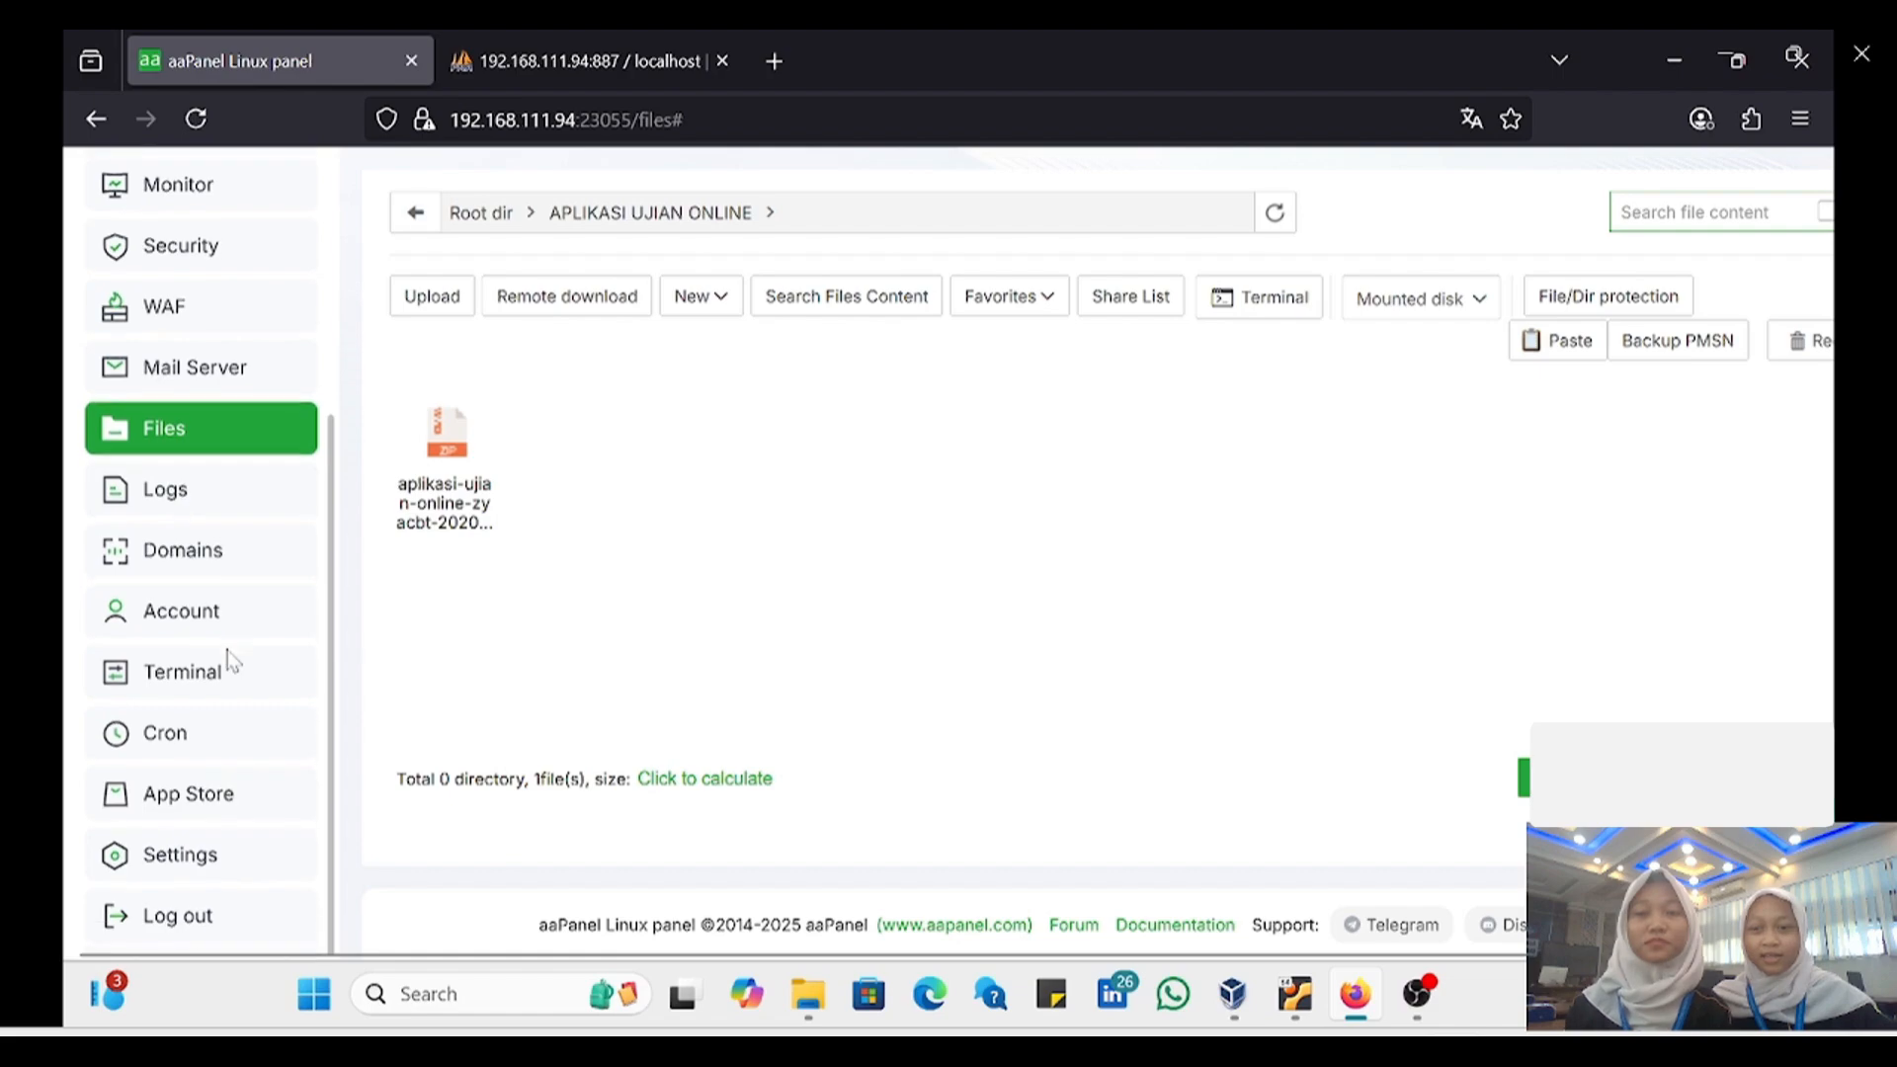
scroll(228, 660, "up", 3)
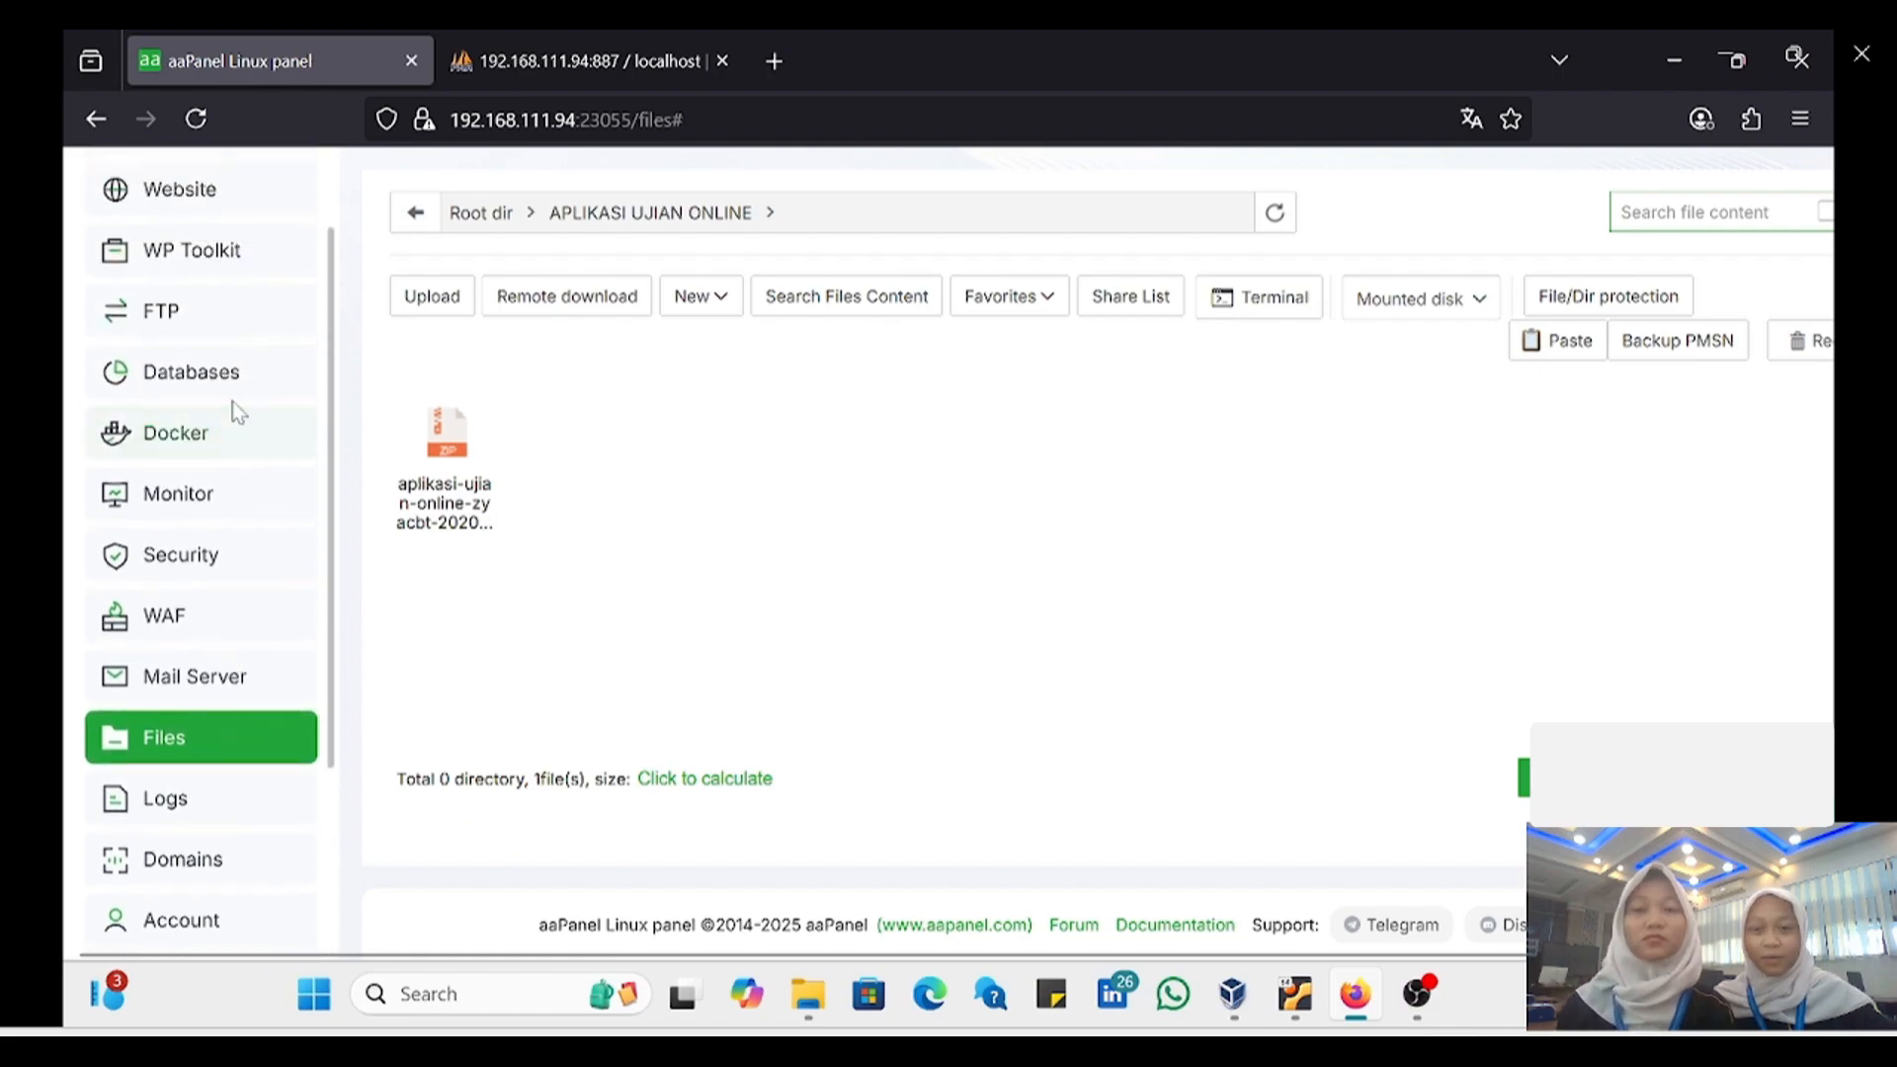
scroll(233, 401, "up", 2)
- Begin a new site with domain 192.168.111.94 and description 'website'
left_click(205, 318)
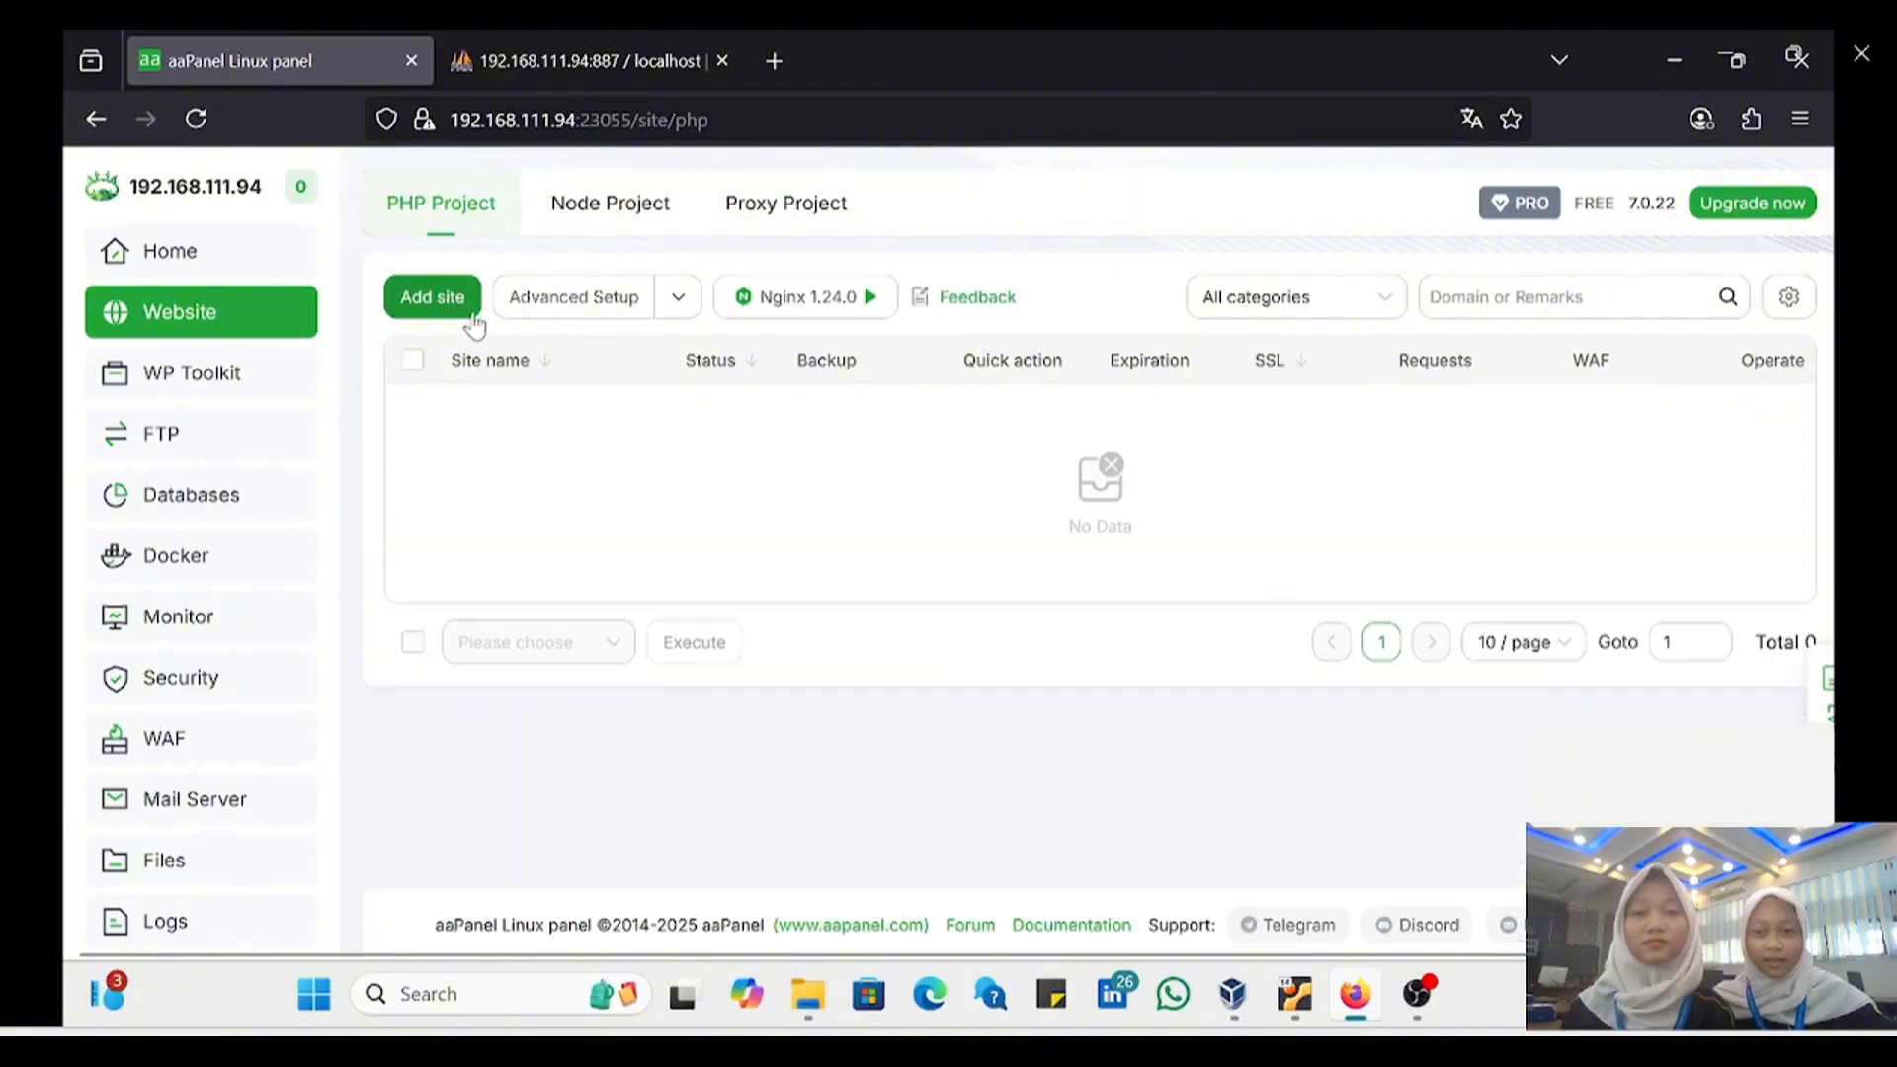
left_click(434, 300)
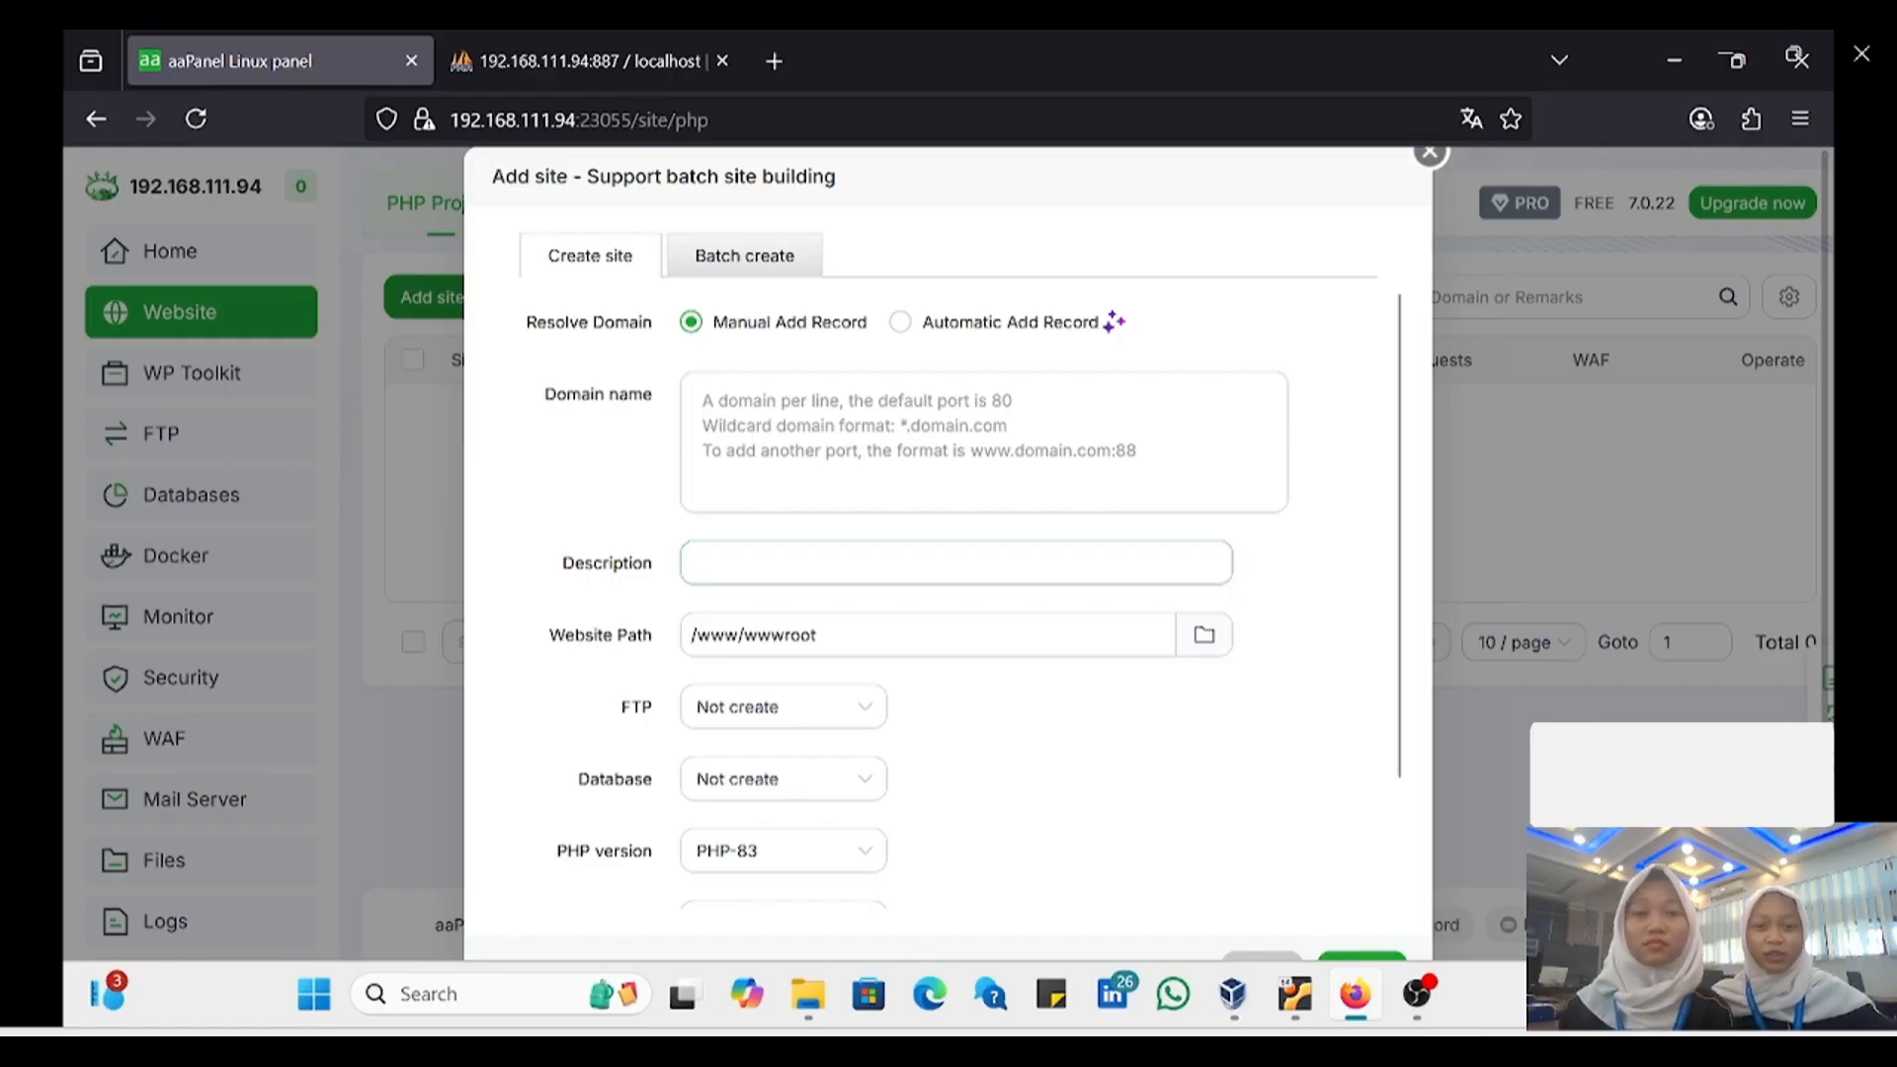
left_click(984, 443)
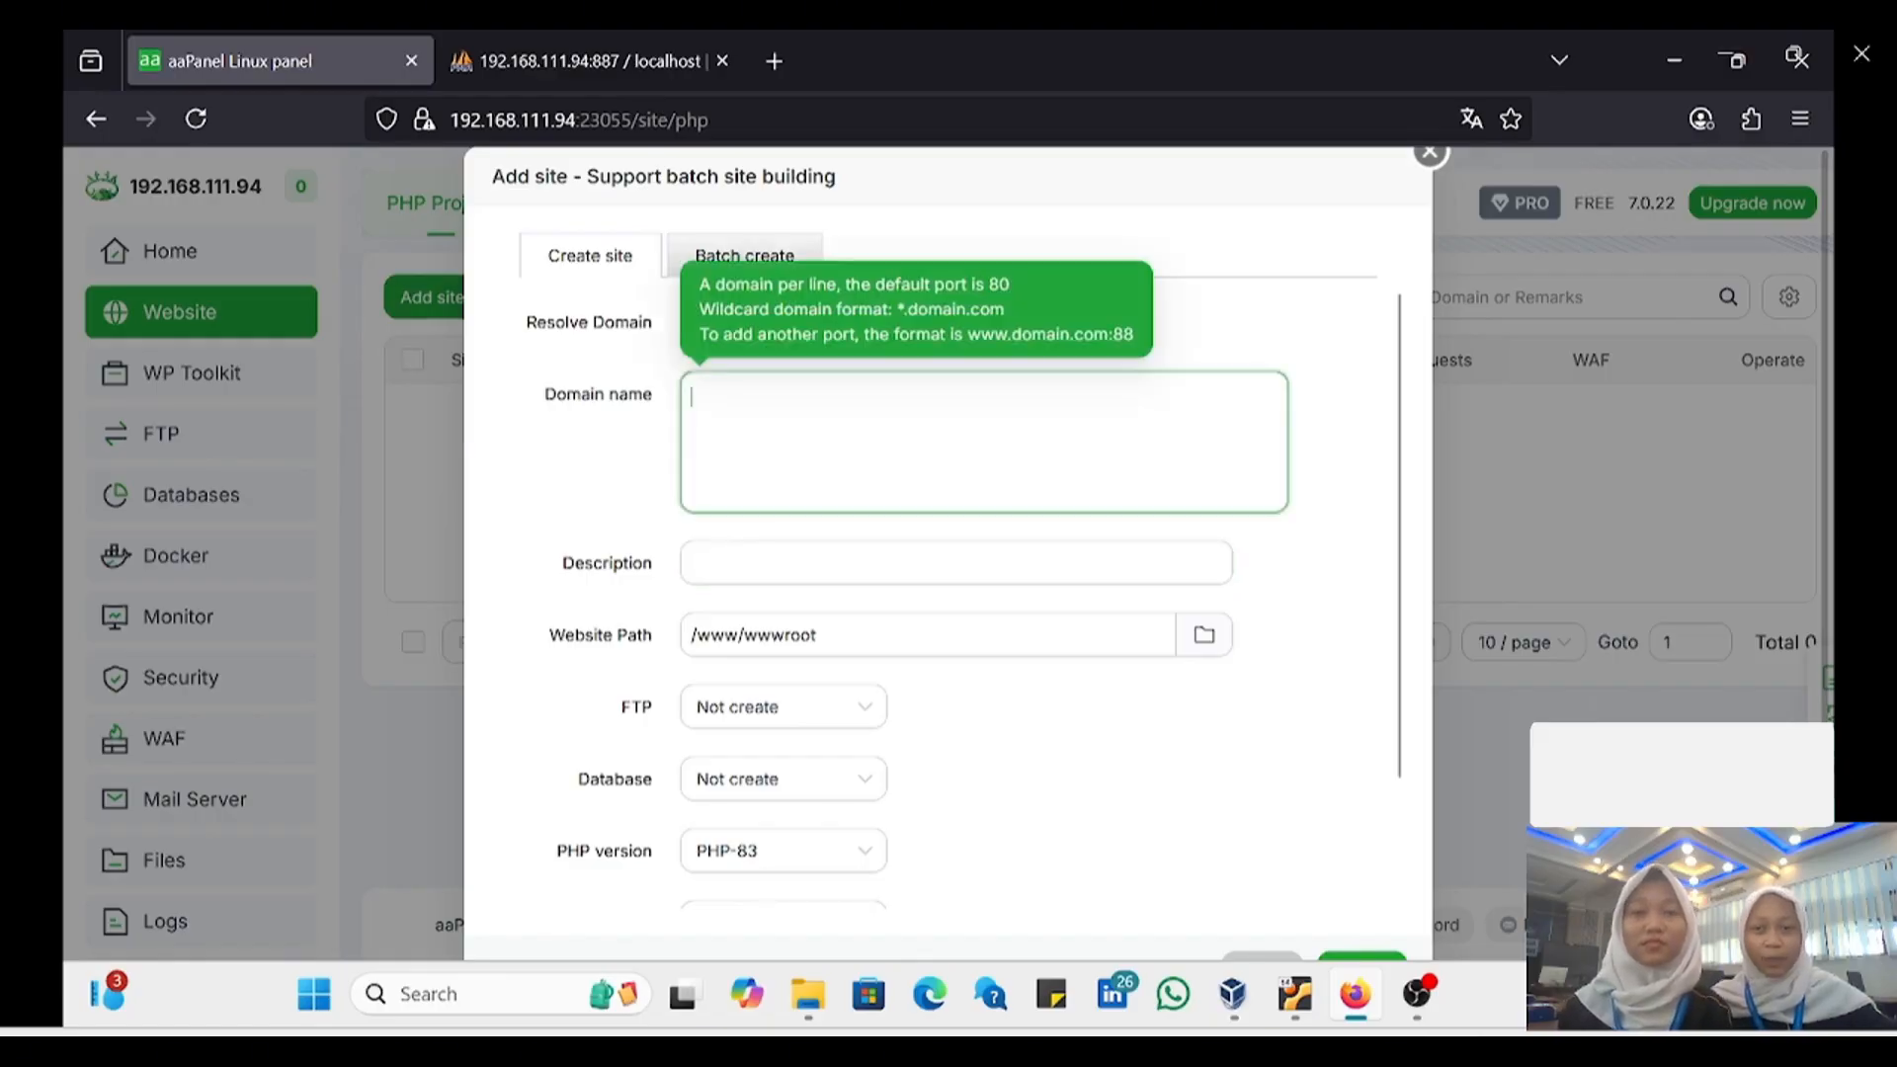
type("192.168")
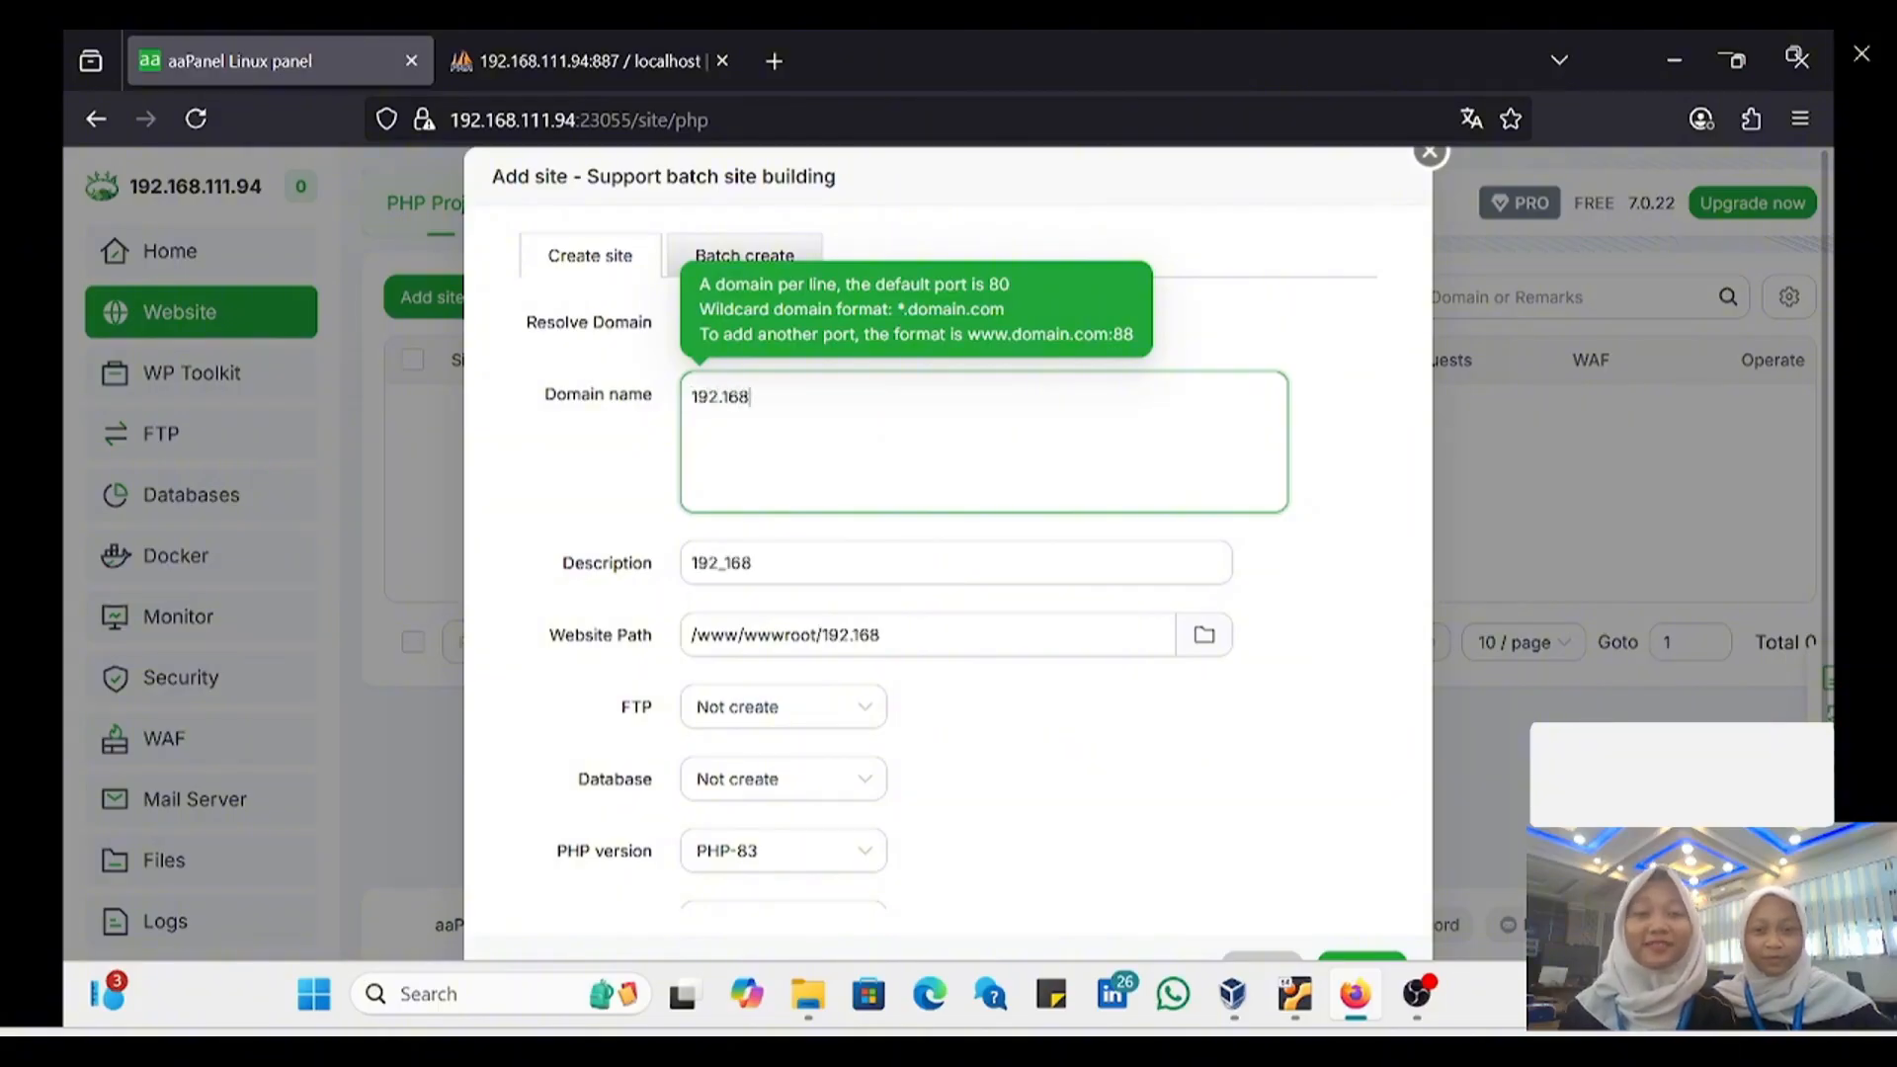
type(".111.")
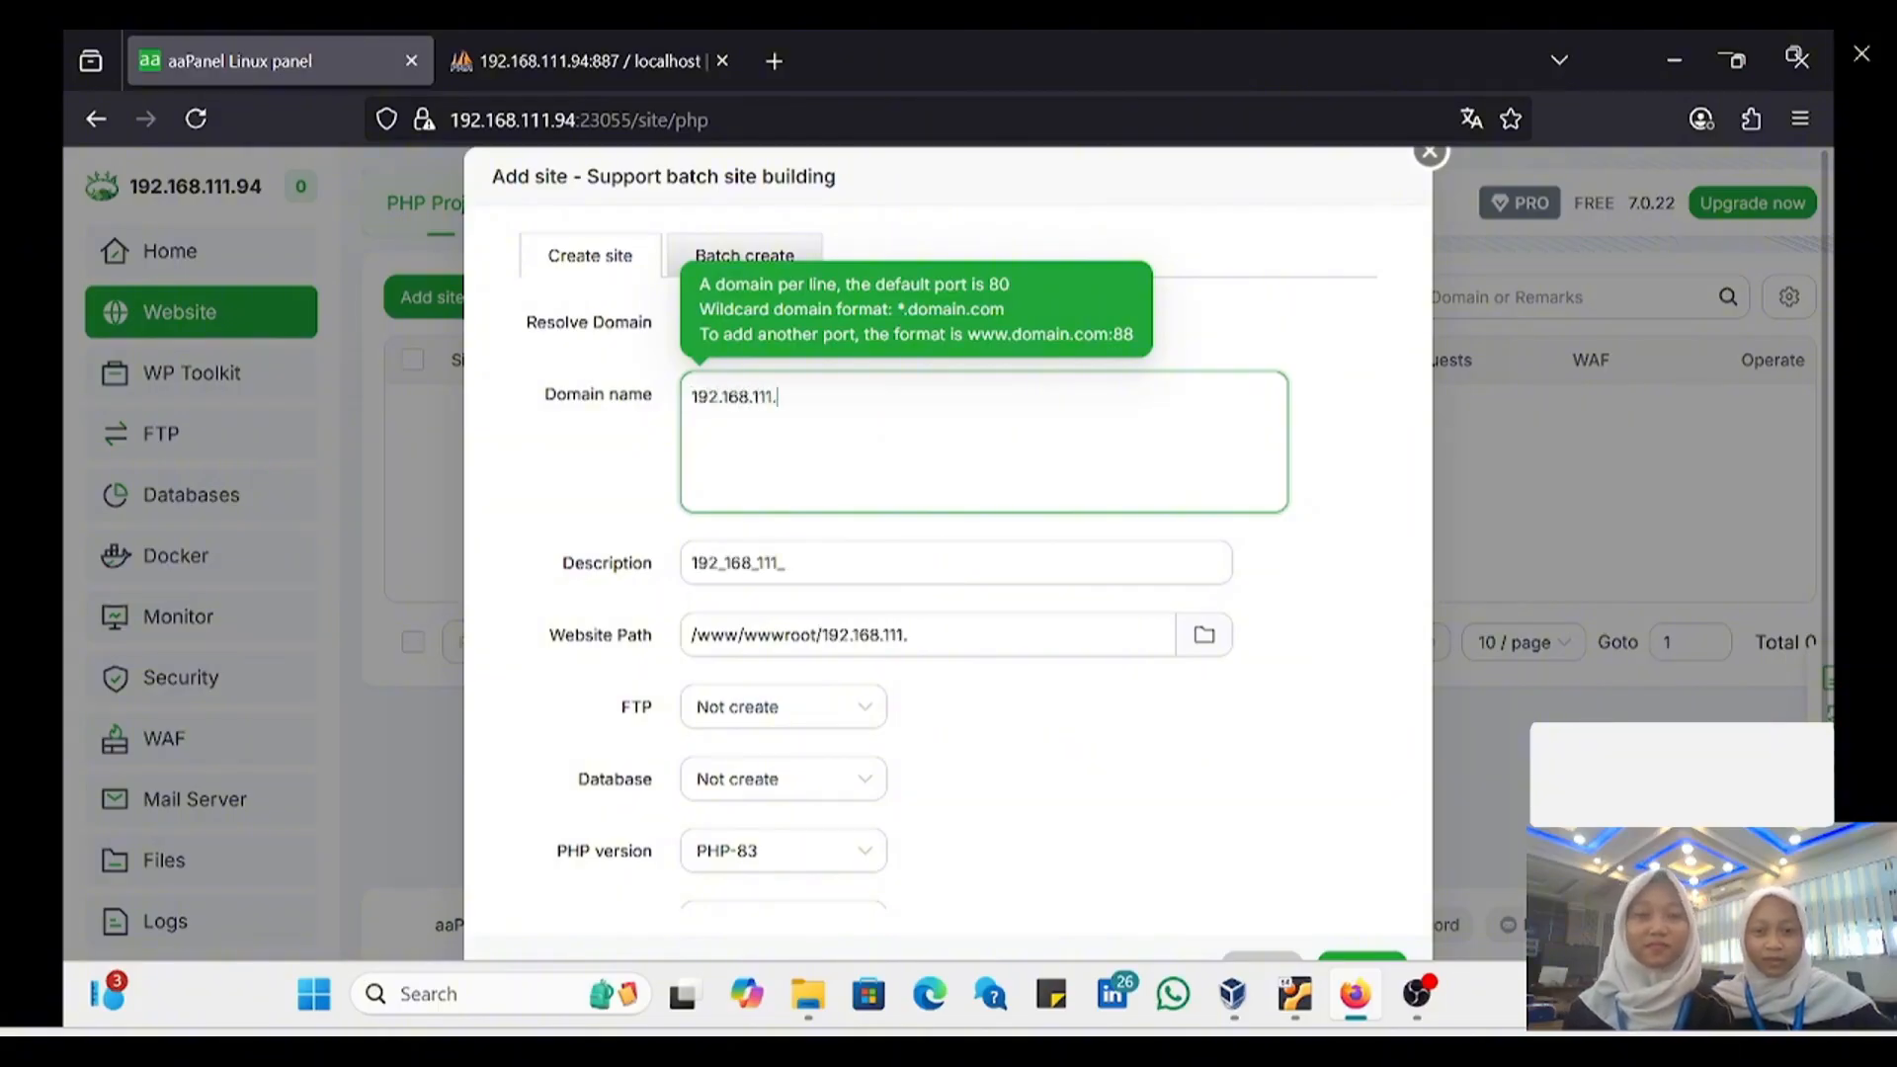
type("94")
double_click(756, 562)
type("website")
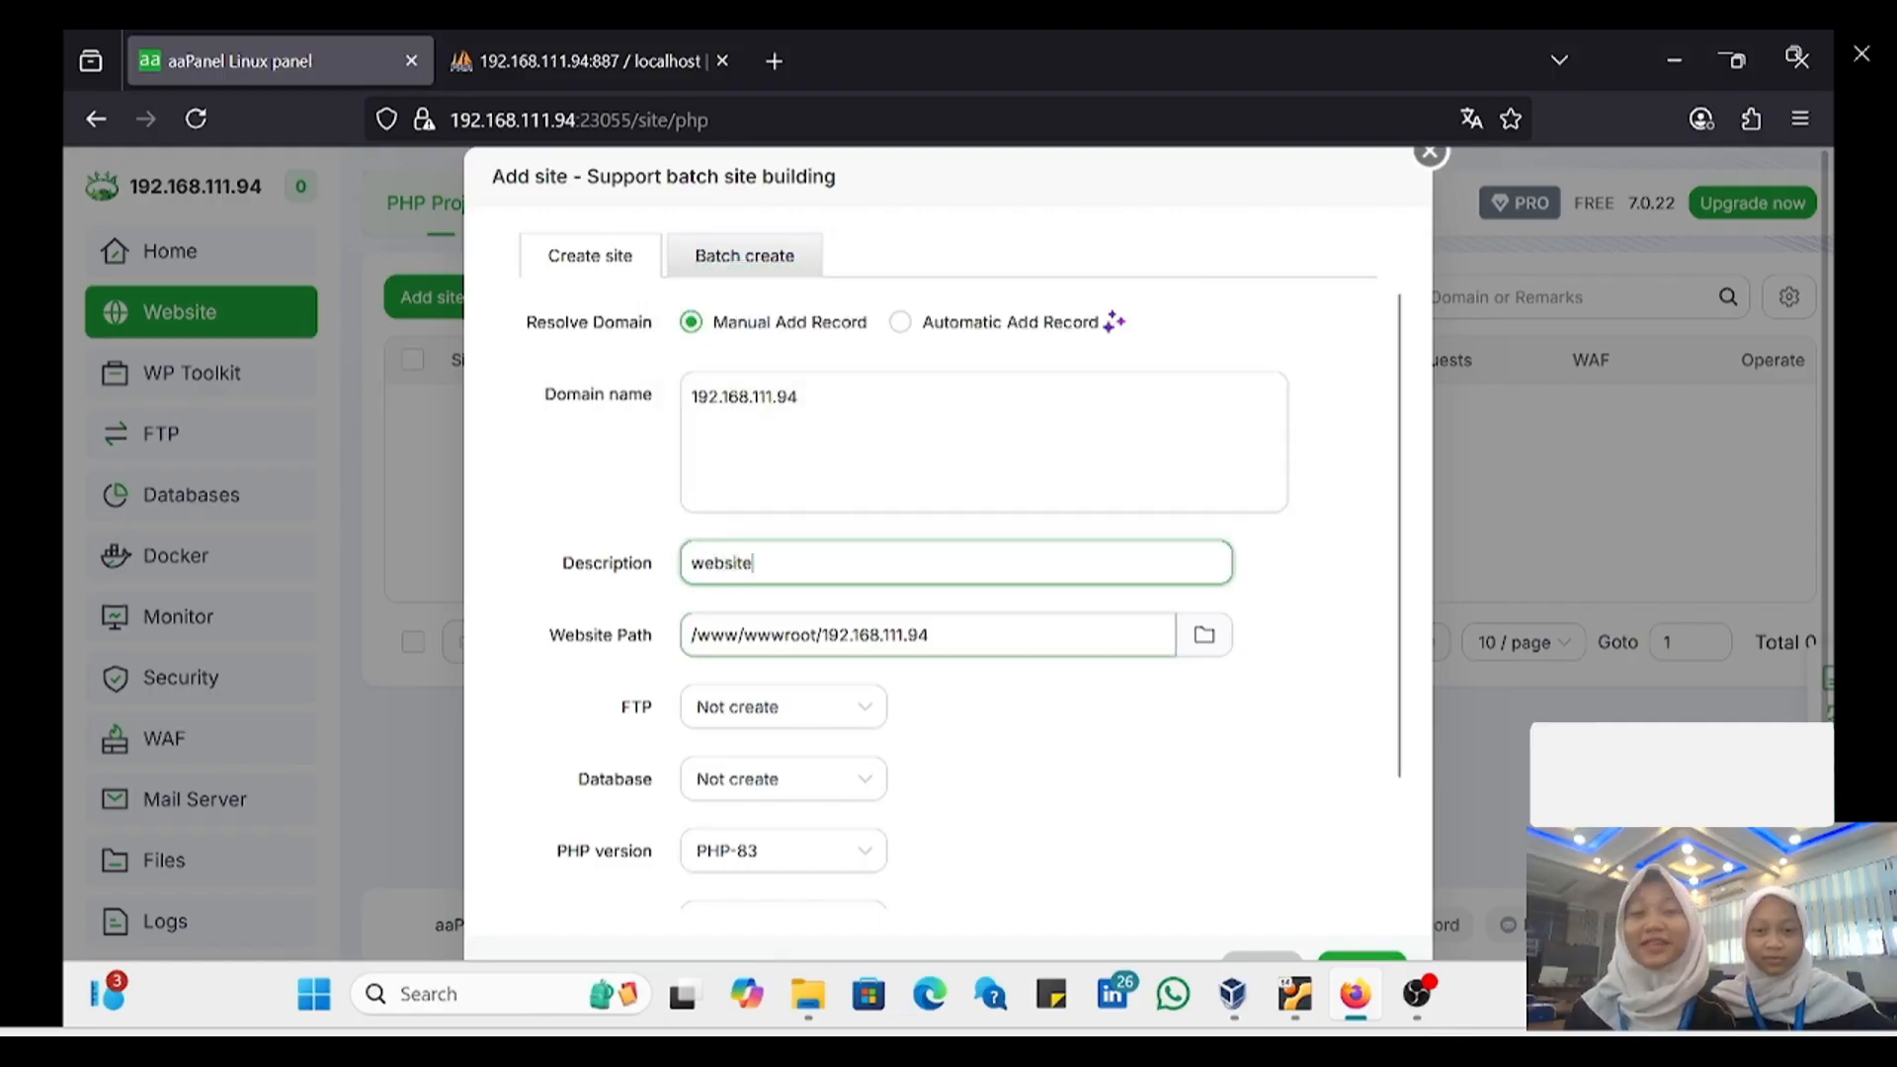
- Set the new site's Website Path to the APLIKASI UJIAN ONLINE folder at the root
left_click(1209, 635)
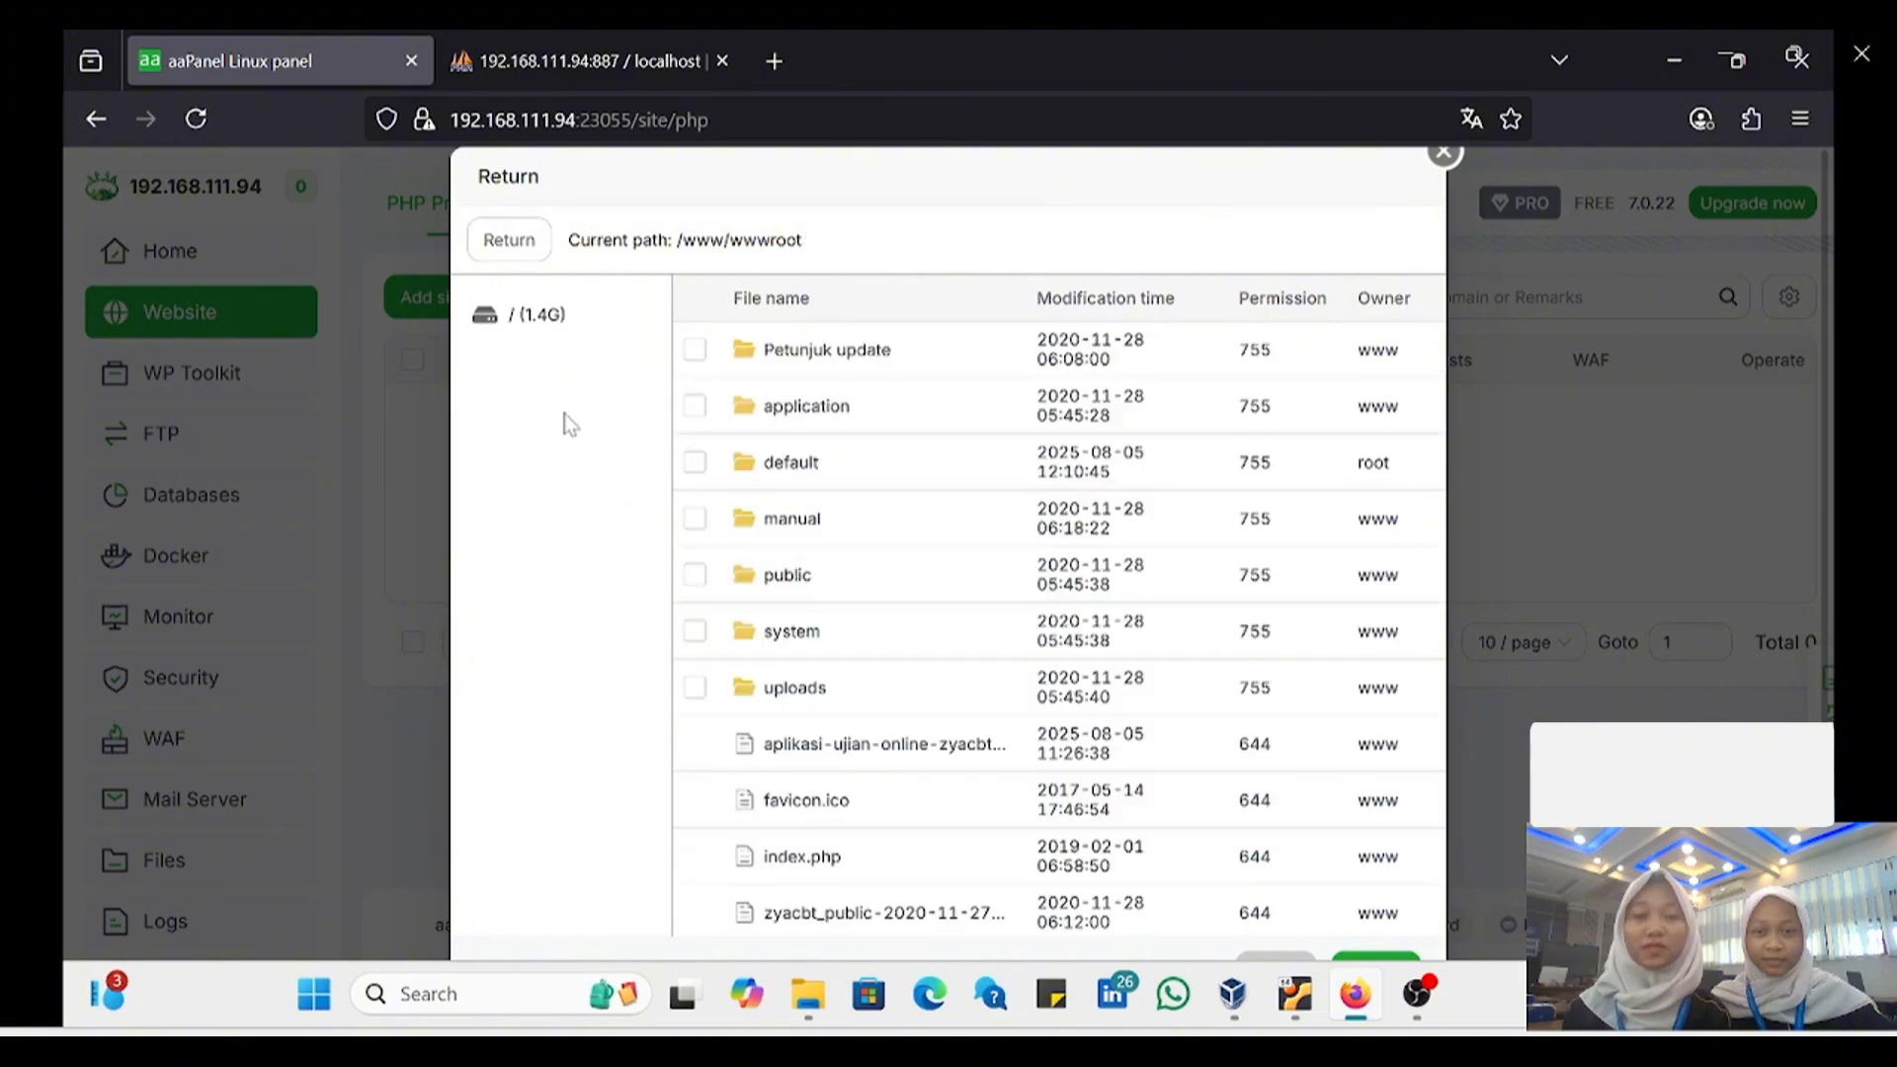
left_click(556, 314)
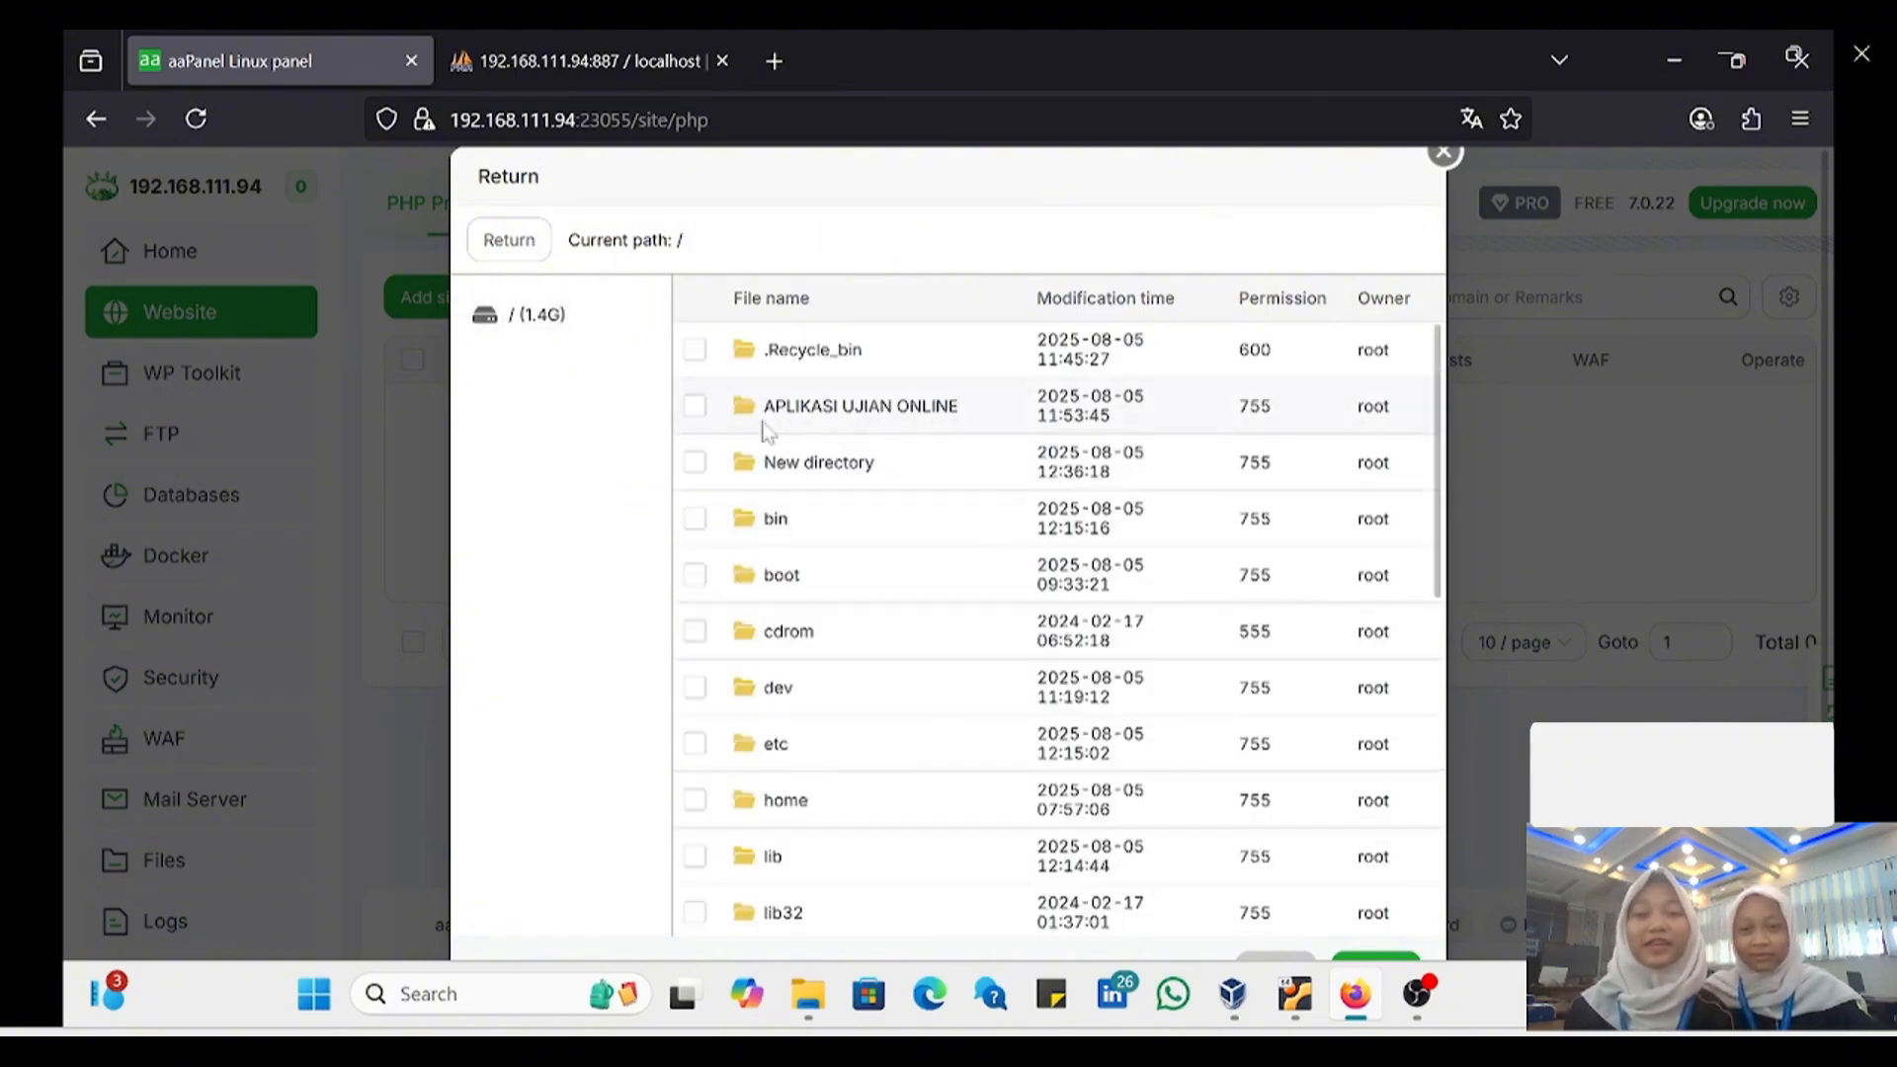
left_click(697, 413)
scroll(974, 543, "down", 3)
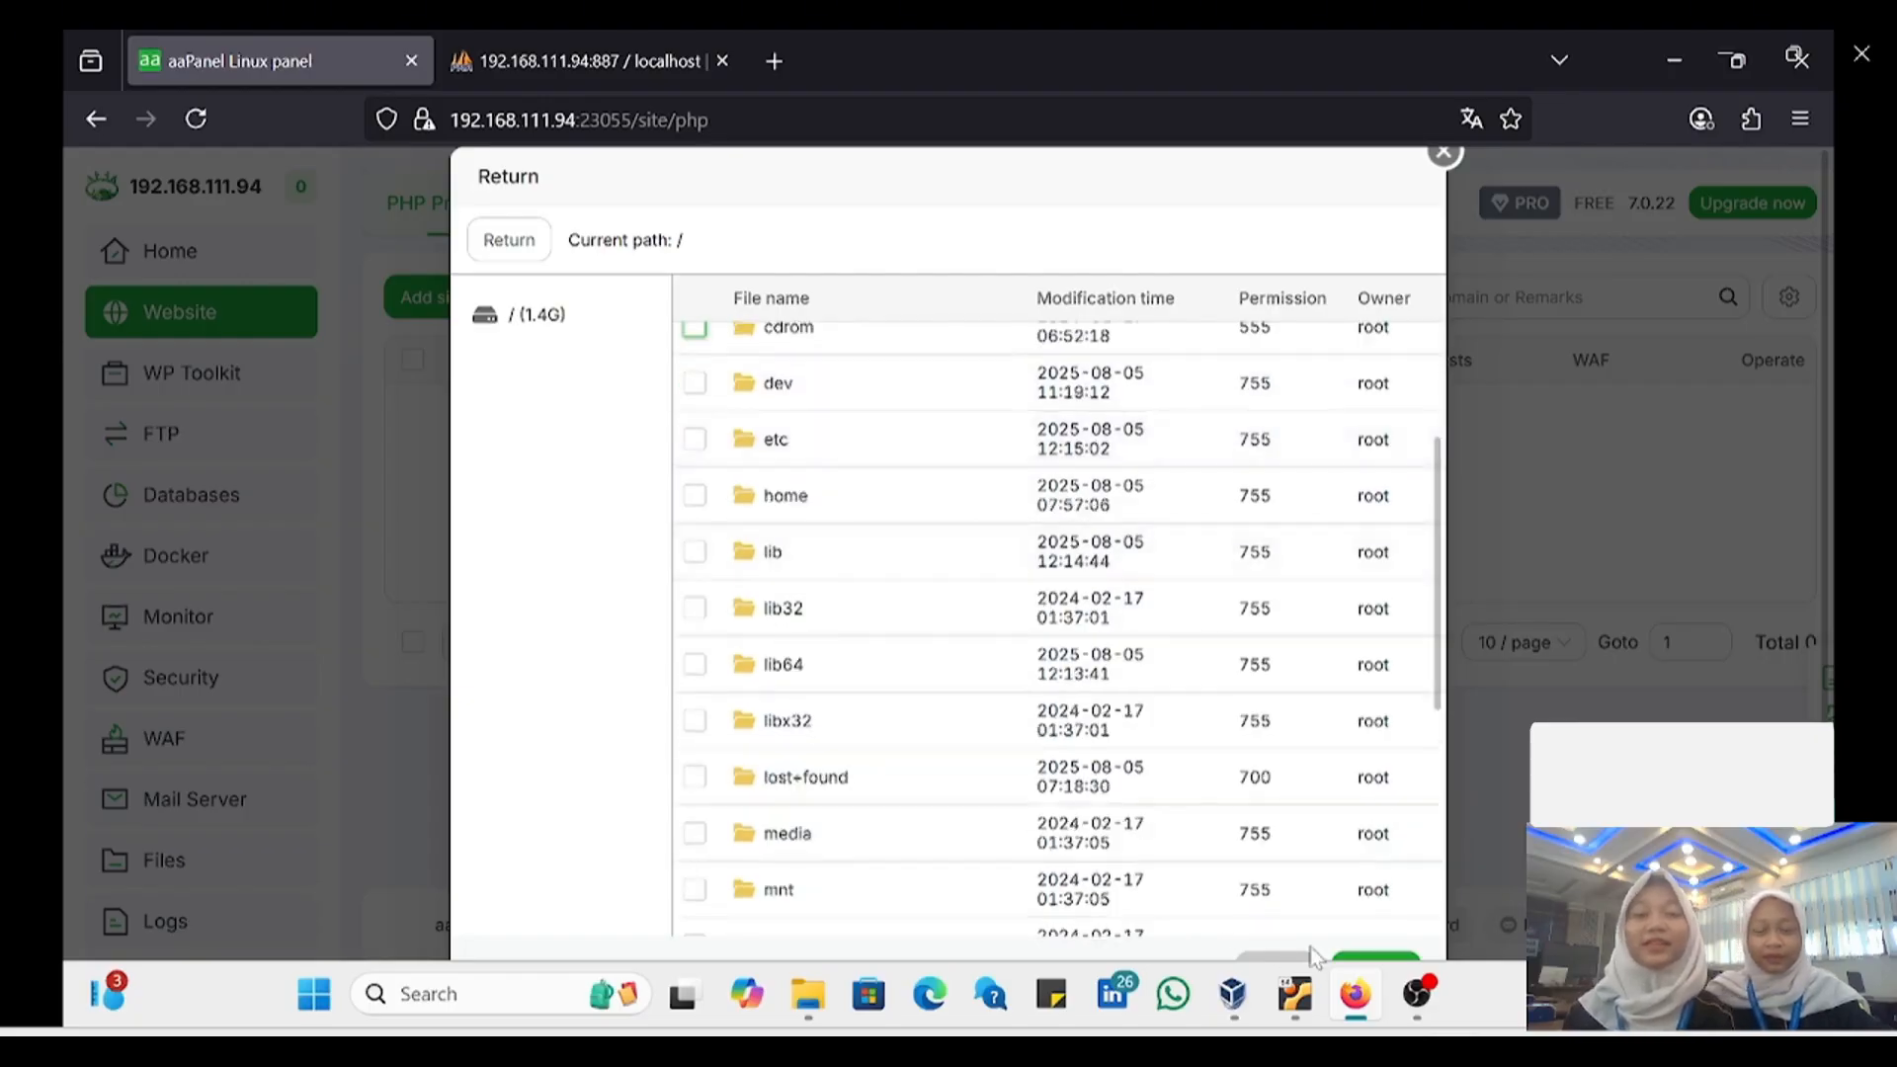
scroll(1314, 956, "down", 5)
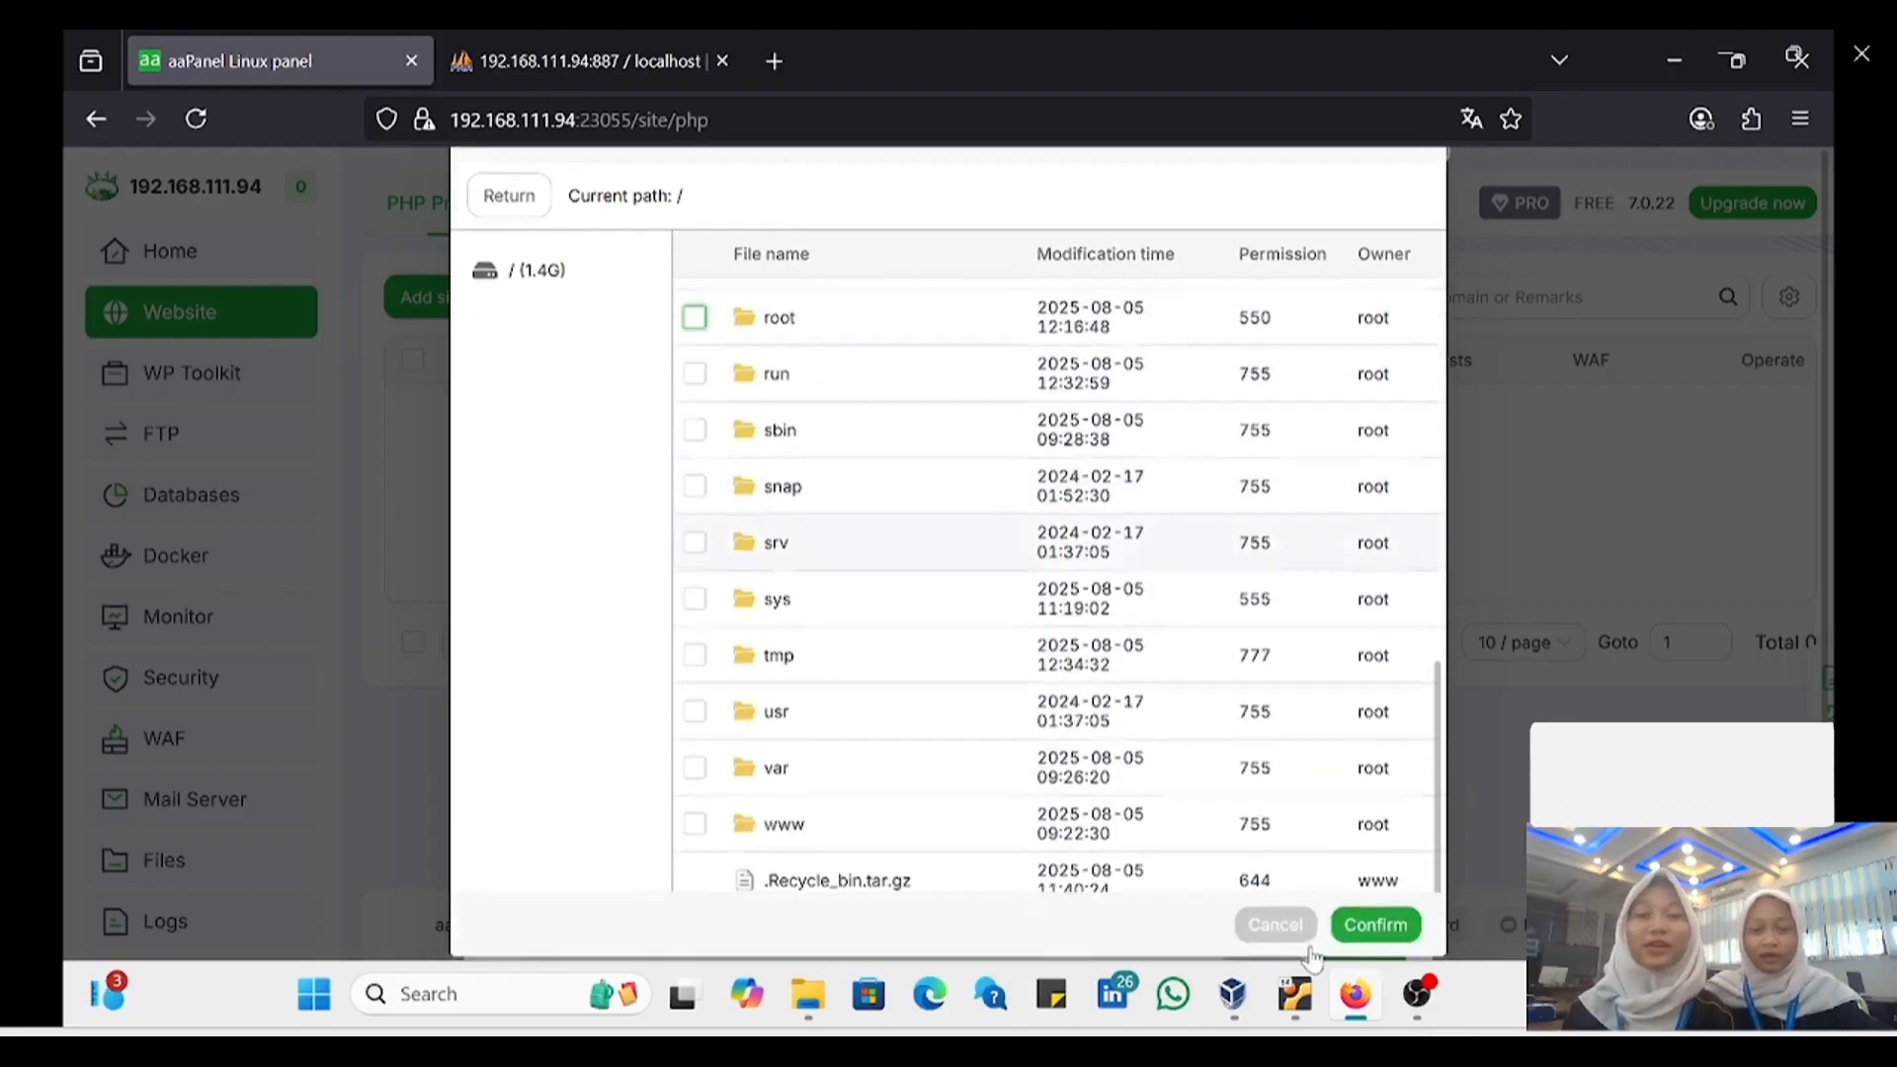
left_click(1368, 930)
- Confirm the Add site form to create the PHP site
scroll(1075, 749, "down", 3)
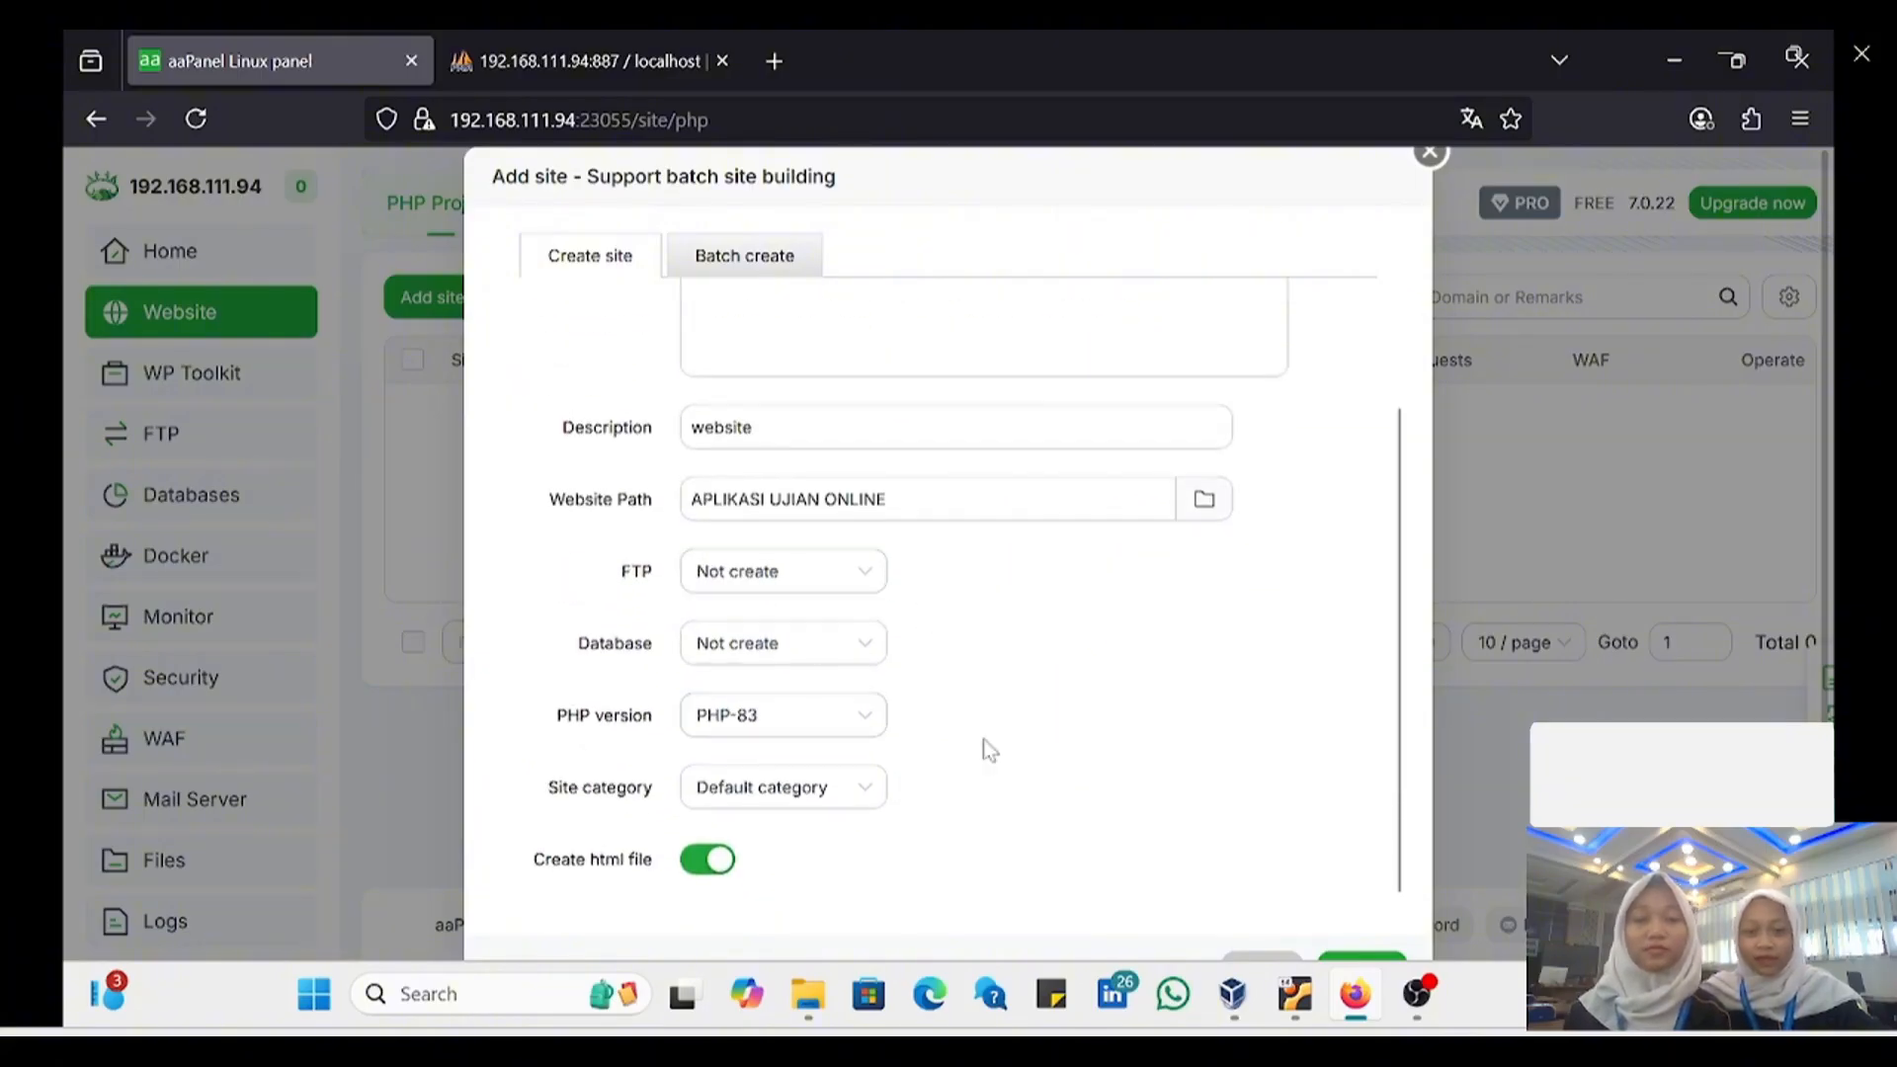
scroll(989, 751, "down", 1)
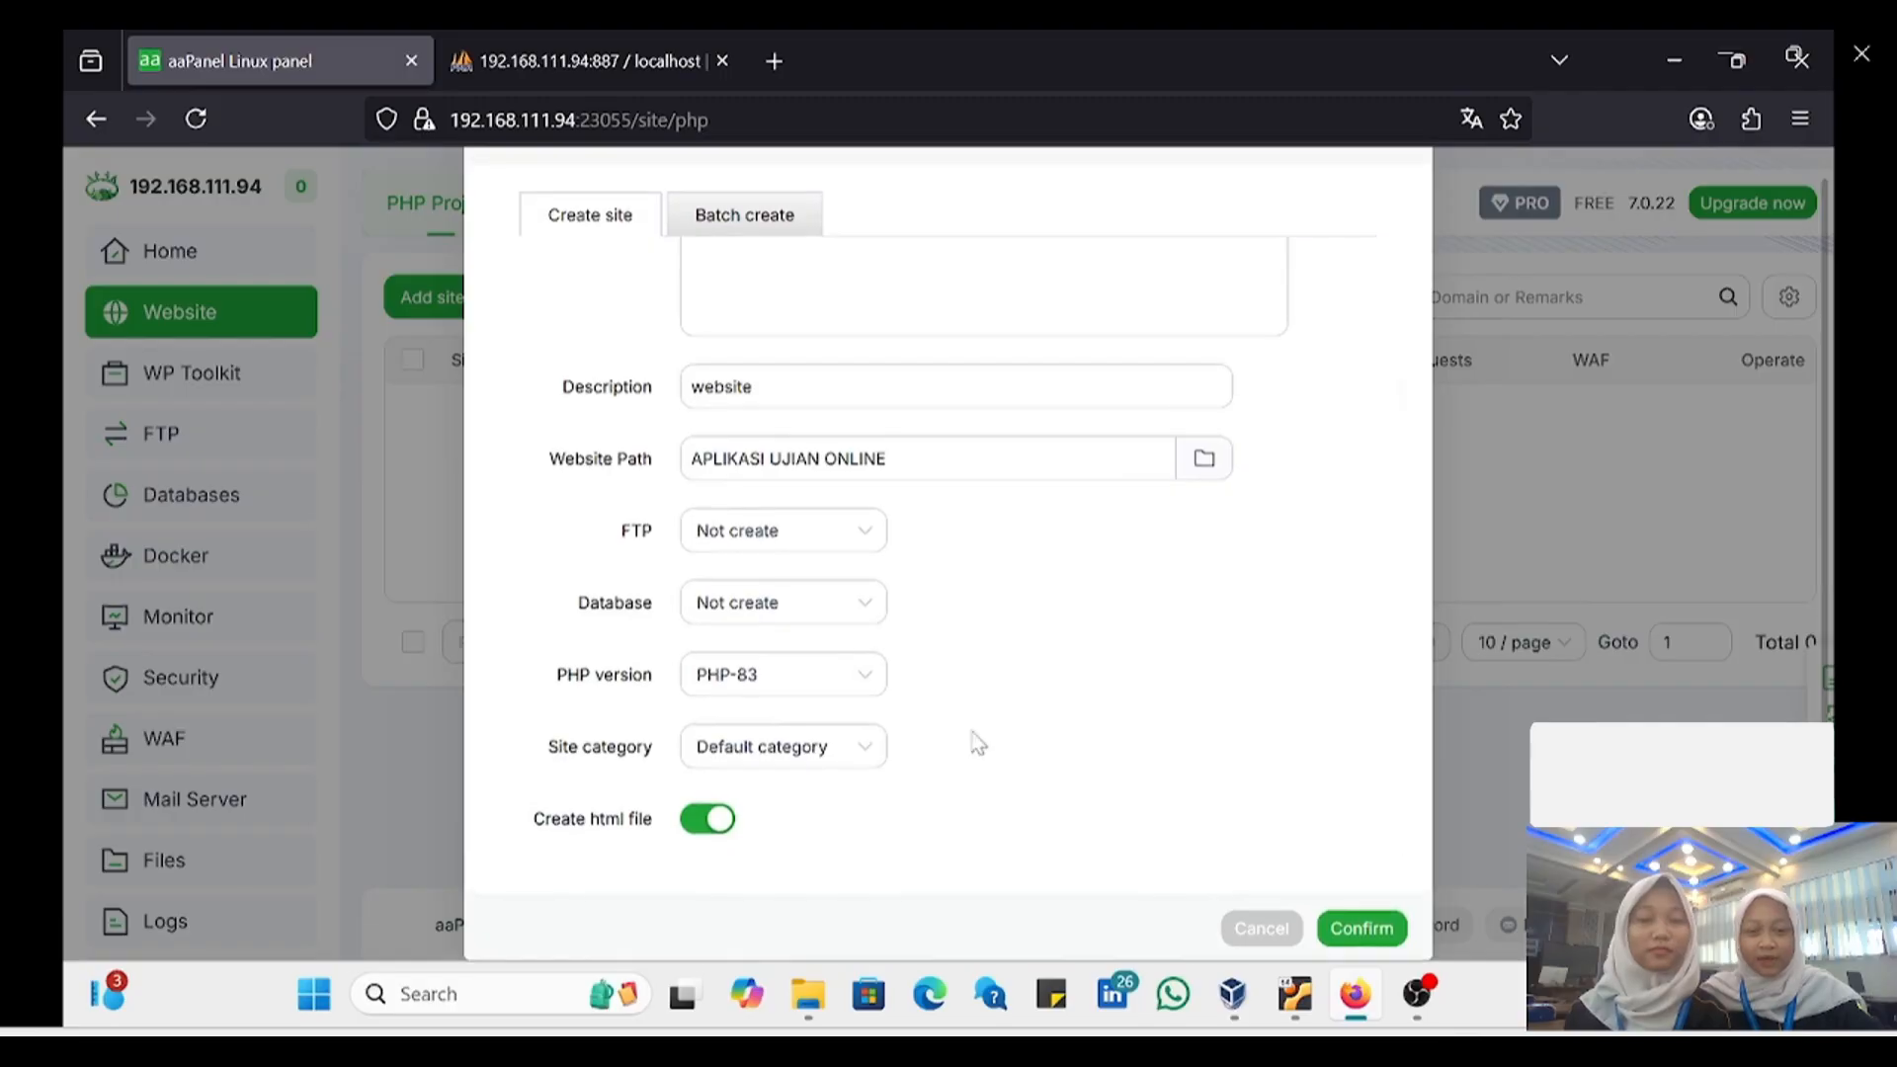
left_click(1362, 929)
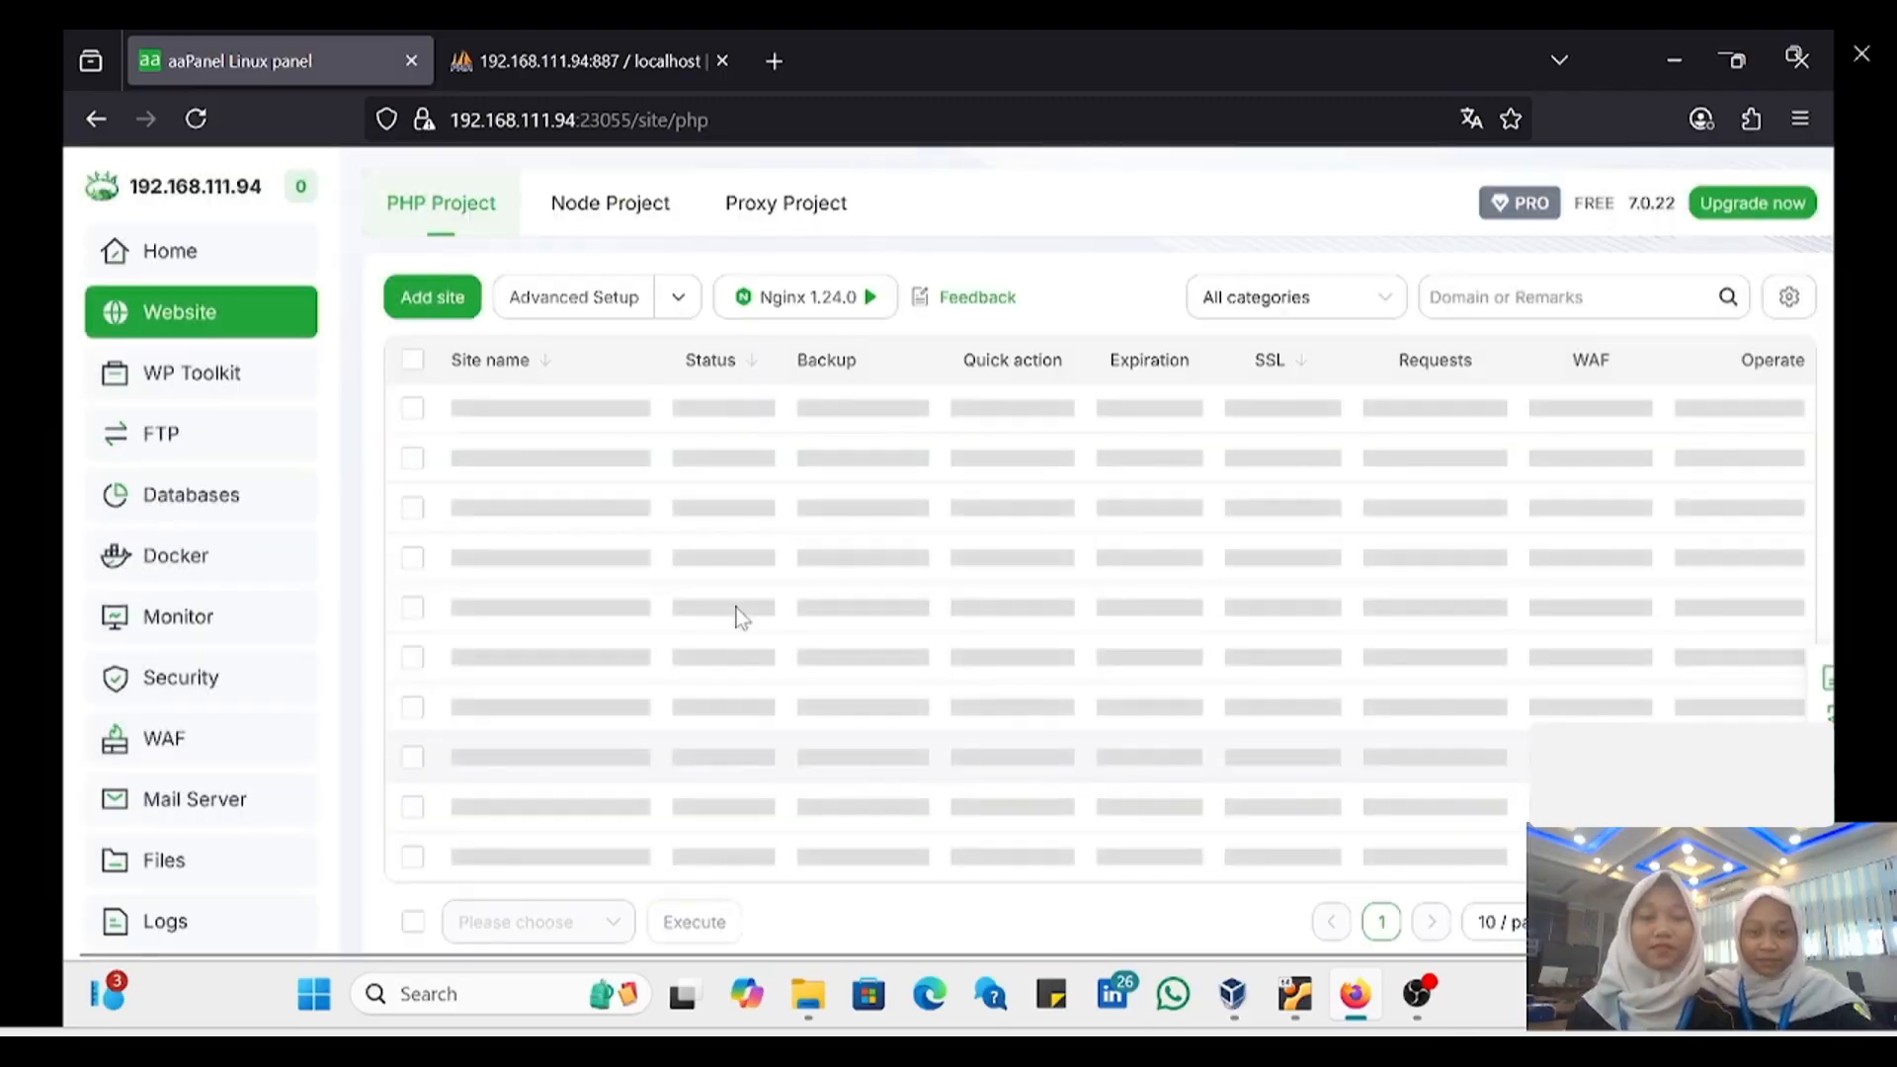